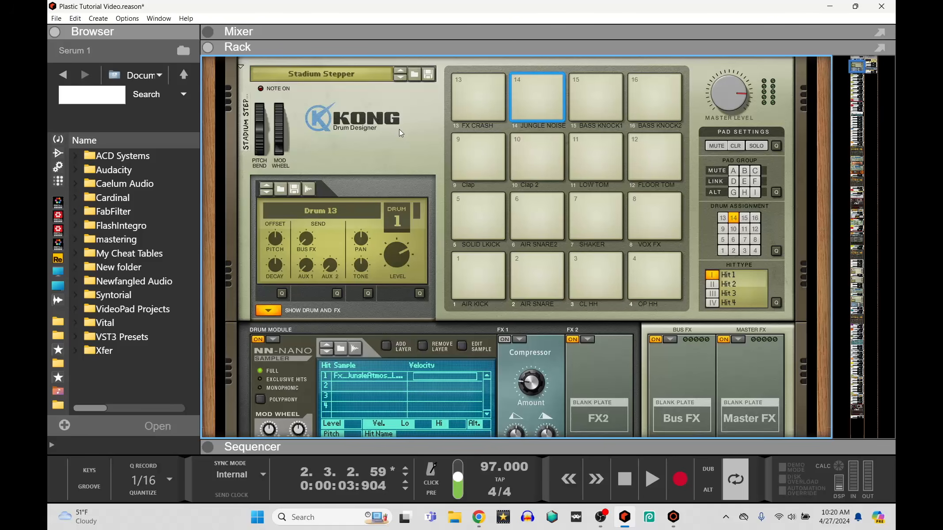
- Audition the Air Kick and Air Snare2 pads of the Stadium Stepper Kong kit in alternation
{"action": "left_click", "coordinate": [487, 279]}
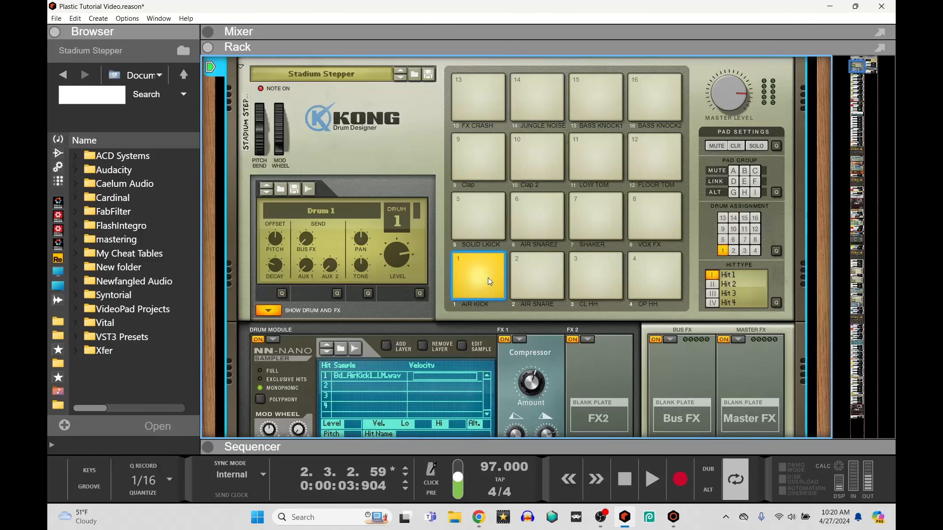
{"action": "left_click", "coordinate": [488, 278]}
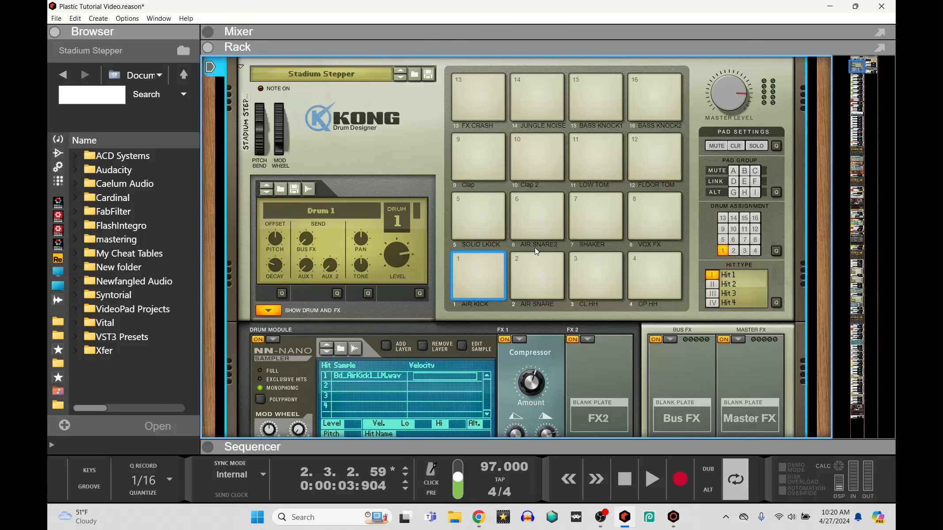
{"action": "left_click", "coordinate": [539, 211]}
{"action": "left_click", "coordinate": [488, 271]}
{"action": "left_click", "coordinate": [521, 224]}
{"action": "left_click", "coordinate": [490, 261]}
{"action": "left_click", "coordinate": [523, 222]}
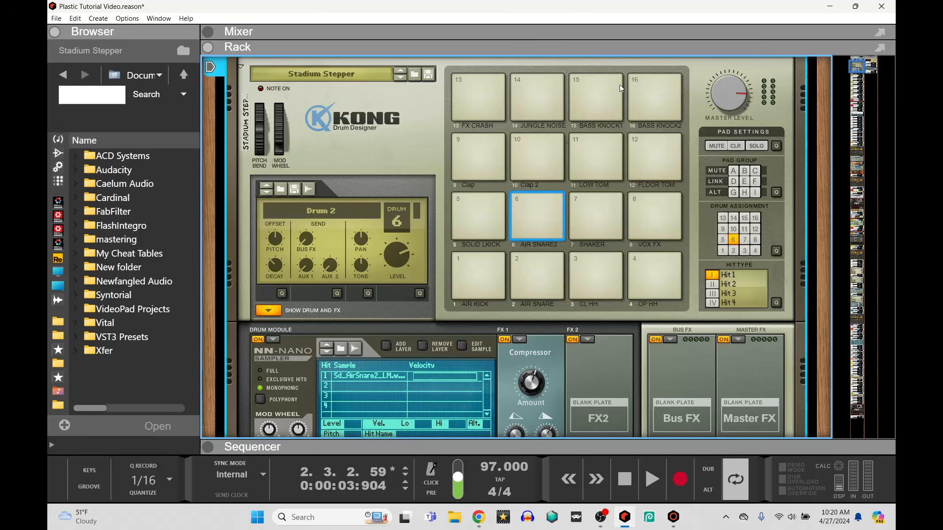
- Open the first Stadium Stepper clip for editing in the sequencer and play back the looped drum pattern
{"action": "left_click_drag", "start_coordinate": [520, 447], "coordinate": [588, 2]}
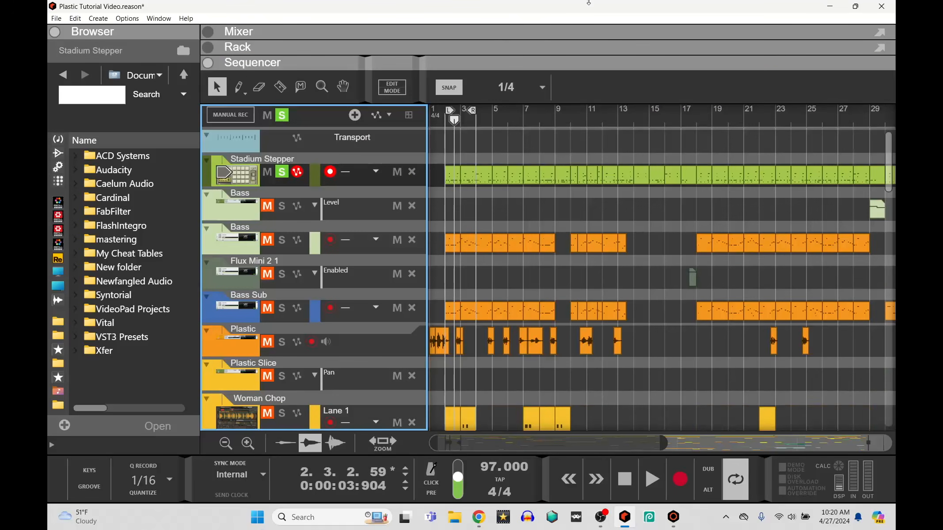
{"action": "double_click", "coordinate": [447, 175]}
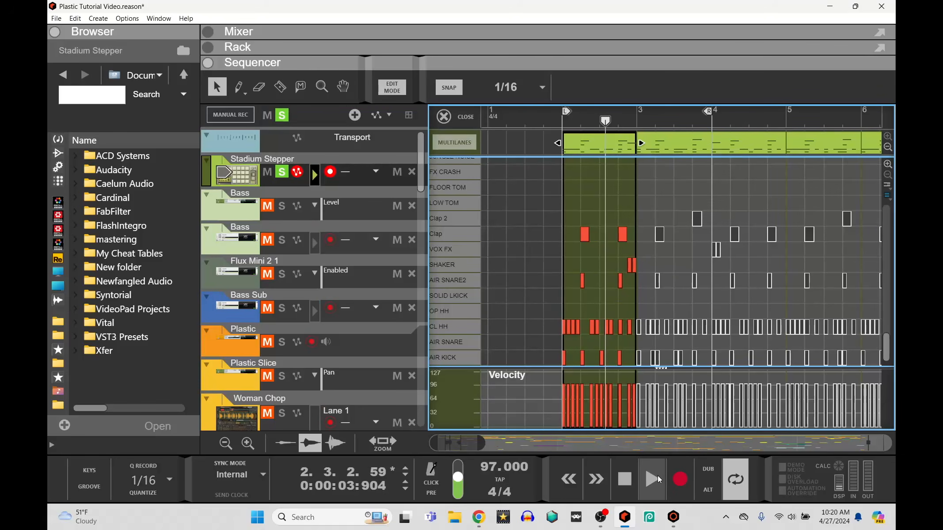
{"action": "left_click", "coordinate": [651, 479]}
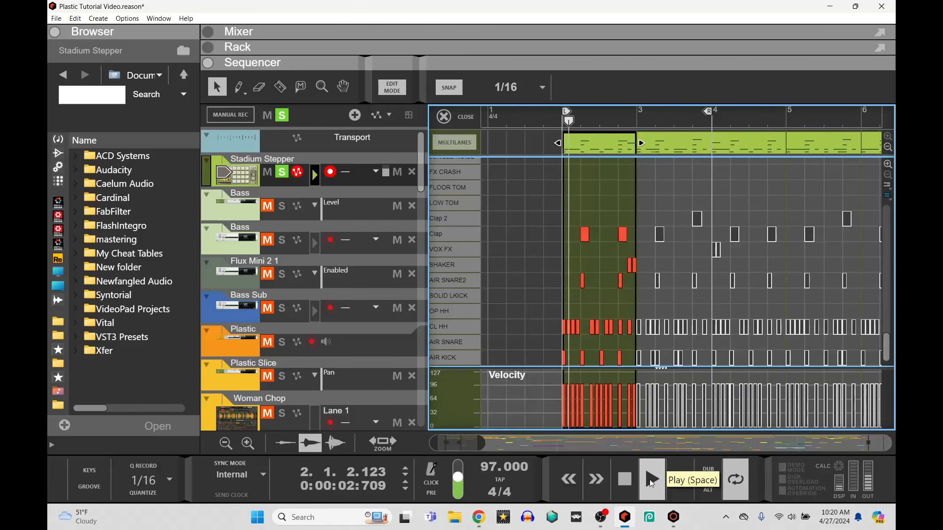
{"action": "left_click", "coordinate": [626, 480]}
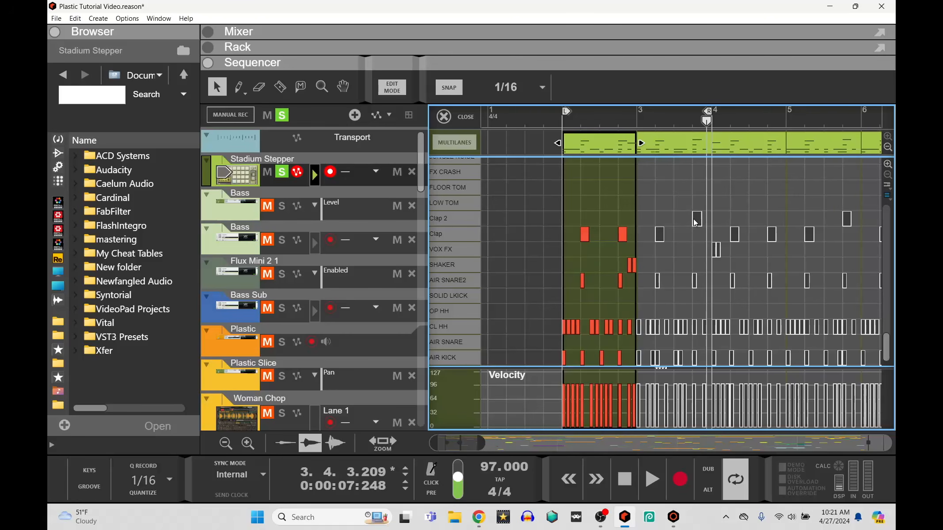
- Audition the Clap 2 sound from its drum lane and select the clip's CL HH notes
{"action": "left_click", "coordinate": [458, 219]}
{"action": "left_click", "coordinate": [459, 217]}
{"action": "double_click", "coordinate": [470, 326]}
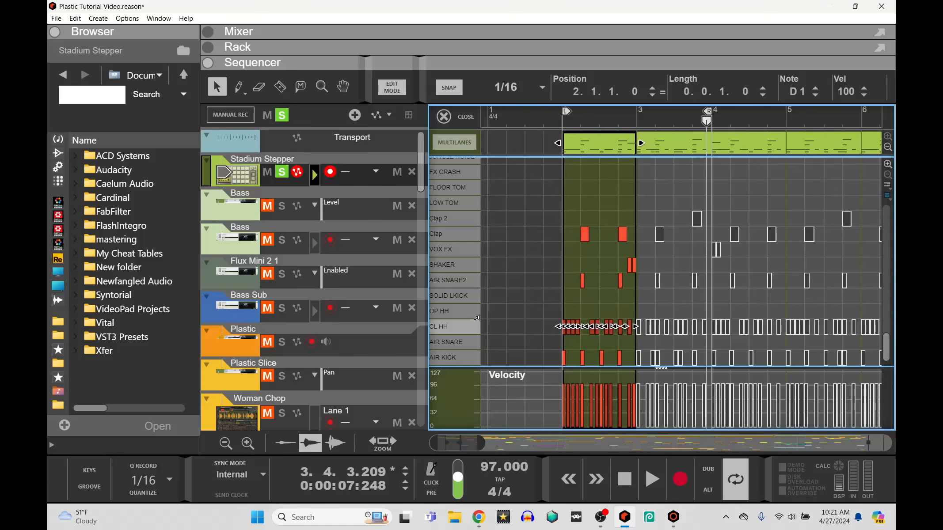
- Switch to Chrome and reopen Noiiz's Synthwave Drums playlist from the "synthwave drums noiiz" search results
{"action": "left_click", "coordinate": [478, 522]}
{"action": "left_click", "coordinate": [154, 14]}
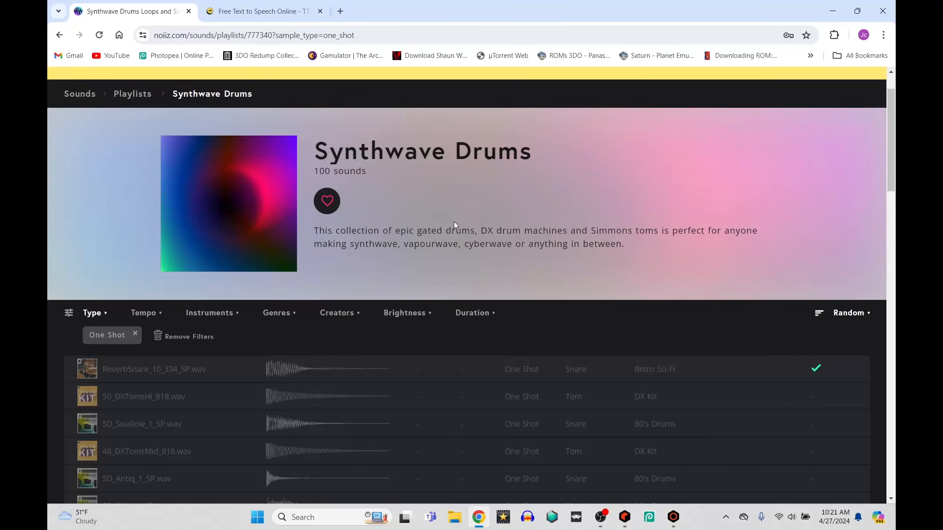
{"action": "scroll", "coordinate": [311, 150], "scroll_direction": "down", "scroll_amount": 1}
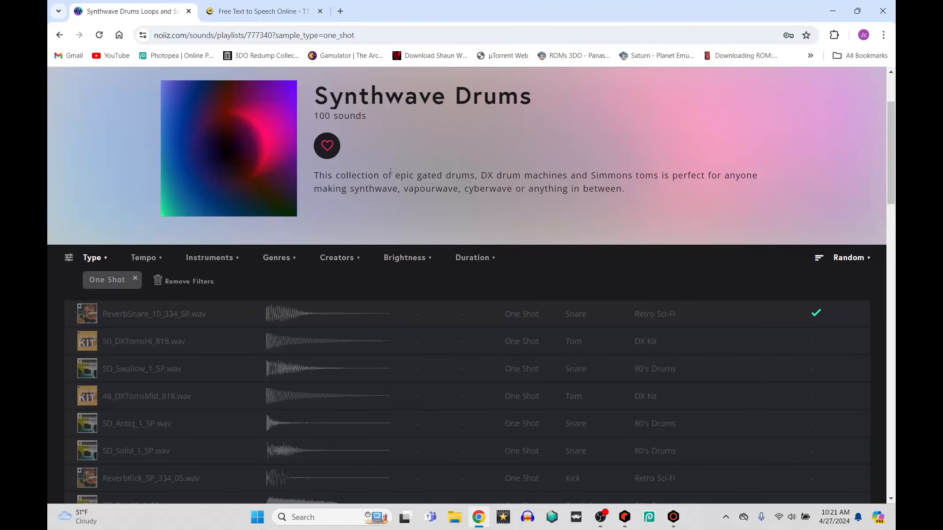
{"action": "scroll", "coordinate": [393, 165], "scroll_direction": "up", "scroll_amount": 1}
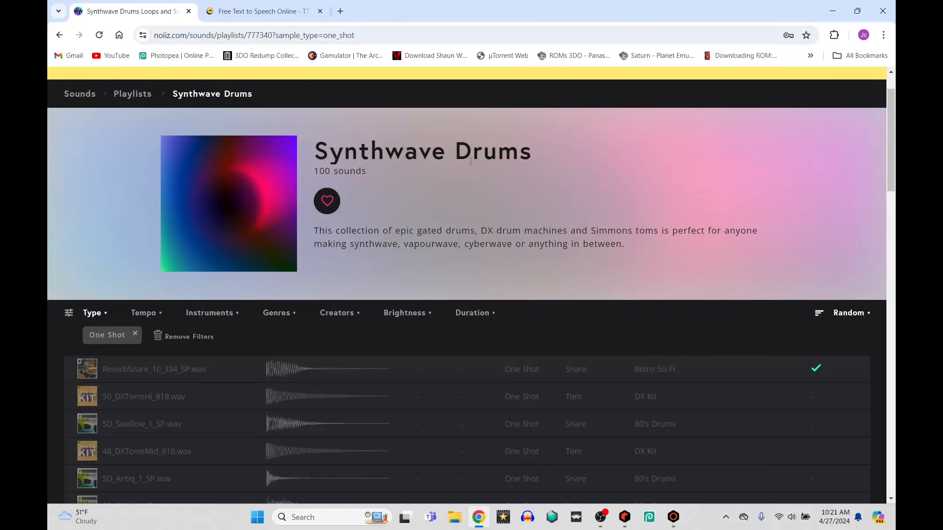
{"action": "left_click", "coordinate": [59, 35]}
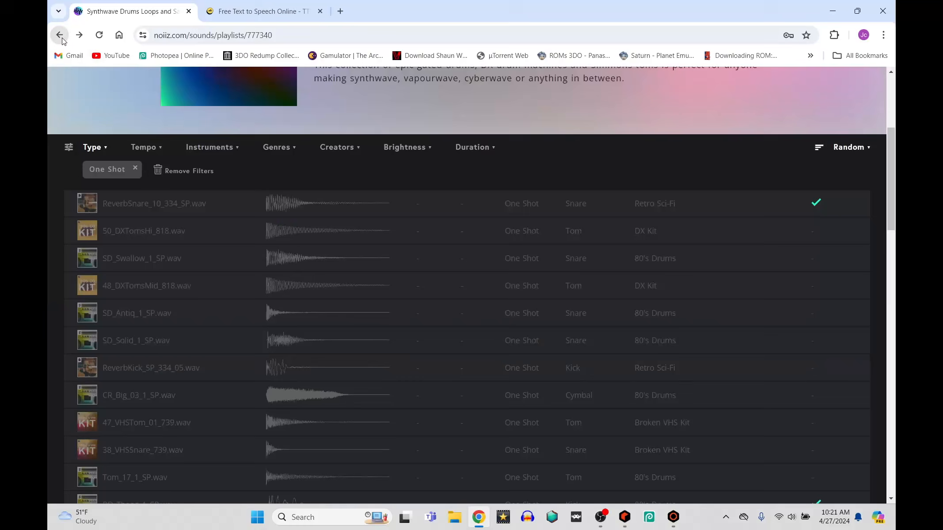
{"action": "left_click", "coordinate": [60, 35]}
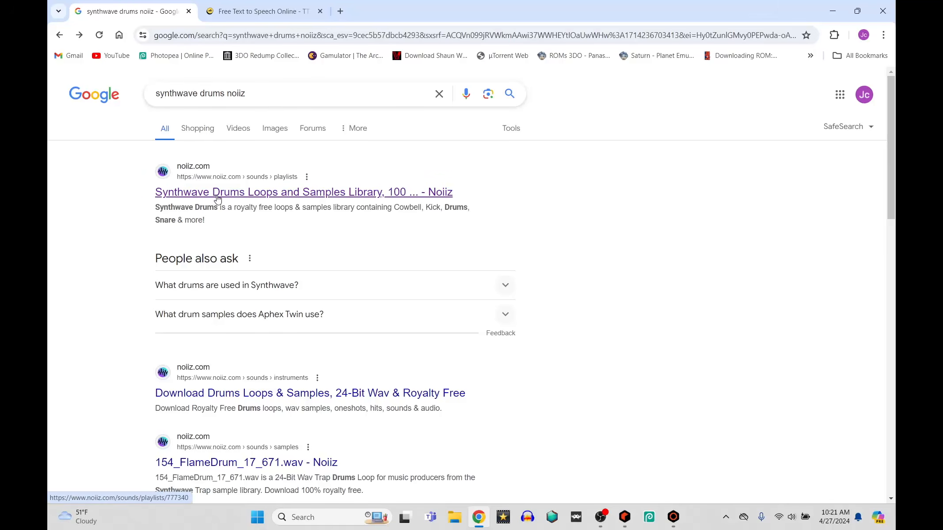
{"action": "left_click", "coordinate": [245, 196]}
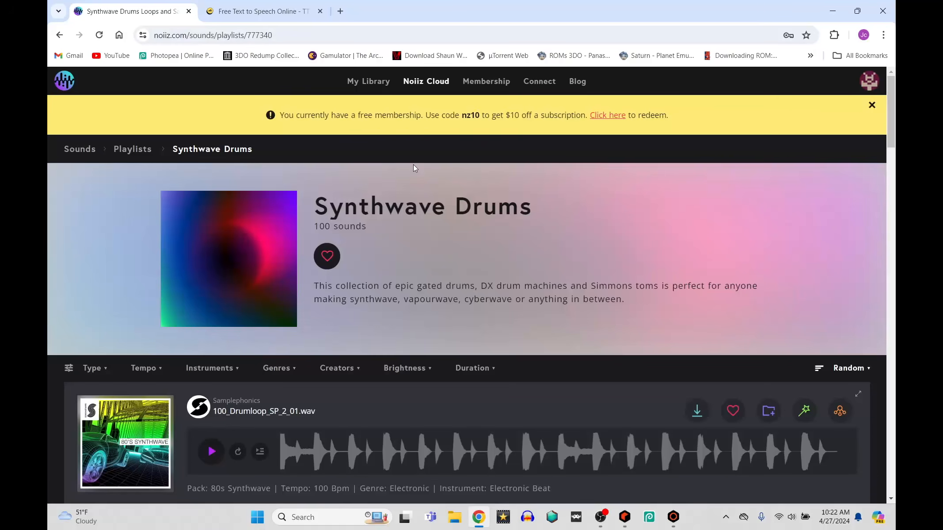
- Filter the Synthwave Drums playlist by the One Shot type
{"action": "scroll", "coordinate": [413, 165], "scroll_direction": "down", "scroll_amount": 5}
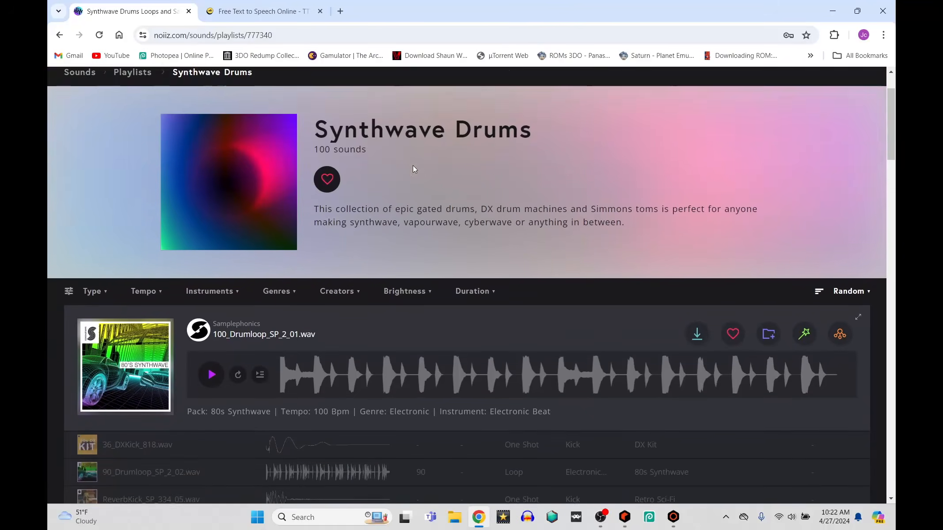
{"action": "scroll", "coordinate": [412, 165], "scroll_direction": "down", "scroll_amount": 1}
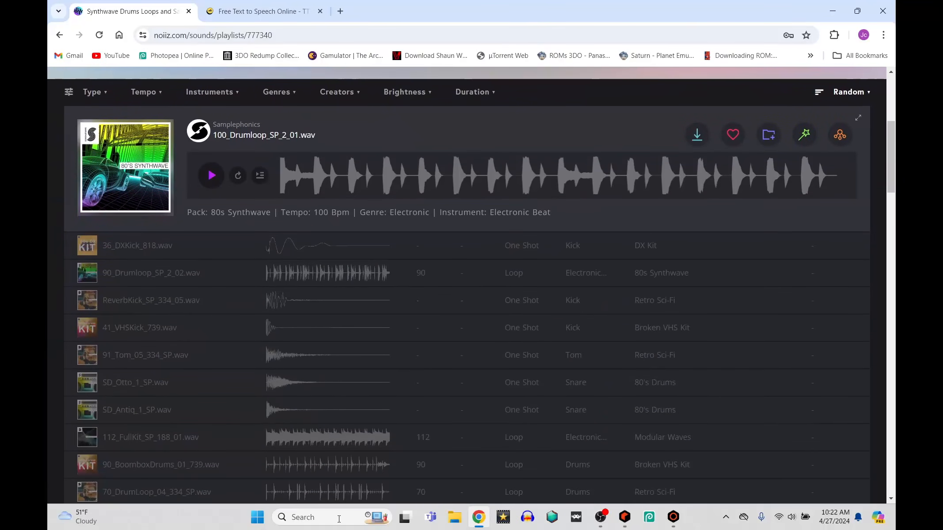
{"action": "scroll", "coordinate": [346, 228], "scroll_direction": "up", "scroll_amount": 1}
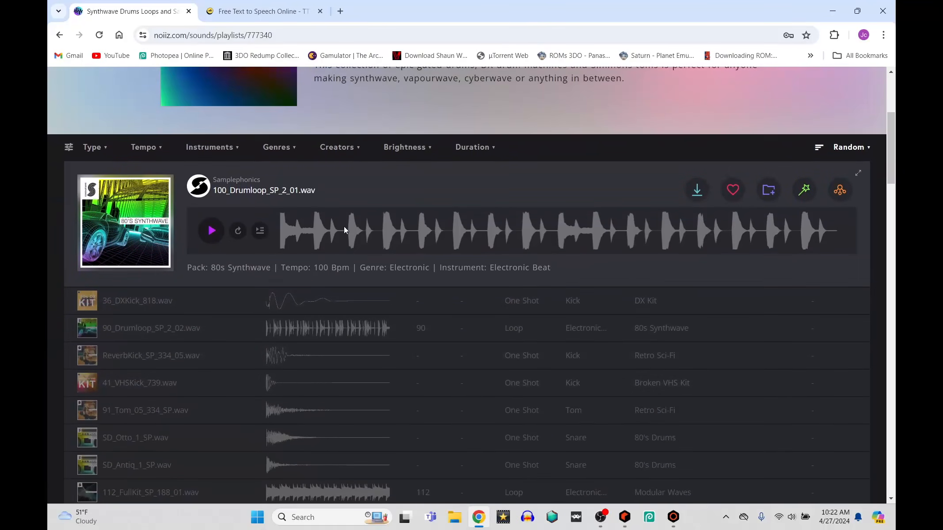
{"action": "left_click", "coordinate": [94, 148]}
{"action": "left_click", "coordinate": [72, 184]}
{"action": "left_click", "coordinate": [152, 248]}
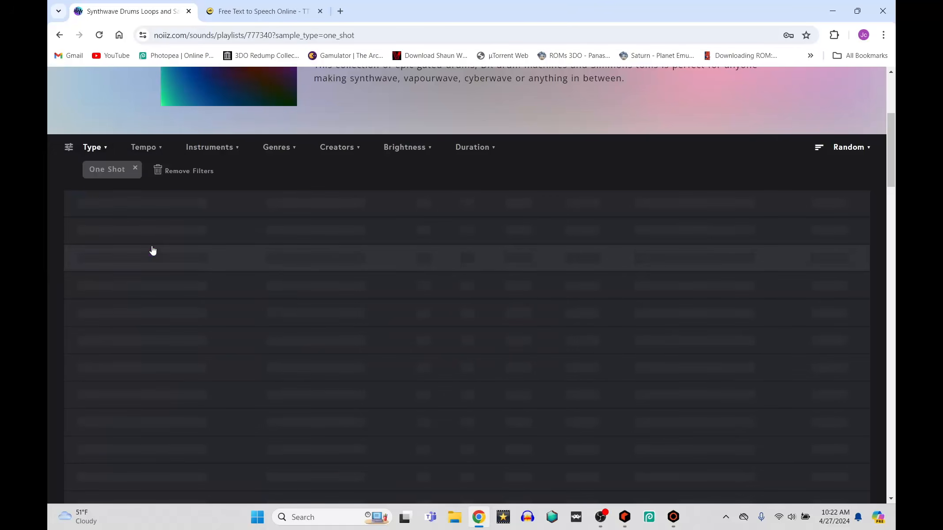
- Preview the one-shots 44_VHSHiHat_02_739.wav, ReverbSnare_10_334_SP.wav and 47_DXTomsLow_818.wav
{"action": "scroll", "coordinate": [212, 191], "scroll_direction": "down", "scroll_amount": 1}
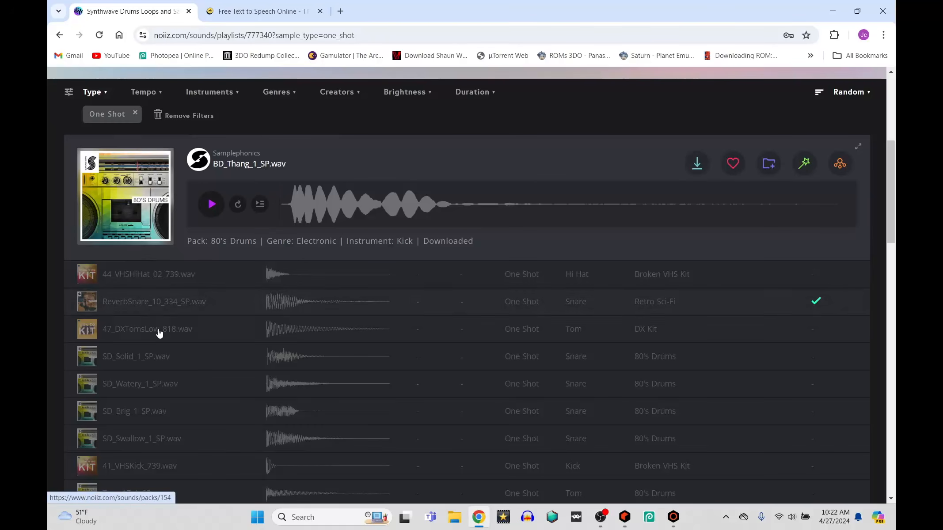
{"action": "left_click", "coordinate": [171, 277]}
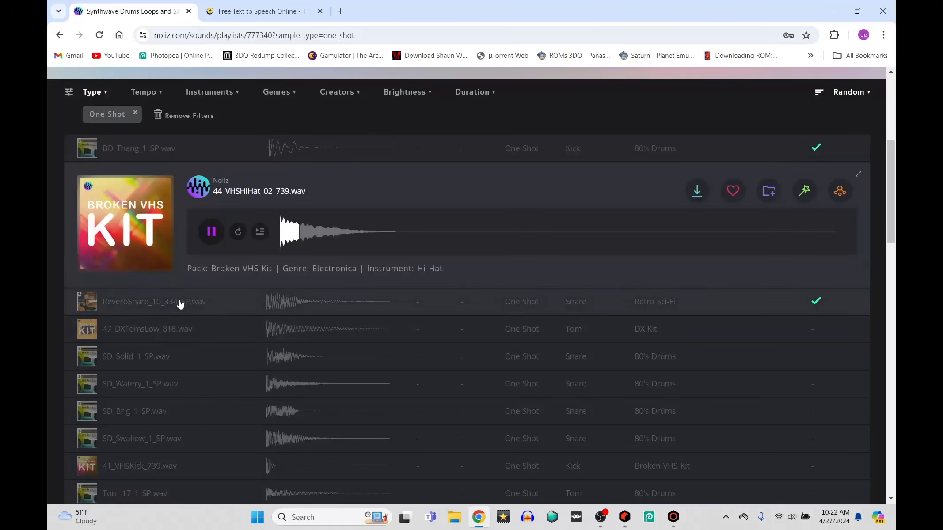
{"action": "left_click", "coordinate": [179, 303]}
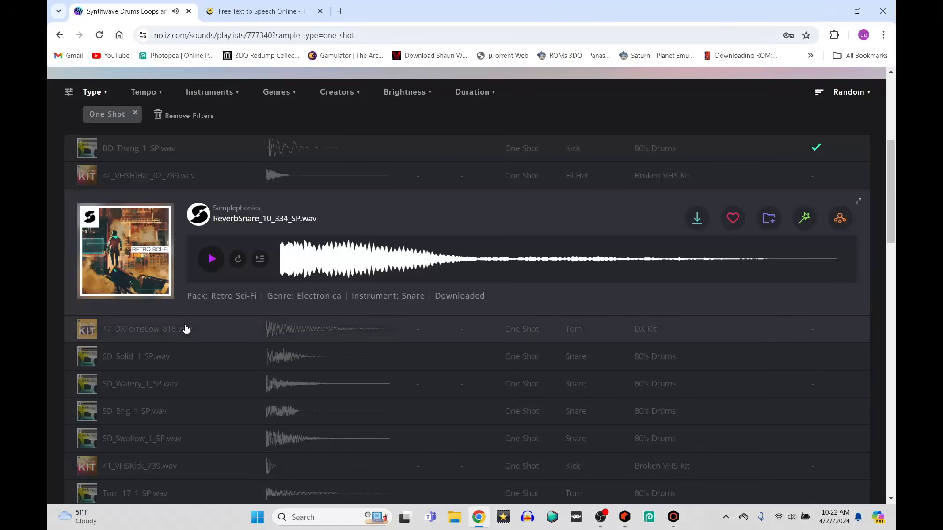
{"action": "left_click", "coordinate": [186, 329]}
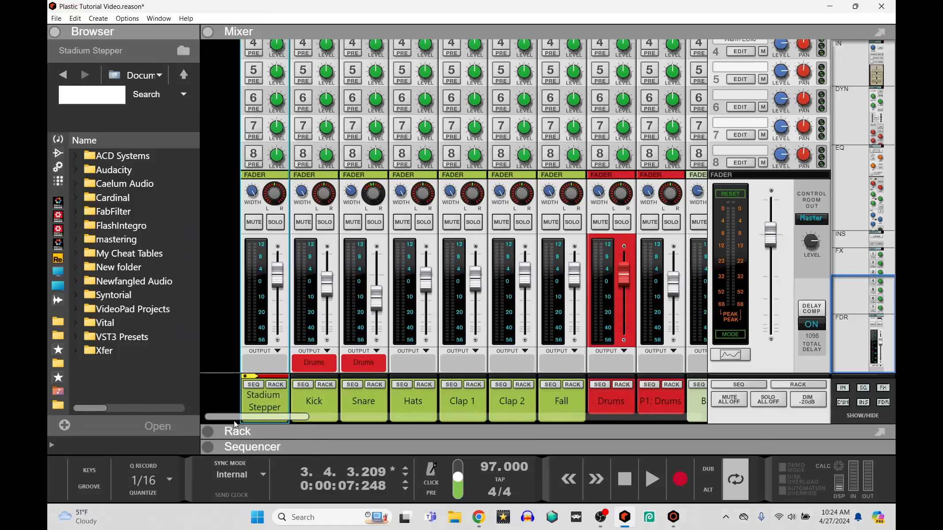
- Inspect the Drums bus channel's limiter and TDR Nova insert effects in Reason's rack, then restore the full mixer view
{"action": "left_click_drag", "start_coordinate": [269, 411], "coordinate": [312, 422]}
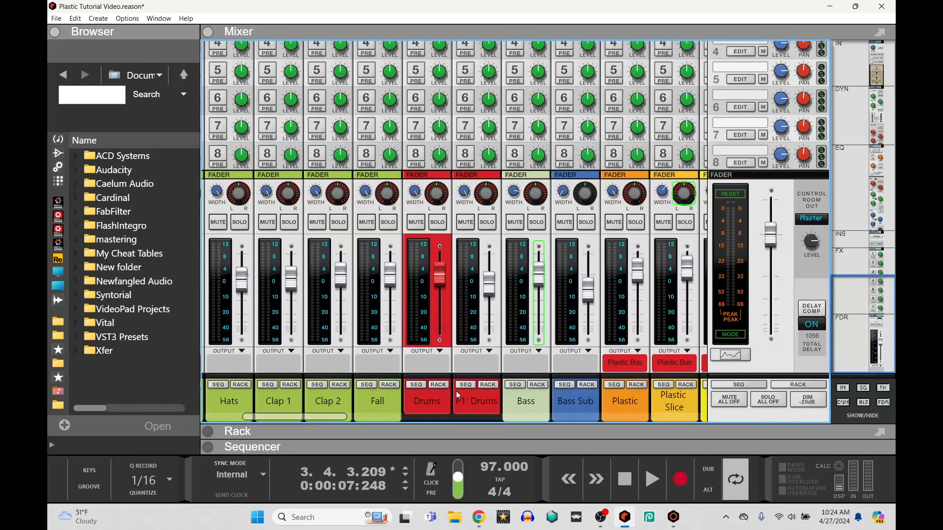
{"action": "left_click", "coordinate": [440, 385]}
{"action": "scroll", "coordinate": [433, 329], "scroll_direction": "up", "scroll_amount": 1}
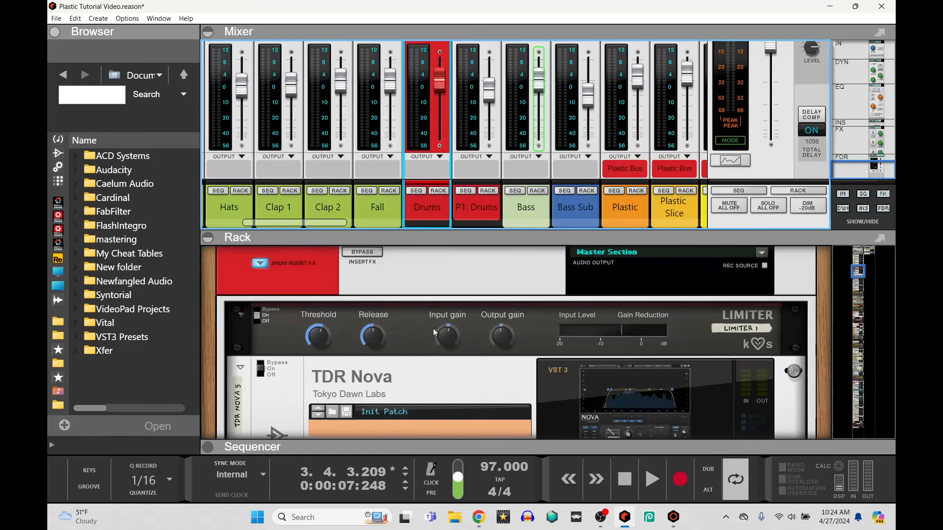
{"action": "scroll", "coordinate": [438, 326], "scroll_direction": "down", "scroll_amount": 2}
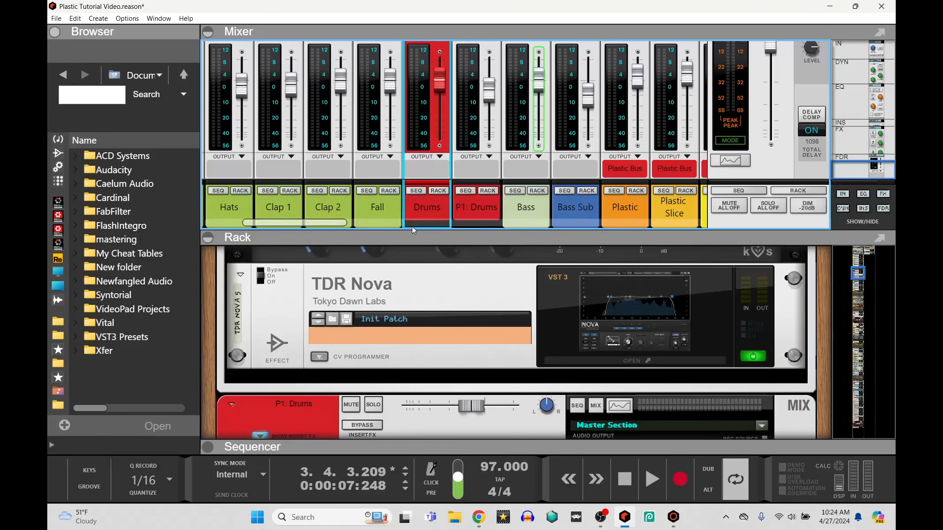
{"action": "left_click_drag", "start_coordinate": [477, 238], "coordinate": [478, 432]}
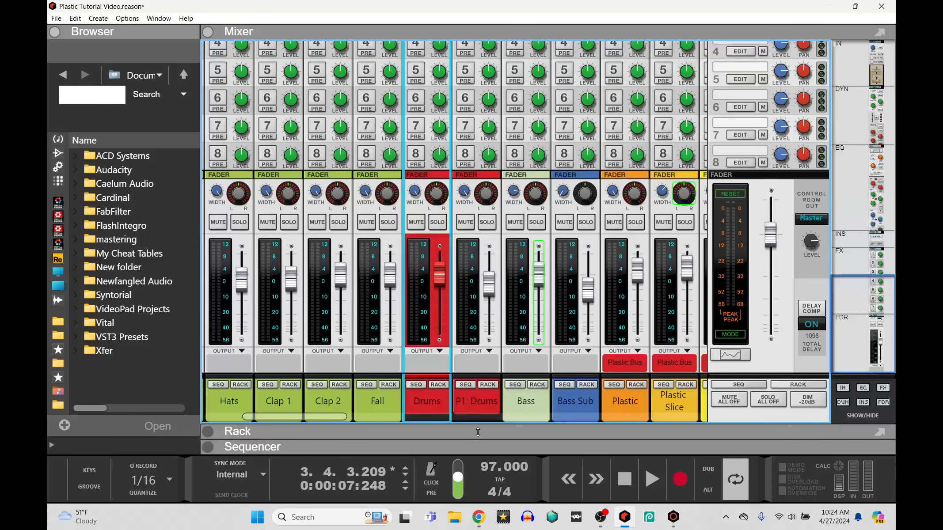
- Show the P1: Drums channel's insert effects in the rack and inspect the TDR Kotelnikov compressor's settings
{"action": "left_click", "coordinate": [493, 387]}
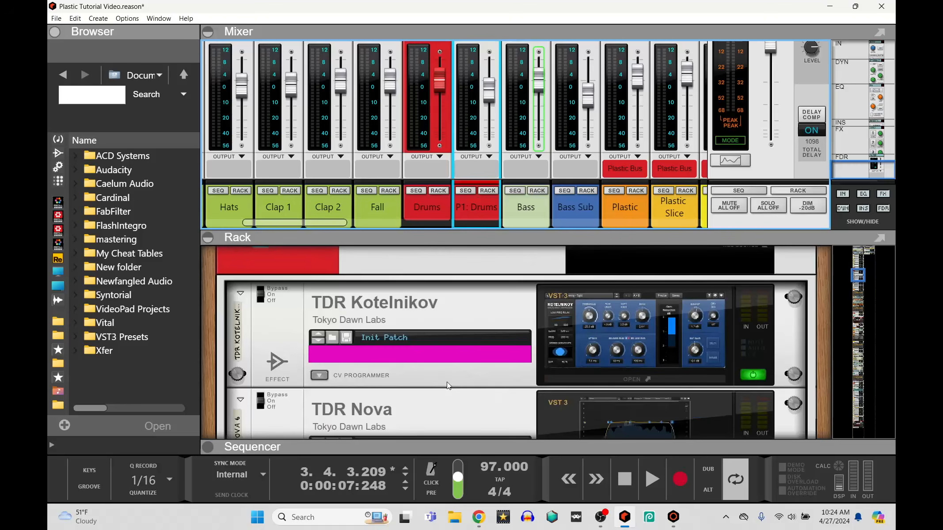
{"action": "scroll", "coordinate": [468, 335], "scroll_direction": "down", "scroll_amount": 2}
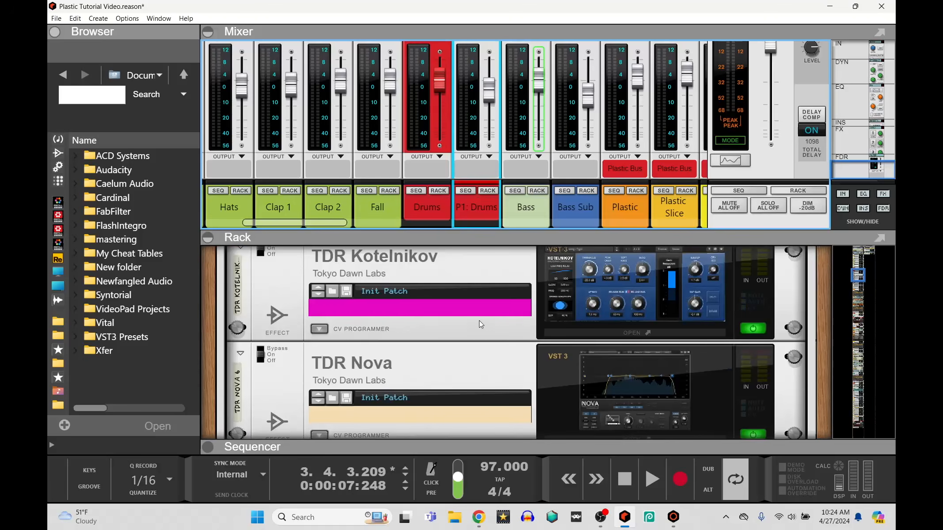
{"action": "left_click", "coordinate": [587, 332]}
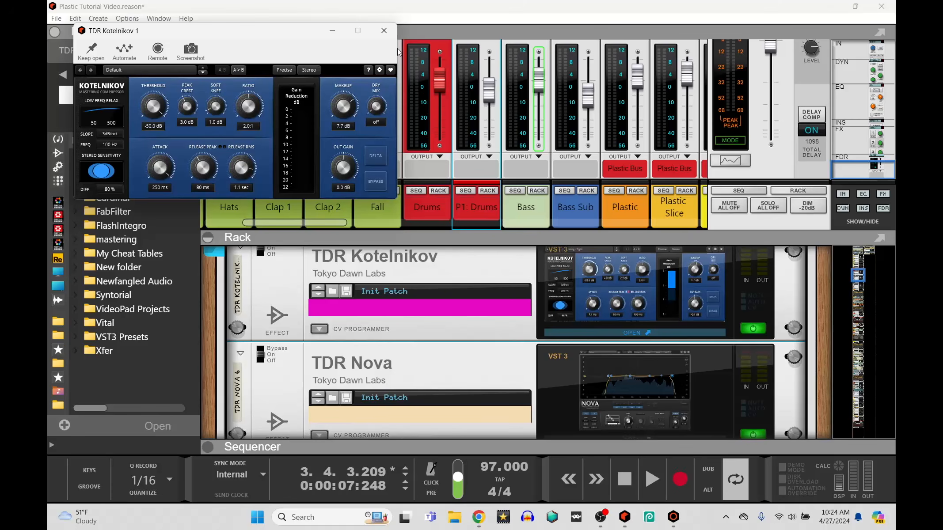
{"action": "left_click", "coordinate": [332, 32]}
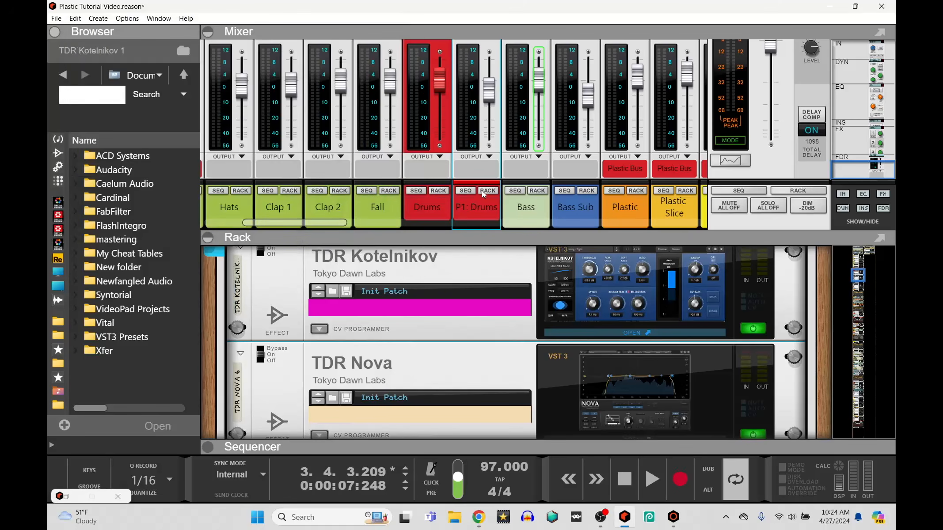
- Solo the P1: Drums channel and play the loop with the TDR Kotelnikov compressor window open, closing it when done
{"action": "scroll", "coordinate": [481, 150], "scroll_direction": "up", "scroll_amount": 3}
{"action": "left_click", "coordinate": [486, 121]}
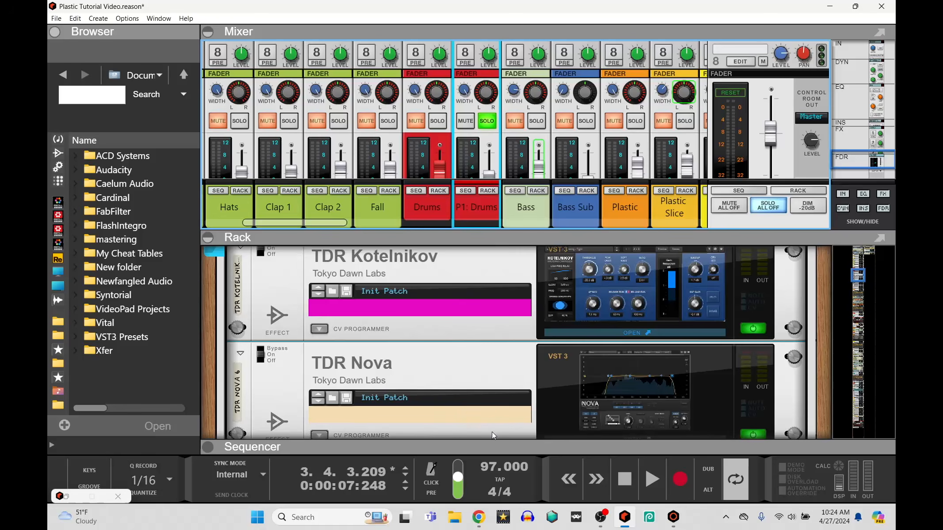
{"action": "left_click", "coordinate": [631, 330]}
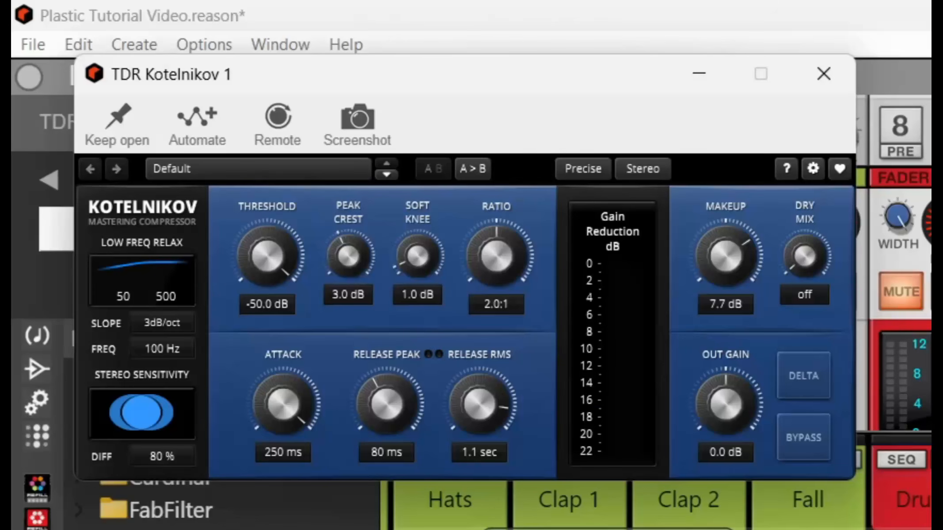
{"action": "key", "text": "space"}
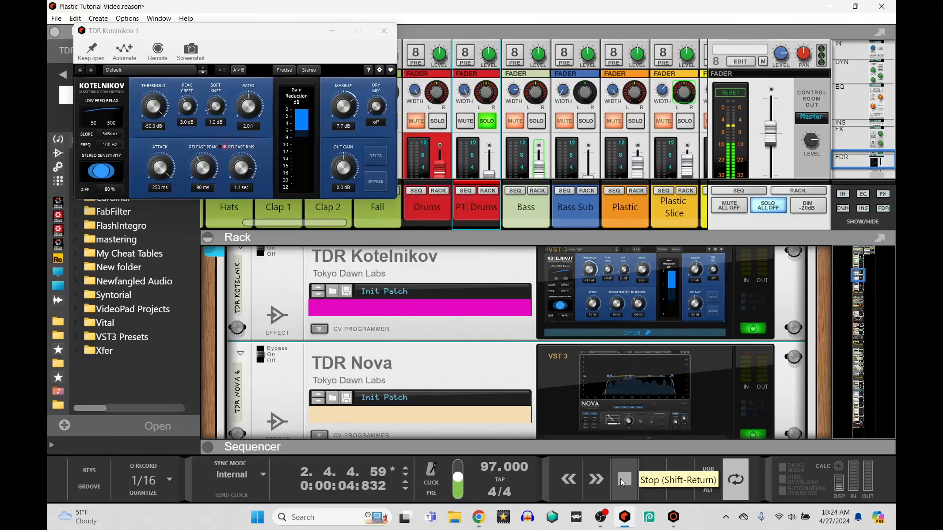
{"action": "left_click", "coordinate": [384, 31]}
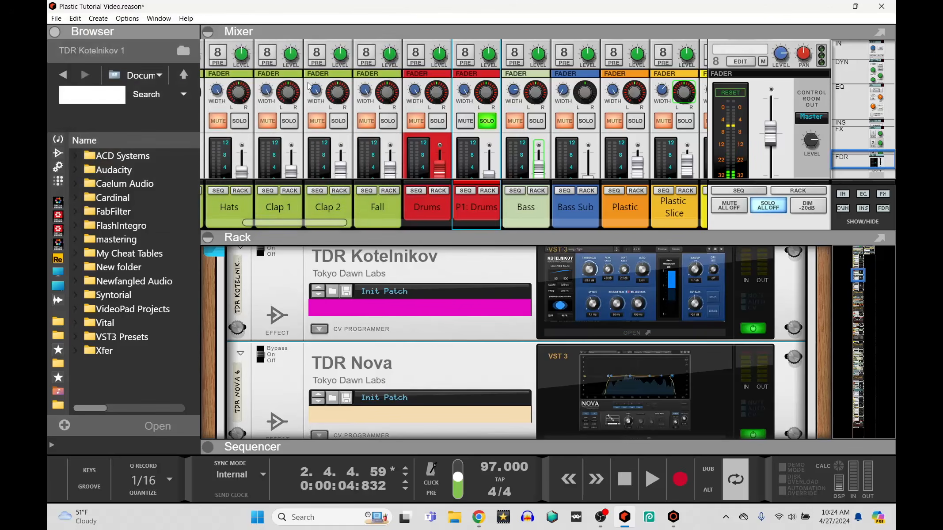
{"action": "scroll", "coordinate": [435, 128], "scroll_direction": "down", "scroll_amount": 5}
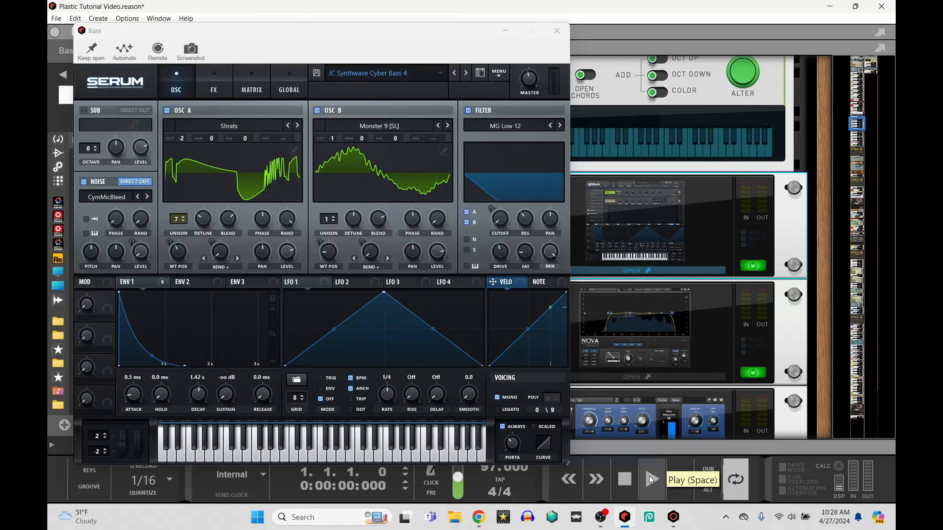
- Play the loop with the Bass track's Serum window open, stopping playback when done
{"action": "left_click", "coordinate": [651, 479]}
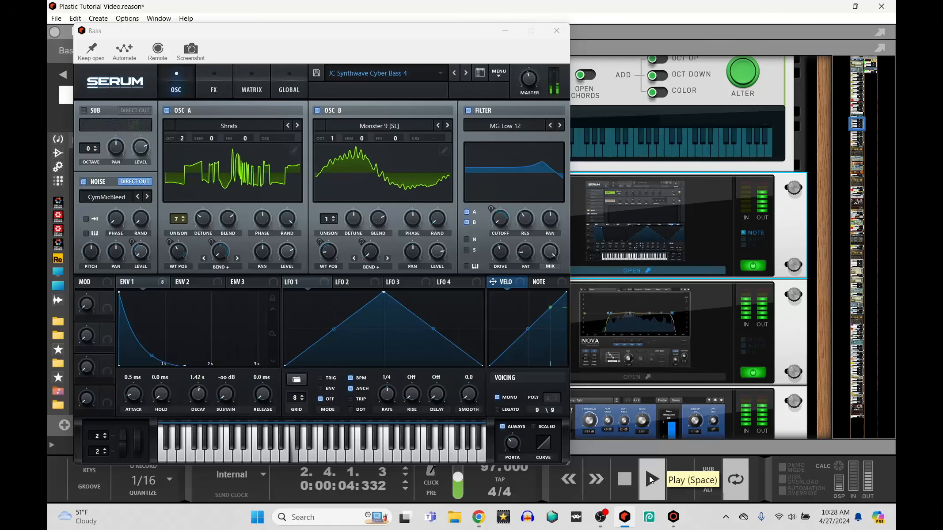
{"action": "left_click", "coordinate": [624, 475]}
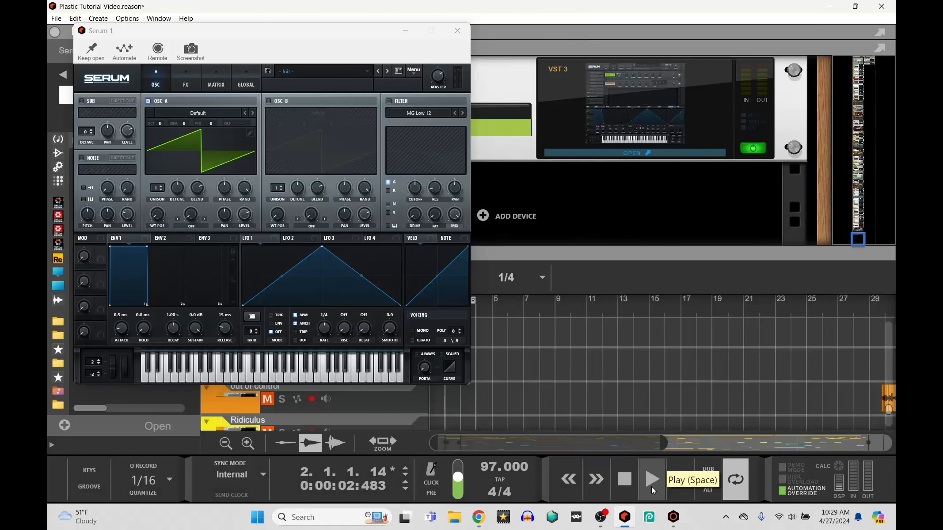
- Enlarge the Serum 1 plugin window to 125% (1125 x 910)
{"action": "left_click", "coordinate": [102, 78]}
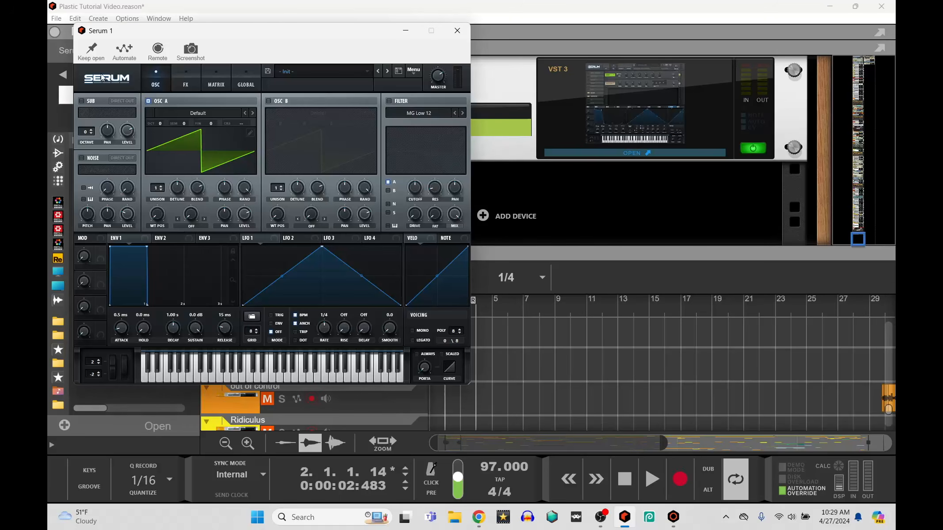
{"action": "left_click", "coordinate": [110, 79]}
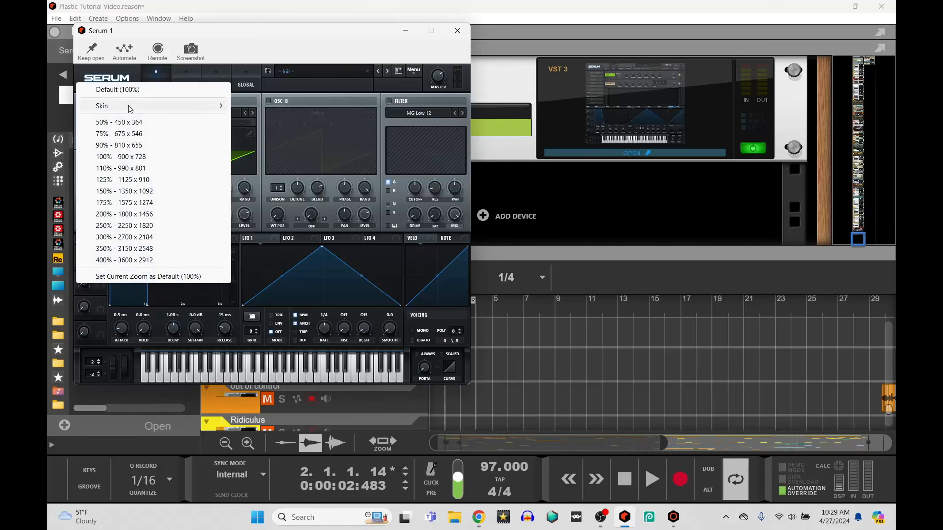
{"action": "left_click", "coordinate": [134, 181]}
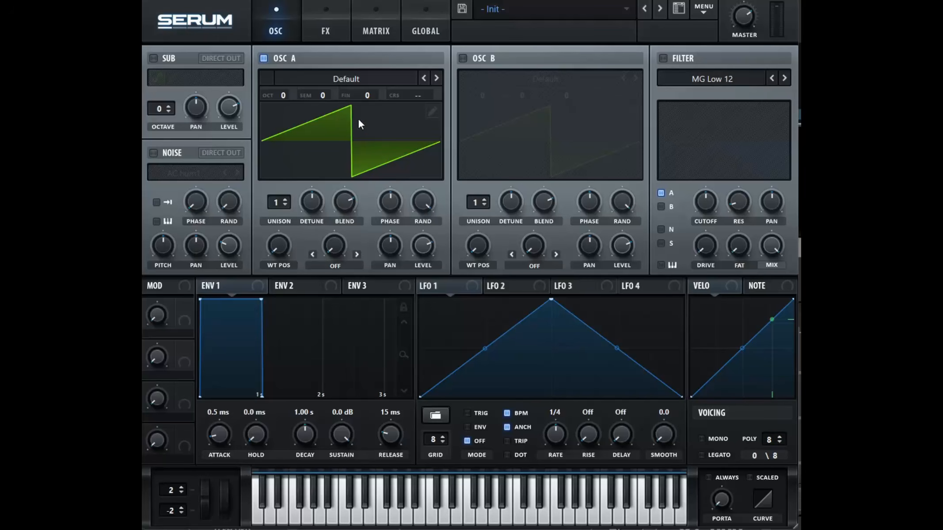
- Load the digital wavetable Shrats into oscillator A
{"action": "left_click", "coordinate": [346, 80]}
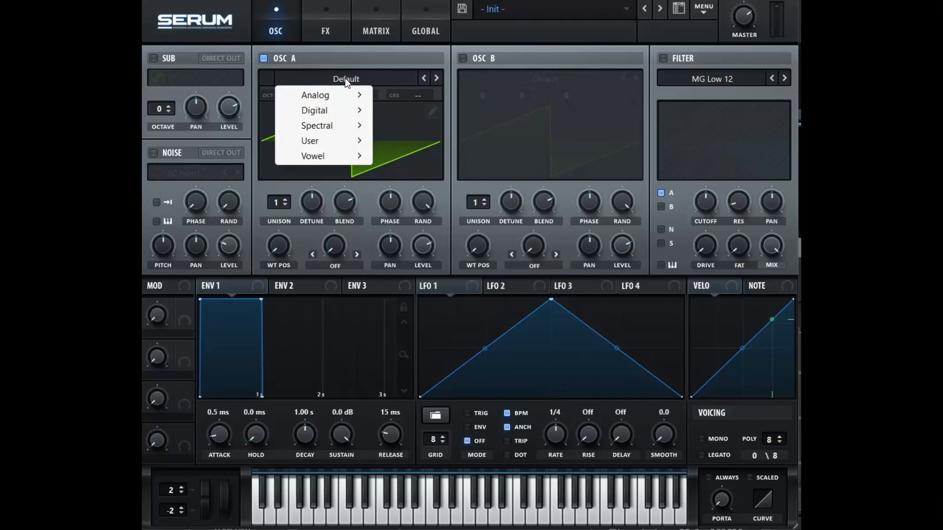
{"action": "mouse_move", "coordinate": [331, 114]}
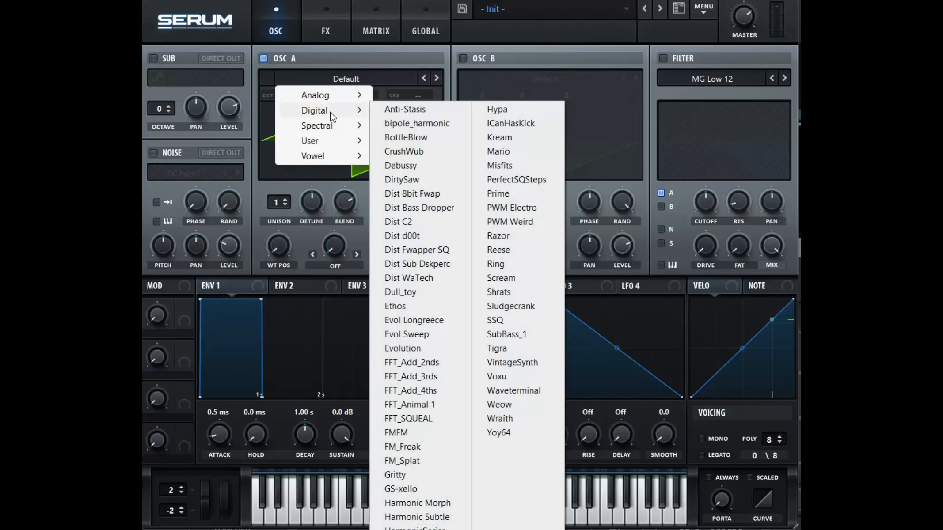
{"action": "left_click", "coordinate": [512, 293]}
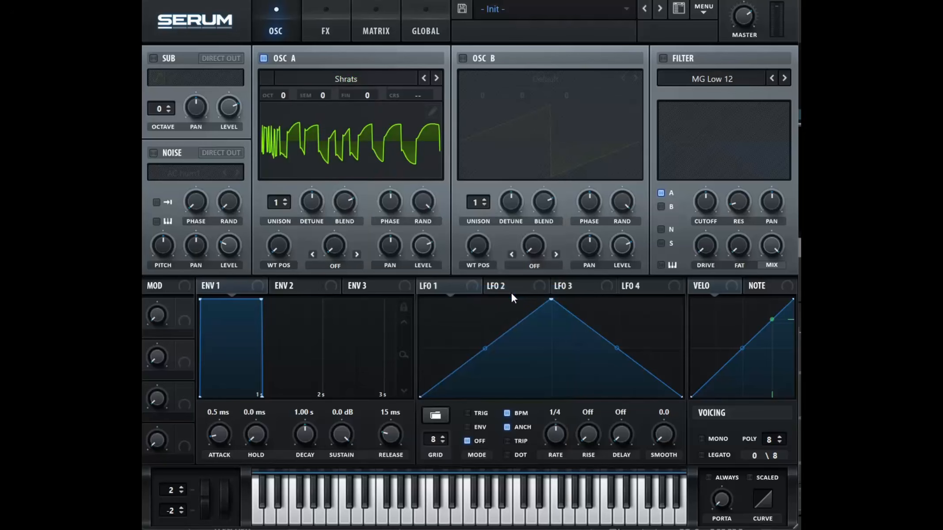
- Enable oscillator B and load the spectral wavetable Monster 9 [SL] into it
{"action": "left_click", "coordinate": [463, 58]}
{"action": "left_click", "coordinate": [560, 81]}
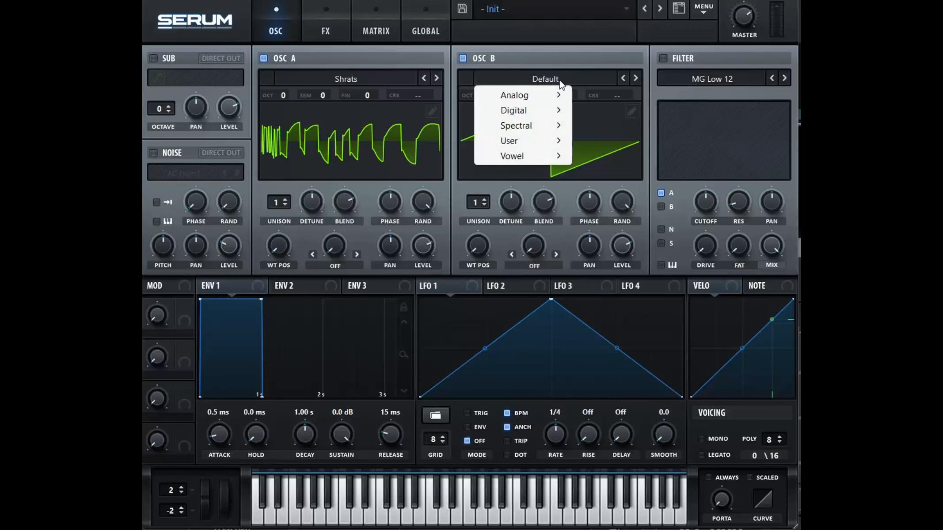
{"action": "mouse_move", "coordinate": [532, 127]}
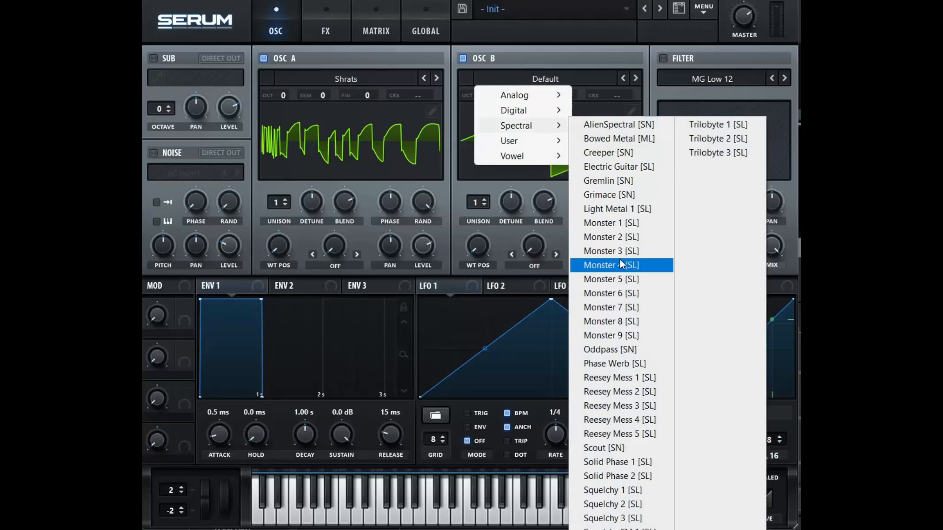
{"action": "left_click", "coordinate": [617, 335]}
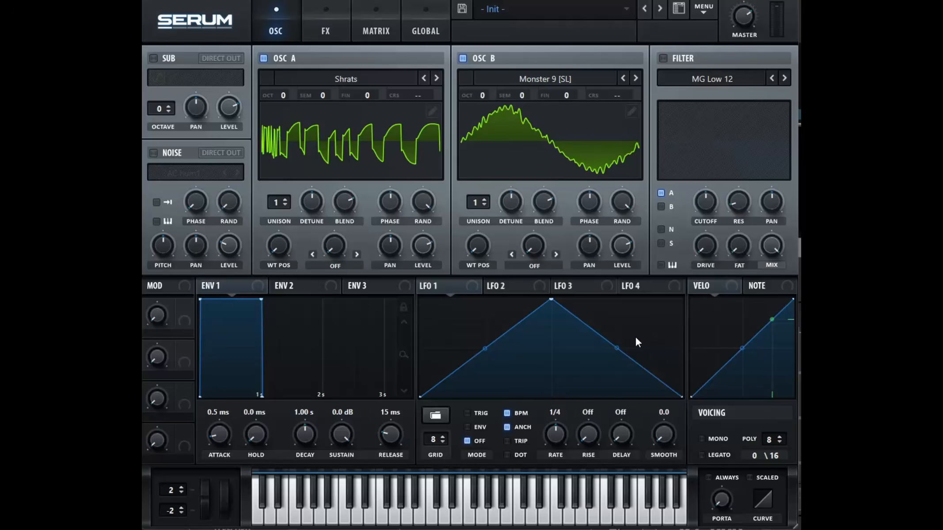
- Enable the MG Low 12 filter and shape Env 1 with about 1.43 s decay and sustain at -oo dB
{"action": "left_click", "coordinate": [663, 58]}
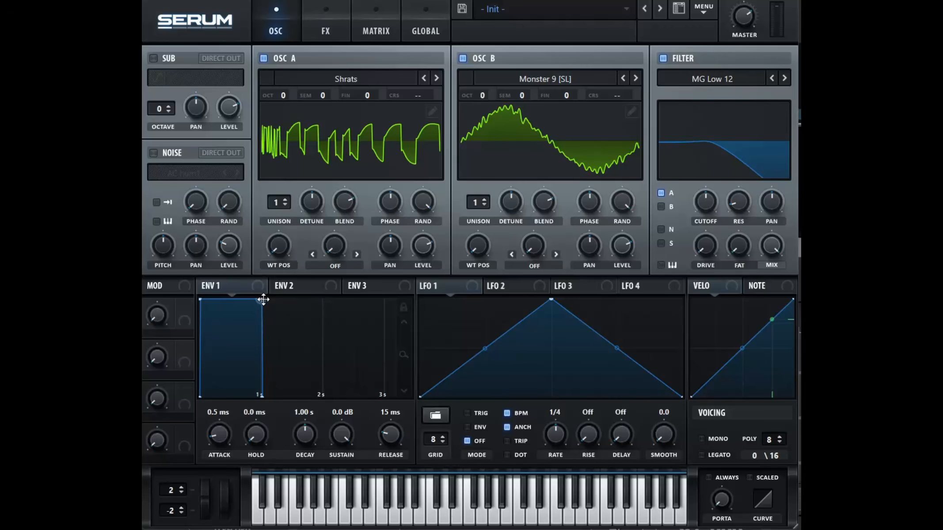
{"action": "left_click_drag", "start_coordinate": [263, 300], "coordinate": [294, 404]}
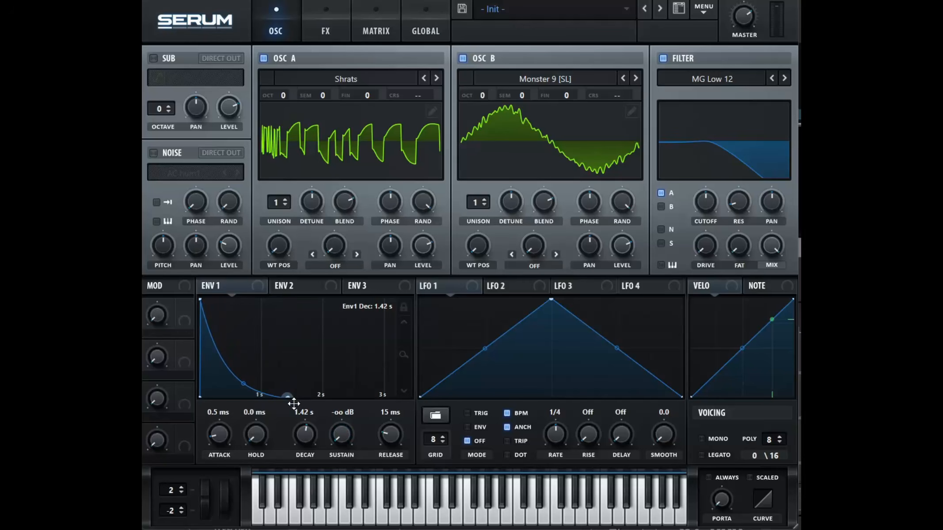
{"action": "left_click_drag", "start_coordinate": [294, 404], "coordinate": [286, 424]}
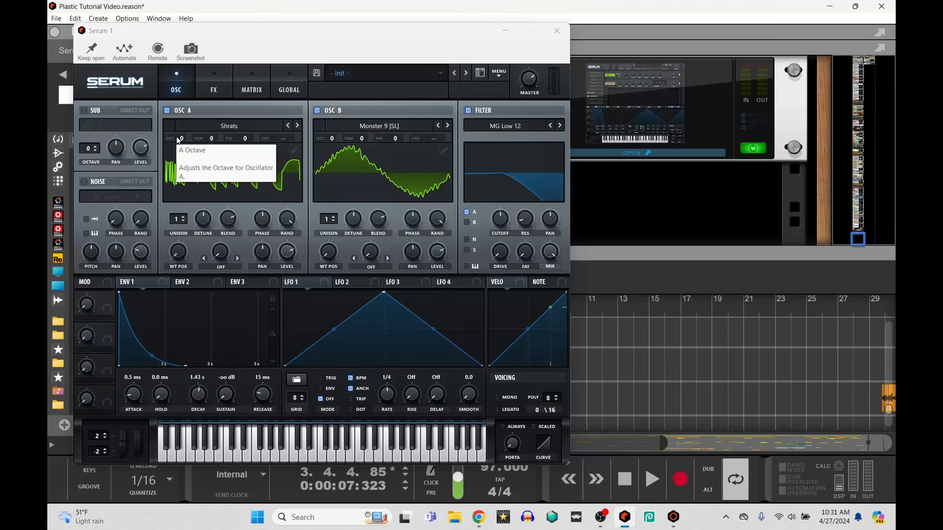
- Minimize Serum, open the Serum 1 track's note clip in the maximized sequencer, and play the bass pattern once through
{"action": "left_click", "coordinate": [505, 30]}
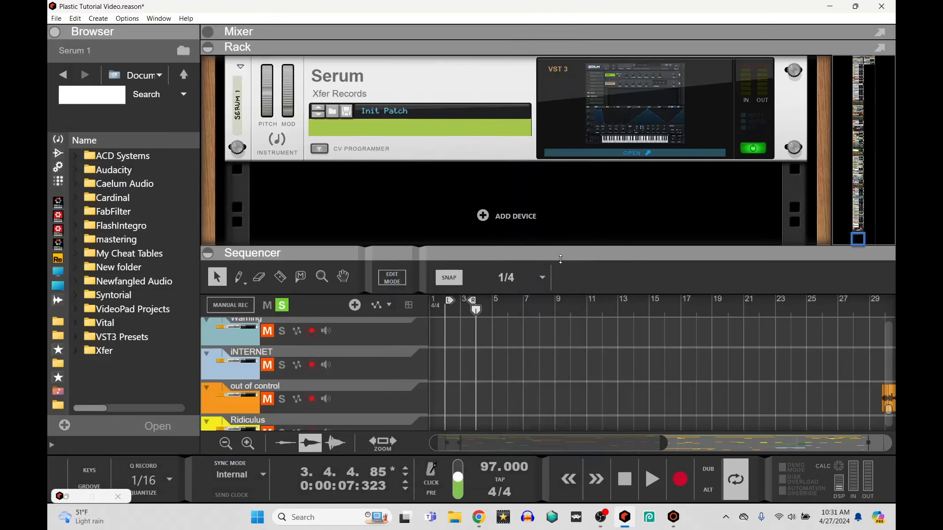
{"action": "double_click", "coordinate": [545, 256]}
{"action": "double_click", "coordinate": [457, 391]}
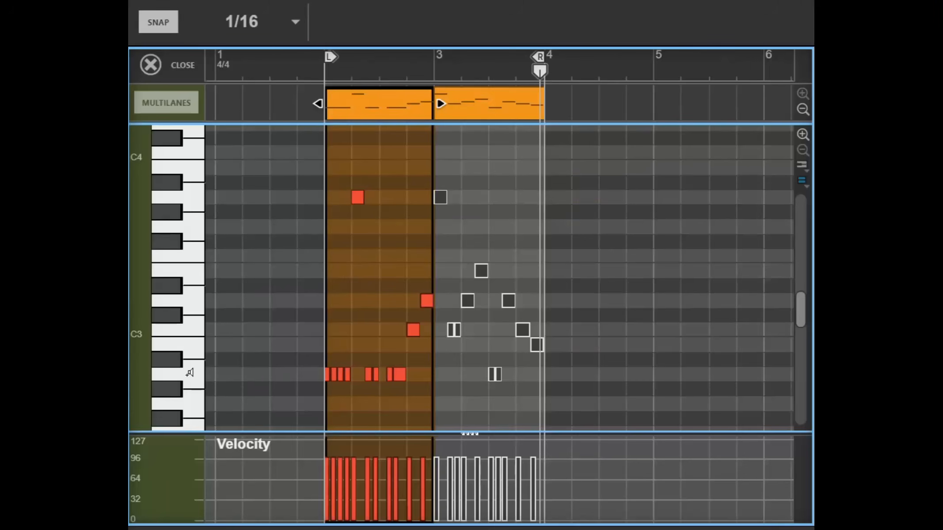
{"action": "key", "text": "space"}
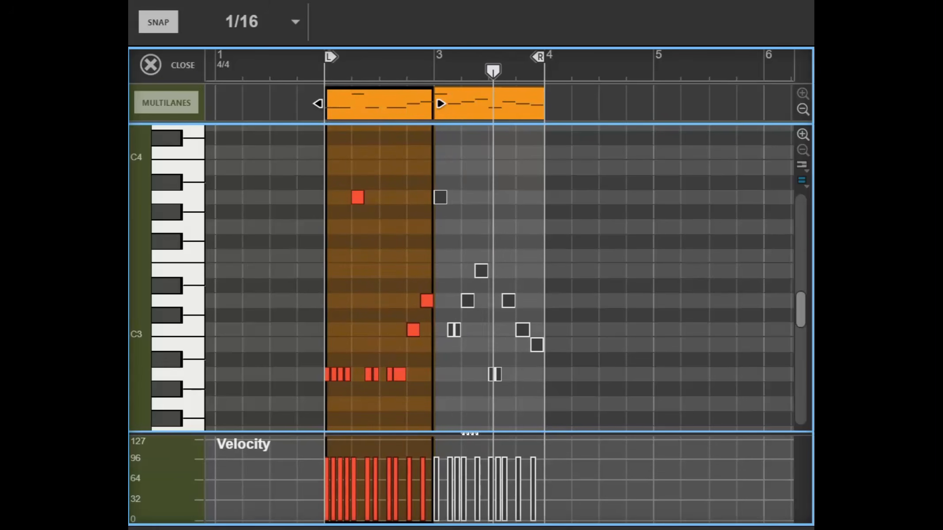
{"action": "left_click", "coordinate": [624, 481]}
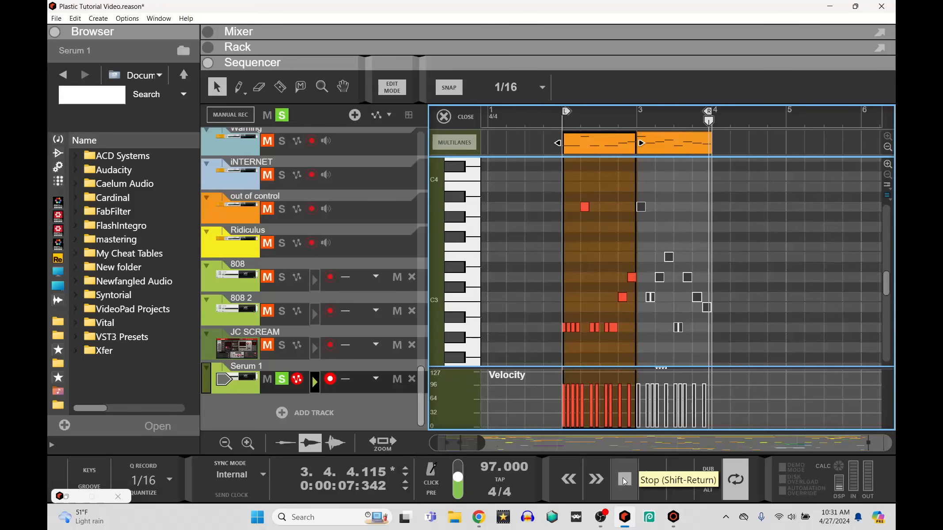
- Restore the Serum 1 window and set oscillator A's octave to -2 and oscillator B's to -1
{"action": "double_click", "coordinate": [70, 496]}
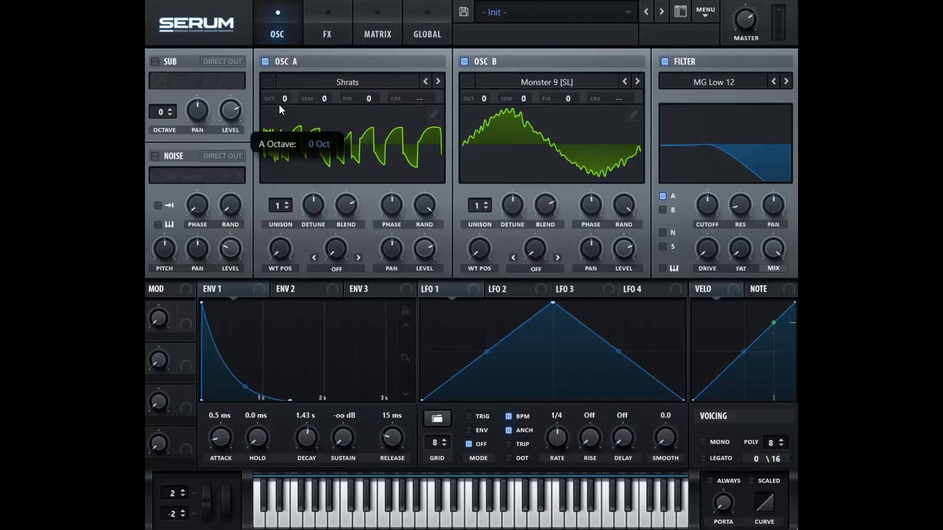
{"action": "left_click_drag", "start_coordinate": [177, 142], "coordinate": [174, 151]}
{"action": "left_click_drag", "start_coordinate": [275, 117], "coordinate": [273, 126]}
{"action": "left_click_drag", "start_coordinate": [478, 98], "coordinate": [477, 114]}
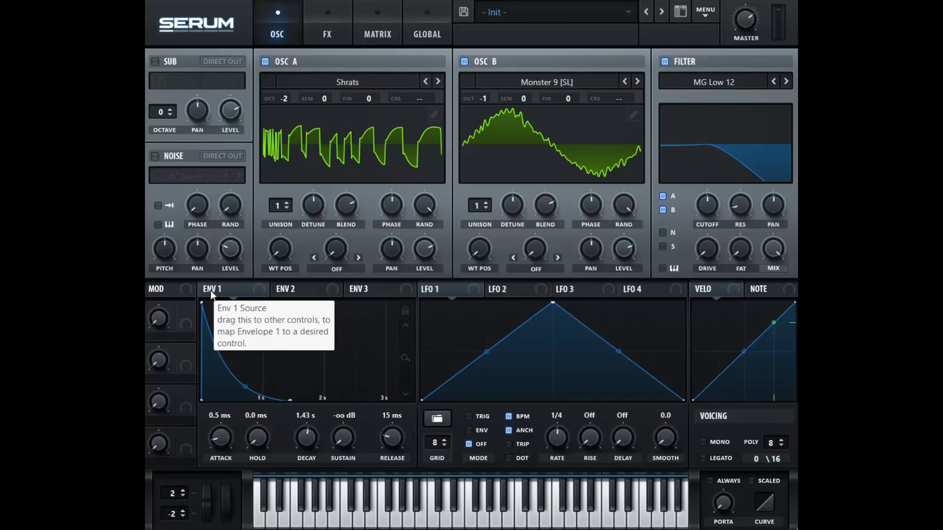
- Assign Env 1 to the filter cutoff, turn the cutoff fully down, and adjust the modulation amount
{"action": "left_click_drag", "start_coordinate": [211, 290], "coordinate": [707, 206]}
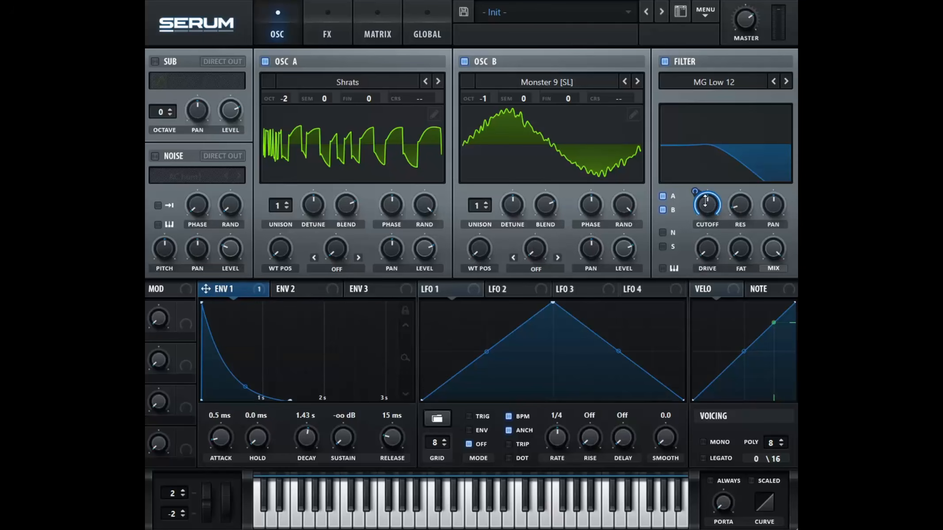
{"action": "left_click_drag", "start_coordinate": [706, 201], "coordinate": [674, 272]}
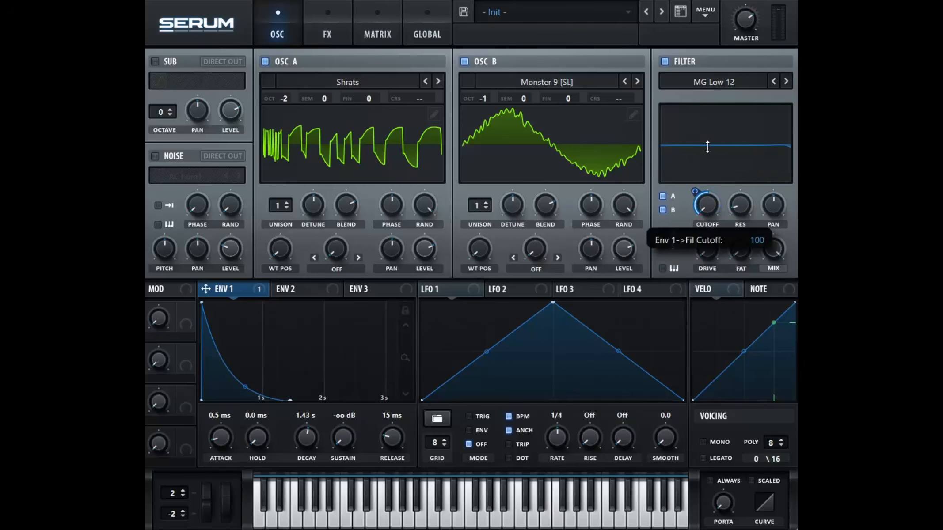
{"action": "mouse_move", "coordinate": [696, 186]}
{"action": "left_mouse_down"}
{"action": "mouse_move", "coordinate": [686, 215]}
{"action": "mouse_move", "coordinate": [695, 189]}
{"action": "left_mouse_up"}
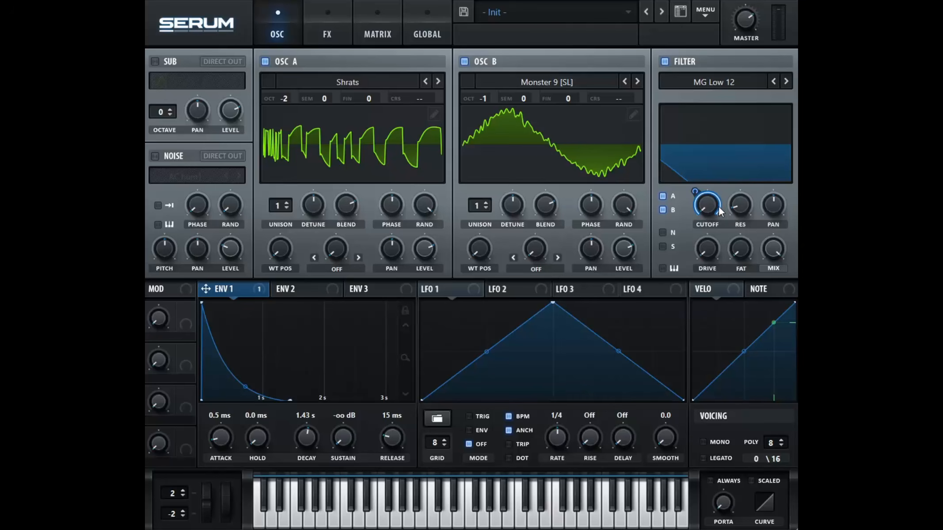
{"action": "left_click_drag", "start_coordinate": [695, 191], "coordinate": [690, 200]}
- Assign Env 1 to the wavetable positions of oscillators A and B, and raise oscillator A's base wavetable position
{"action": "left_click_drag", "start_coordinate": [211, 289], "coordinate": [283, 260]}
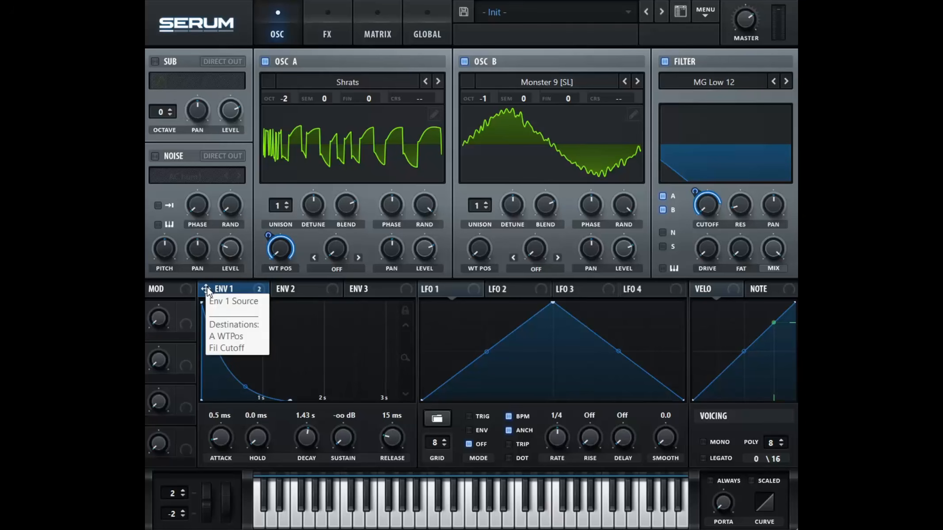
{"action": "left_click_drag", "start_coordinate": [207, 294], "coordinate": [480, 251]}
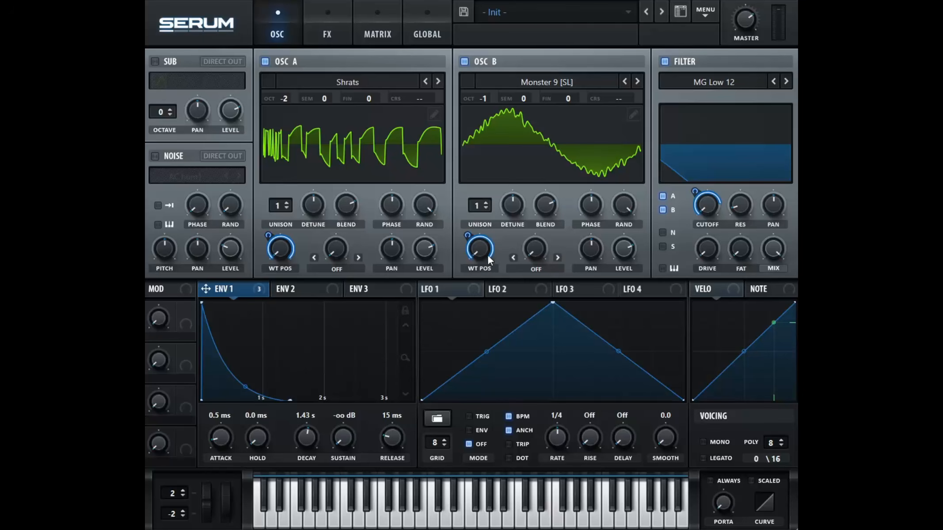
{"action": "left_click_drag", "start_coordinate": [279, 249], "coordinate": [292, 227]}
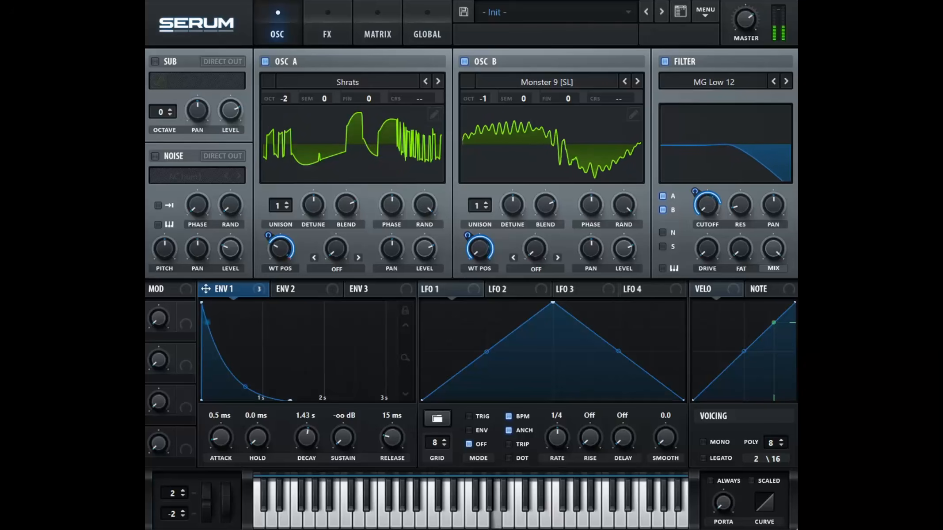
- Set oscillator A's warp mode to Bend + and modulate its amount with Env 1
{"action": "left_click", "coordinate": [335, 266]}
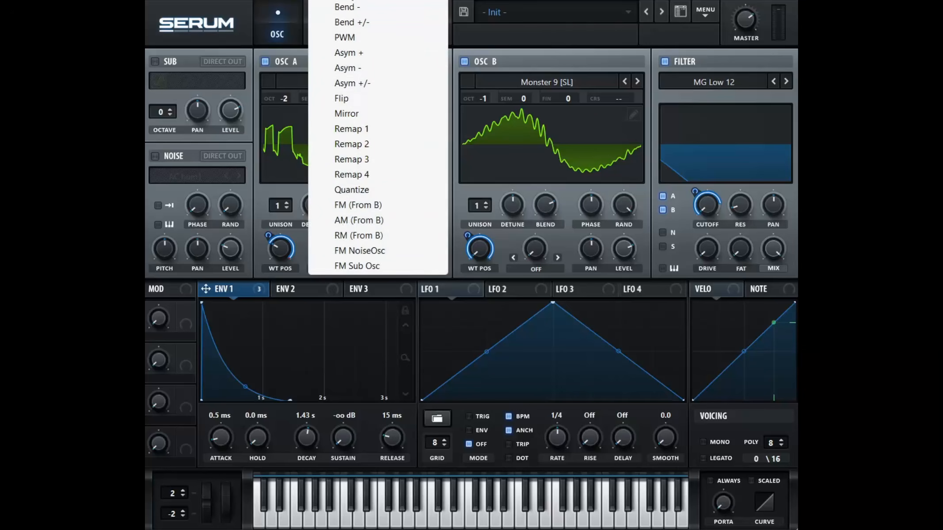
{"action": "left_click", "coordinate": [347, 0]}
{"action": "left_click_drag", "start_coordinate": [206, 289], "coordinate": [344, 245]}
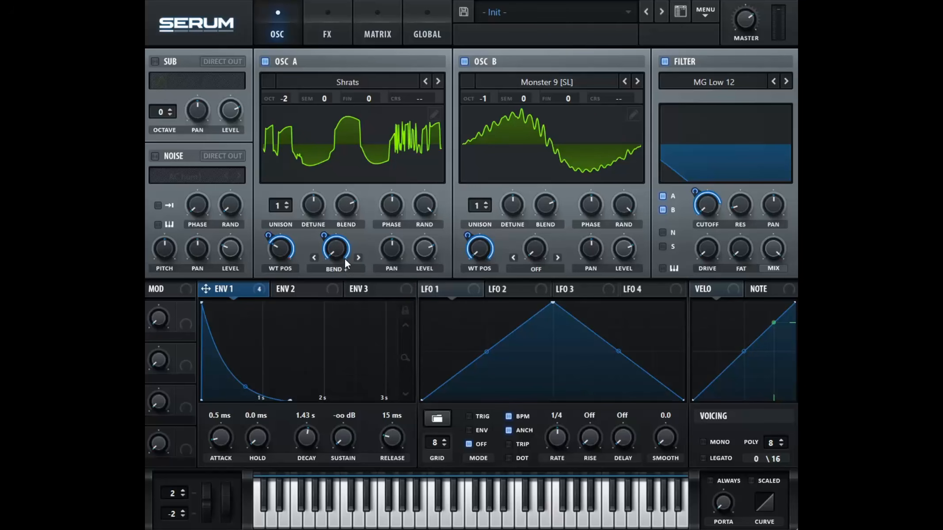
{"action": "right_click", "coordinate": [342, 254]}
{"action": "left_click", "coordinate": [382, 298]}
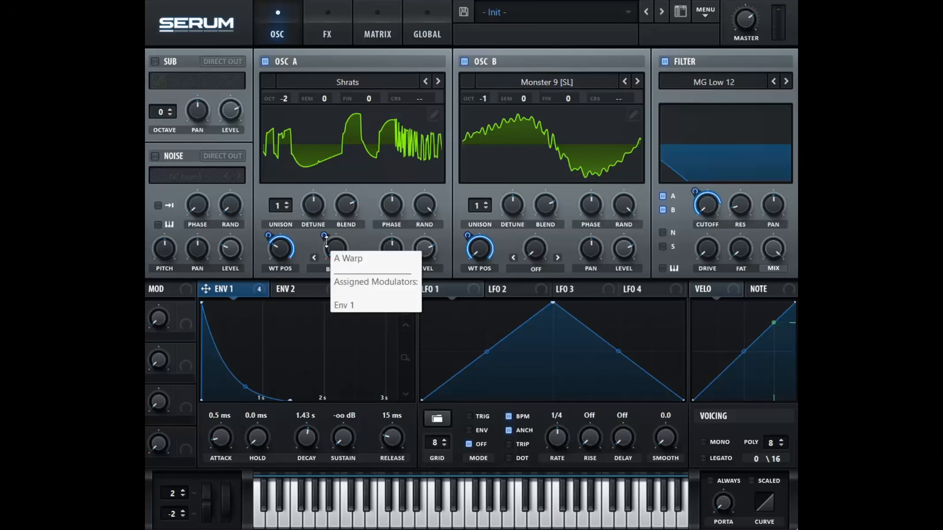
{"action": "left_click_drag", "start_coordinate": [325, 237], "coordinate": [325, 207]}
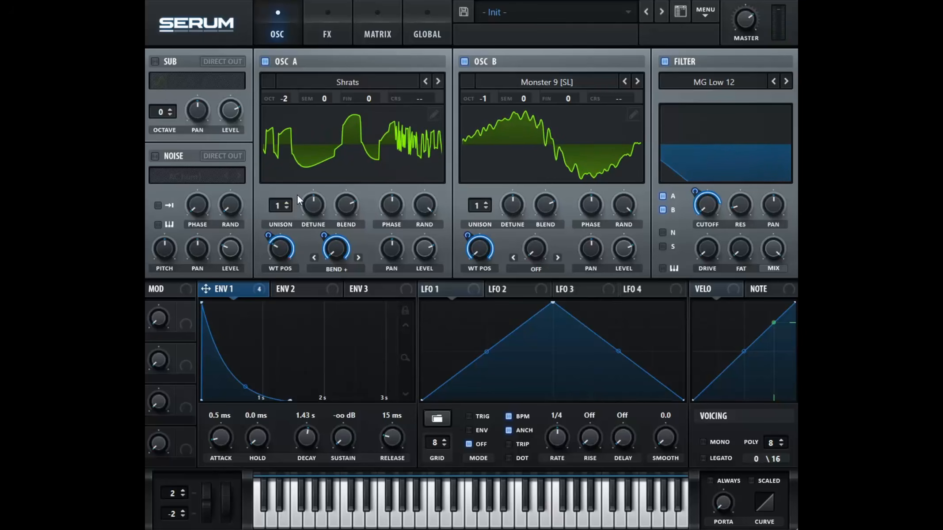
- Set oscillator A to 7 unison voices and lower its detune slightly
{"action": "scroll", "coordinate": [289, 200], "scroll_direction": "up", "scroll_amount": 6}
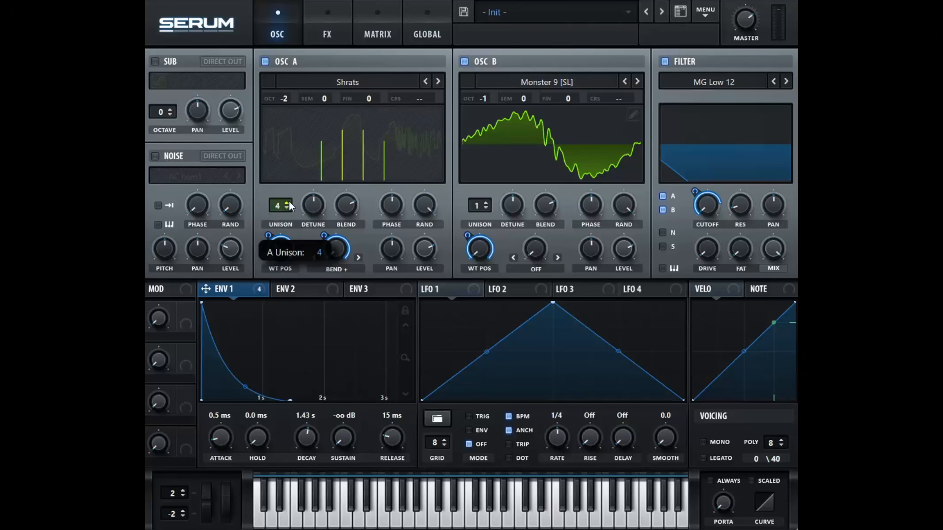
{"action": "left_click_drag", "start_coordinate": [317, 205], "coordinate": [309, 215]}
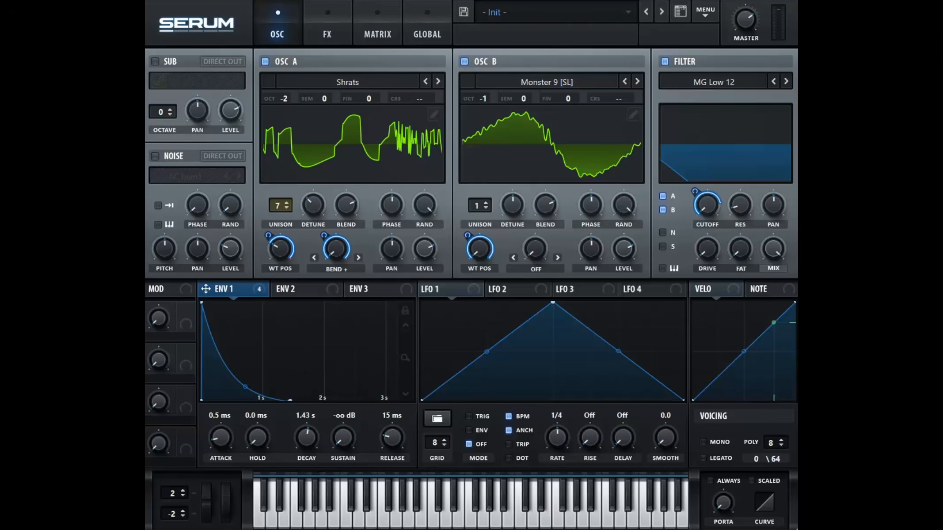
- Raise the filter's drive and fine-tune its cutoff, resonance and fat
{"action": "left_click_drag", "start_coordinate": [712, 255], "coordinate": [750, 186]}
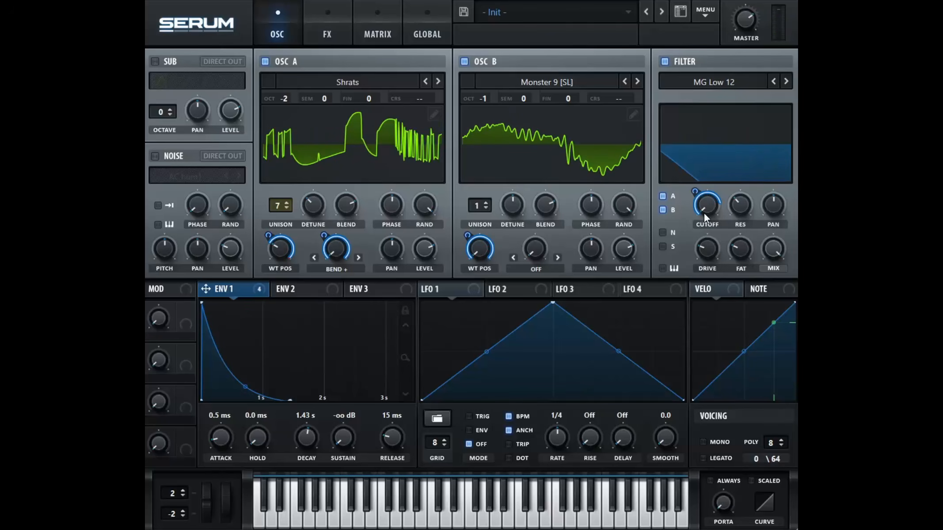
{"action": "mouse_move", "coordinate": [704, 213]}
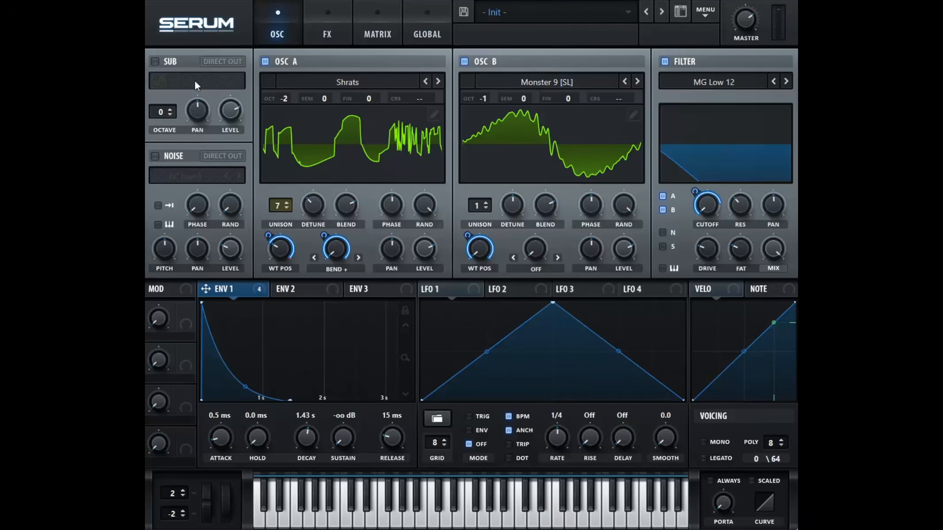
- Turn on the noise oscillator with the CymMicBleed sample from Organics and modulate its level with Env 1
{"action": "left_click", "coordinate": [155, 156]}
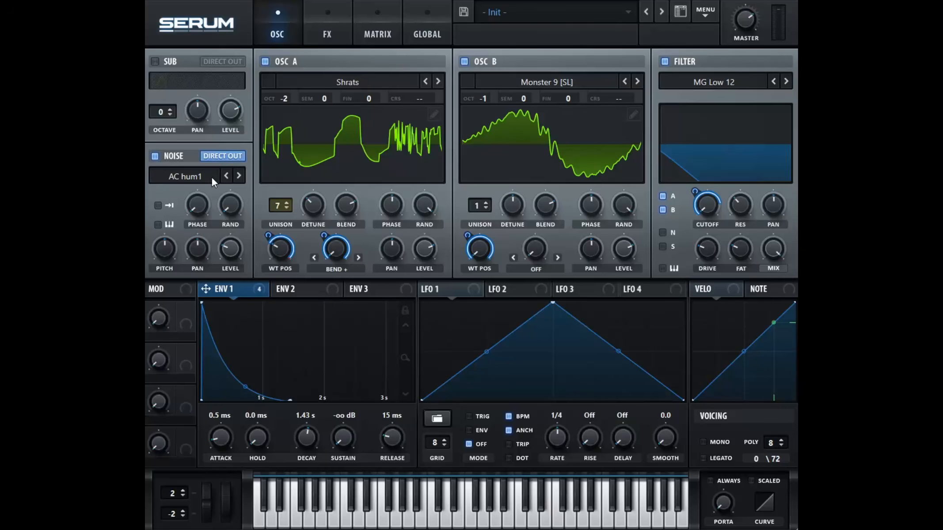
{"action": "left_click", "coordinate": [183, 179]}
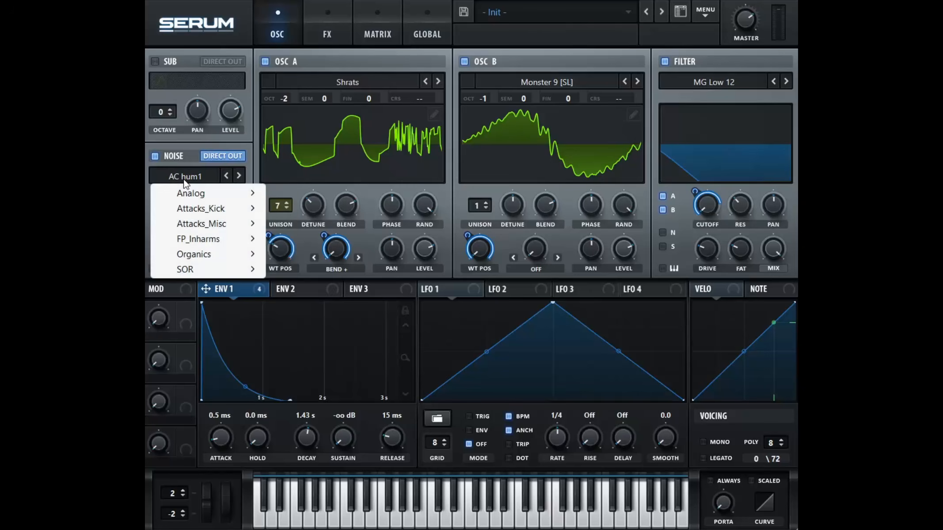
{"action": "mouse_move", "coordinate": [189, 256]}
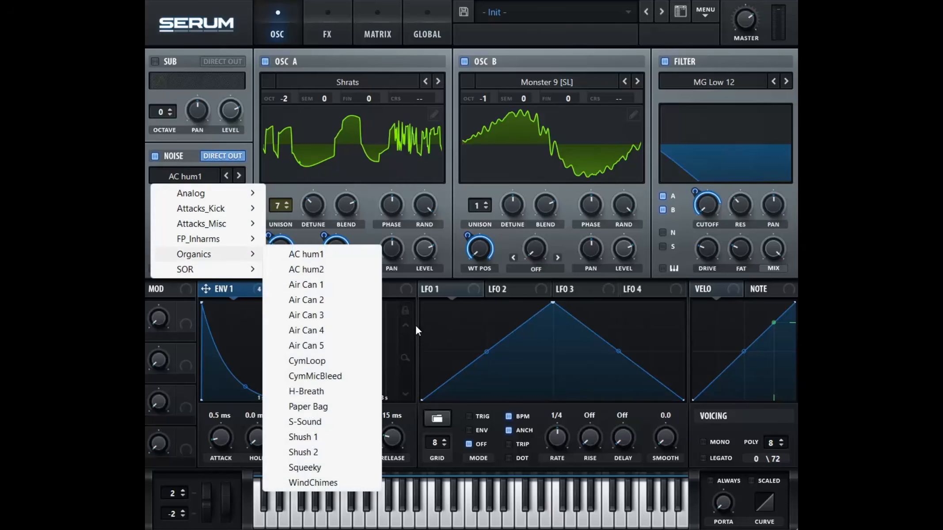
{"action": "left_click", "coordinate": [319, 378]}
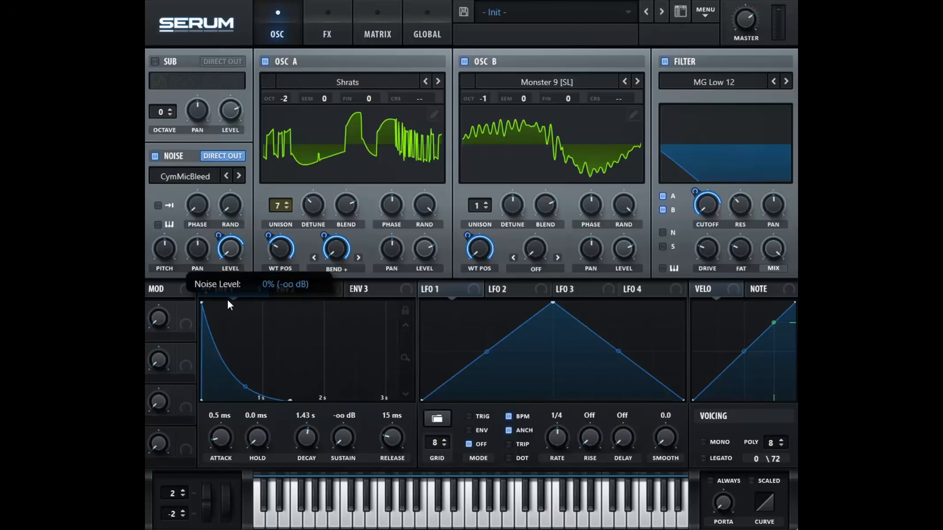
{"action": "left_click_drag", "start_coordinate": [224, 232], "coordinate": [212, 245]}
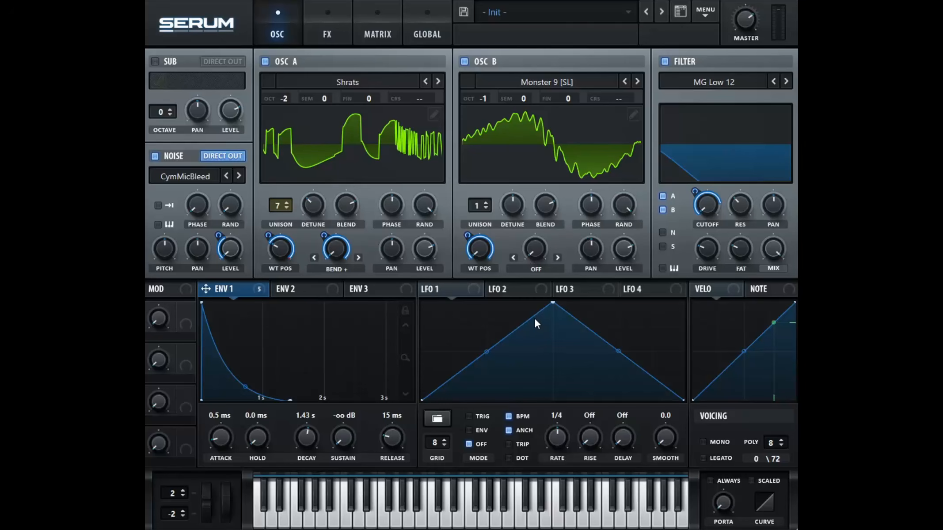
- Enable the Distortion effect in Downsample mode and lower its mix
{"action": "left_click", "coordinate": [331, 27]}
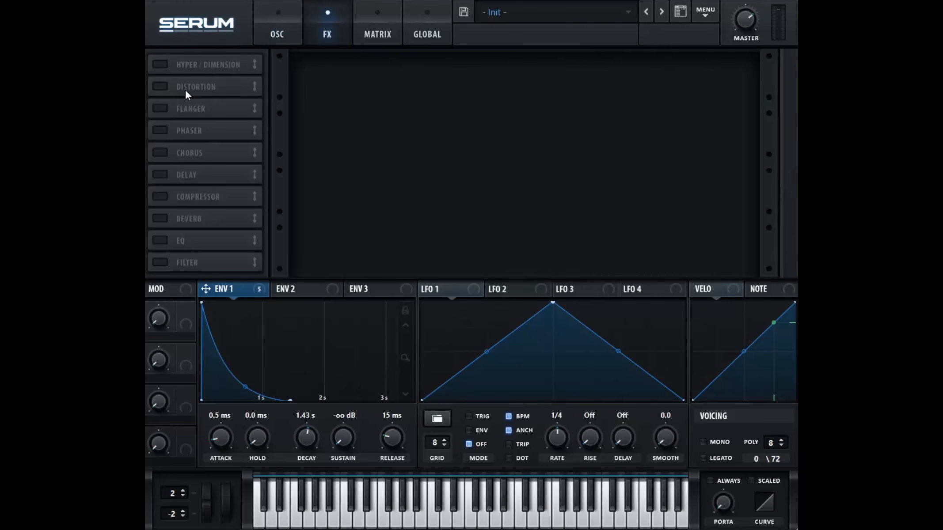
{"action": "left_click", "coordinate": [159, 86]}
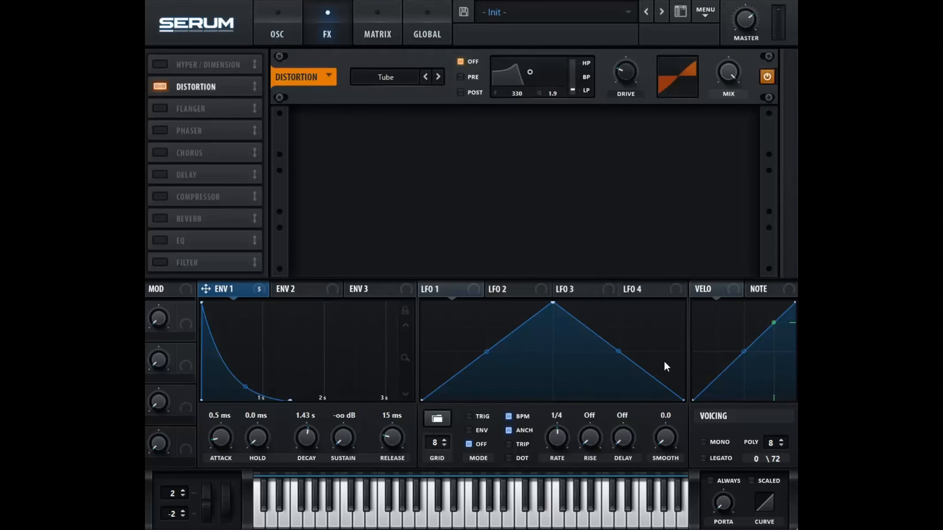
{"action": "left_click", "coordinate": [410, 82]}
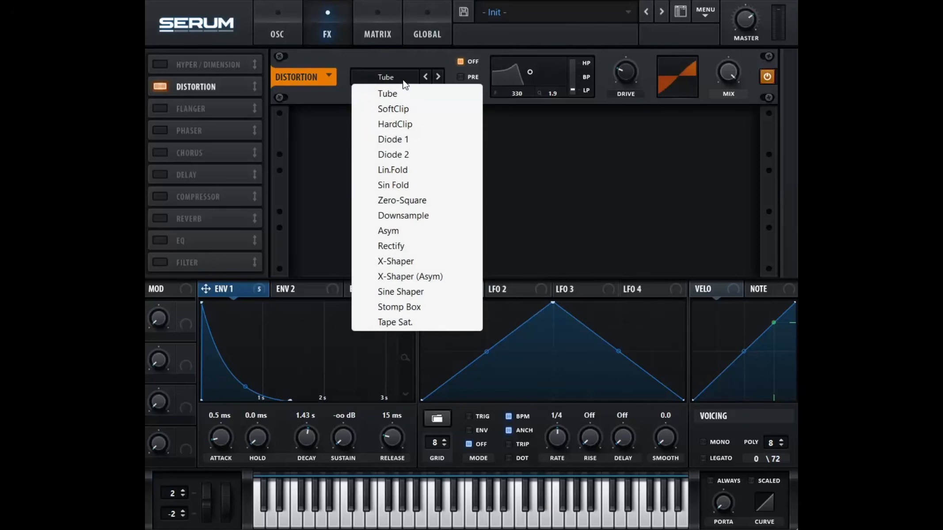
{"action": "left_click", "coordinate": [413, 215]}
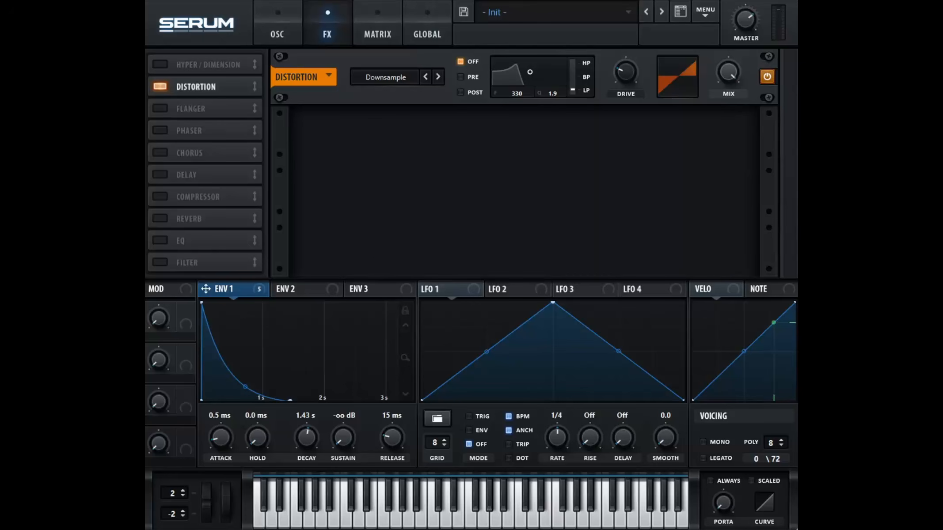
{"action": "left_click_drag", "start_coordinate": [727, 76], "coordinate": [699, 139]}
- Enable the EQ and Filter effects and set both EQ bands to the peak shape
{"action": "left_click", "coordinate": [158, 242]}
{"action": "left_click", "coordinate": [160, 261]}
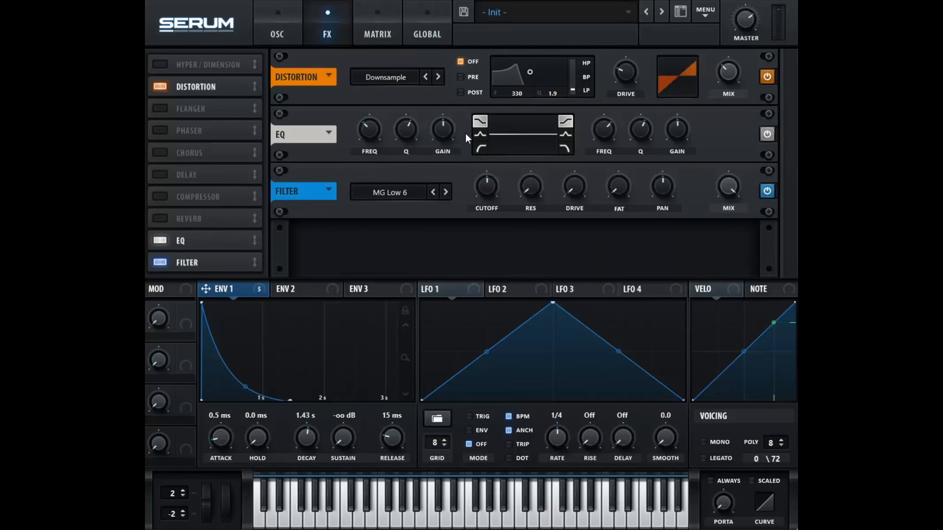
{"action": "left_click", "coordinate": [481, 134]}
{"action": "left_click", "coordinate": [571, 136]}
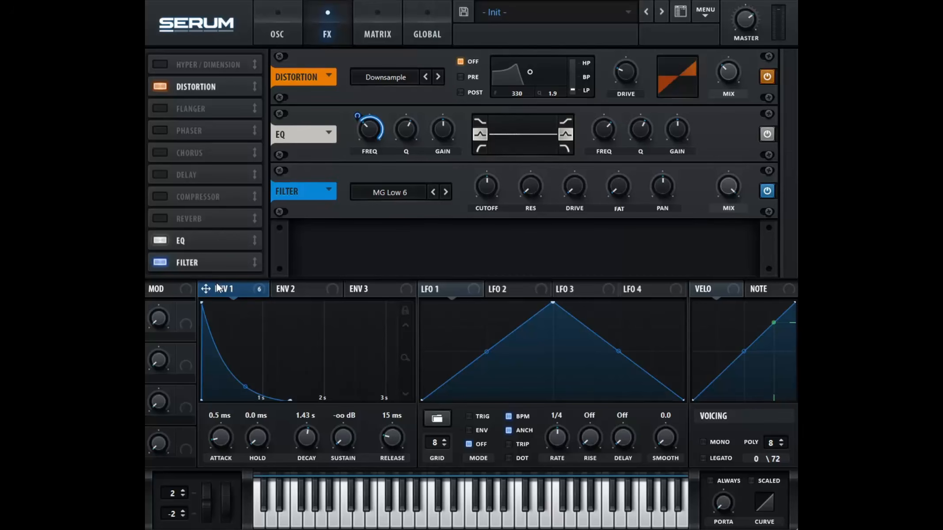
- Assign Env 1 to both EQ band frequencies and raise the low band's base frequency to about 2599 Hz
{"action": "left_click_drag", "start_coordinate": [206, 287], "coordinate": [522, 144]}
{"action": "left_click_drag", "start_coordinate": [601, 124], "coordinate": [603, 127]}
{"action": "left_click_drag", "start_coordinate": [373, 129], "coordinate": [373, 112]}
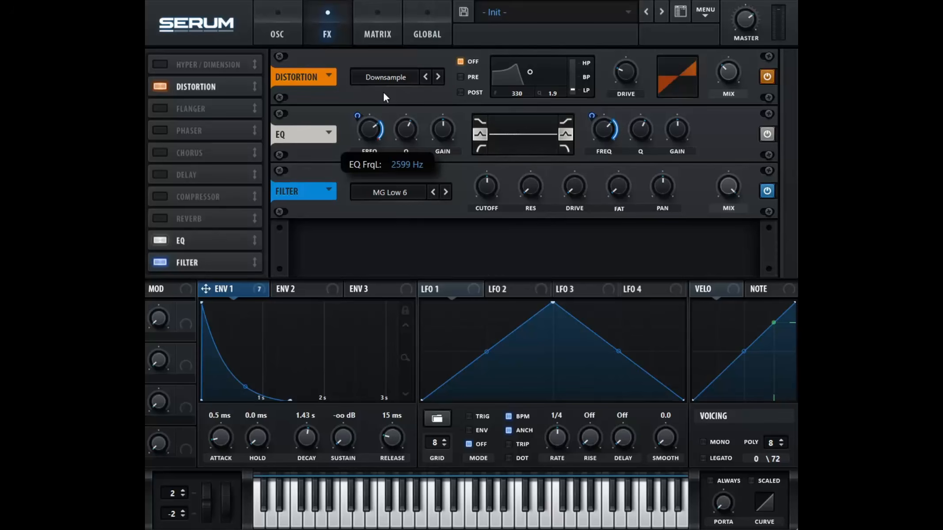
{"action": "left_click_drag", "start_coordinate": [384, 91], "coordinate": [384, 91]}
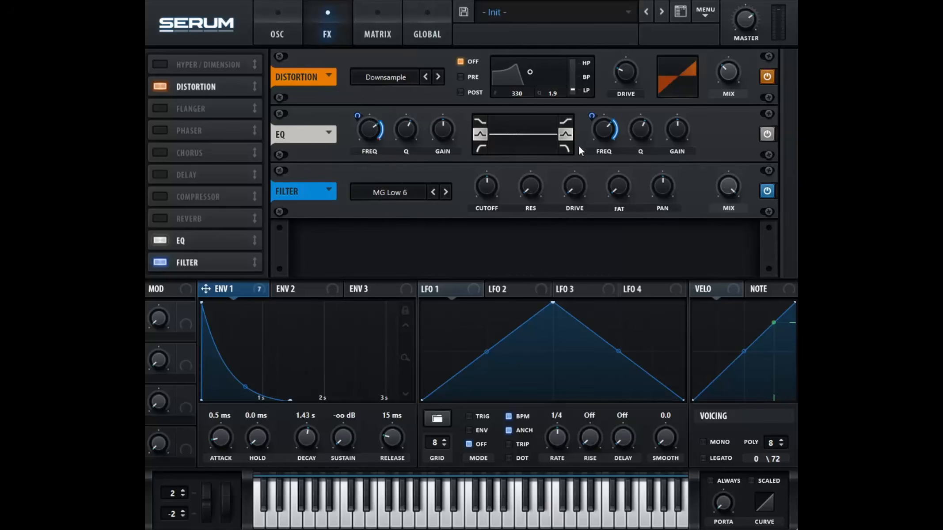
- Lower the EQ high band's frequency slightly, raise its gain to about 11.6 dB, and boost the low band's gain
{"action": "left_click_drag", "start_coordinate": [607, 129], "coordinate": [601, 132]}
{"action": "left_click_drag", "start_coordinate": [676, 136], "coordinate": [682, 117]}
{"action": "left_click_drag", "start_coordinate": [425, 136], "coordinate": [455, 109]}
- Adjust the Env 1 modulation amounts on both EQ band frequencies, reversing the direction for the low band
{"action": "left_click_drag", "start_coordinate": [359, 116], "coordinate": [360, 181]}
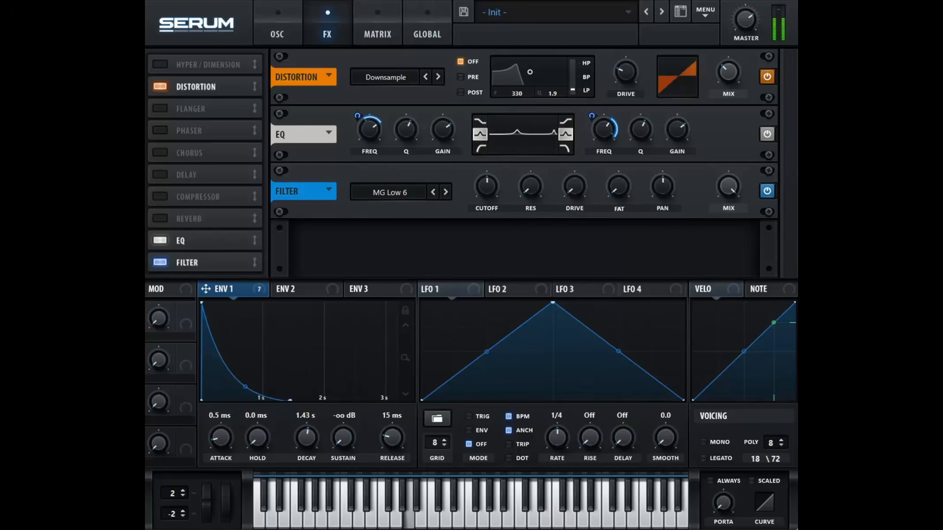
{"action": "left_click_drag", "start_coordinate": [600, 131], "coordinate": [588, 132]}
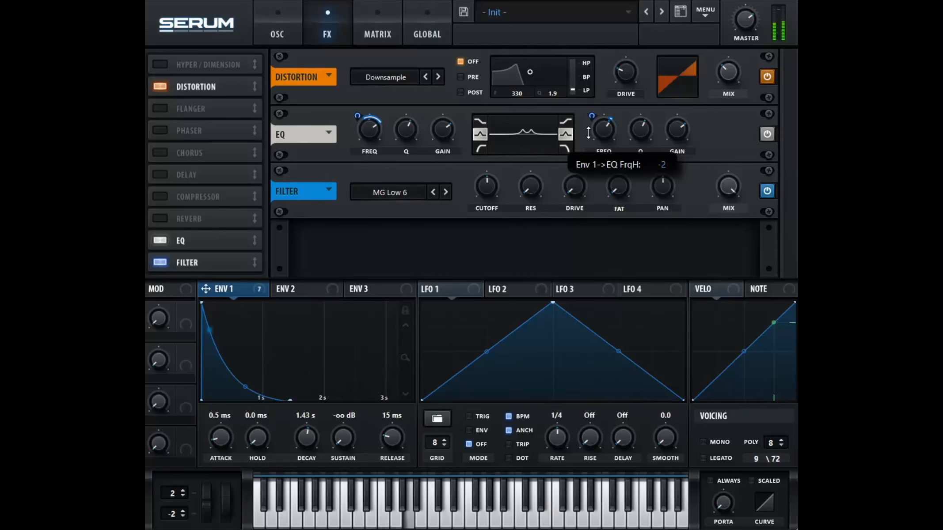
{"action": "mouse_move", "coordinate": [681, 126]}
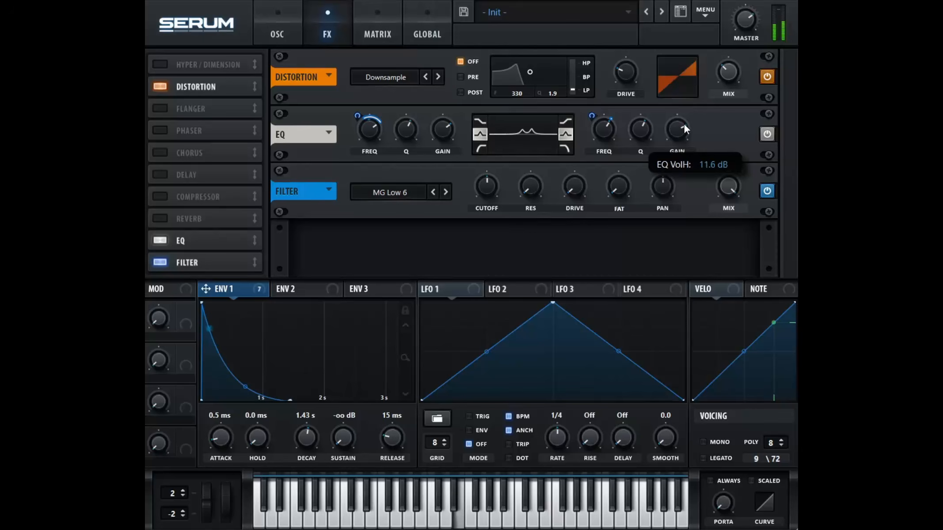
{"action": "left_click_drag", "start_coordinate": [596, 122], "coordinate": [600, 112]}
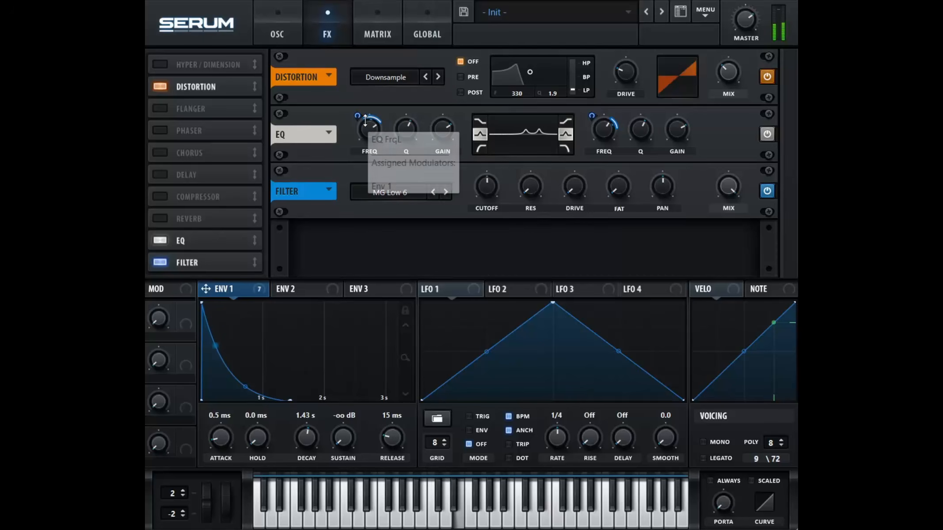
{"action": "left_click_drag", "start_coordinate": [371, 113], "coordinate": [366, 121]}
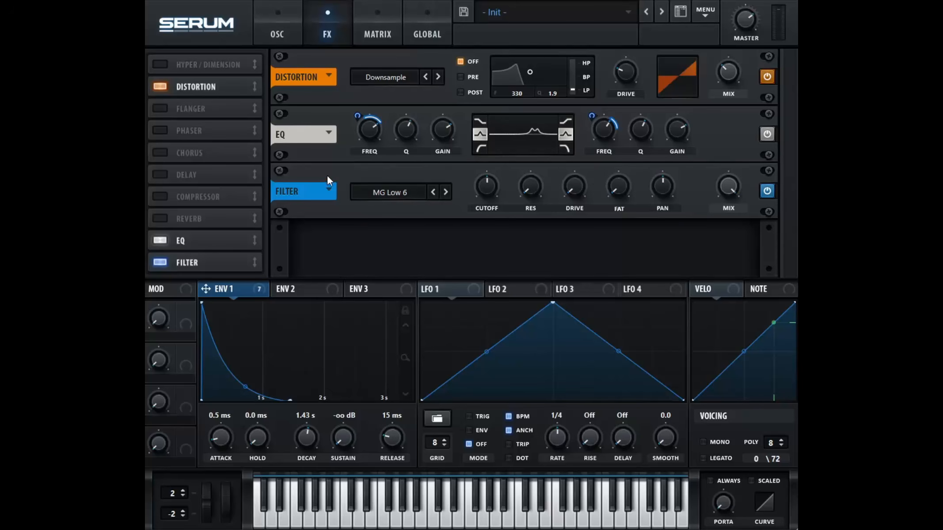
- Set the Filter effect to the Formant-I type and lower its cutoff and mix
{"action": "left_click", "coordinate": [403, 194]}
{"action": "mouse_move", "coordinate": [405, 260]}
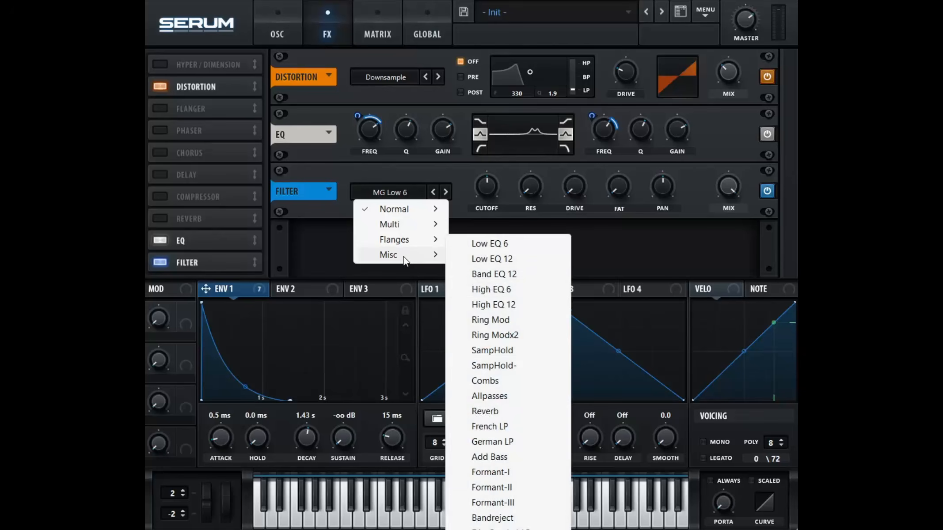
{"action": "left_click", "coordinate": [503, 471]}
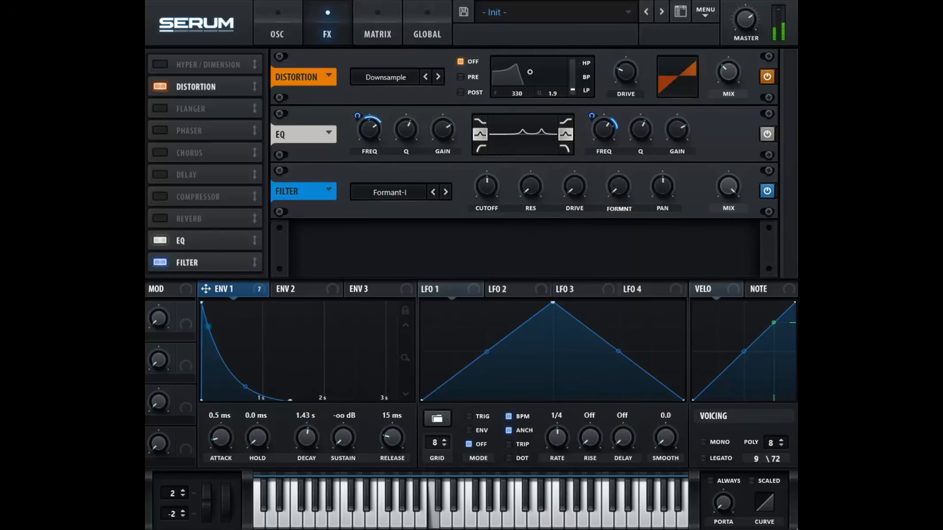
{"action": "left_click_drag", "start_coordinate": [486, 179], "coordinate": [478, 191]}
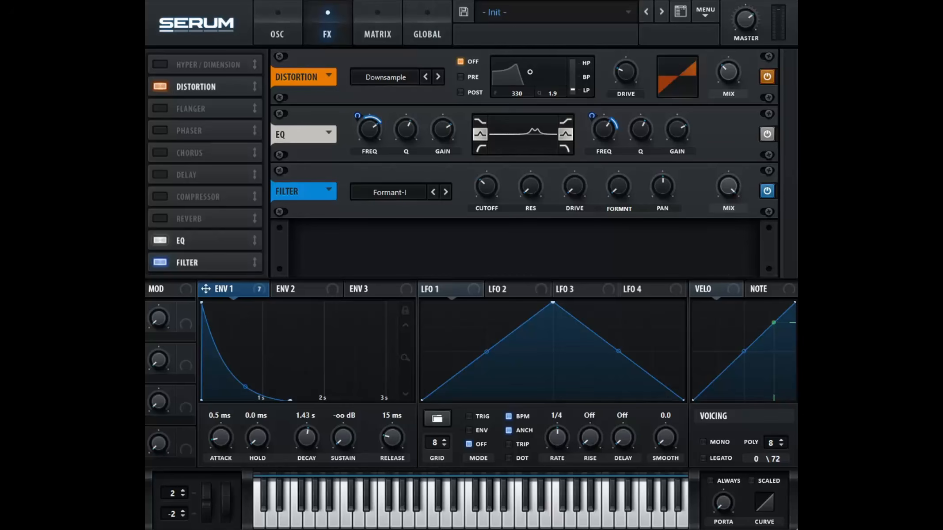
{"action": "left_click_drag", "start_coordinate": [730, 184], "coordinate": [714, 266]}
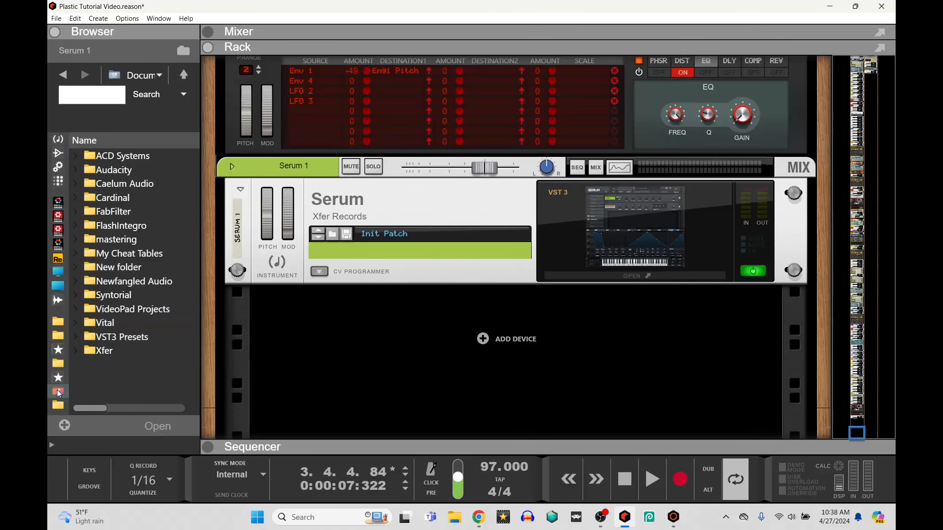
- In Reason's rack, add the TDR Kotelnikov compressor from the favorites below Serum and open its interface
{"action": "left_click", "coordinate": [58, 378]}
{"action": "scroll", "coordinate": [106, 317], "scroll_direction": "down", "scroll_amount": 5}
{"action": "scroll", "coordinate": [106, 317], "scroll_direction": "down", "scroll_amount": 8}
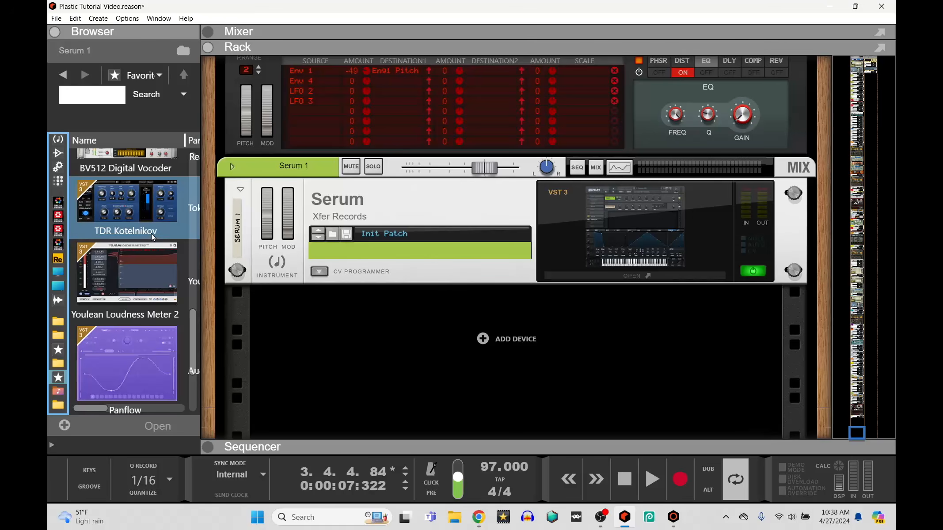
{"action": "mouse_move", "coordinate": [122, 198]}
{"action": "left_mouse_down"}
{"action": "mouse_move", "coordinate": [394, 298]}
{"action": "mouse_move", "coordinate": [442, 300]}
{"action": "left_mouse_up"}
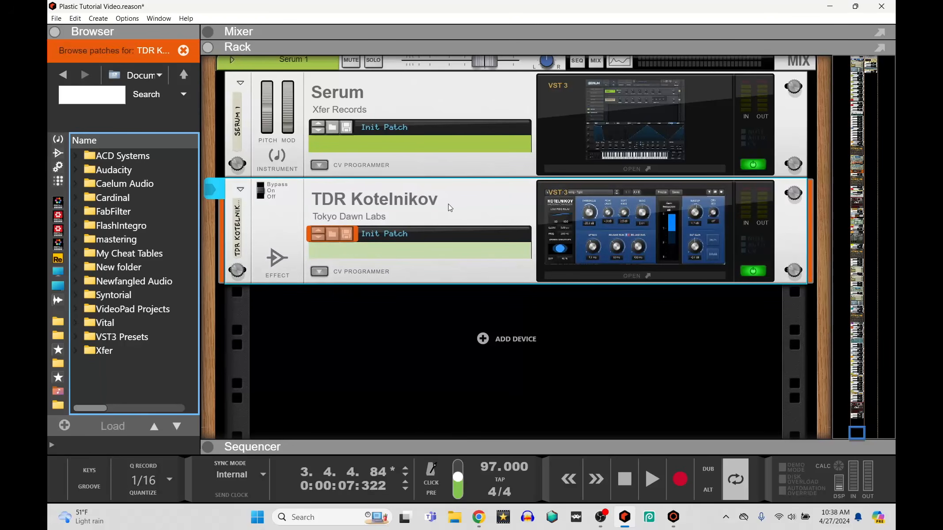
{"action": "left_click", "coordinate": [623, 276]}
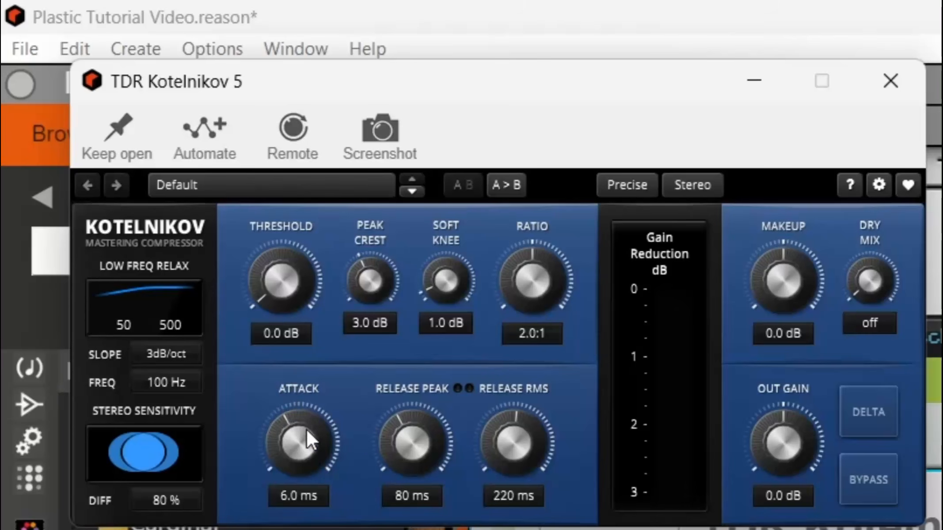
- Set Kotelnikov's RMS release to 129 ms and, while auditioning the bass, its threshold to -15.3 dB
{"action": "left_click_drag", "start_coordinate": [532, 433], "coordinate": [532, 454]}
{"action": "left_click_drag", "start_coordinate": [272, 265], "coordinate": [272, 298]}
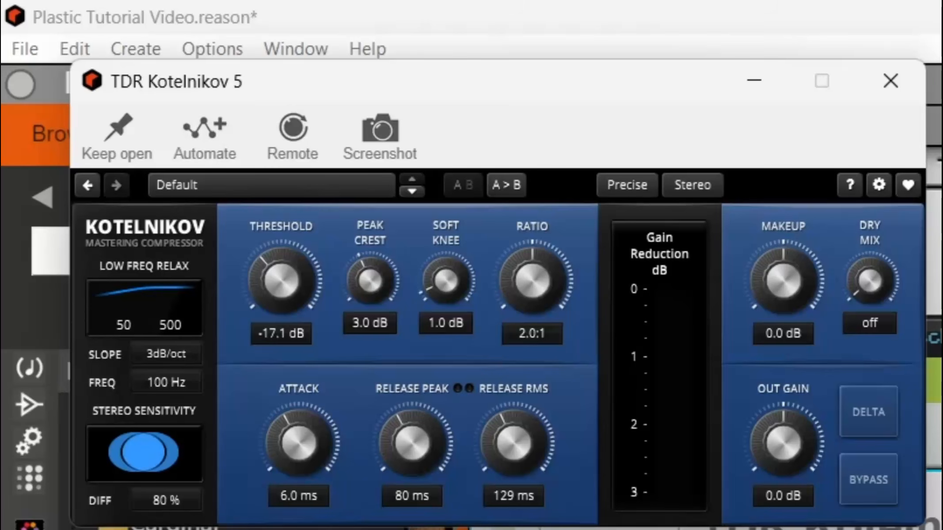
{"action": "key", "text": "space"}
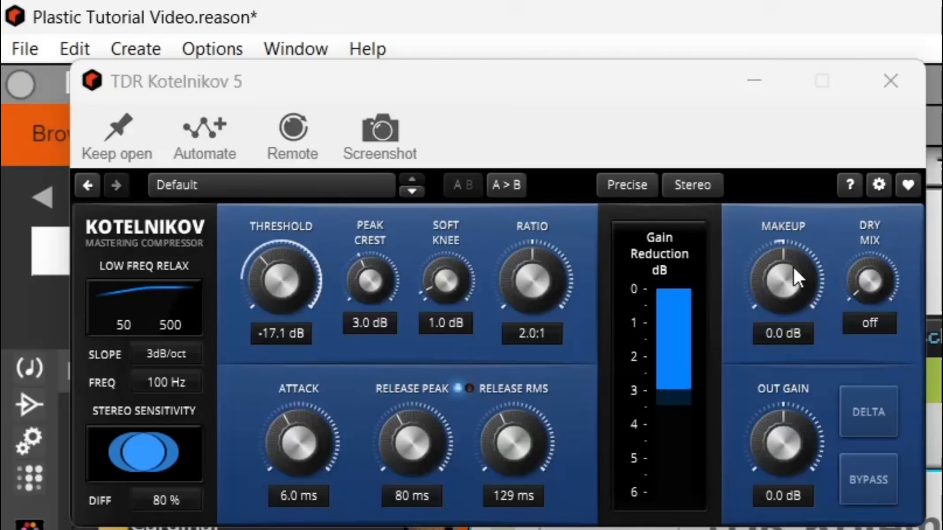
{"action": "left_click_drag", "start_coordinate": [281, 283], "coordinate": [281, 273]}
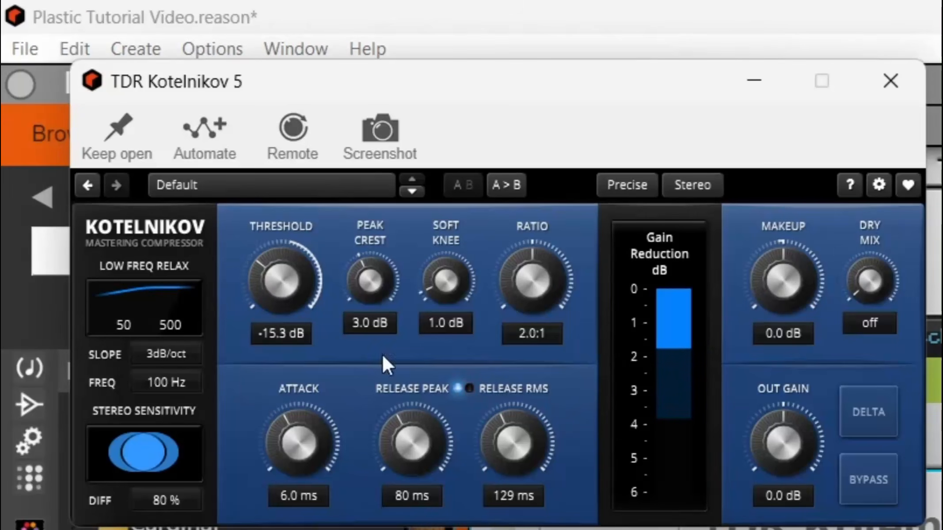
{"action": "key", "text": "space"}
- Set Kotelnikov's makeup gain to 2.3 dB while auditioning, stop playback and close the compressor window
{"action": "left_click_drag", "start_coordinate": [828, 288], "coordinate": [782, 273]}
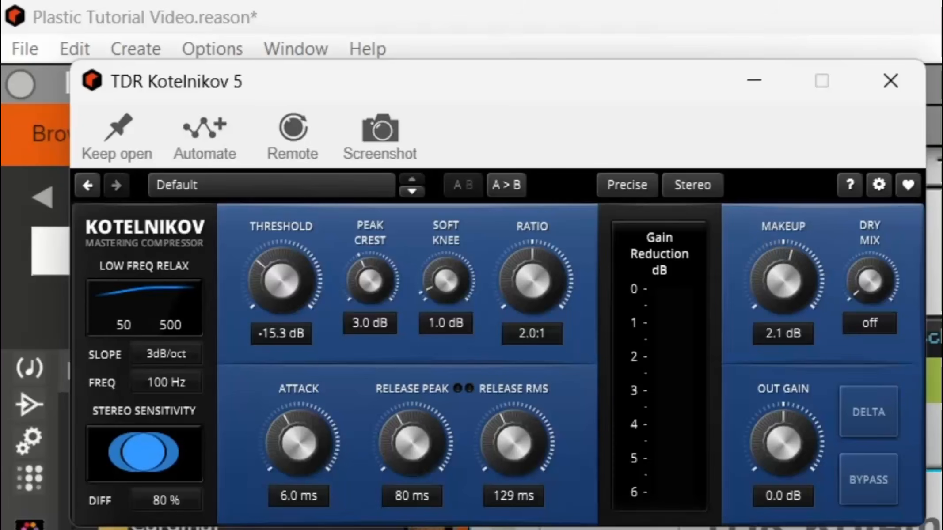
{"action": "key", "text": "space"}
{"action": "left_click_drag", "start_coordinate": [783, 279], "coordinate": [783, 277]}
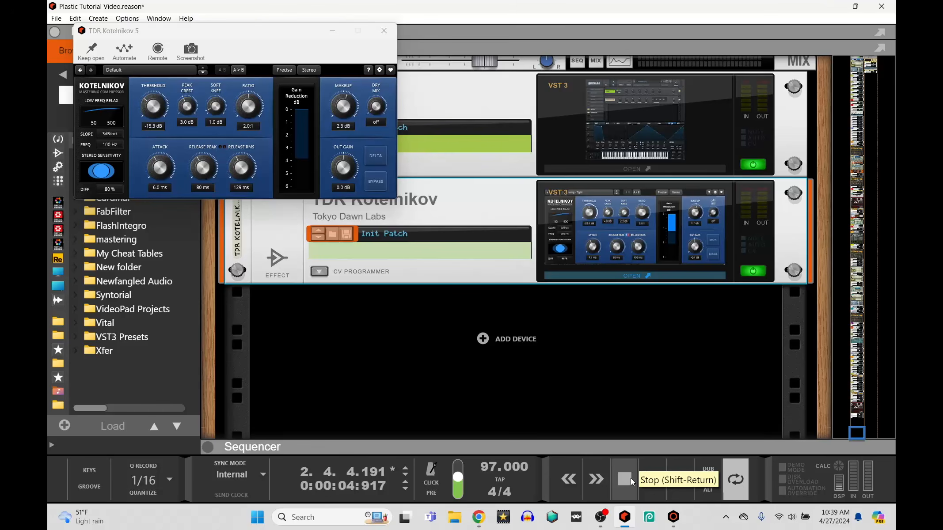
{"action": "left_click", "coordinate": [632, 482]}
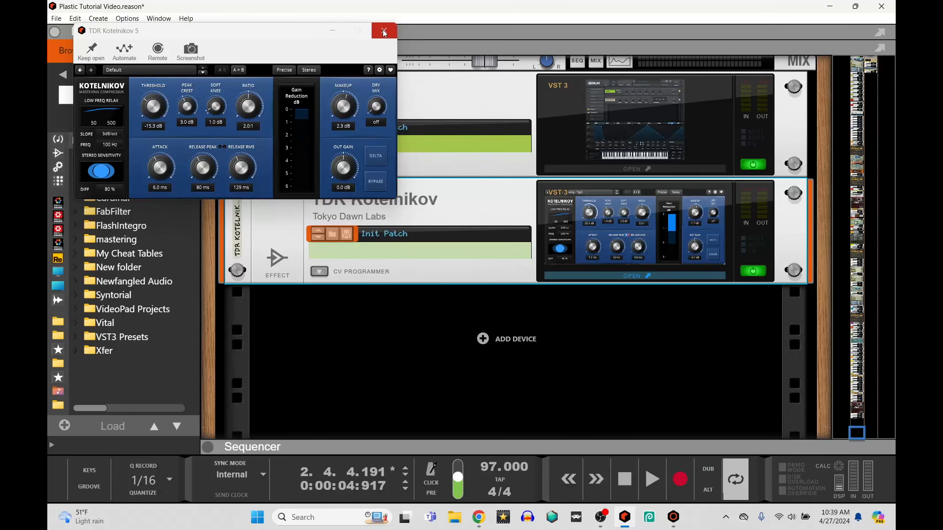
{"action": "left_click", "coordinate": [384, 34]}
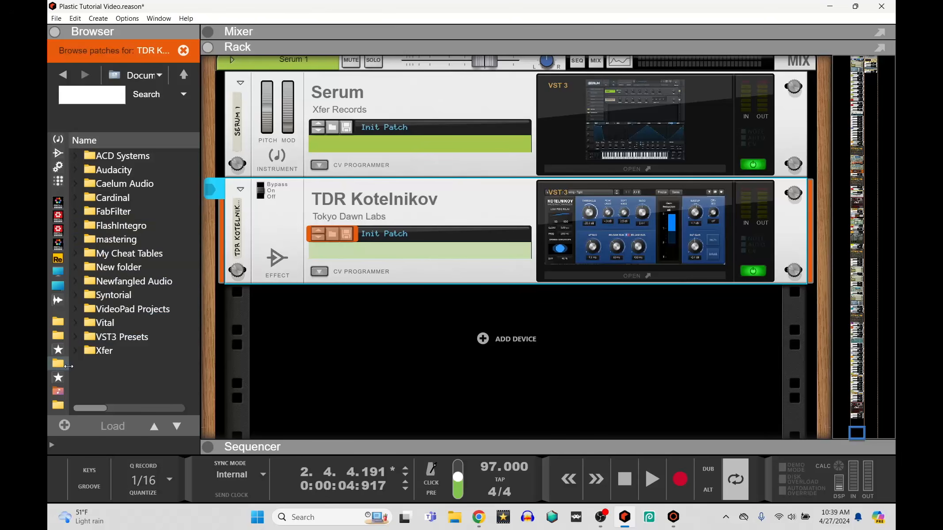
- Add TDR Nova from the favorites below Kotelnikov, set its analyzer to OUT and play the bass
{"action": "left_click", "coordinate": [62, 378]}
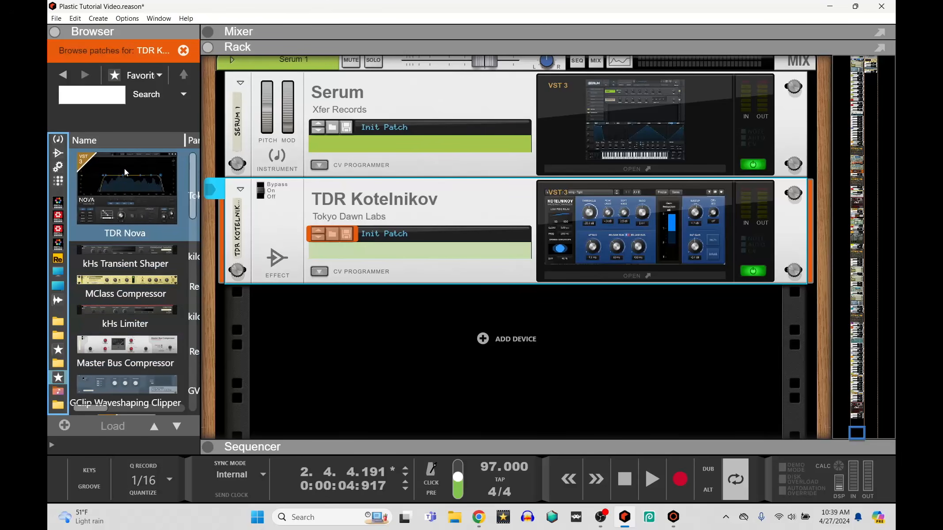
{"action": "mouse_move", "coordinate": [111, 175]}
{"action": "left_mouse_down"}
{"action": "mouse_move", "coordinate": [547, 317]}
{"action": "mouse_move", "coordinate": [533, 306]}
{"action": "left_mouse_up"}
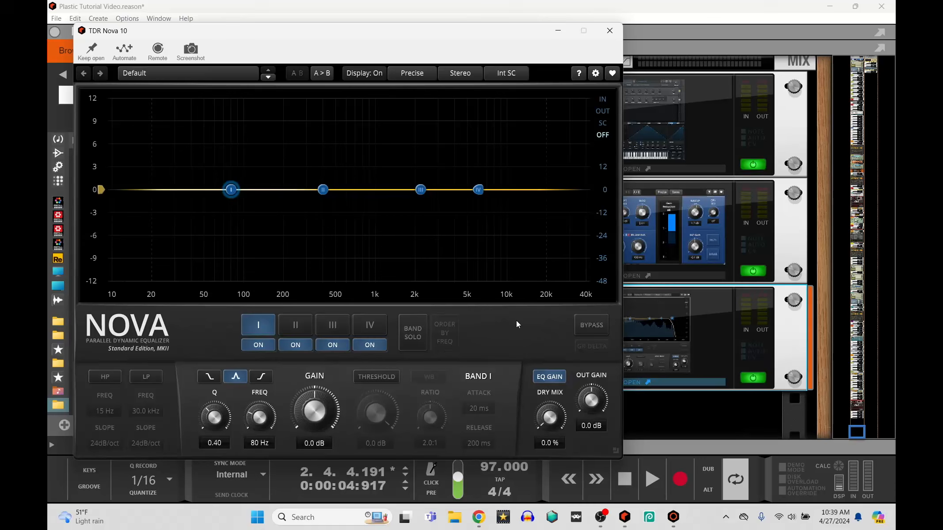
{"action": "left_click", "coordinate": [604, 112]}
{"action": "left_click", "coordinate": [654, 483]}
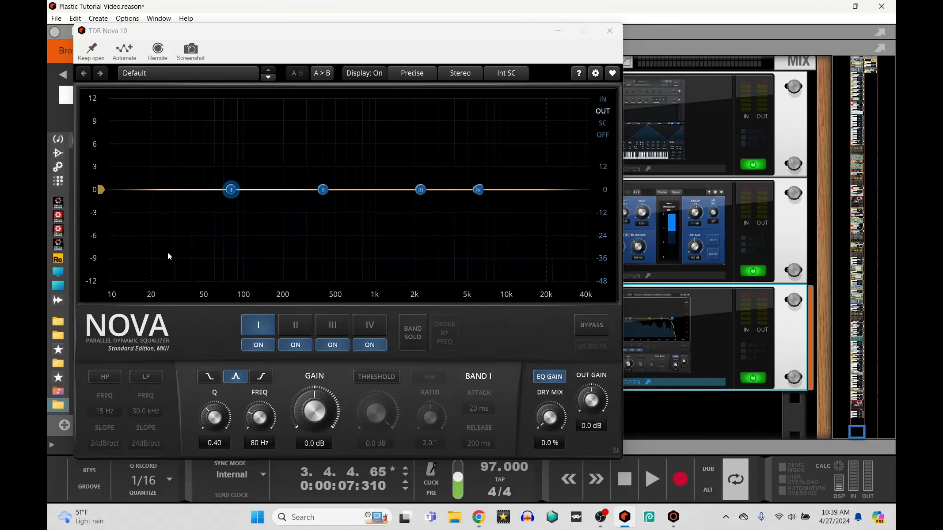
- In Nova, enable the high-pass filter at 153 Hz and cut band II by 2.5 dB at 445 Hz
{"action": "left_click", "coordinate": [111, 377]}
{"action": "left_click_drag", "start_coordinate": [139, 196], "coordinate": [272, 220]}
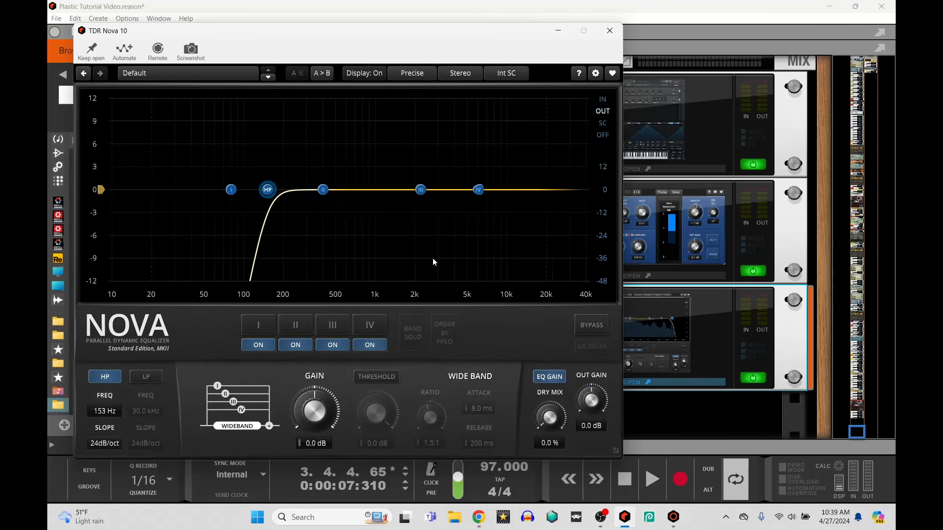
{"action": "left_click_drag", "start_coordinate": [323, 190], "coordinate": [330, 214]}
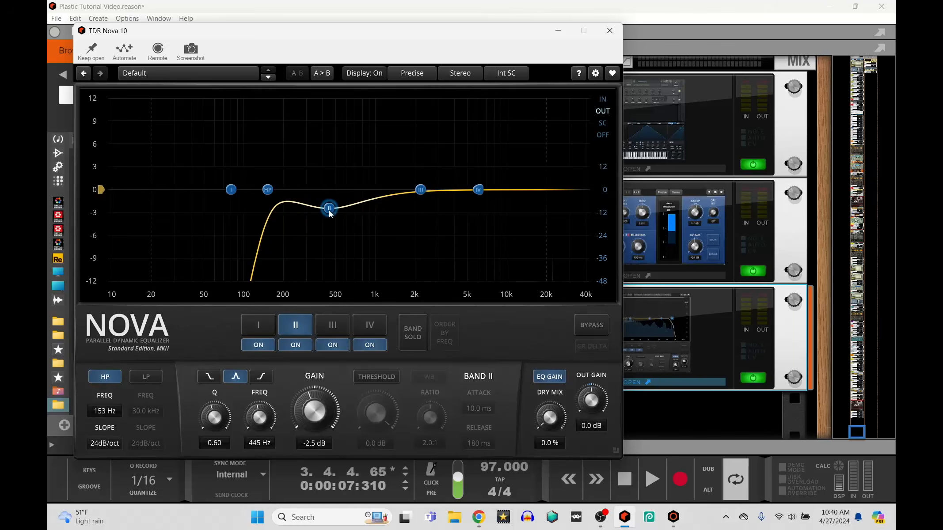
- Cut band III by 2.7 dB at 2054 Hz and set its Q to 1.42
{"action": "left_click_drag", "start_coordinate": [425, 191], "coordinate": [418, 212]}
{"action": "scroll", "coordinate": [418, 213], "scroll_direction": "up", "scroll_amount": 5}
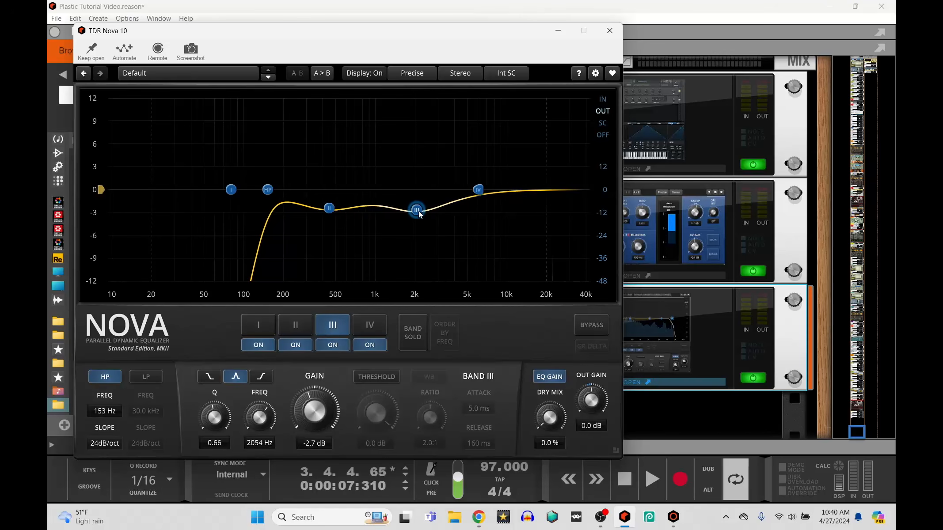
{"action": "scroll", "coordinate": [419, 213], "scroll_direction": "down", "scroll_amount": 6}
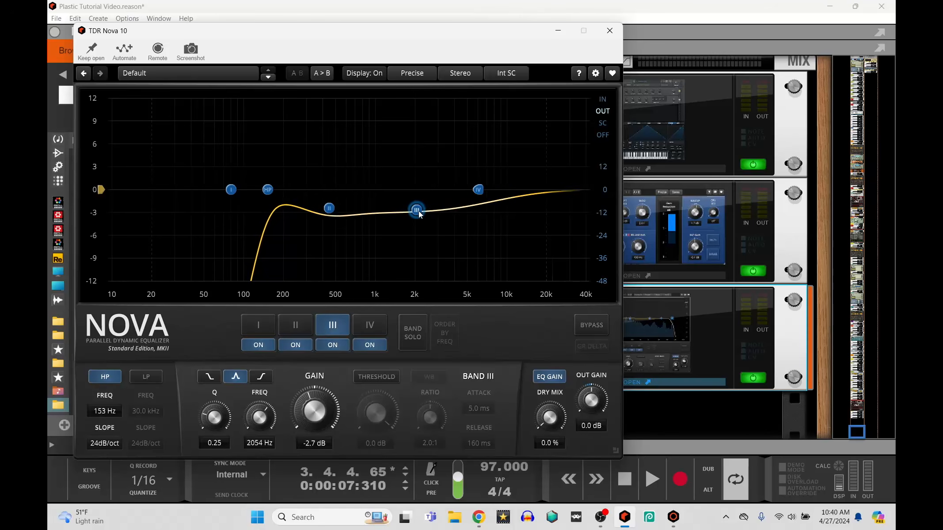
{"action": "left_click_drag", "start_coordinate": [210, 425], "coordinate": [209, 388]}
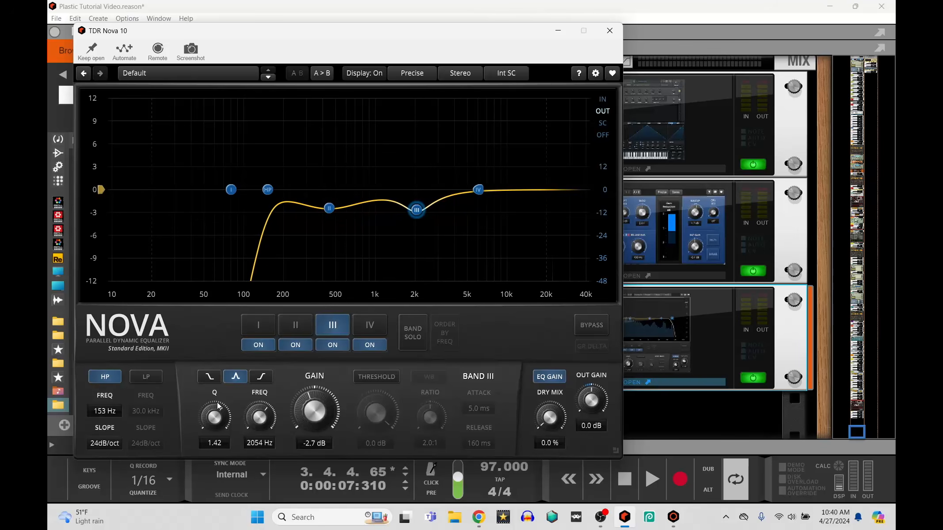
- Enable the low-pass filter at 16.5 kHz and set band IV as a high shelf with -0.9 dB gain at 6.4 kHz
{"action": "left_click", "coordinate": [152, 376]}
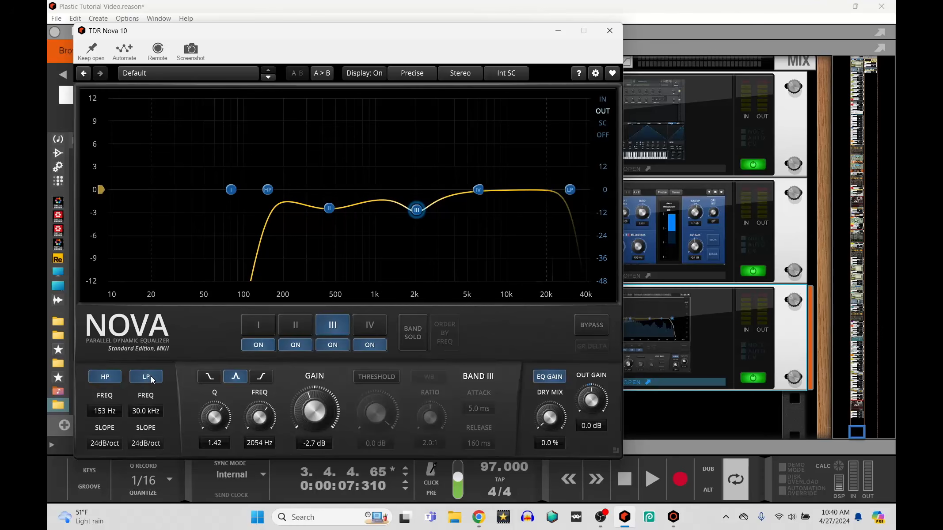
{"action": "left_click_drag", "start_coordinate": [569, 189], "coordinate": [536, 212]}
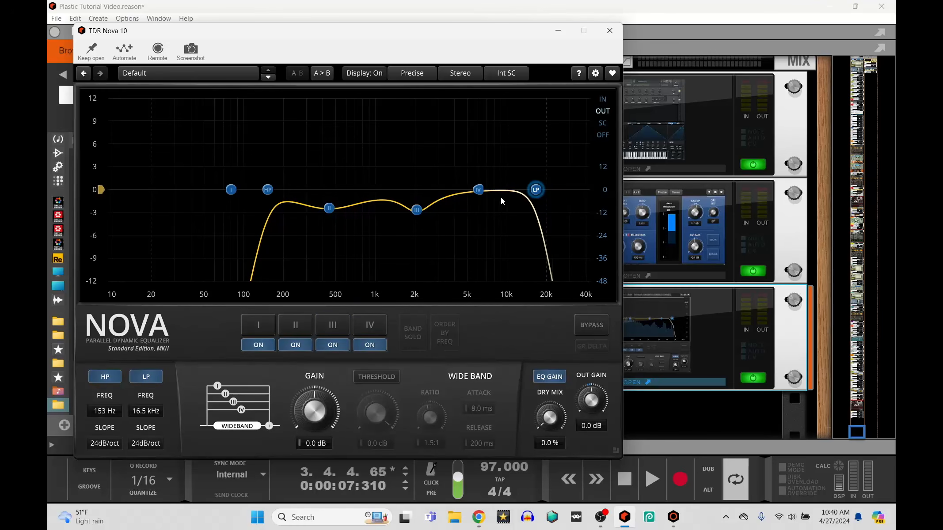
{"action": "left_click", "coordinate": [478, 191]}
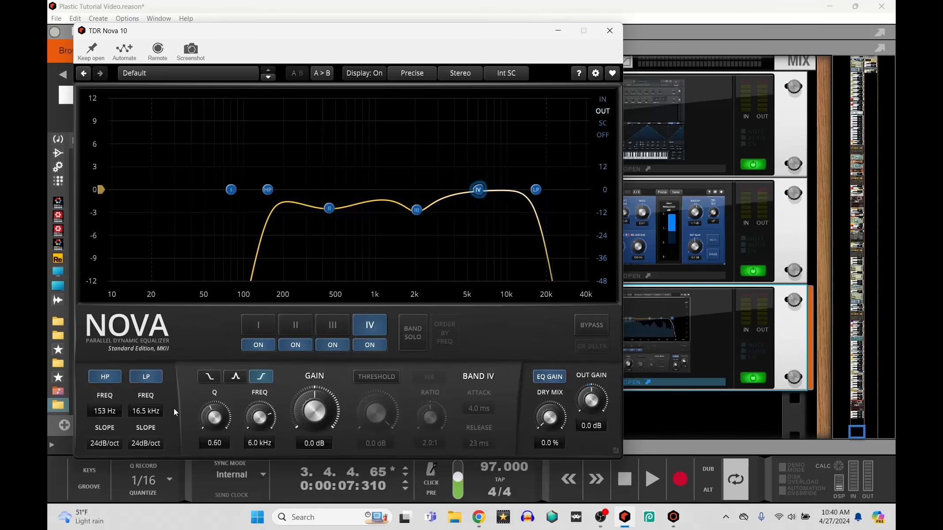
{"action": "left_click", "coordinate": [235, 377]}
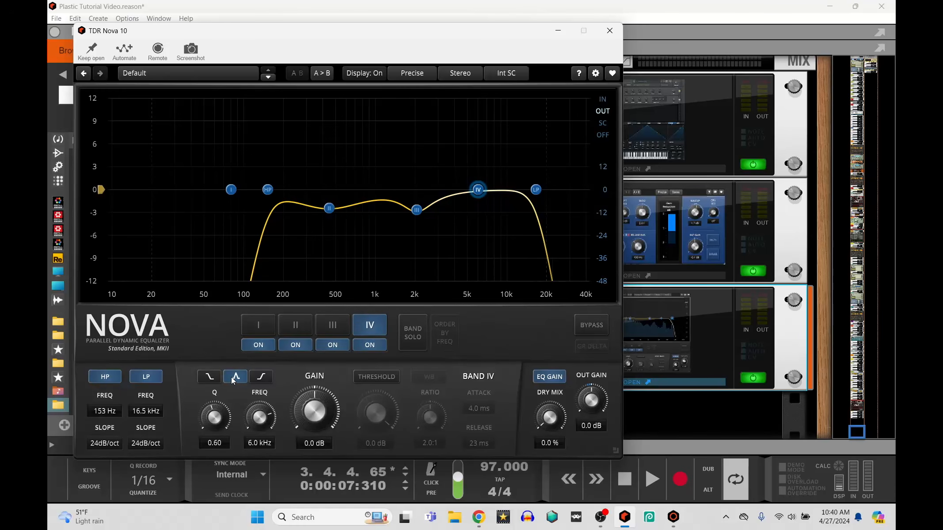
{"action": "left_click", "coordinate": [264, 376]}
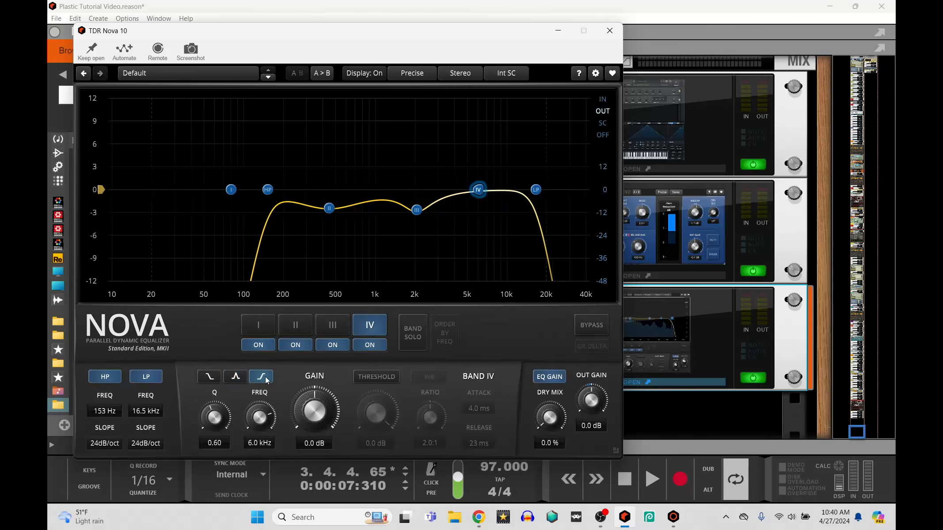
{"action": "left_click_drag", "start_coordinate": [478, 190], "coordinate": [482, 198]}
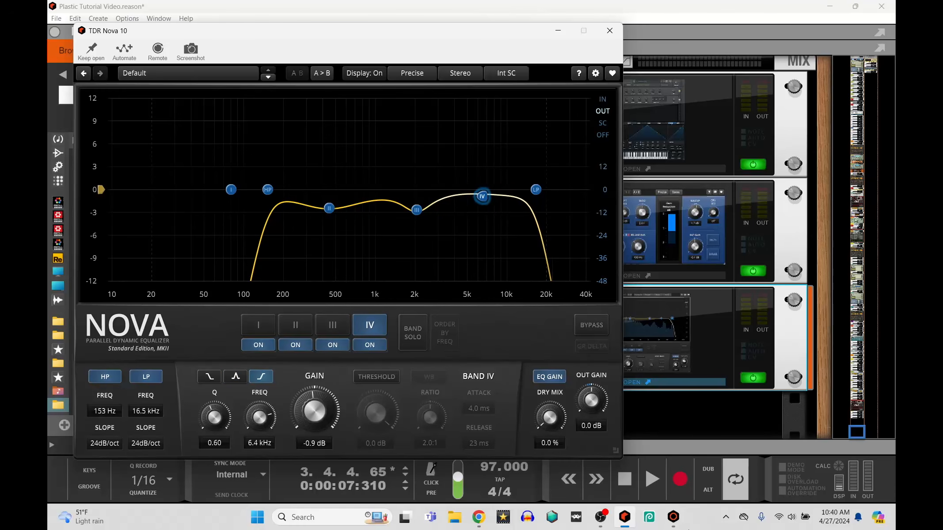
- Audition the equalized bass, stop playback and close the Nova window
{"action": "left_click", "coordinate": [660, 486]}
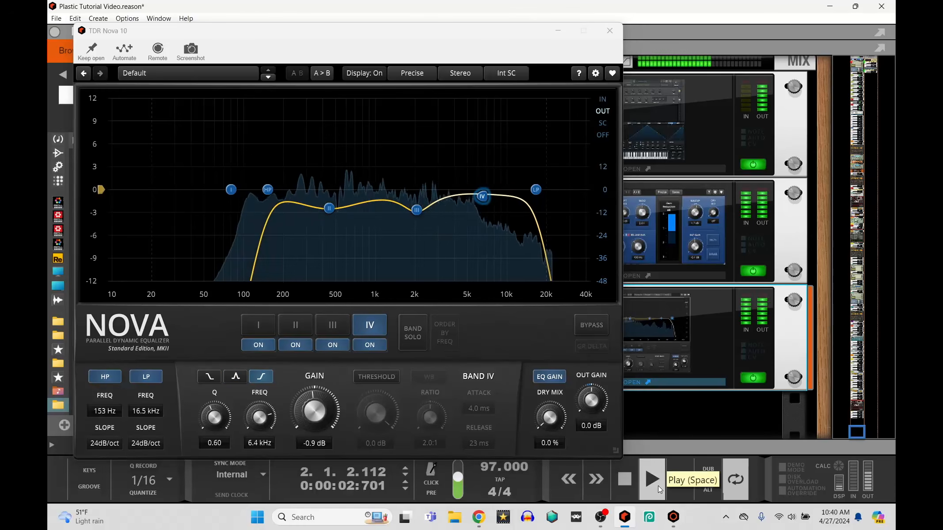
{"action": "left_click", "coordinate": [632, 486]}
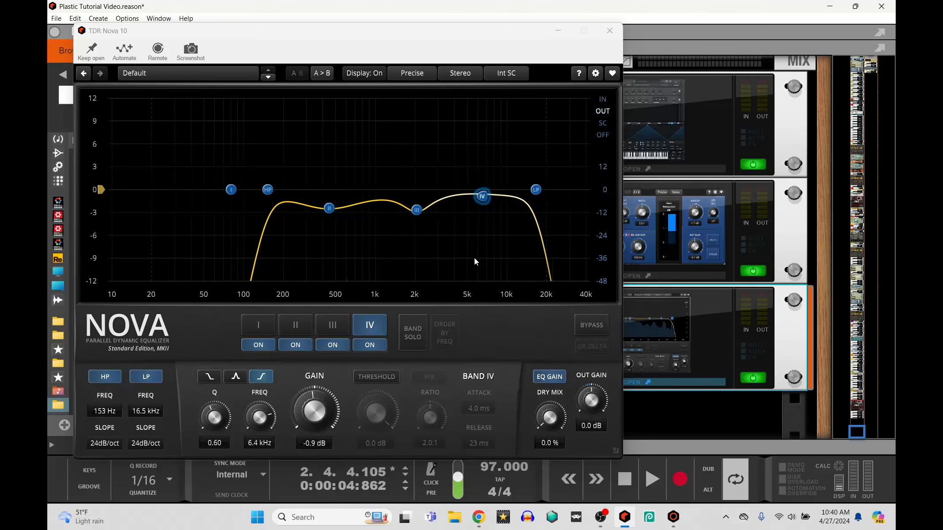
{"action": "left_click", "coordinate": [554, 32]}
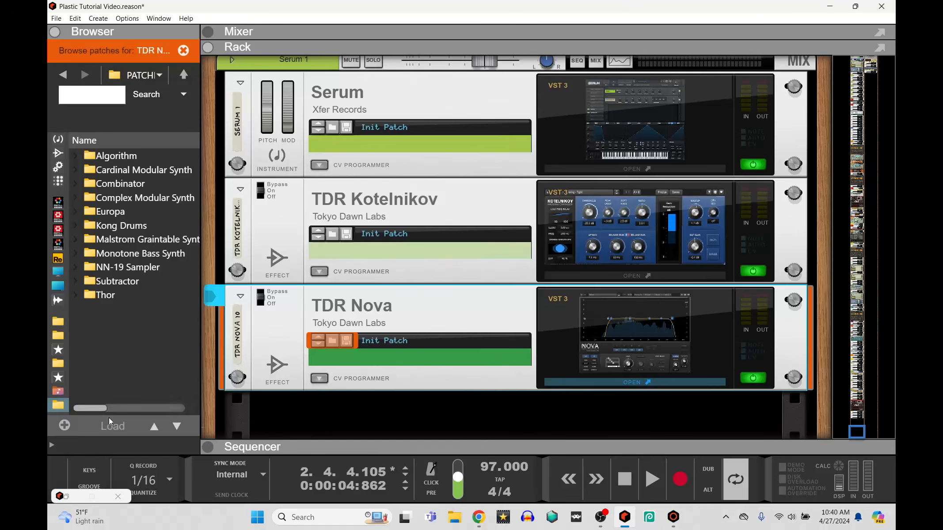
{"action": "left_click", "coordinate": [114, 497]}
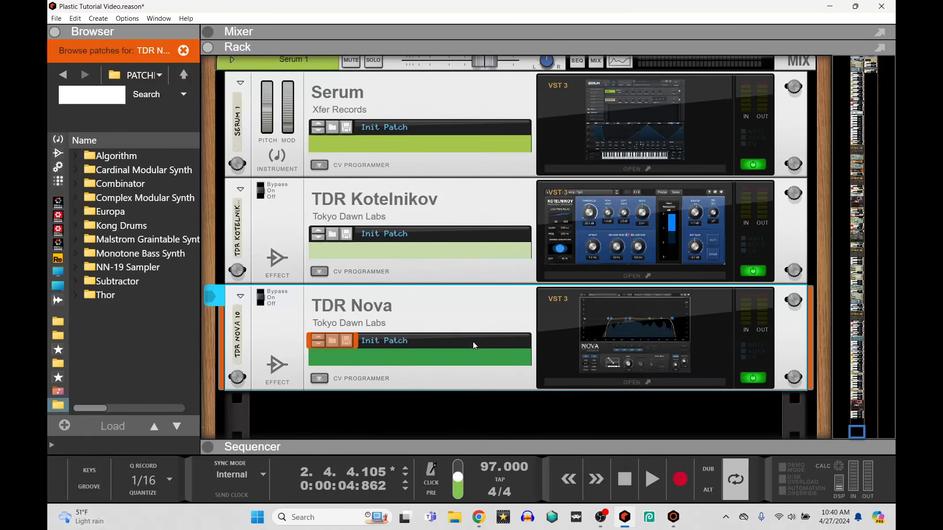
- Return to the sequencer and exit the Serum 1 clip's note editor to show the arrangement's first tracks
{"action": "left_click_drag", "start_coordinate": [480, 450], "coordinate": [485, 120]}
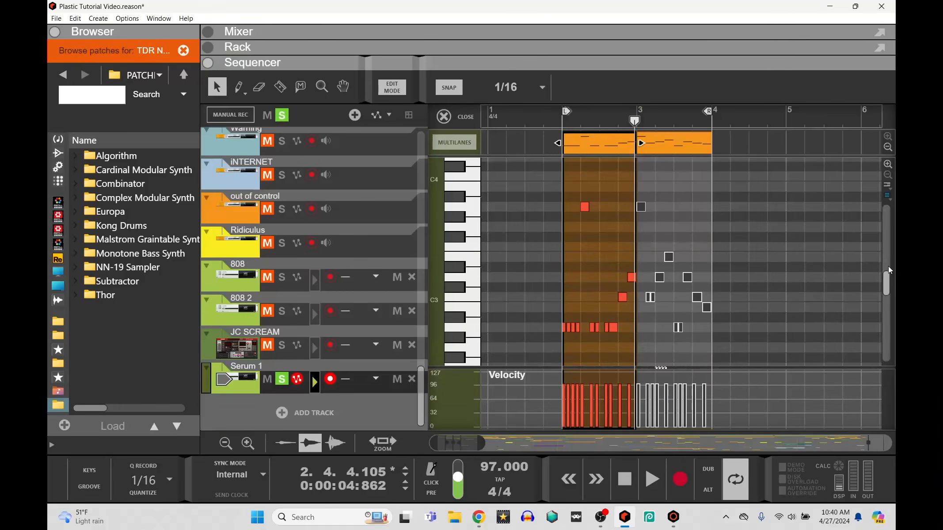
{"action": "left_click_drag", "start_coordinate": [888, 286], "coordinate": [887, 216]}
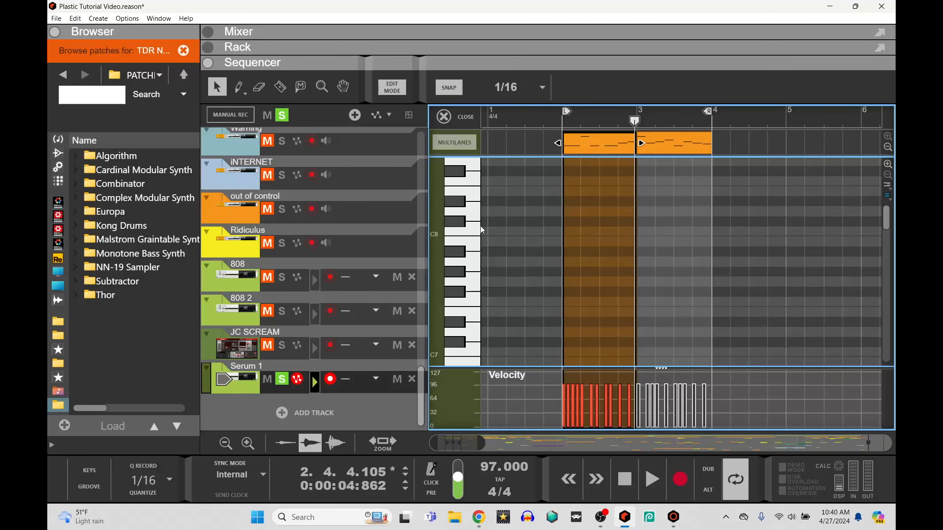
{"action": "scroll", "coordinate": [354, 251], "scroll_direction": "up", "scroll_amount": 4}
{"action": "scroll", "coordinate": [354, 252], "scroll_direction": "up", "scroll_amount": 10}
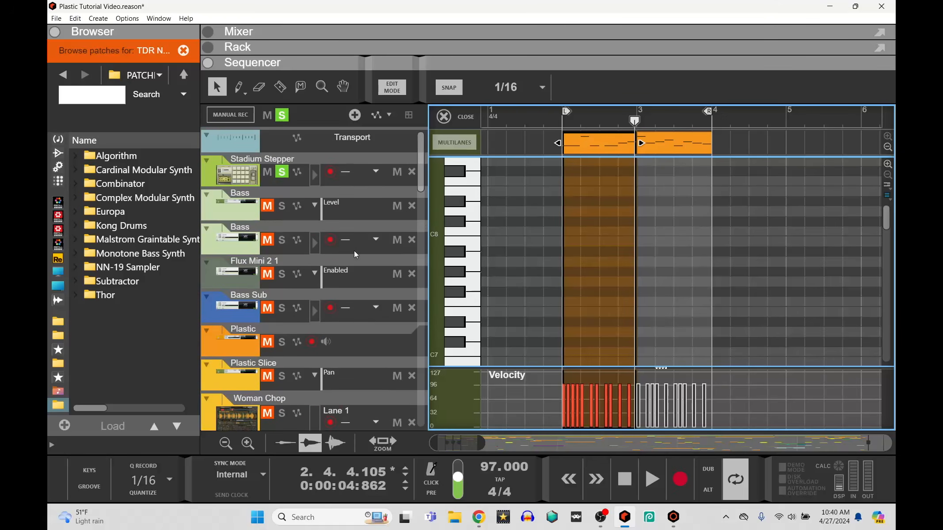
{"action": "left_click", "coordinate": [444, 116]}
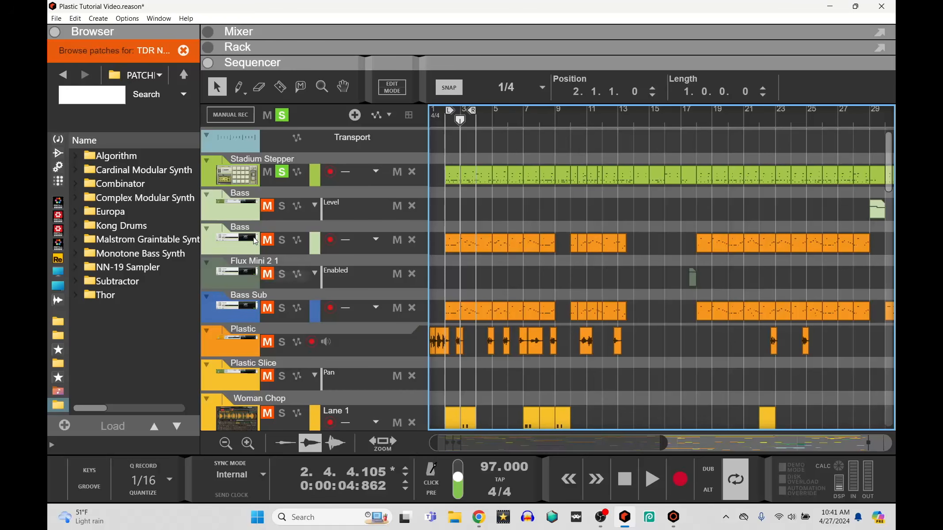
- Show the Bass Sub track's devices in the rack and review its effect chain from Serum to Flux Mini 2
{"action": "double_click", "coordinate": [243, 313]}
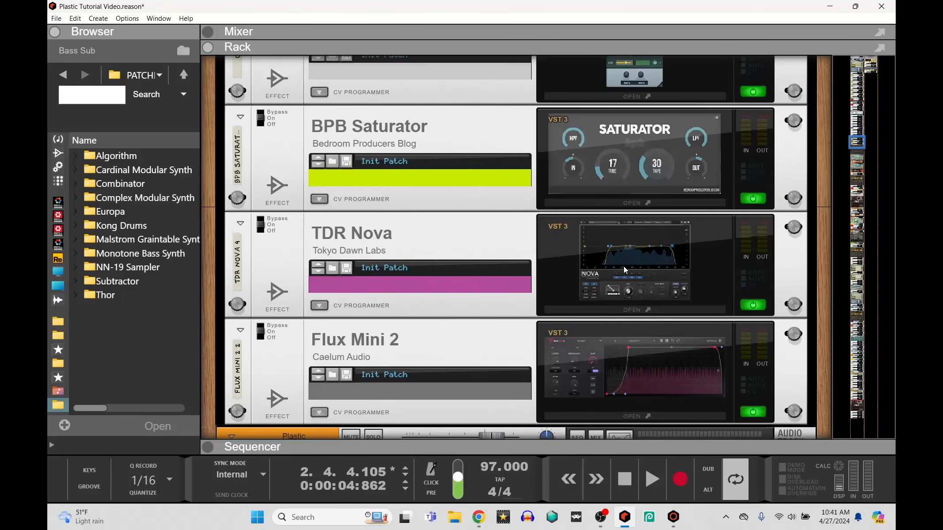
{"action": "scroll", "coordinate": [640, 307], "scroll_direction": "up", "scroll_amount": 5}
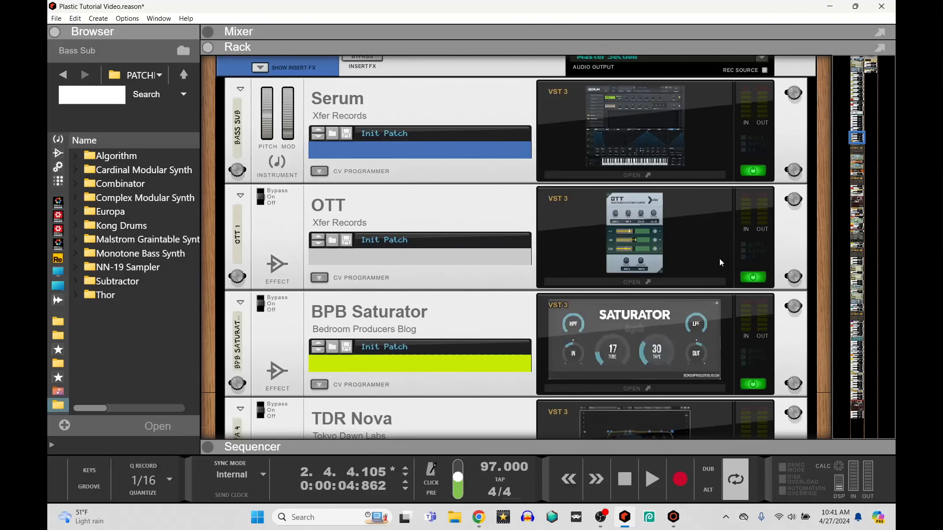
{"action": "scroll", "coordinate": [435, 317], "scroll_direction": "down", "scroll_amount": 1}
{"action": "scroll", "coordinate": [431, 297], "scroll_direction": "down", "scroll_amount": 7}
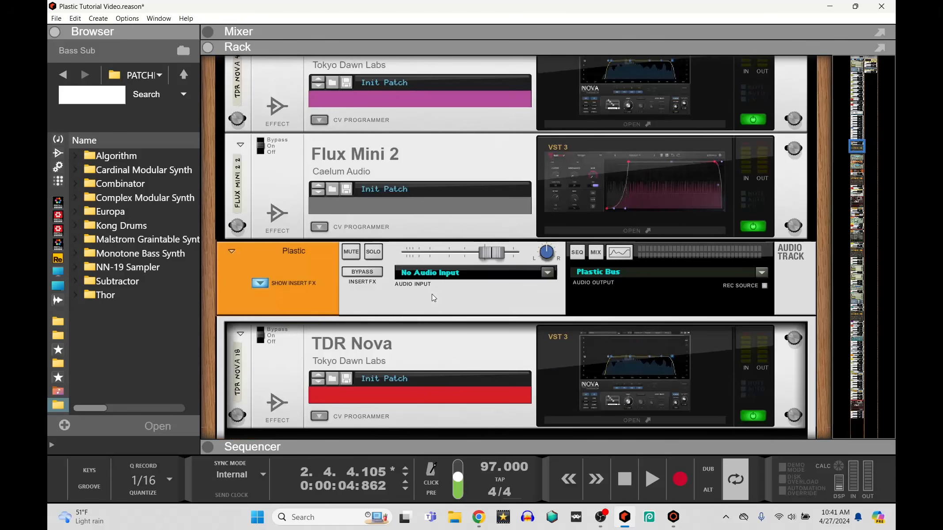
{"action": "scroll", "coordinate": [422, 182], "scroll_direction": "up", "scroll_amount": 2}
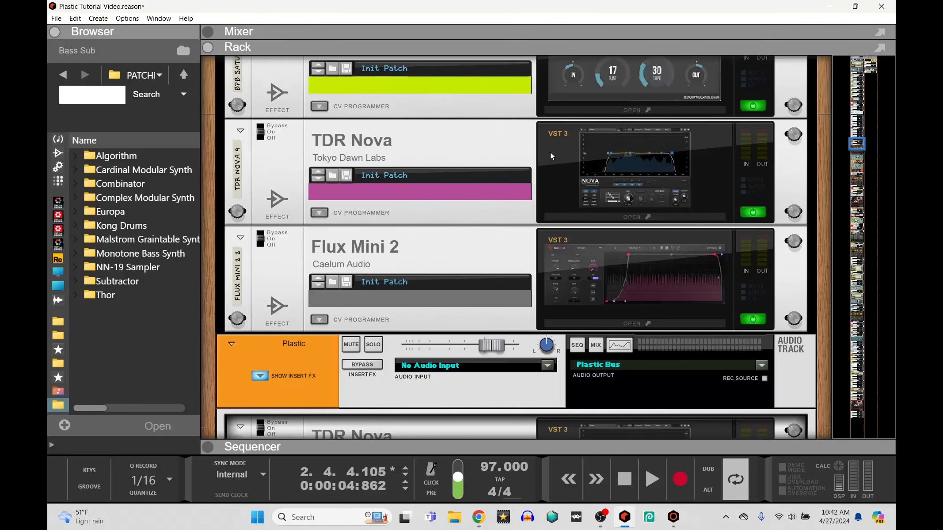
{"action": "scroll", "coordinate": [556, 145], "scroll_direction": "up", "scroll_amount": 3}
{"action": "scroll", "coordinate": [456, 103], "scroll_direction": "down", "scroll_amount": 2}
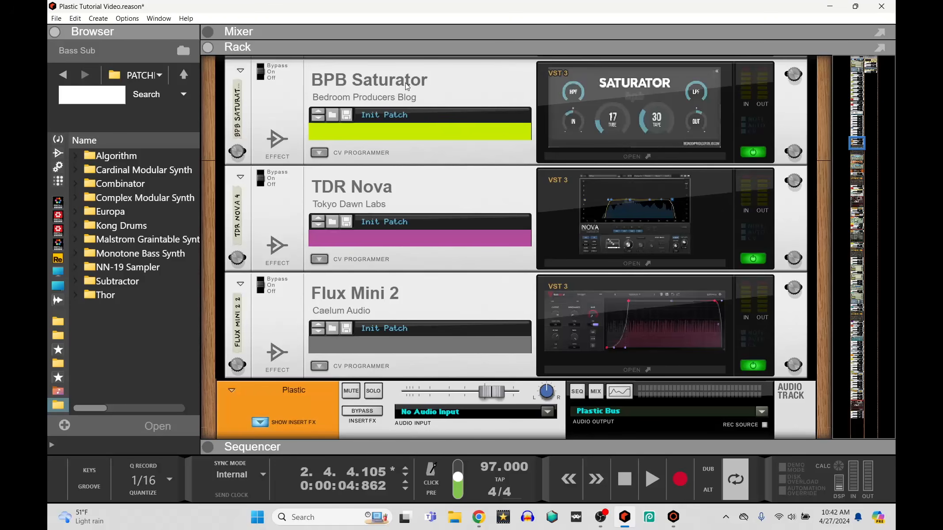
{"action": "scroll", "coordinate": [407, 94], "scroll_direction": "up", "scroll_amount": 2}
- Examine the settings of the Bass Sub's BPB Saturator and TDR Nova in turn, switching Nova's analyzer to OUT
{"action": "left_click", "coordinate": [680, 250]}
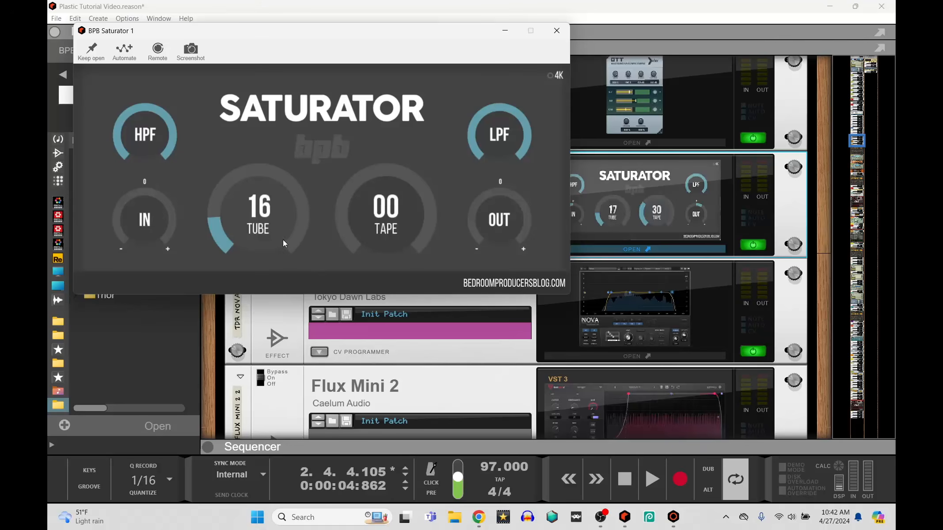
{"action": "left_click", "coordinate": [555, 32]}
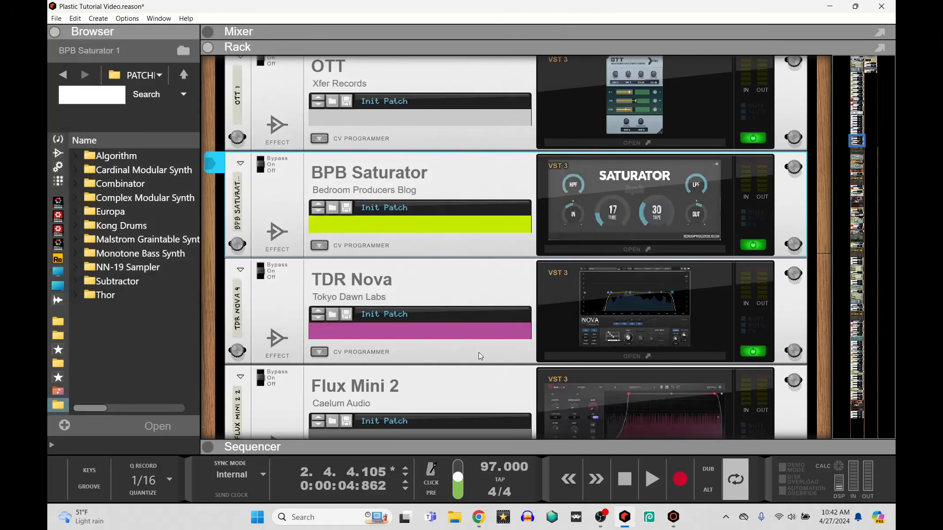
{"action": "left_click", "coordinate": [617, 357]}
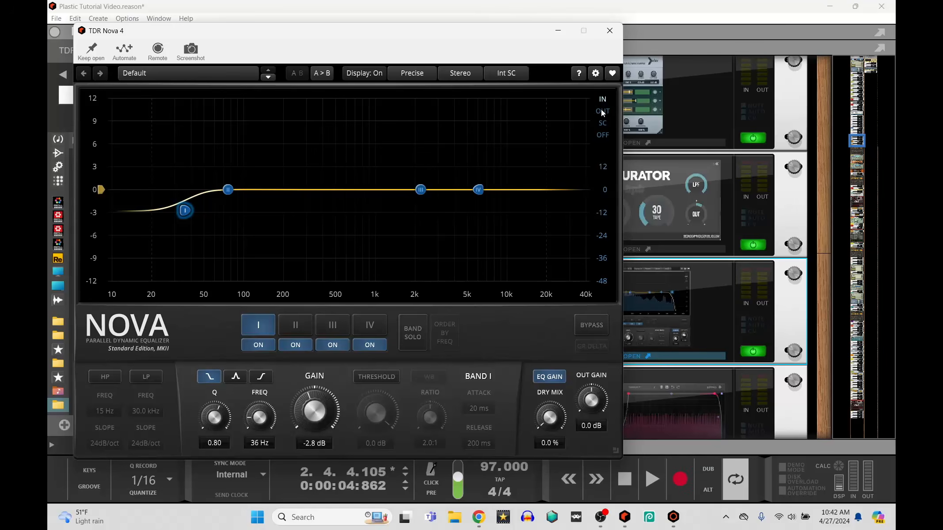
{"action": "left_click", "coordinate": [558, 32]}
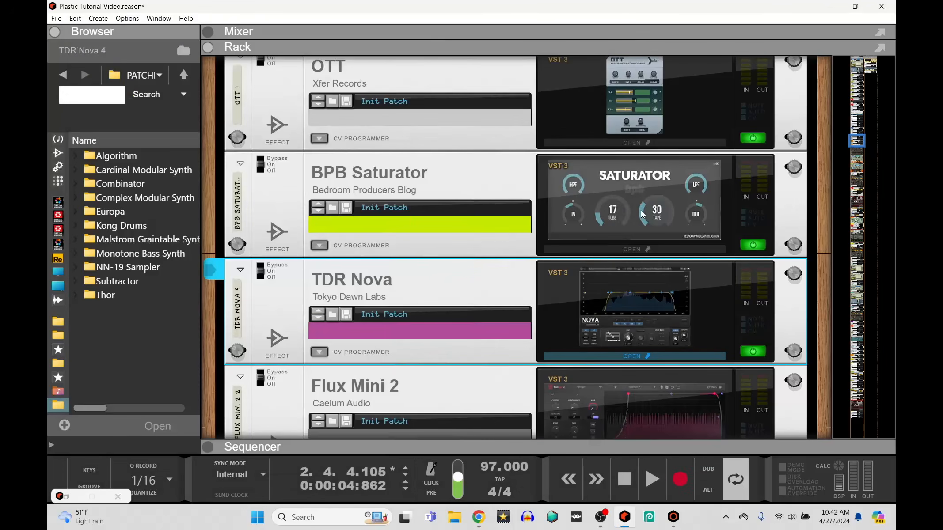
- Return to the sequencer, solo the Bass Sub track alongside the drums and start playback
{"action": "double_click", "coordinate": [475, 447]}
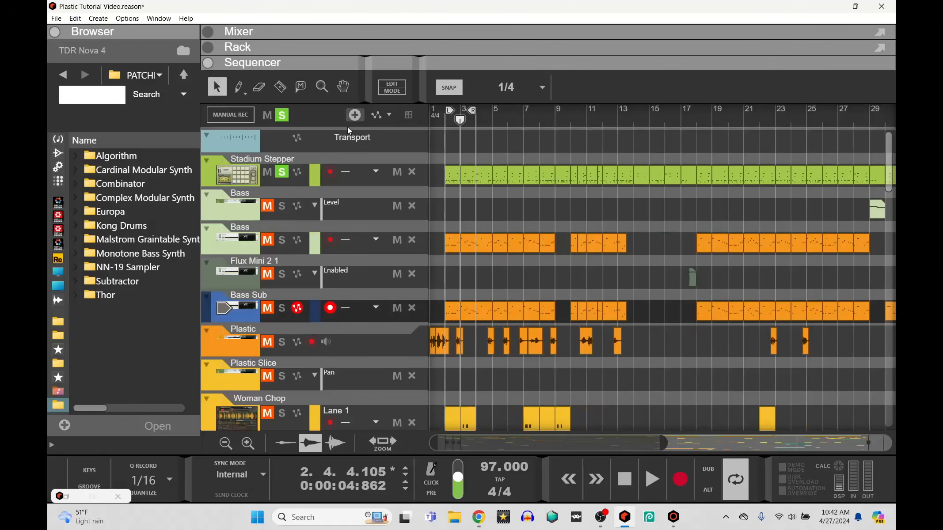
{"action": "left_click", "coordinate": [282, 308]}
{"action": "left_click", "coordinate": [282, 308]}
{"action": "left_click", "coordinate": [282, 308]}
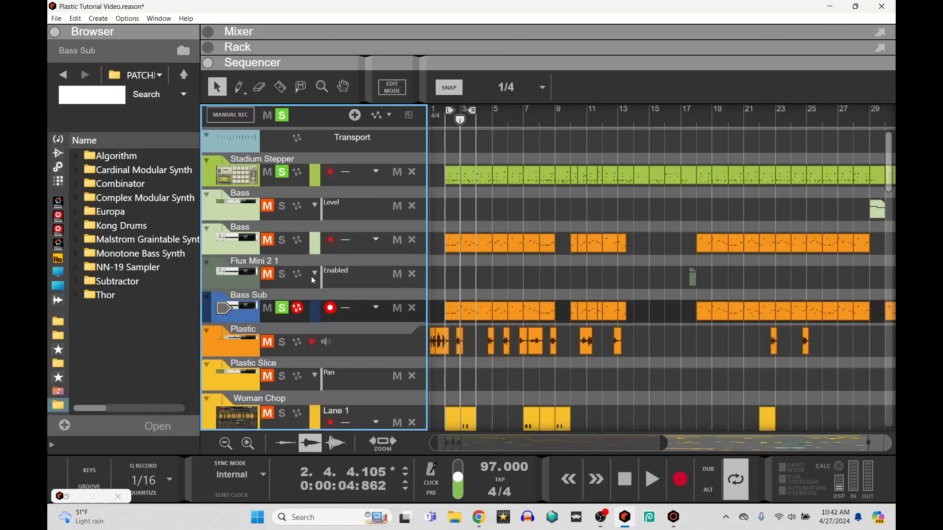
{"action": "left_click", "coordinate": [653, 476]}
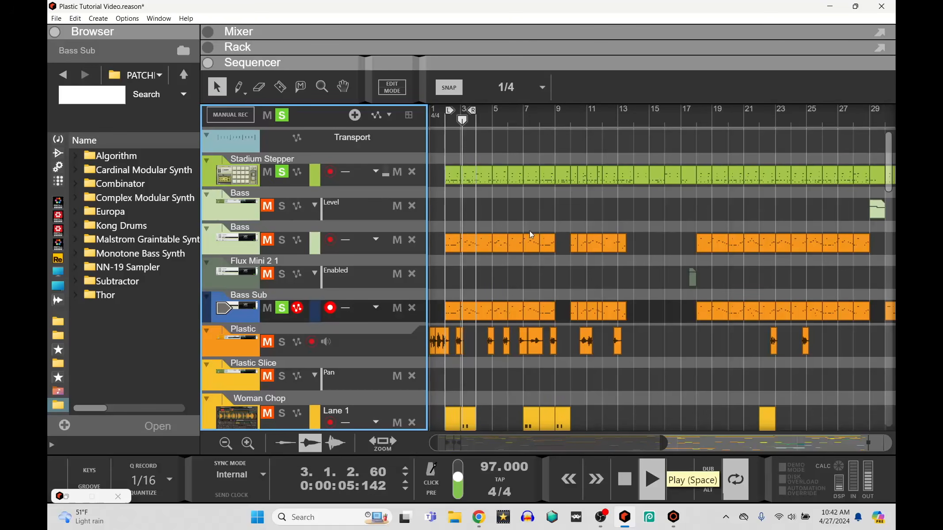
- Open the Bass Sub's TDR Nova from the rack and examine its EQ curve and output spectrum, stopping and restarting playback
{"action": "key", "text": "F6"}
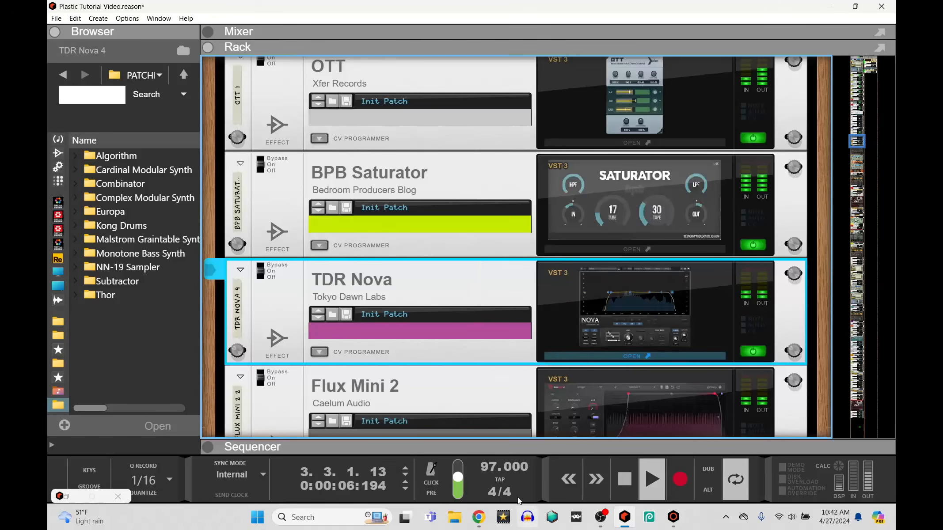
{"action": "left_click", "coordinate": [637, 356]}
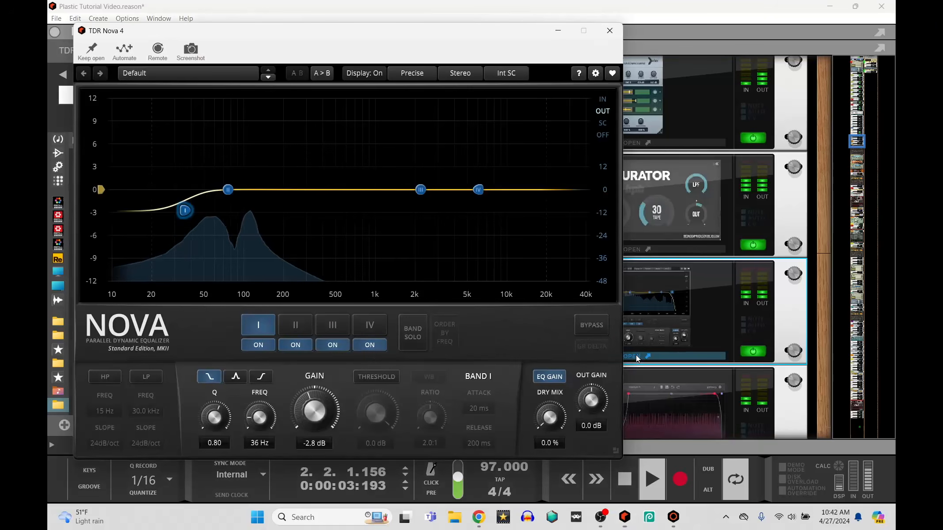
{"action": "left_click", "coordinate": [632, 482]}
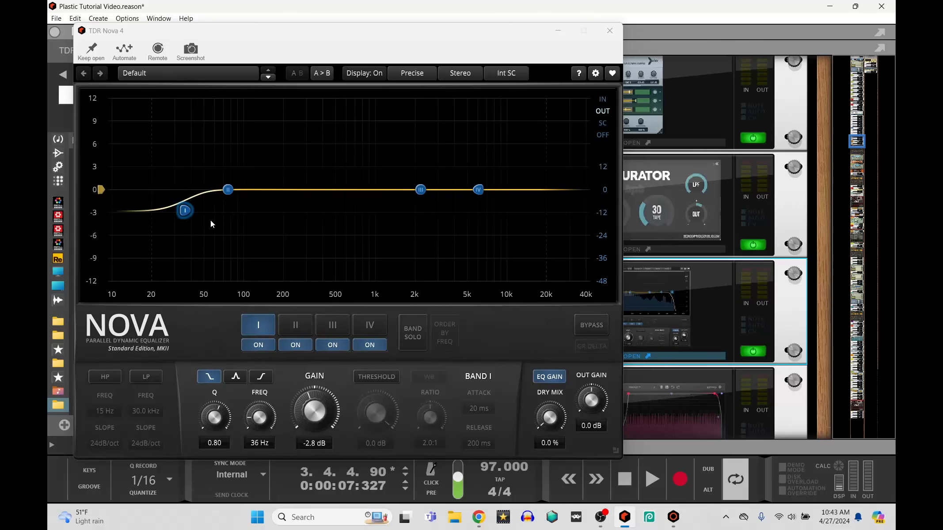
{"action": "left_click", "coordinate": [654, 469]}
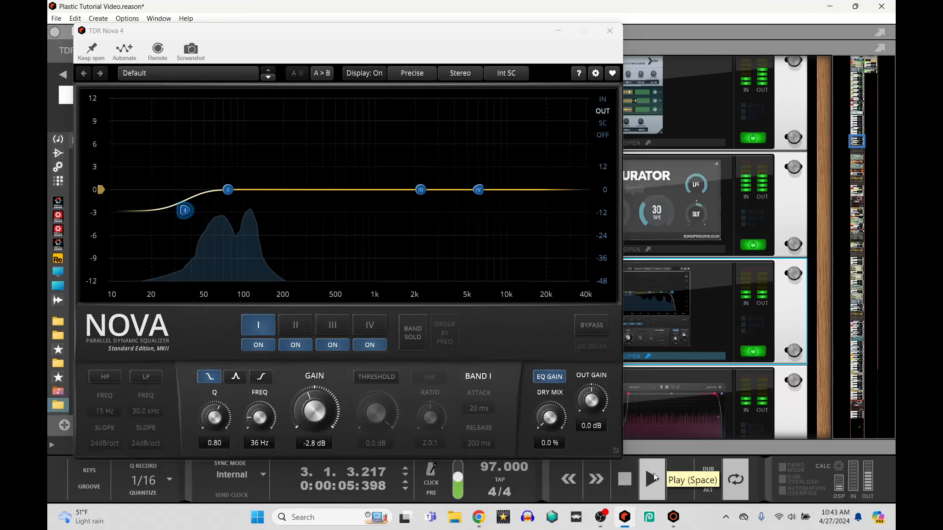
- With playback stopped, open the Serum 1 track's TDR Nova from the rack and set its high-pass frequency to 139 Hz
{"action": "left_click", "coordinate": [632, 472]}
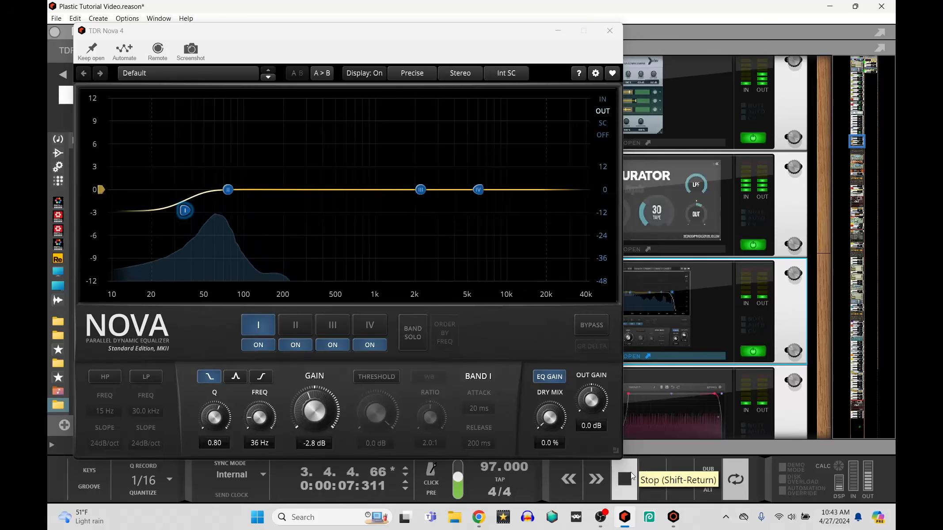
{"action": "left_click", "coordinate": [852, 429]}
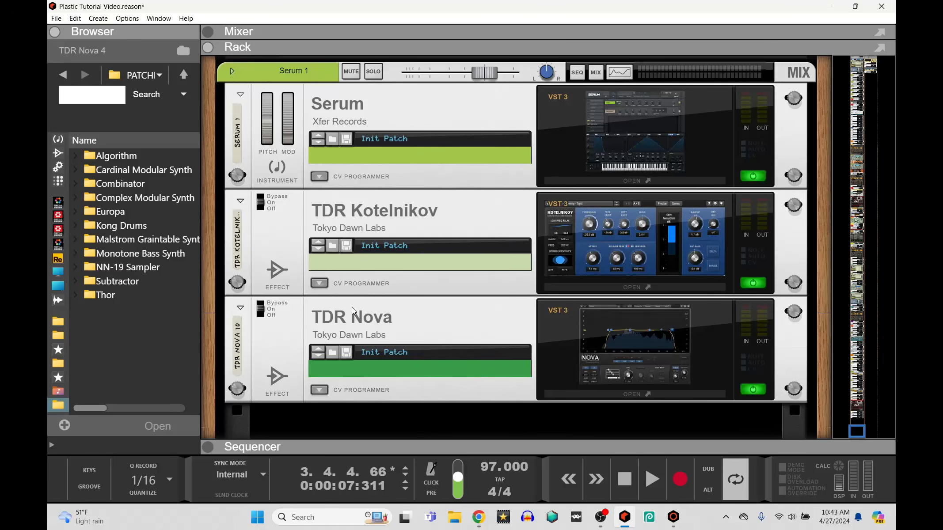
{"action": "left_click", "coordinate": [588, 395]}
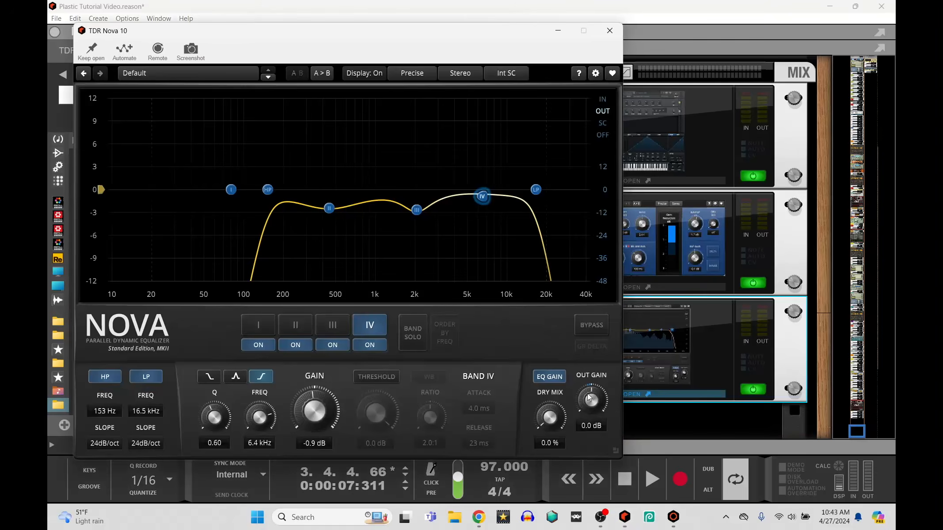
{"action": "left_click", "coordinate": [267, 190]}
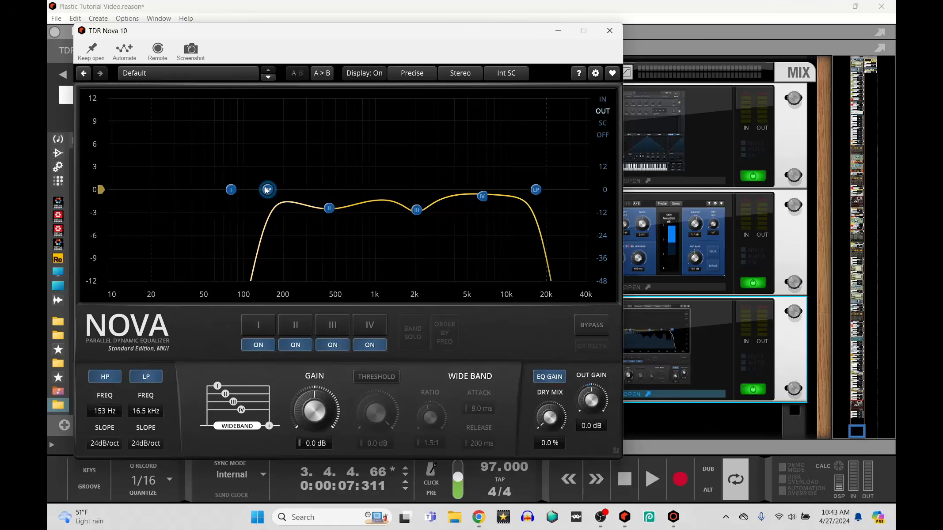
{"action": "left_click_drag", "start_coordinate": [267, 190], "coordinate": [263, 194]}
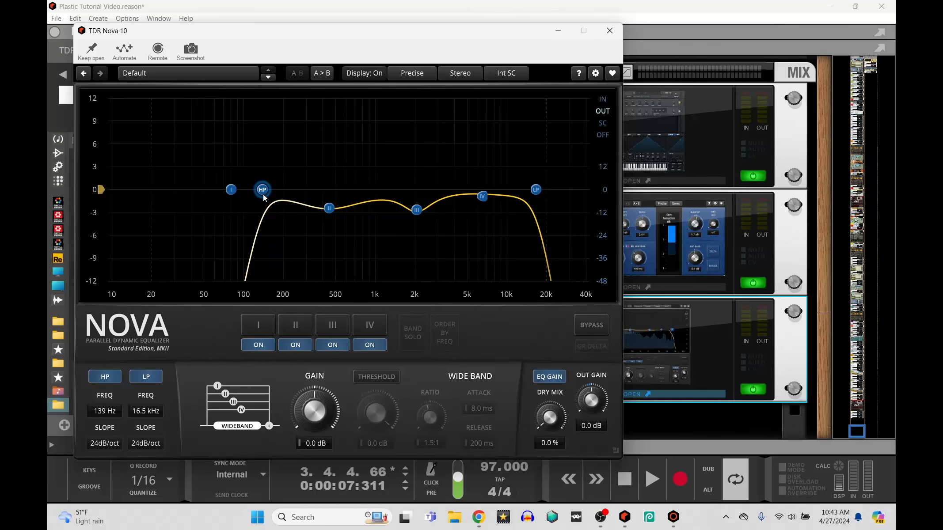
- Play a short section to examine the output spectrum in Serum 1's TDR Nova, stop playback and close the plugin
{"action": "left_click", "coordinate": [657, 494]}
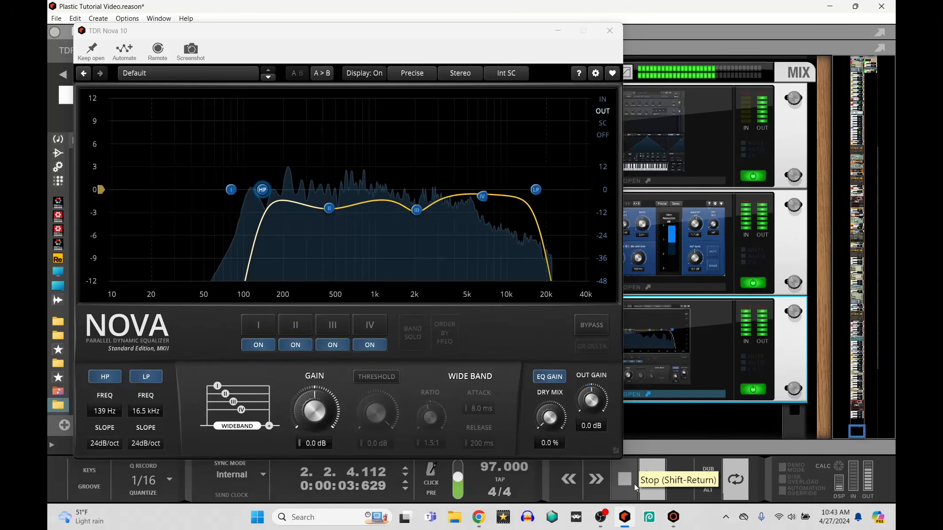
{"action": "left_click", "coordinate": [634, 484]}
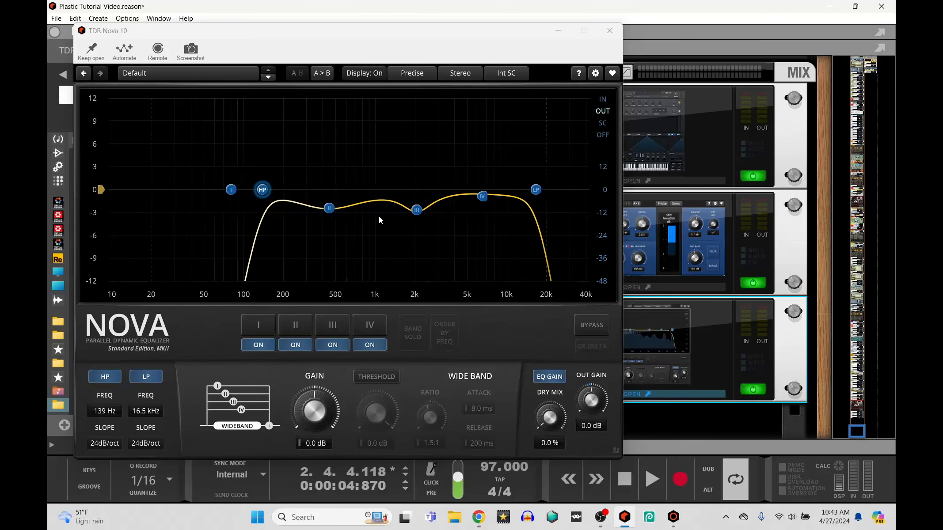
{"action": "left_click", "coordinate": [558, 34]}
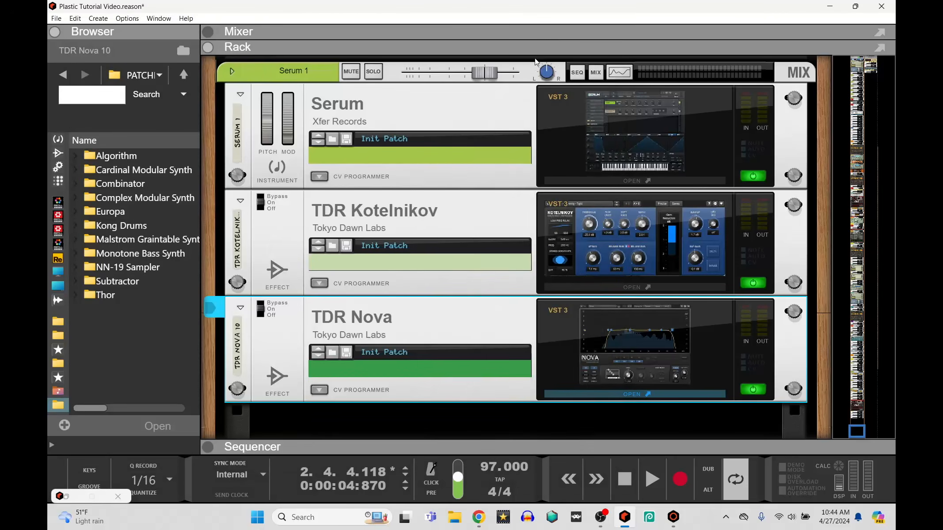
{"action": "left_click", "coordinate": [118, 498]}
- Add OTT from the favorites directly below the TDR Nova in the Serum 1 effect chain
{"action": "scroll", "coordinate": [461, 343], "scroll_direction": "down", "scroll_amount": 3}
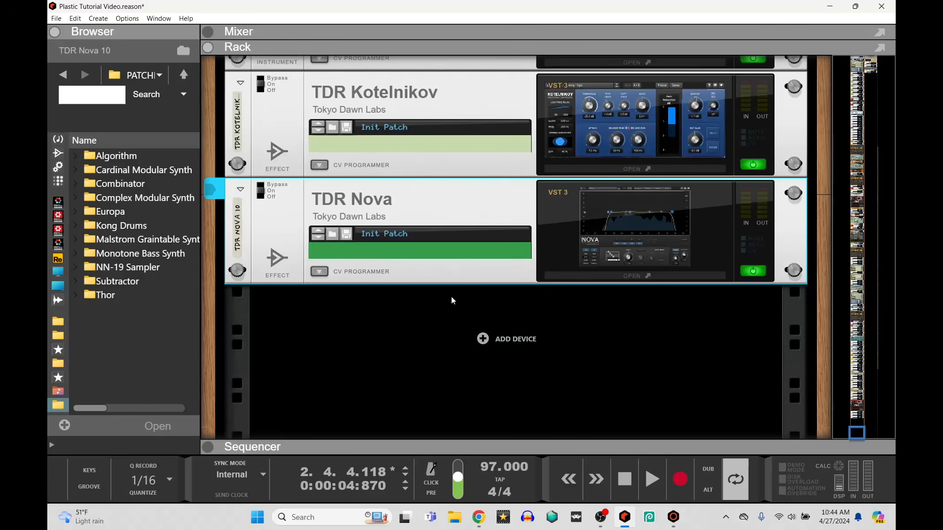
{"action": "left_click", "coordinate": [58, 377]}
{"action": "scroll", "coordinate": [126, 349], "scroll_direction": "down", "scroll_amount": 5}
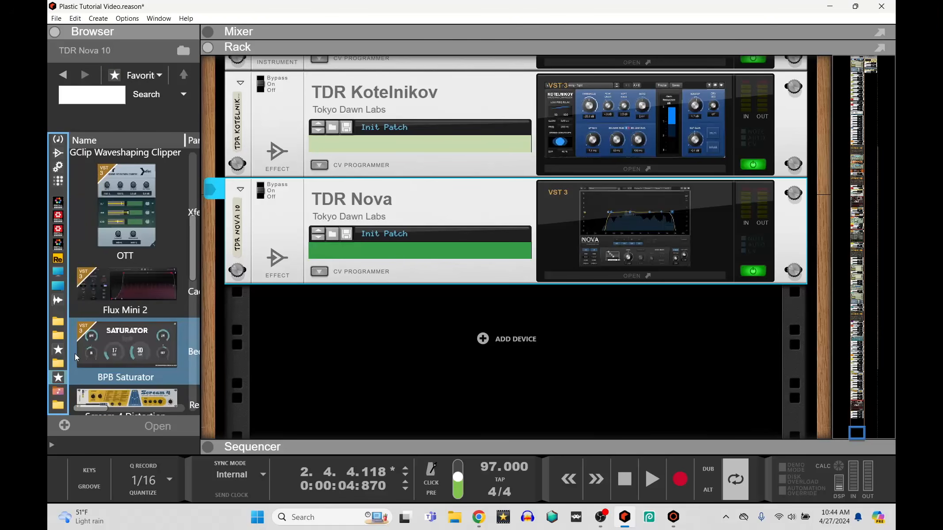
{"action": "left_click", "coordinate": [131, 213]}
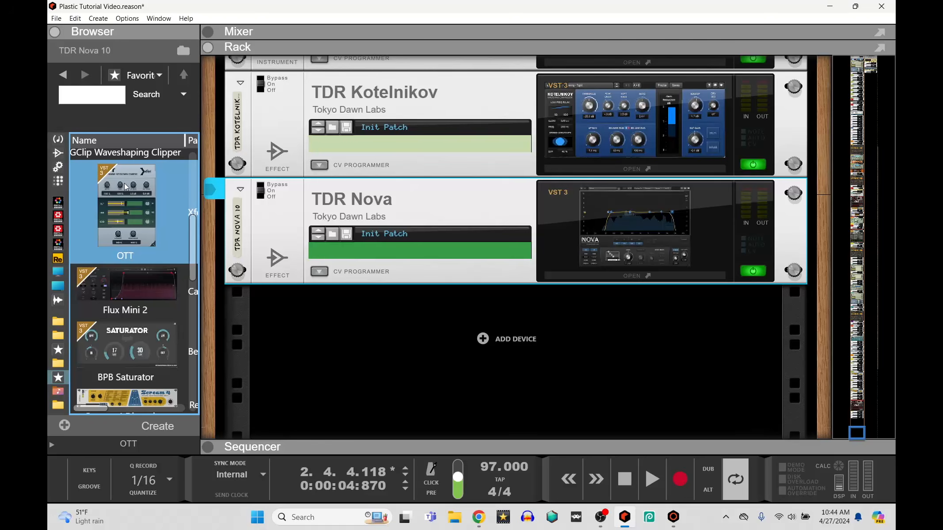
{"action": "left_click_drag", "start_coordinate": [126, 188], "coordinate": [477, 301]}
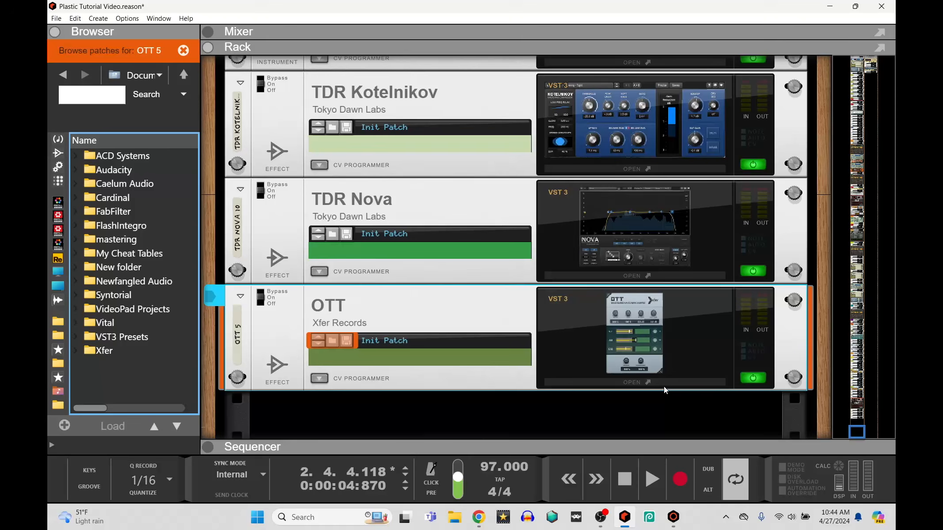
- Audition the track through OTT at full depth, reduce the Depth to 14% during playback and stop
{"action": "key", "text": "space"}
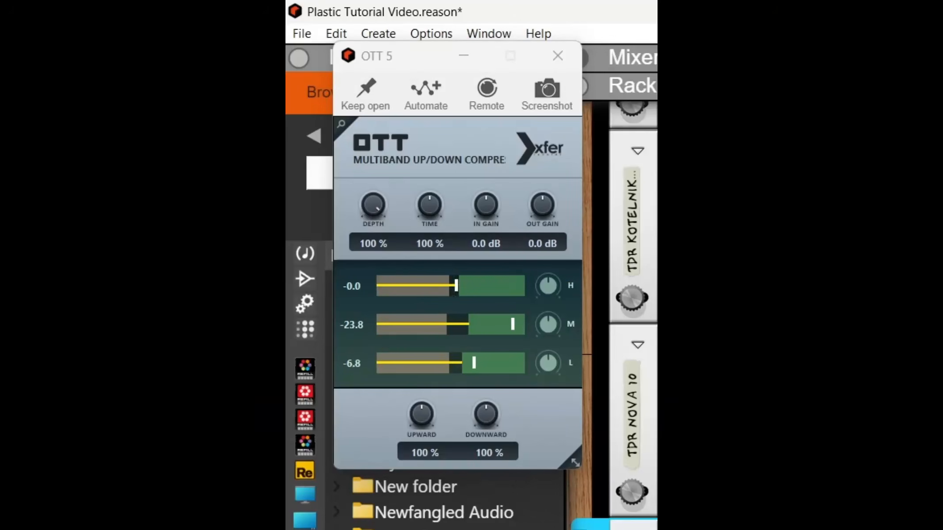
{"action": "key", "text": "space"}
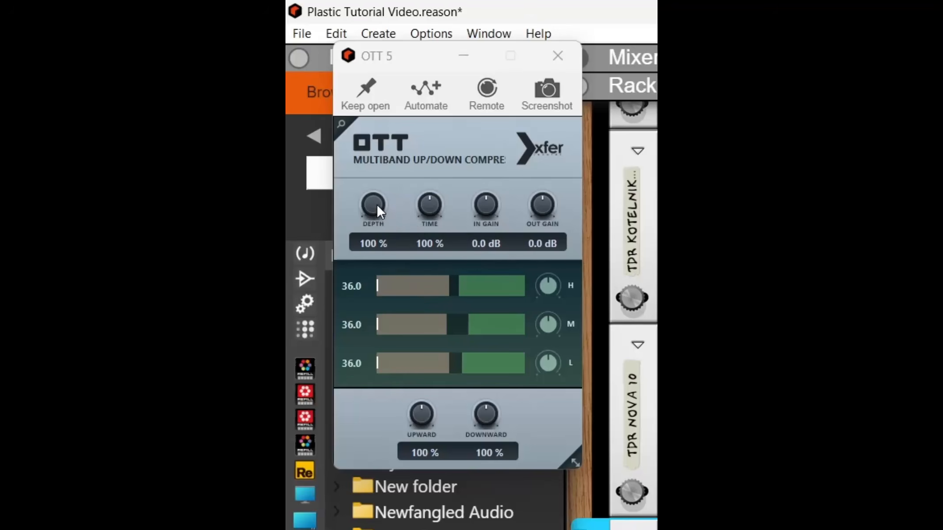
{"action": "mouse_move", "coordinate": [378, 207]}
{"action": "left_mouse_down"}
{"action": "mouse_move", "coordinate": [384, 219]}
{"action": "mouse_move", "coordinate": [391, 204]}
{"action": "left_mouse_up"}
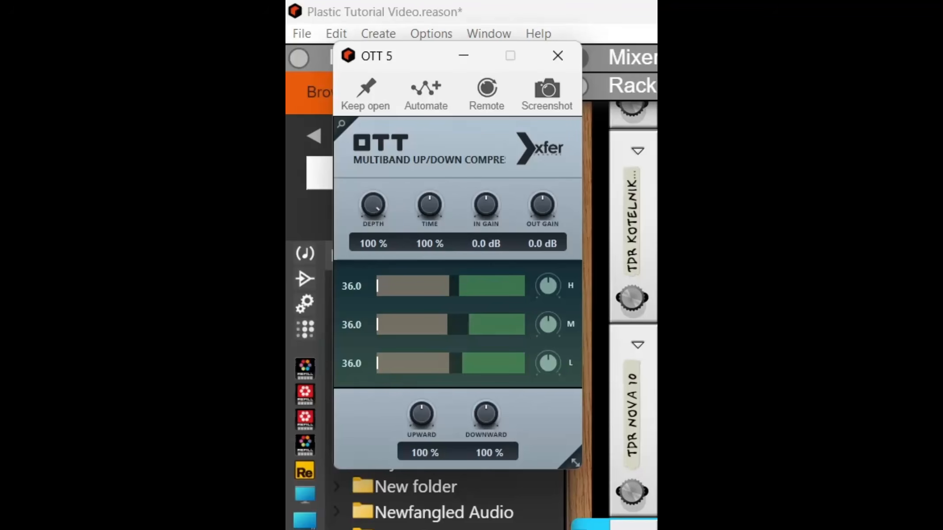
{"action": "left_click_drag", "start_coordinate": [376, 201], "coordinate": [341, 303]}
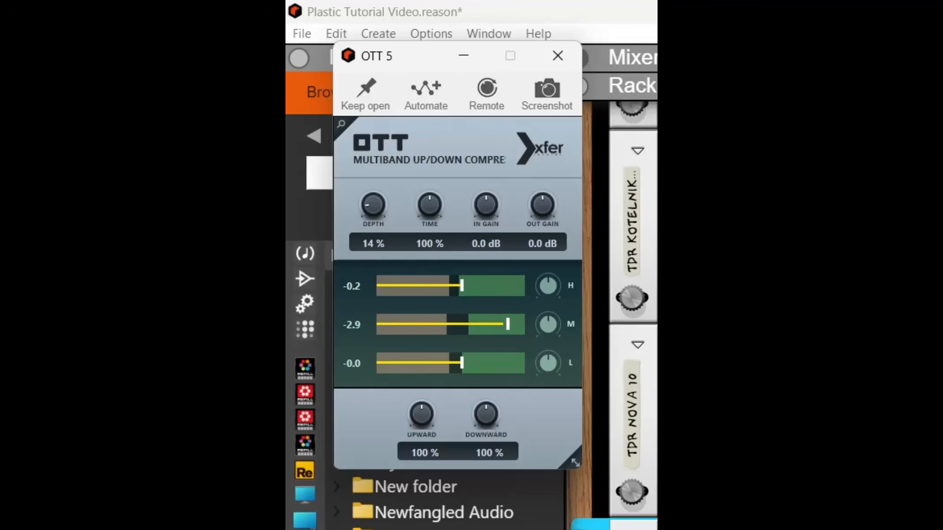
{"action": "key", "text": "space"}
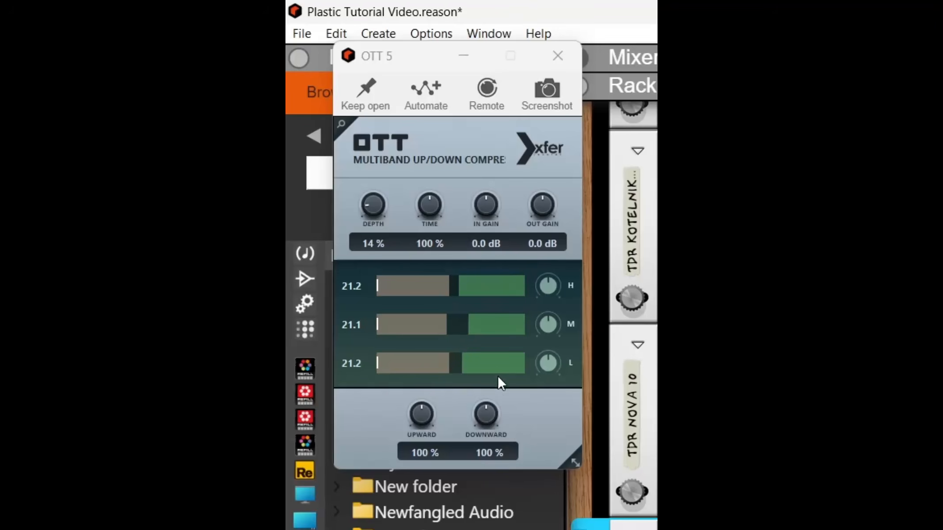
- Set OTT's Depth to 11% and turn down its mid and low band gains, leaving playback stopped
{"action": "left_click", "coordinate": [370, 202]}
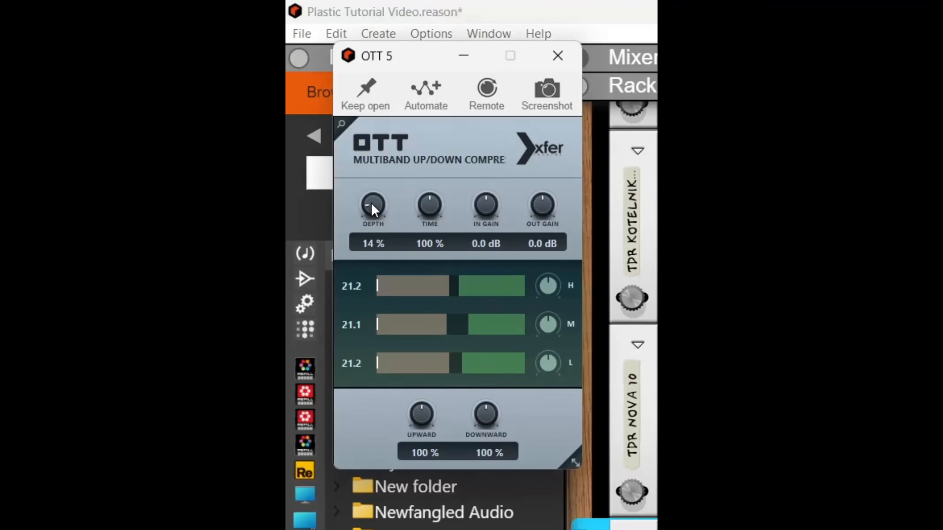
{"action": "left_click_drag", "start_coordinate": [372, 202], "coordinate": [368, 204]}
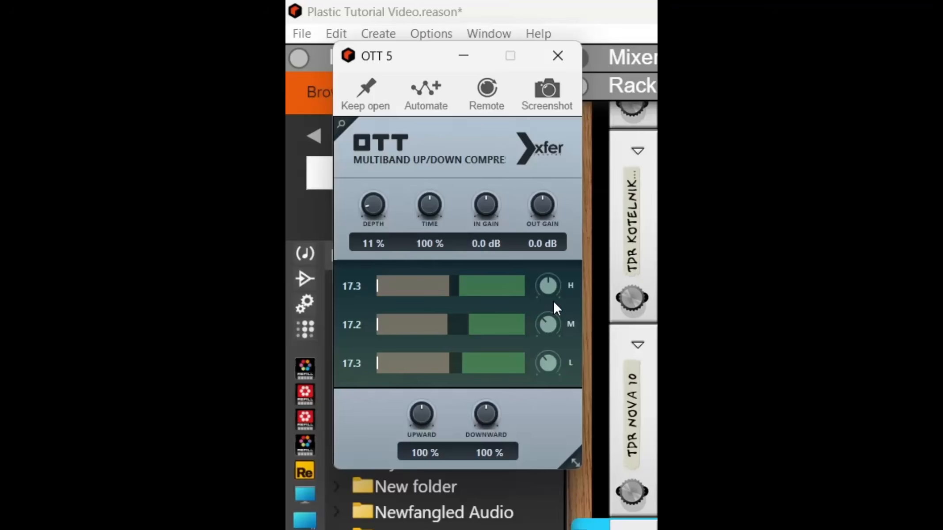
{"action": "key", "text": "space"}
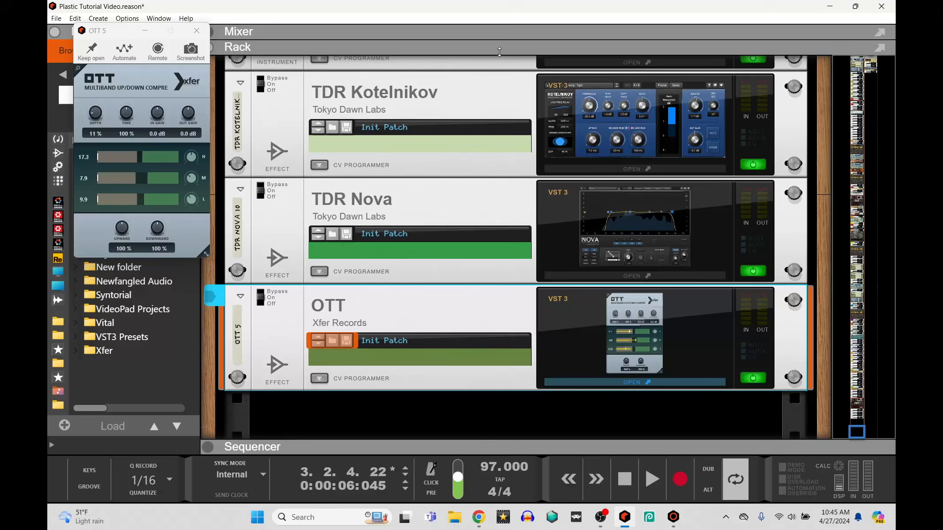
- Bring the Serum 1 channel into view in the mixer and adjust its level fader and stereo width
{"action": "left_click_drag", "start_coordinate": [543, 42], "coordinate": [543, 433]}
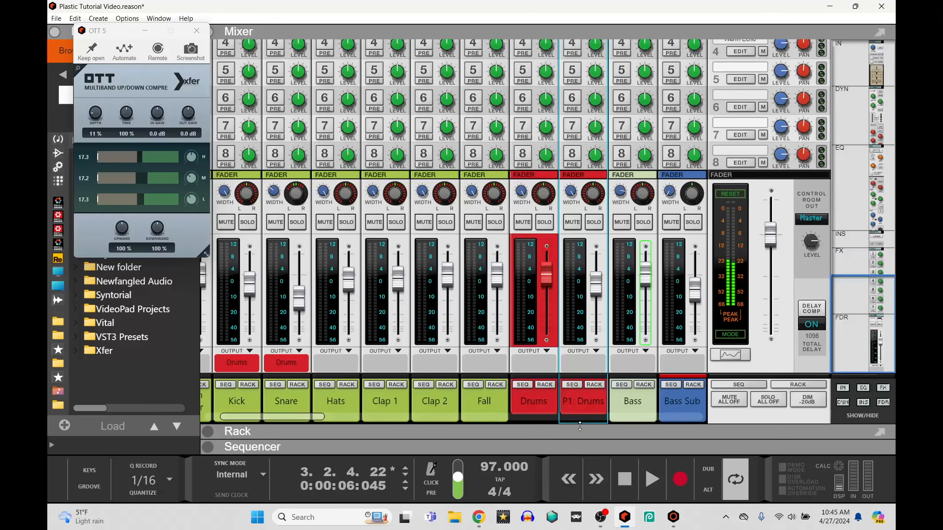
{"action": "left_click_drag", "start_coordinate": [296, 420], "coordinate": [490, 431]}
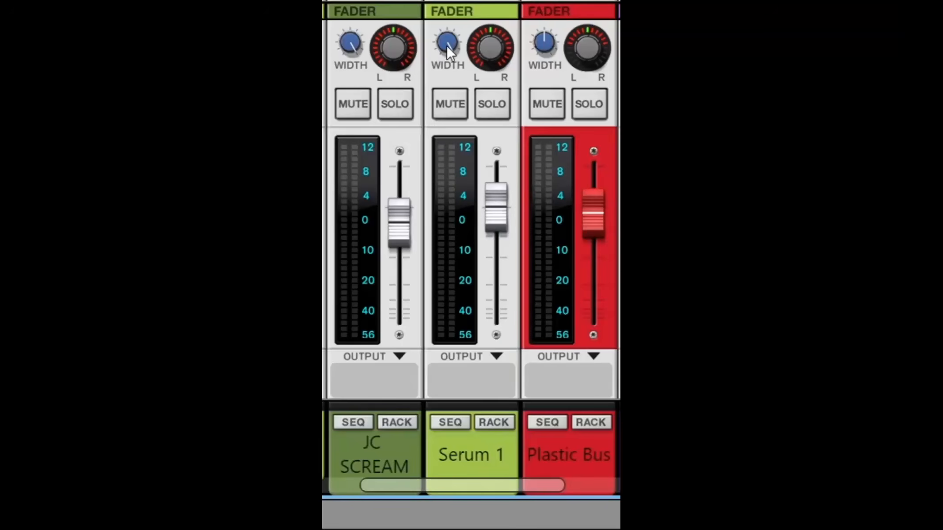
{"action": "mouse_move", "coordinate": [451, 47]}
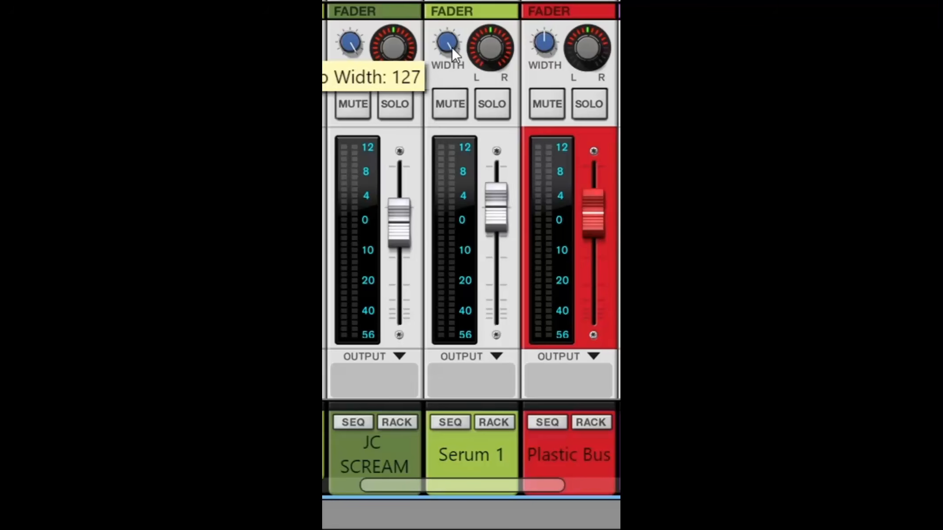
{"action": "mouse_move", "coordinate": [496, 52]}
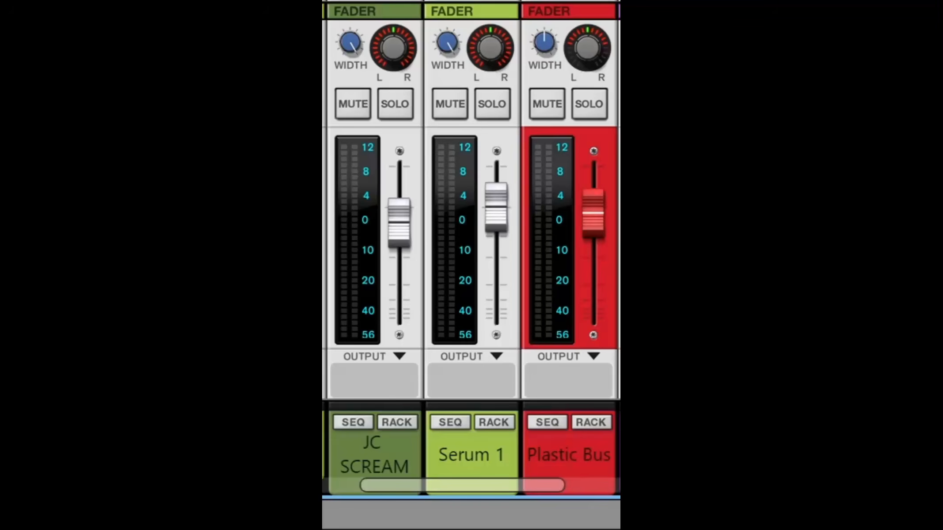
{"action": "left_click_drag", "start_coordinate": [491, 227], "coordinate": [485, 246]}
{"action": "mouse_move", "coordinate": [446, 49]}
{"action": "left_click_drag", "start_coordinate": [446, 50], "coordinate": [433, 83]}
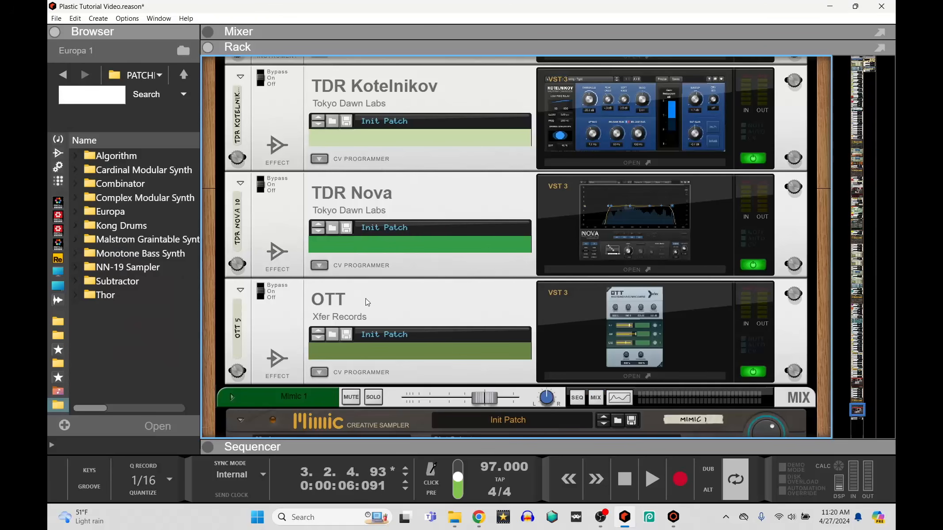
- Add Flux Mini 2 from the favorites below OTT in the Serum 1 effect chain and open its interface
{"action": "scroll", "coordinate": [365, 302], "scroll_direction": "up", "scroll_amount": 3}
{"action": "scroll", "coordinate": [366, 303], "scroll_direction": "down", "scroll_amount": 2}
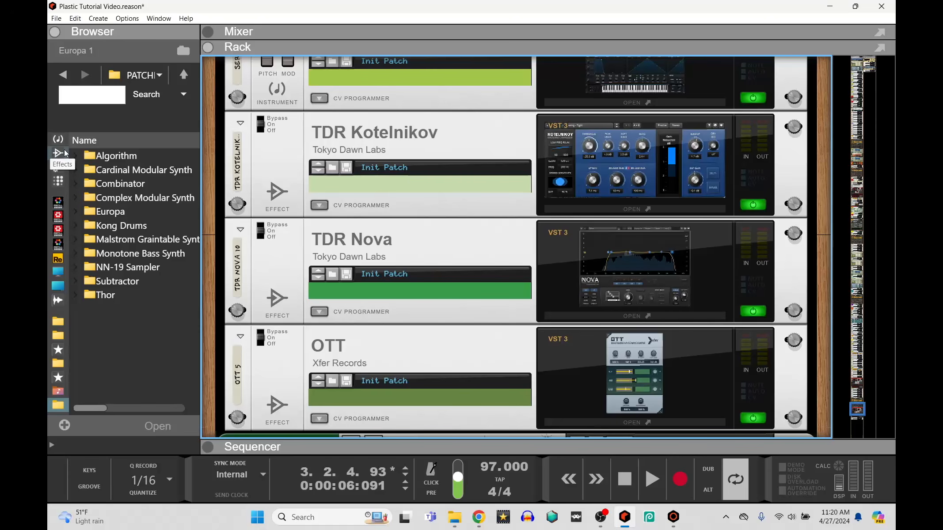
{"action": "left_click", "coordinate": [59, 377]}
{"action": "scroll", "coordinate": [120, 271], "scroll_direction": "down", "scroll_amount": 5}
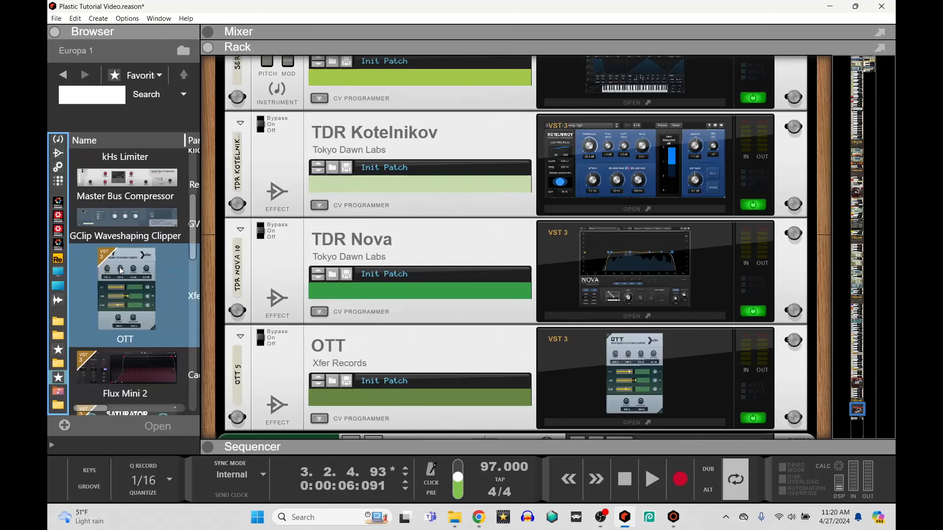
{"action": "scroll", "coordinate": [412, 348], "scroll_direction": "down", "scroll_amount": 2}
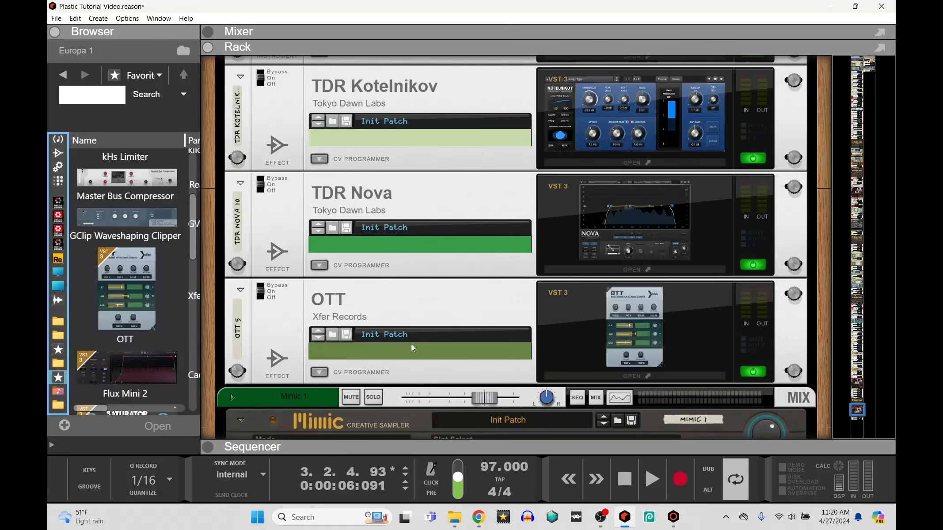
{"action": "left_click_drag", "start_coordinate": [131, 370], "coordinate": [375, 343]}
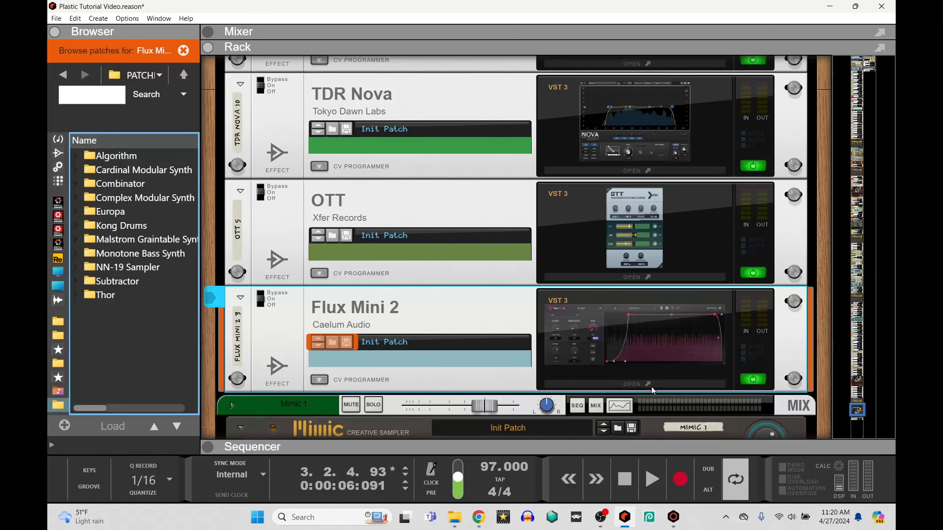
{"action": "left_click", "coordinate": [644, 386]}
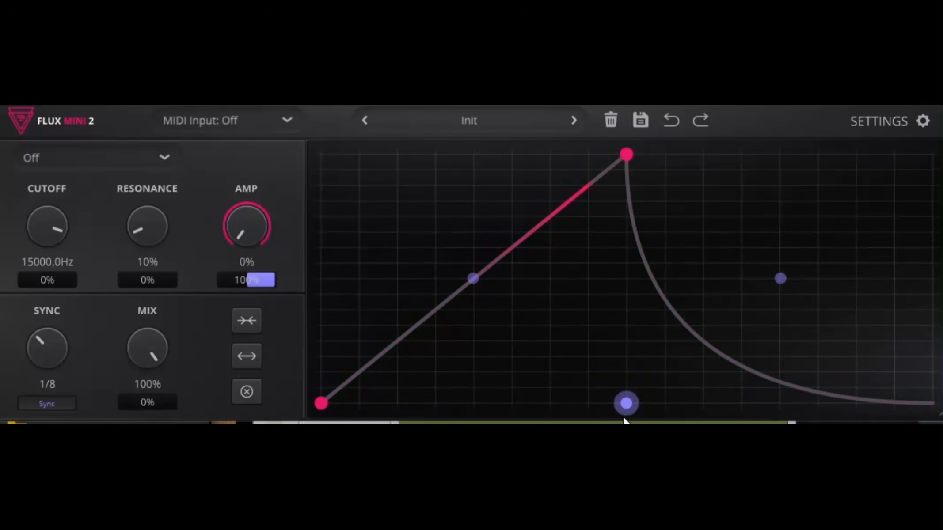
- Load the user preset Plastic in Flux Mini 2 to show its finished volume curve
{"action": "left_click", "coordinate": [505, 113]}
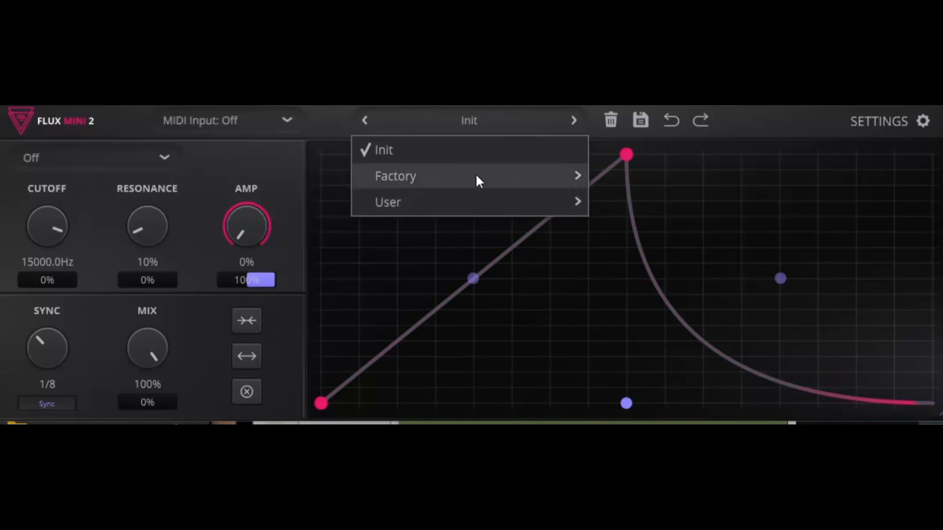
{"action": "mouse_move", "coordinate": [454, 207]}
{"action": "left_click", "coordinate": [659, 232]}
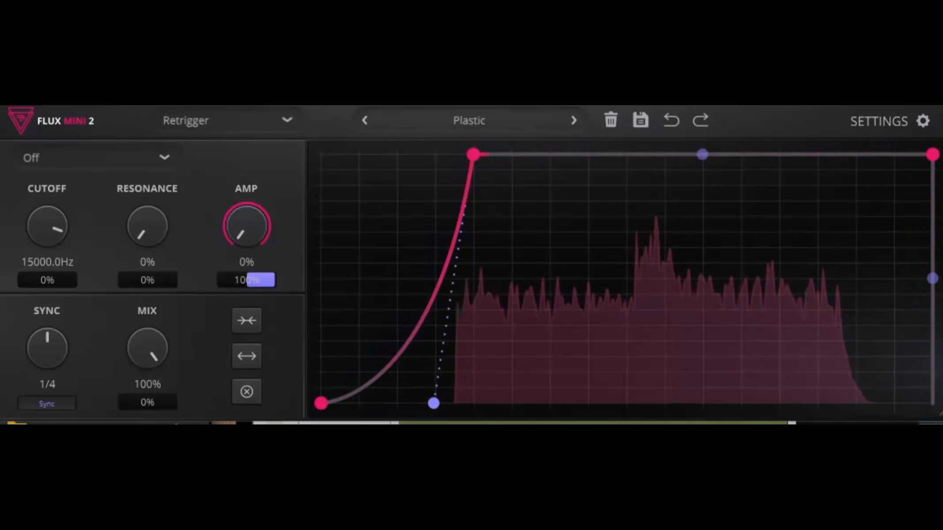
- Reset Flux Mini 2 to the Init preset and set its Sync rate to 1/4
{"action": "left_click", "coordinate": [499, 120]}
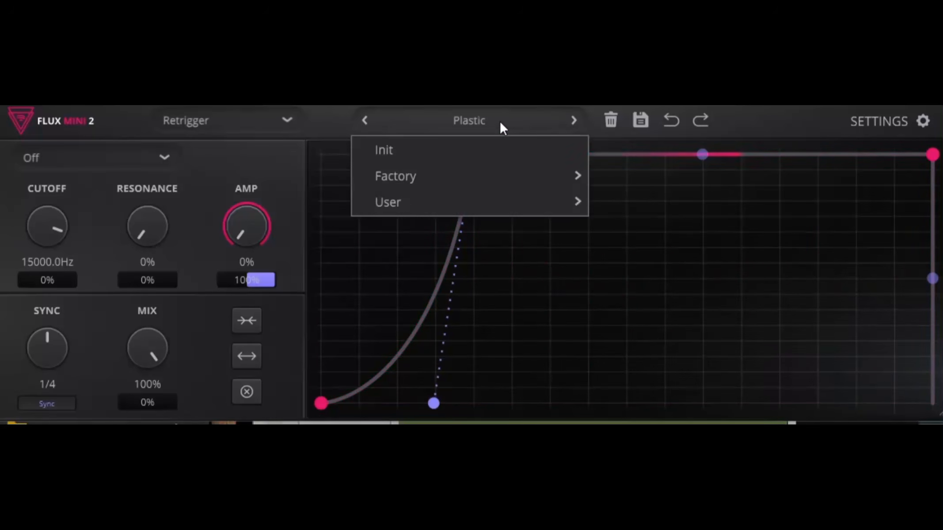
{"action": "left_click", "coordinate": [464, 146]}
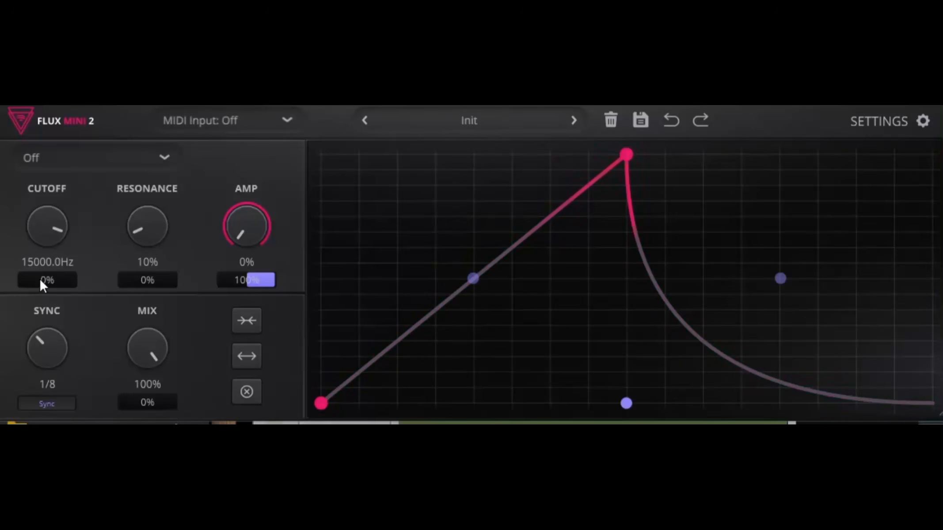
{"action": "left_click_drag", "start_coordinate": [52, 354], "coordinate": [66, 337]}
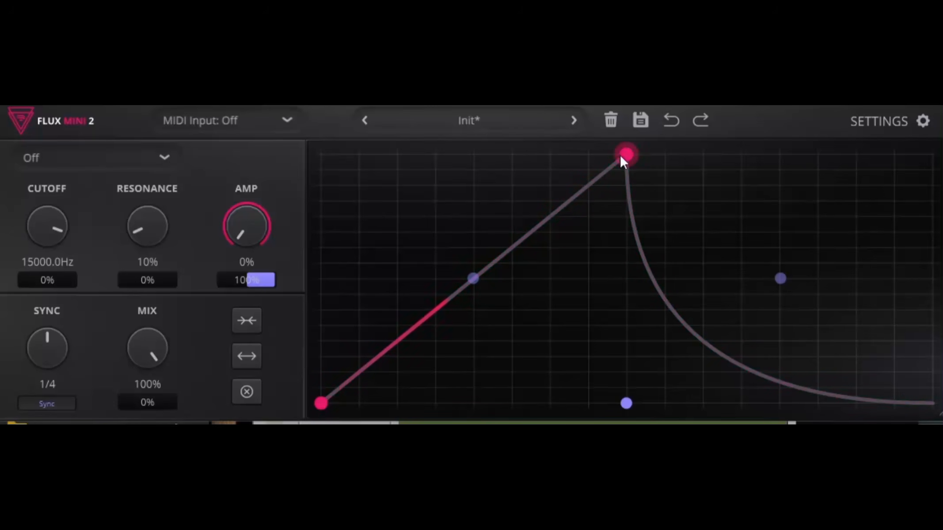
- Shape the Flux Mini 2 volume curve with its peak a quarter of the way in and a flat full-level line to the end
{"action": "left_click_drag", "start_coordinate": [624, 154], "coordinate": [454, 148]}
{"action": "left_click_drag", "start_coordinate": [703, 278], "coordinate": [932, 154]}
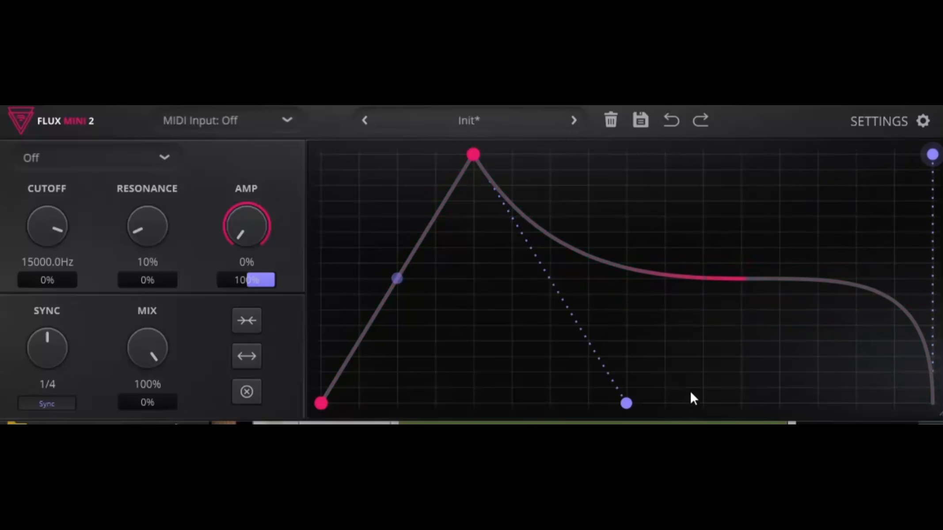
{"action": "left_click_drag", "start_coordinate": [626, 403], "coordinate": [932, 107]}
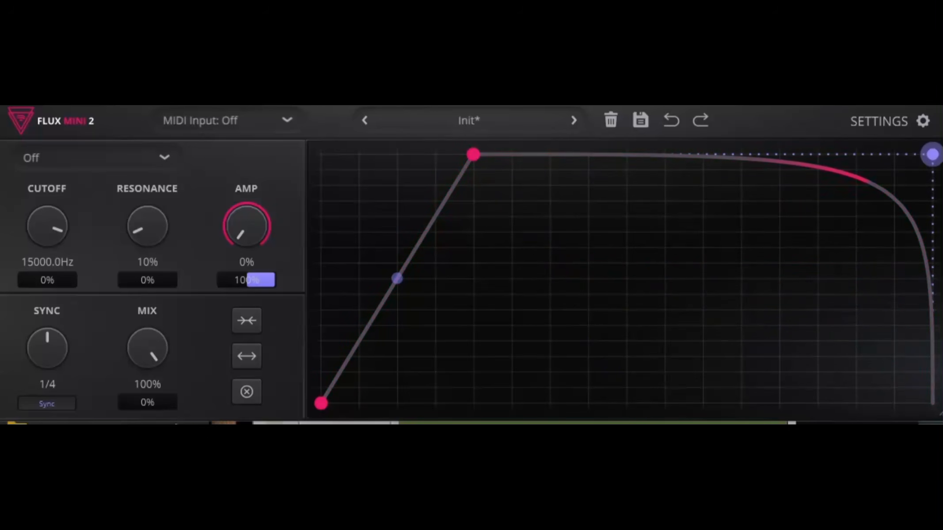
{"action": "left_click", "coordinate": [896, 206]}
{"action": "left_click_drag", "start_coordinate": [896, 207], "coordinate": [923, 193]}
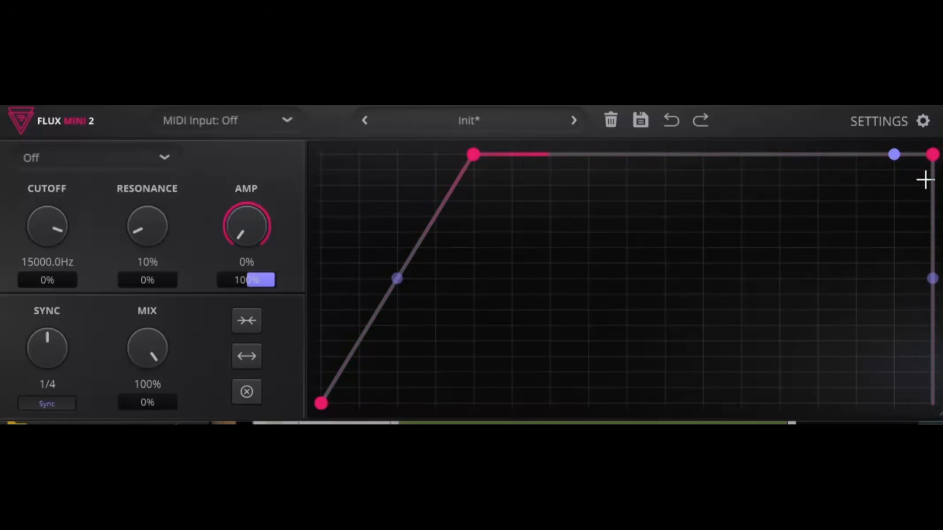
- Bend the volume curve's rising segment into a concave swell with its two control points, and open and cancel the preset save dialog
{"action": "left_click_drag", "start_coordinate": [398, 283], "coordinate": [449, 403]}
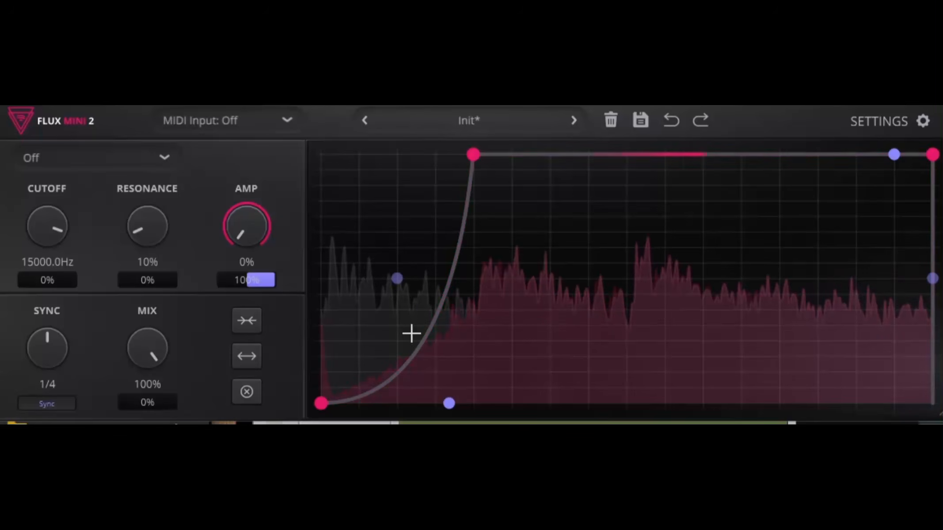
{"action": "left_click_drag", "start_coordinate": [399, 278], "coordinate": [485, 286]}
{"action": "left_click_drag", "start_coordinate": [447, 401], "coordinate": [380, 399]}
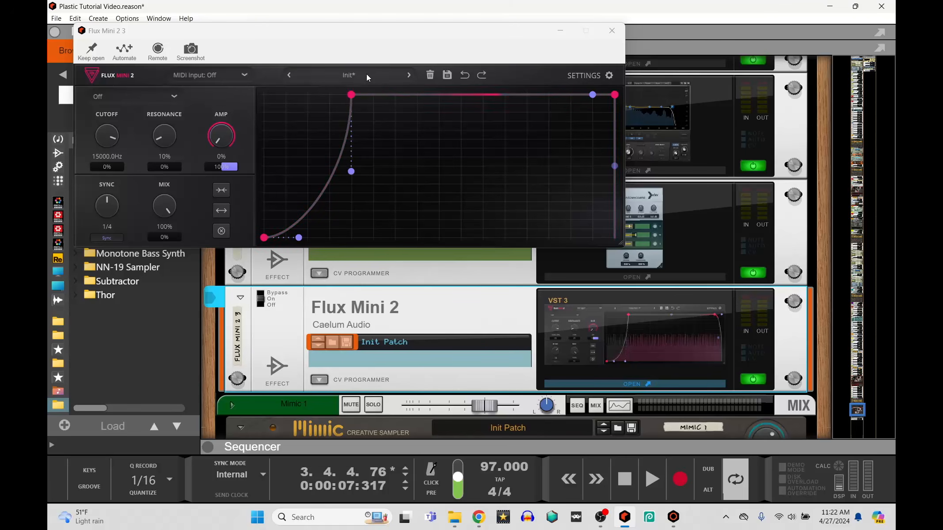
{"action": "left_click", "coordinate": [446, 75]}
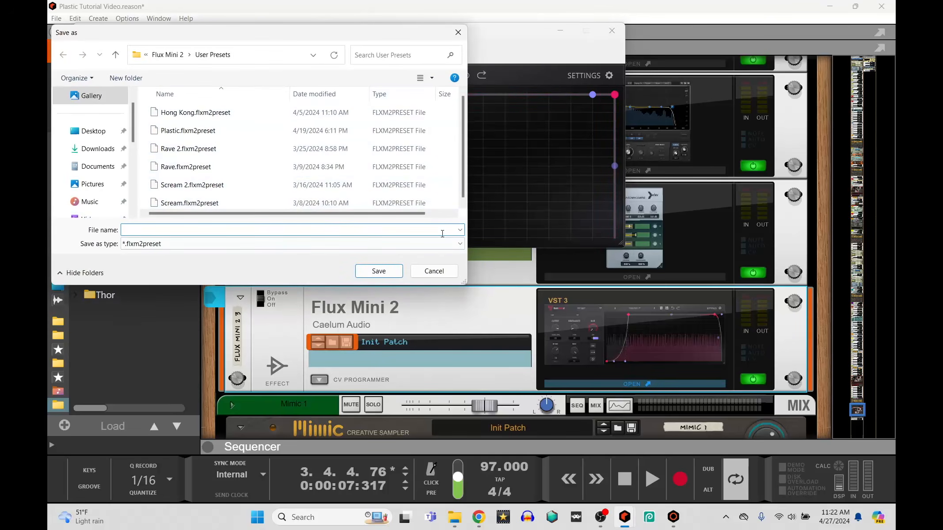
{"action": "left_click", "coordinate": [434, 271]}
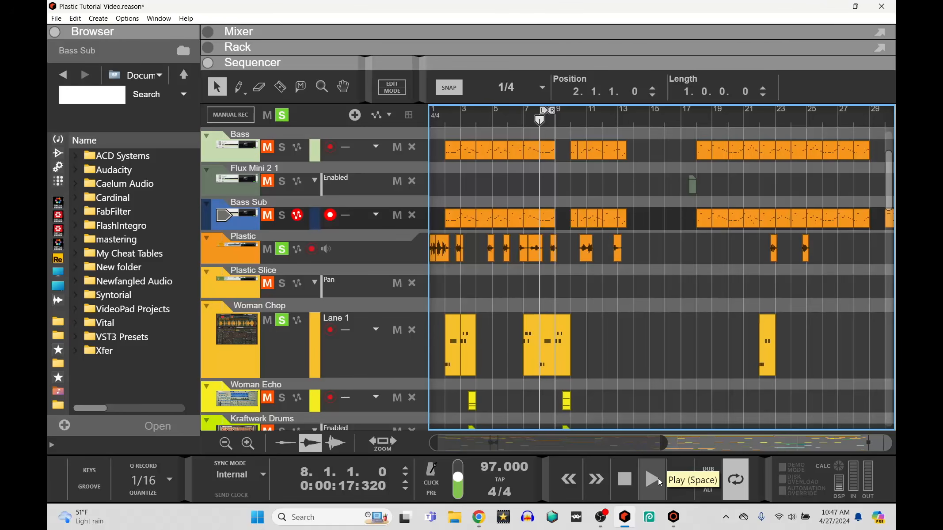
- Play the looped section from bar 8 in the sequencer, stop playback and return the playhead to the song start
{"action": "left_click", "coordinate": [652, 479]}
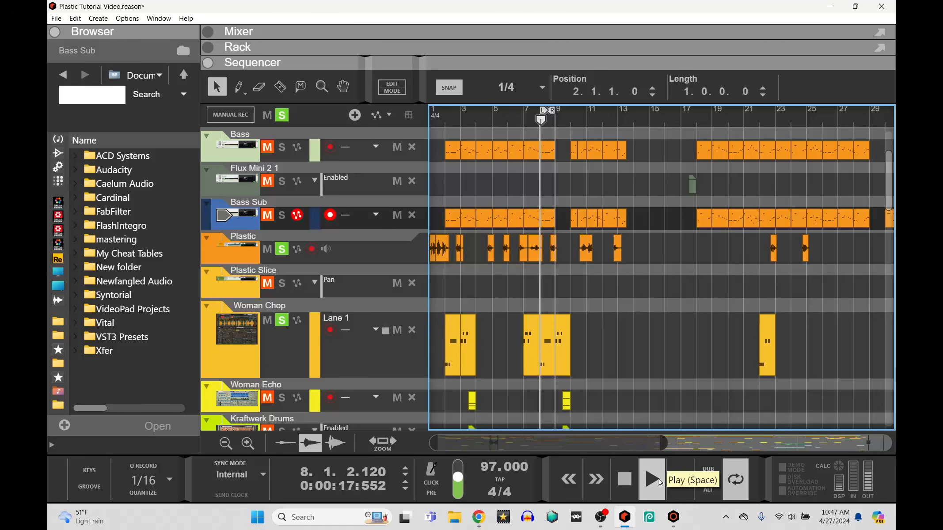
{"action": "left_click", "coordinate": [633, 482]}
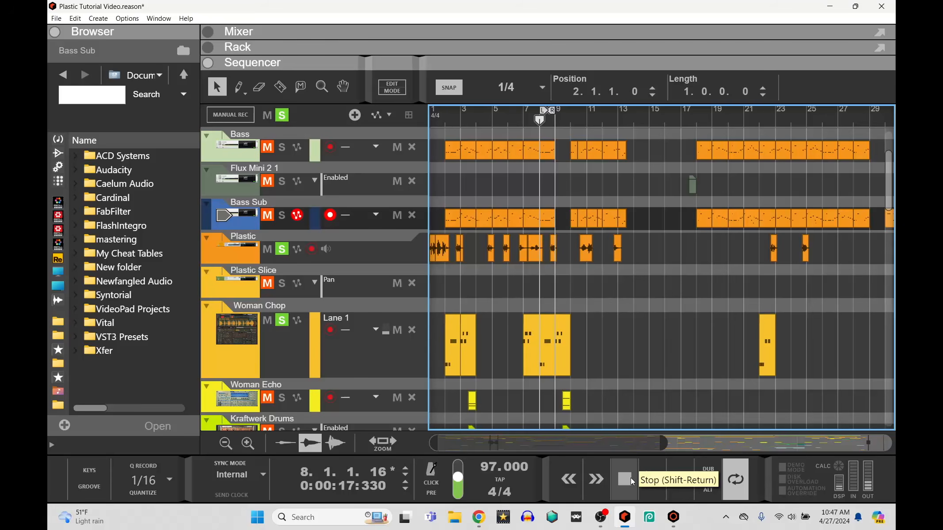
{"action": "left_click", "coordinate": [632, 482]}
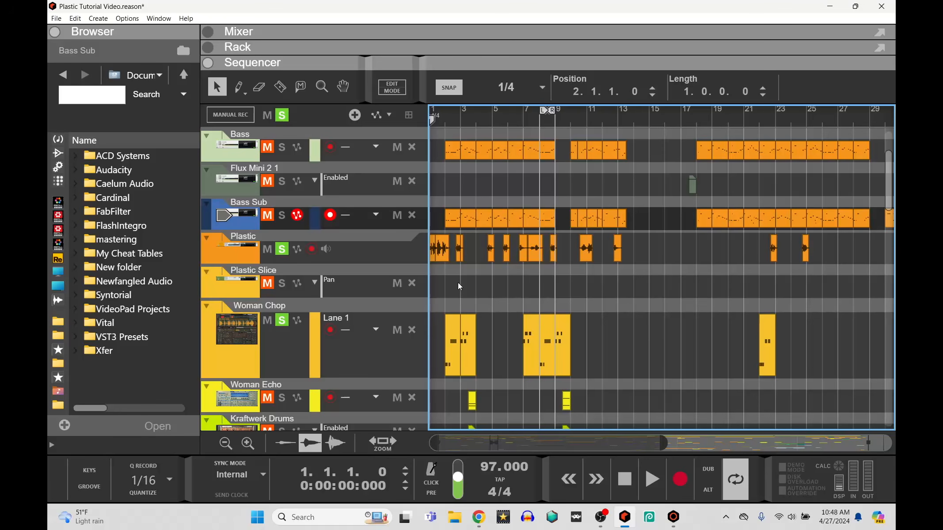
- Switch to the ttsmaker.com page in Chrome and look through the English voices for 2708 - Mason
{"action": "left_click", "coordinate": [479, 516]}
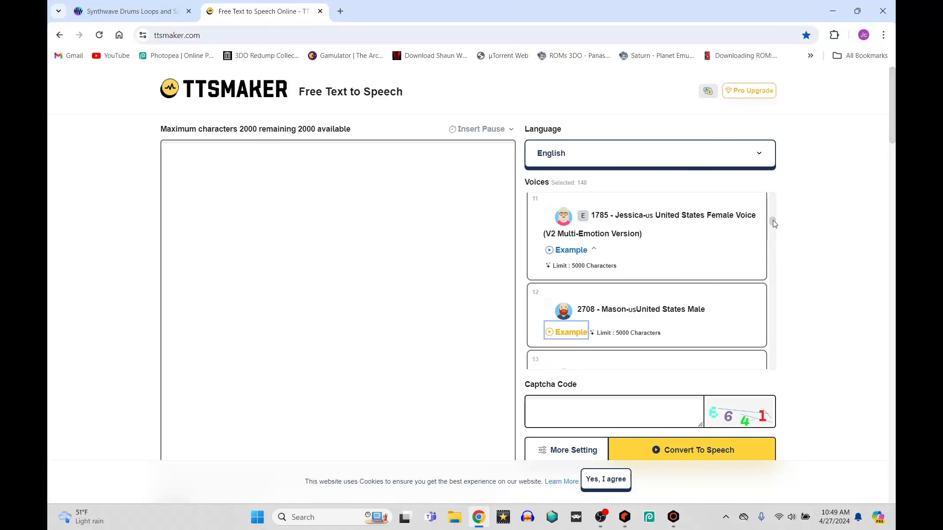
{"action": "scroll", "coordinate": [773, 223], "scroll_direction": "down", "scroll_amount": 15}
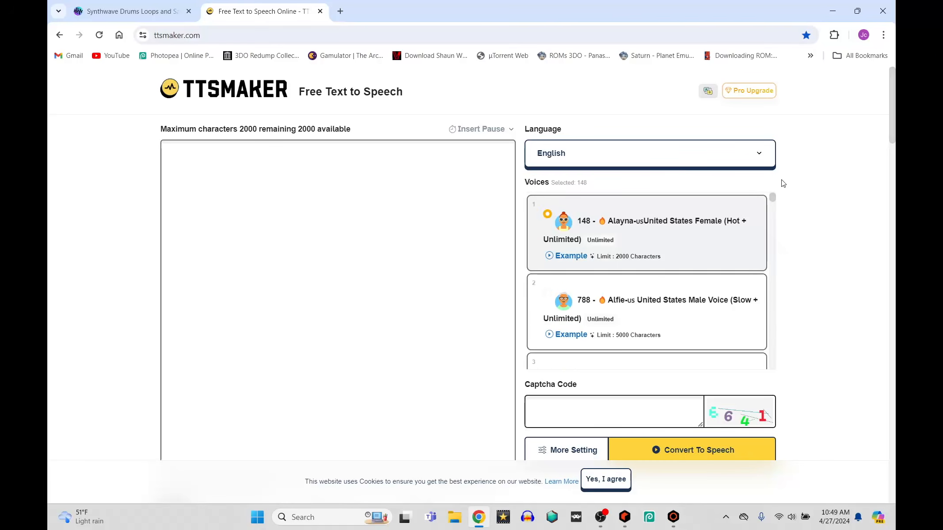
{"action": "scroll", "coordinate": [779, 273], "scroll_direction": "down", "scroll_amount": 20}
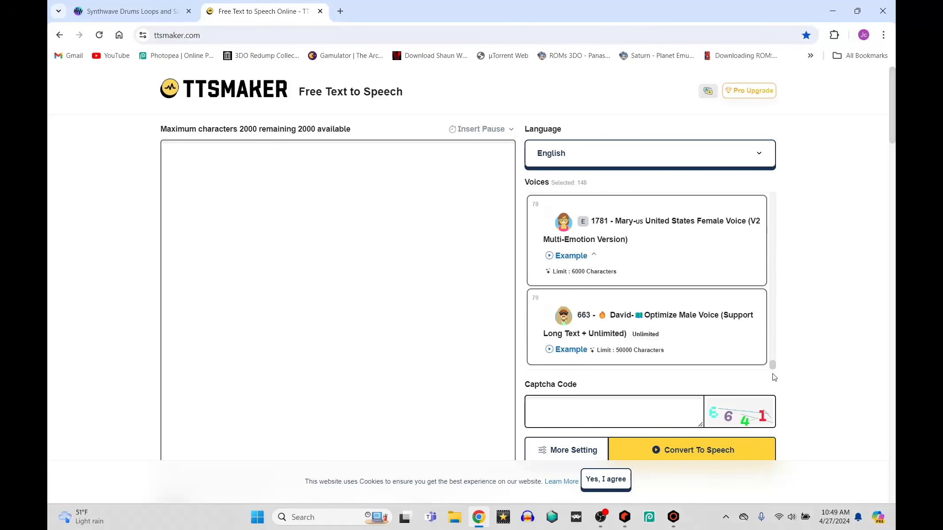
{"action": "scroll", "coordinate": [774, 377], "scroll_direction": "up", "scroll_amount": 20}
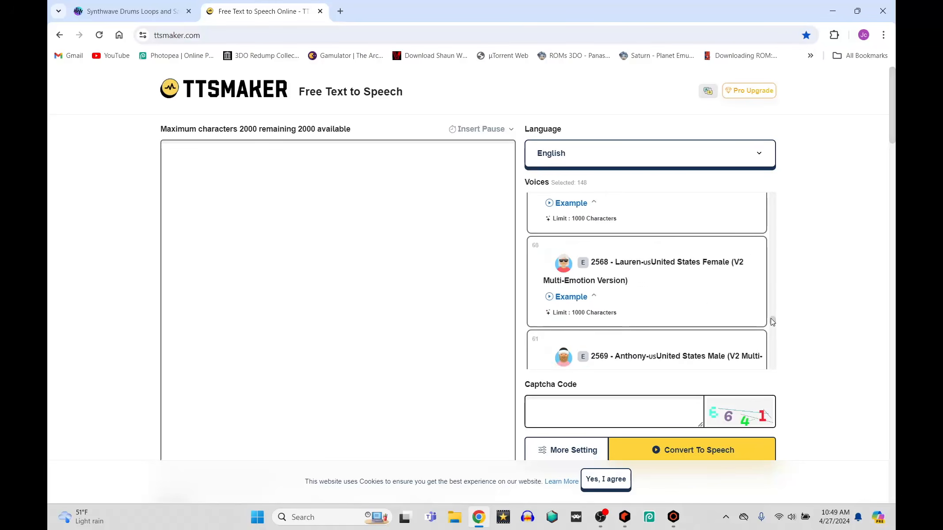
{"action": "scroll", "coordinate": [779, 238], "scroll_direction": "up", "scroll_amount": 5}
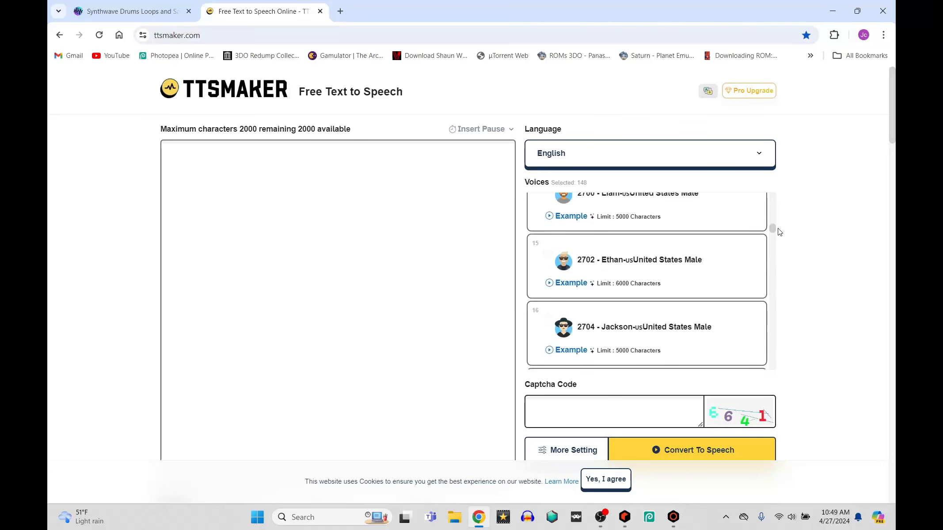
{"action": "scroll", "coordinate": [781, 228], "scroll_direction": "up", "scroll_amount": 2}
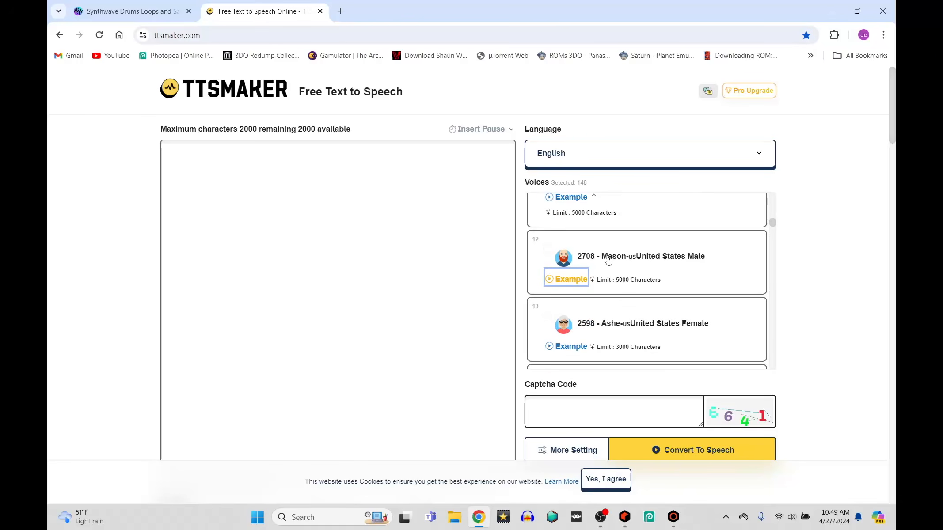
- Enter the text "This is plastic", fill in the captcha code and try to convert the text to speech
{"action": "left_click", "coordinate": [198, 171]}
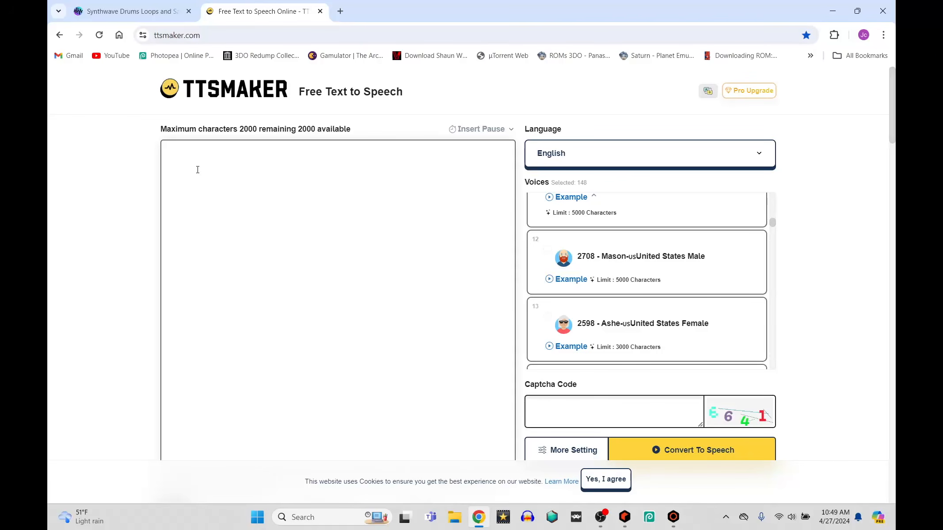
{"action": "type", "text": "This is plastic"}
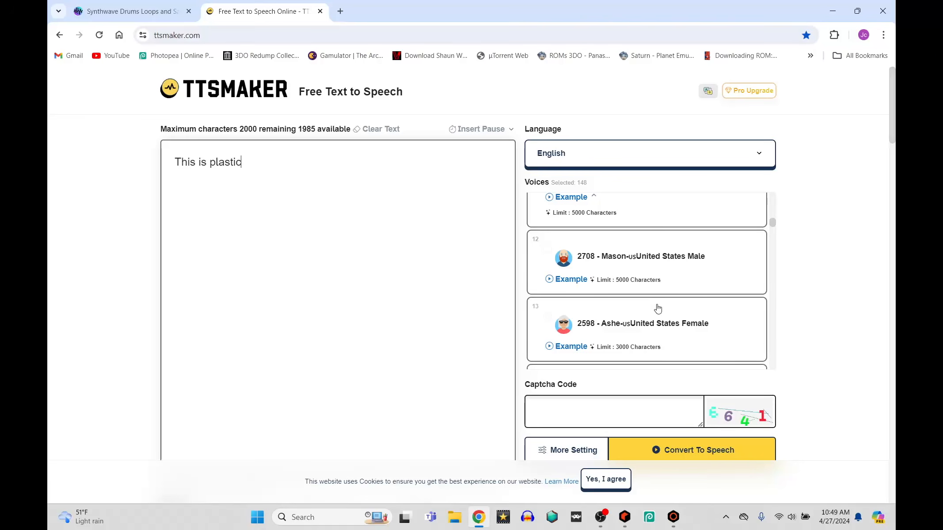
{"action": "scroll", "coordinate": [656, 307], "scroll_direction": "down", "scroll_amount": 2}
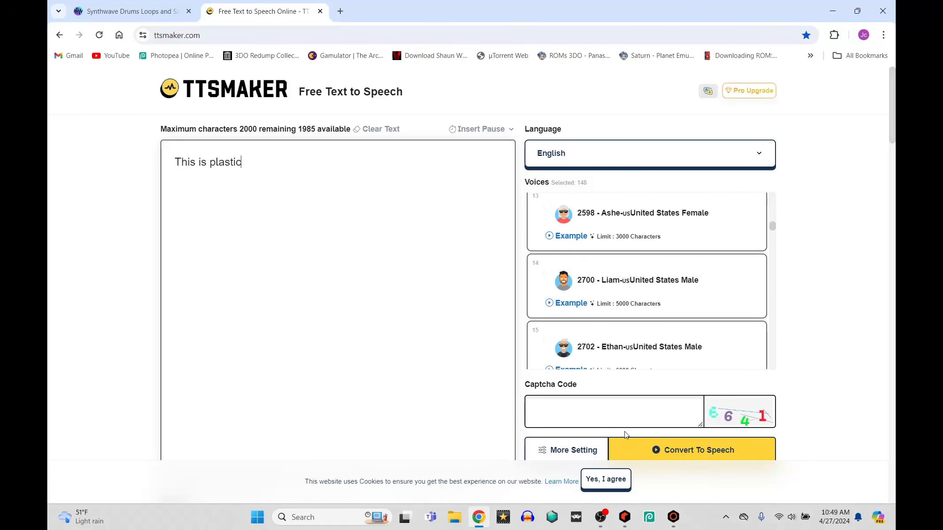
{"action": "left_click", "coordinate": [652, 413]}
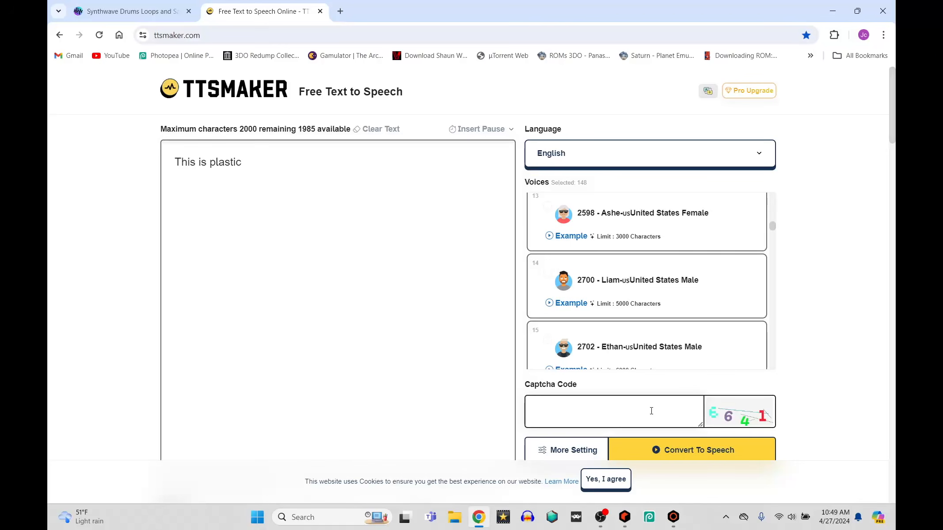
{"action": "type", "text": "6641"}
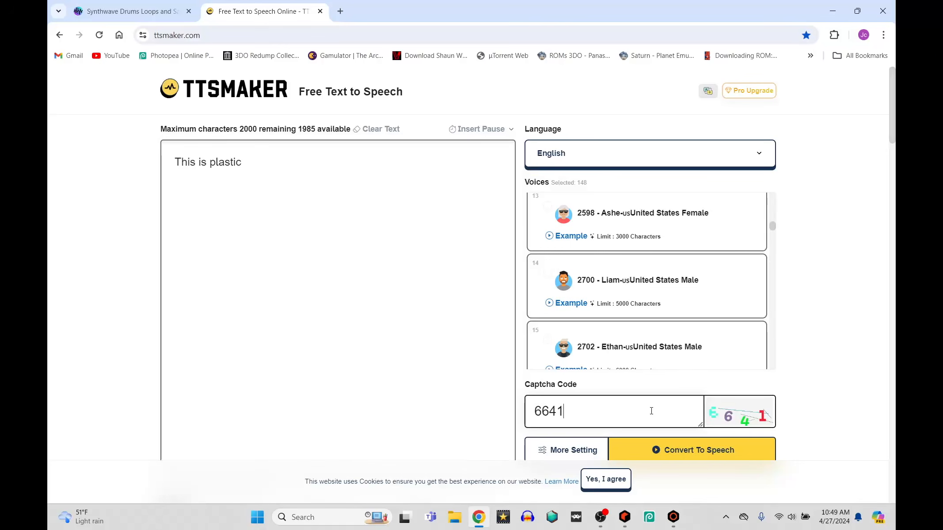
{"action": "scroll", "coordinate": [770, 362], "scroll_direction": "down", "scroll_amount": 2}
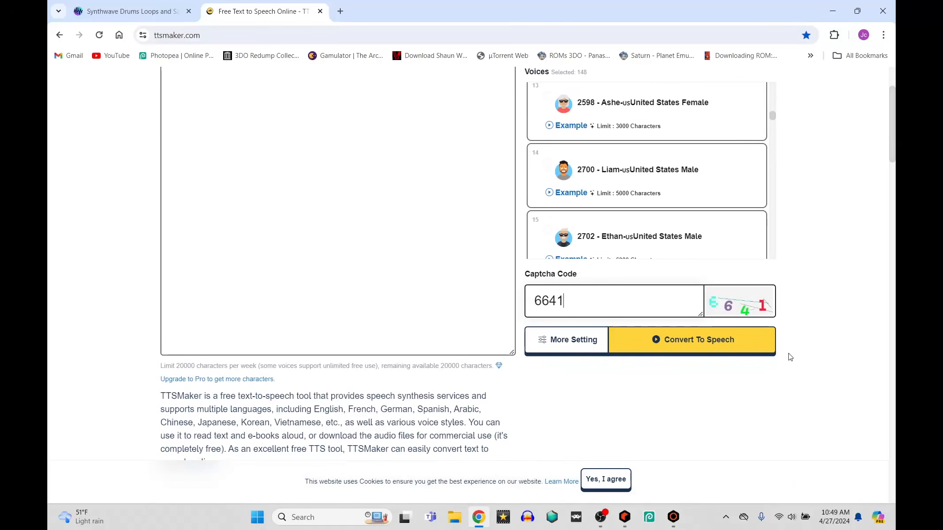
{"action": "left_click", "coordinate": [687, 341]}
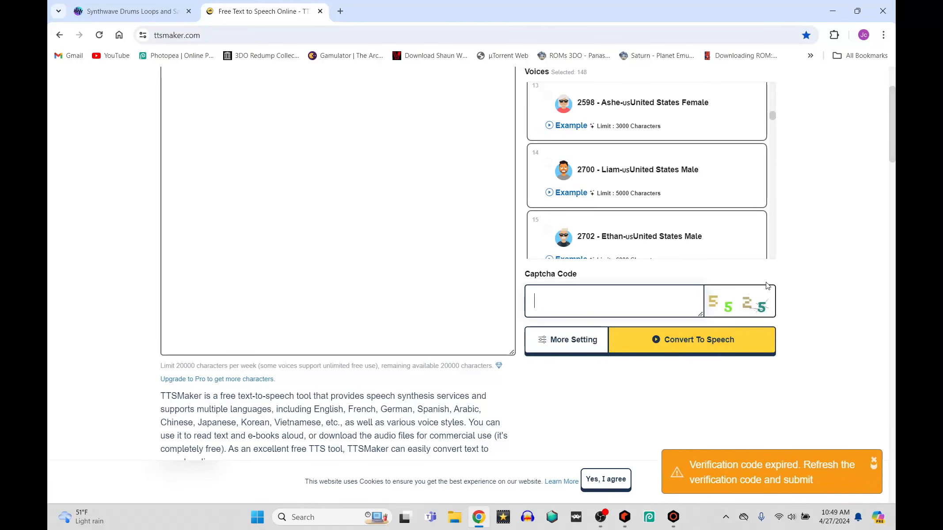
- Fill in the new captcha code and convert the text to speech with the voice 148 - Alayna
{"action": "scroll", "coordinate": [818, 241], "scroll_direction": "up", "scroll_amount": 2}
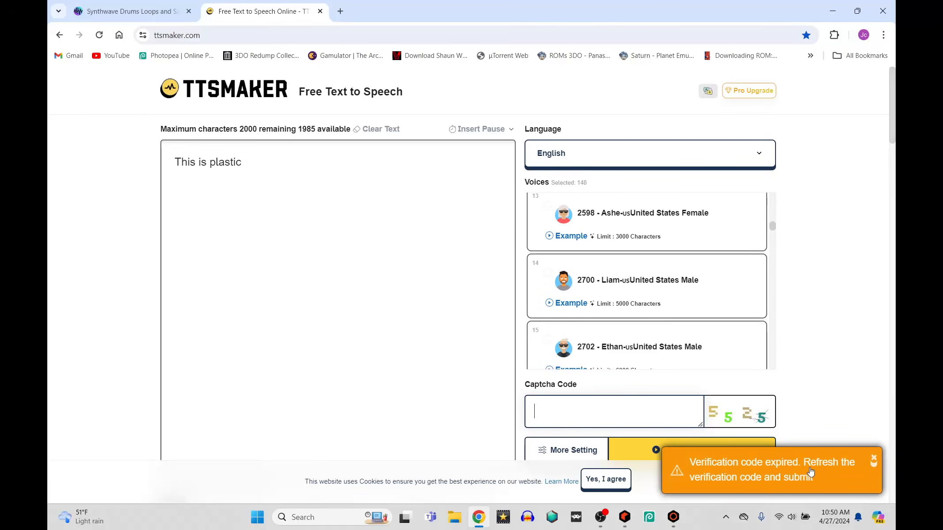
{"action": "type", "text": "5525"}
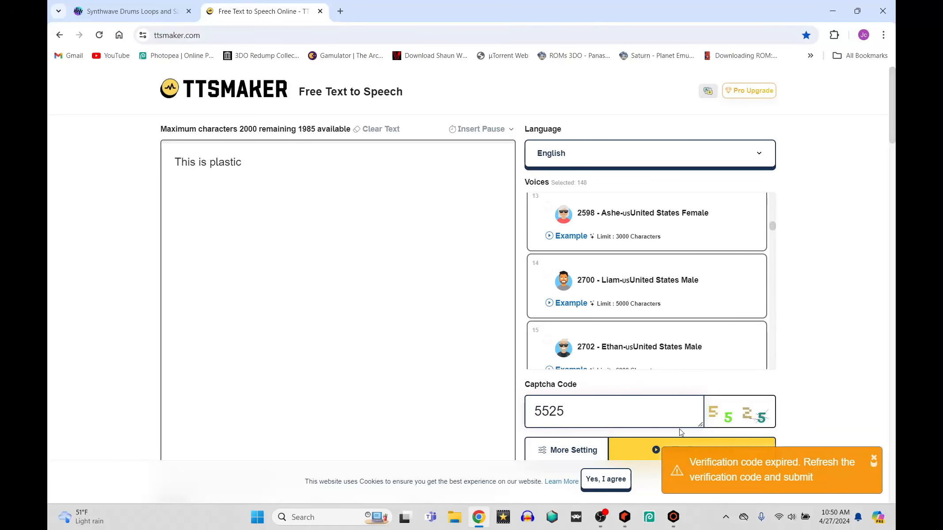
{"action": "scroll", "coordinate": [680, 432], "scroll_direction": "down", "scroll_amount": 2}
{"action": "left_click", "coordinate": [703, 341]}
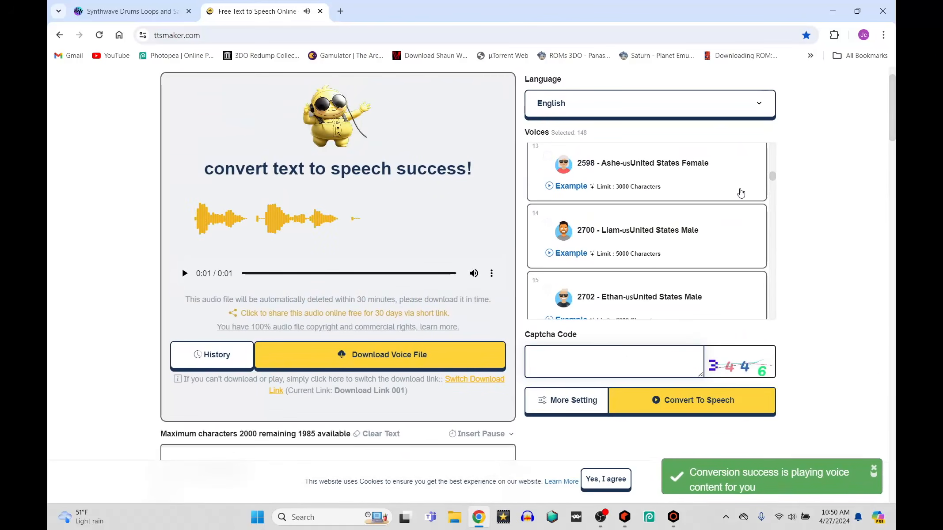
- Select the voice 2708 - Mason, fill in the captcha code and convert the same text to speech again
{"action": "left_click_drag", "start_coordinate": [772, 183], "coordinate": [774, 185]}
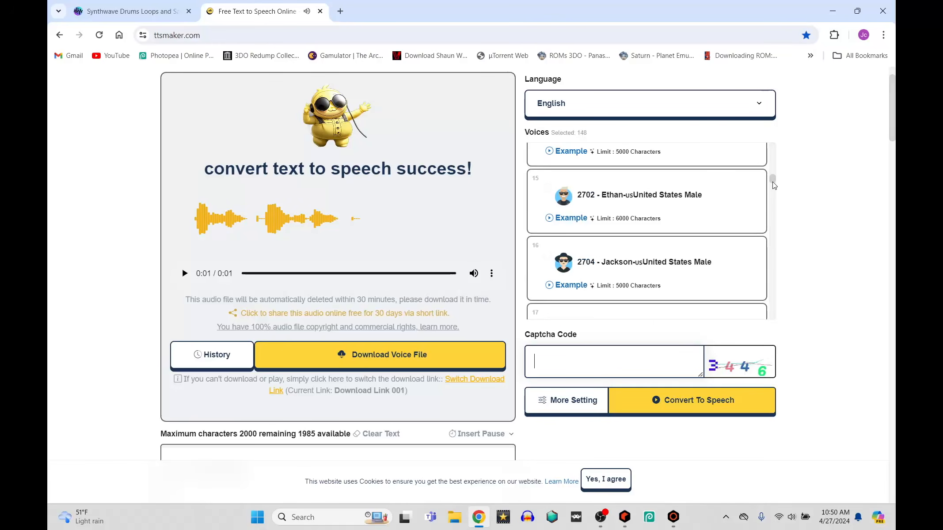
{"action": "scroll", "coordinate": [774, 186], "scroll_direction": "down", "scroll_amount": 1}
{"action": "scroll", "coordinate": [776, 186], "scroll_direction": "up", "scroll_amount": 5}
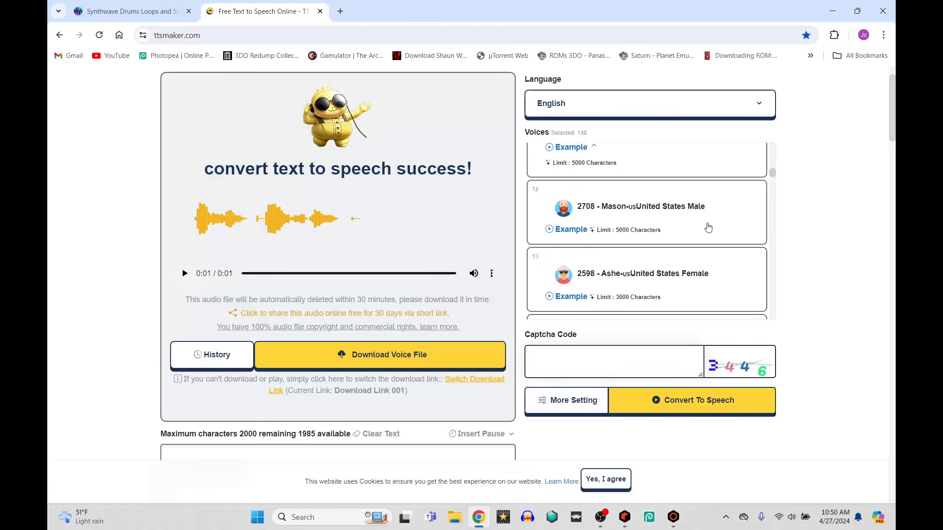
{"action": "left_click", "coordinate": [705, 229]}
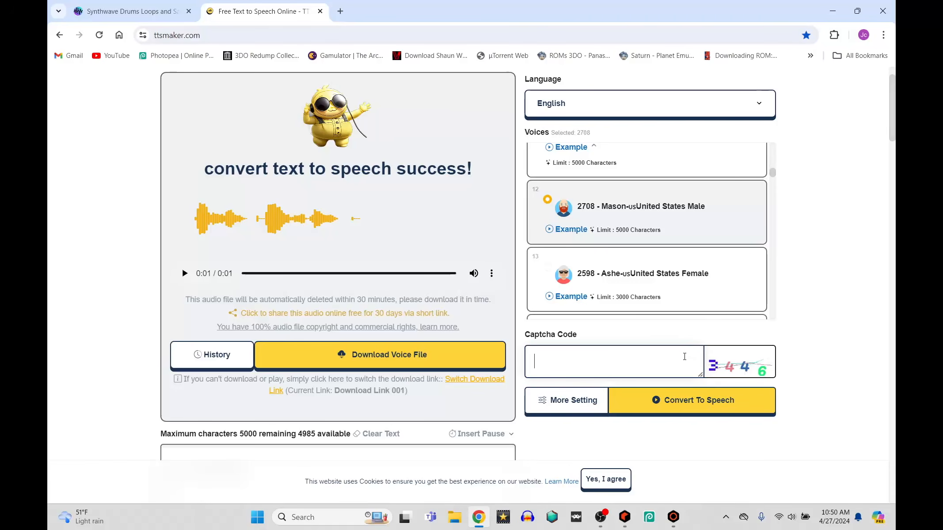
{"action": "type", "text": "3446"}
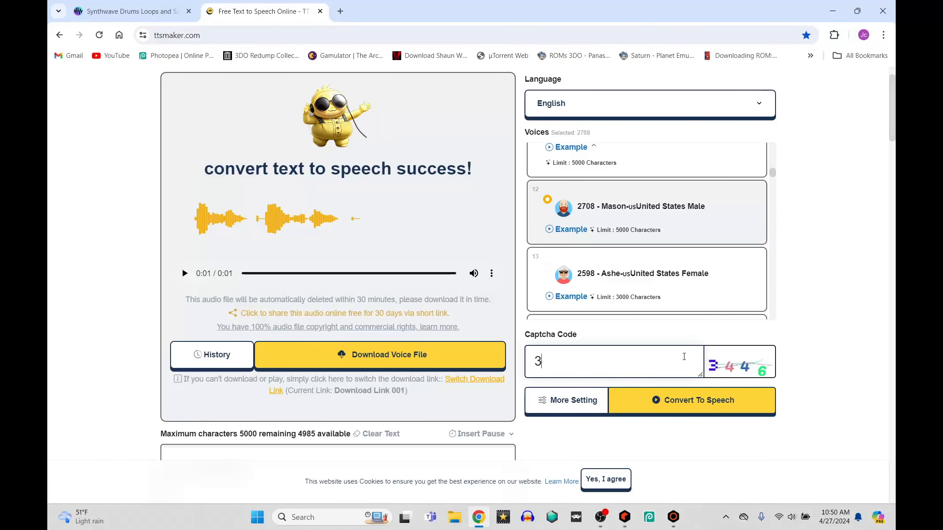
{"action": "left_click", "coordinate": [741, 405]}
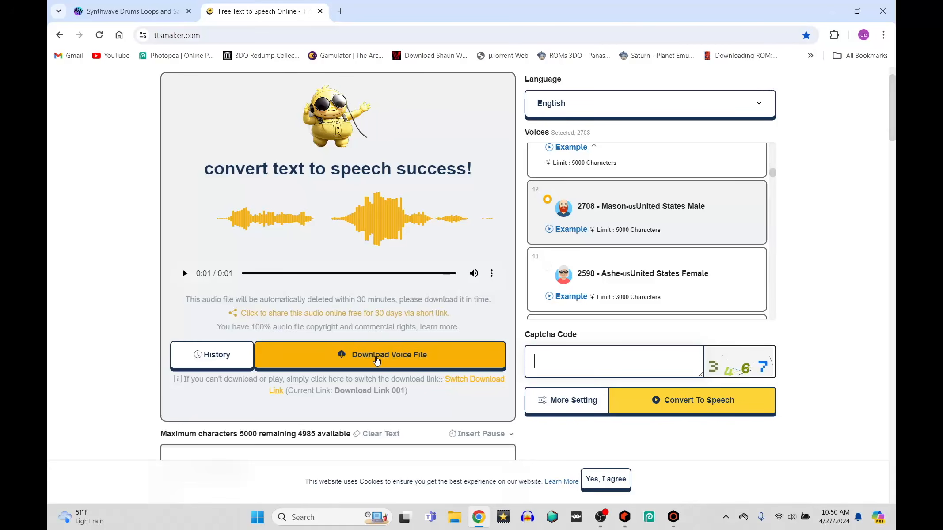
- Switch to Reason, place the playhead at 5.4.1, and open and close the Plastic track's audio clip there in Pitch Edit
{"action": "left_click", "coordinate": [627, 518]}
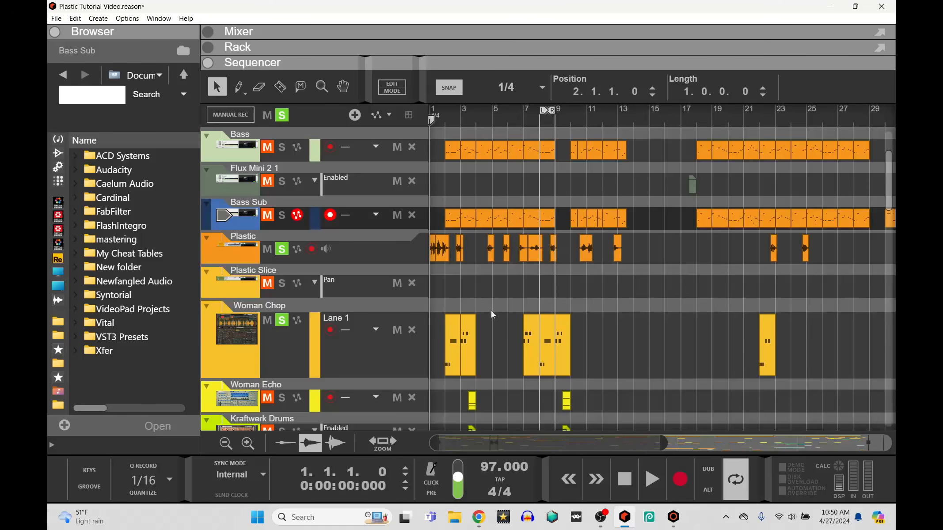
{"action": "left_click", "coordinate": [504, 124]}
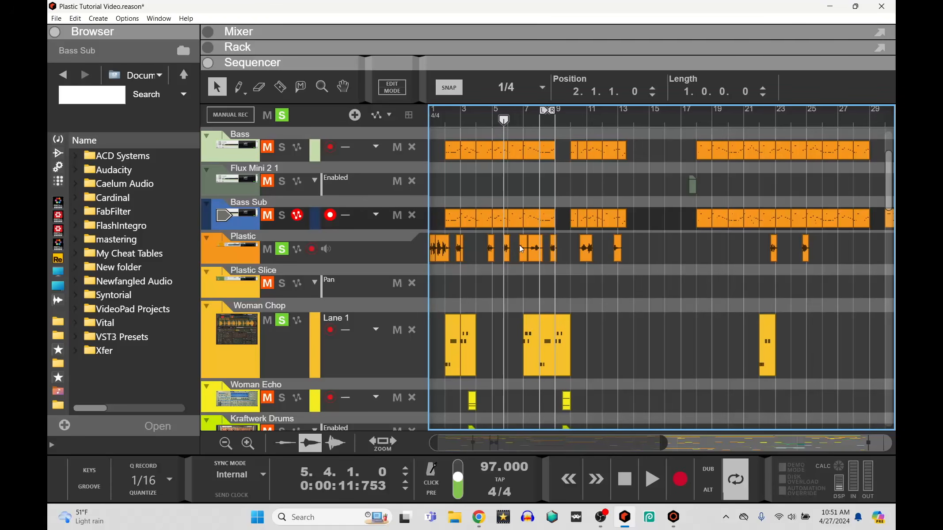
{"action": "double_click", "coordinate": [508, 256]}
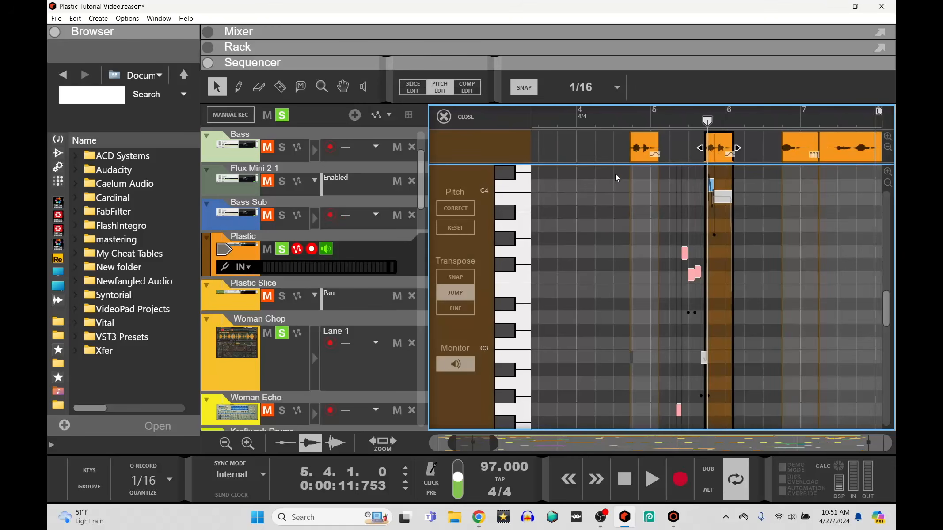
{"action": "left_click", "coordinate": [479, 126]}
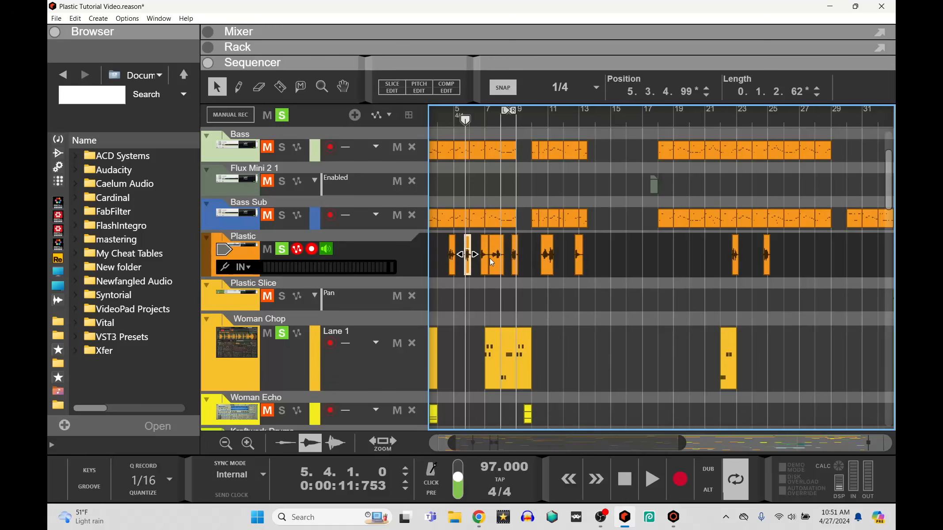
- Examine the selected Plastic track clip up close and display the Woman Chop Mimic sampler in the rack
{"action": "left_click_drag", "start_coordinate": [686, 444], "coordinate": [469, 442]}
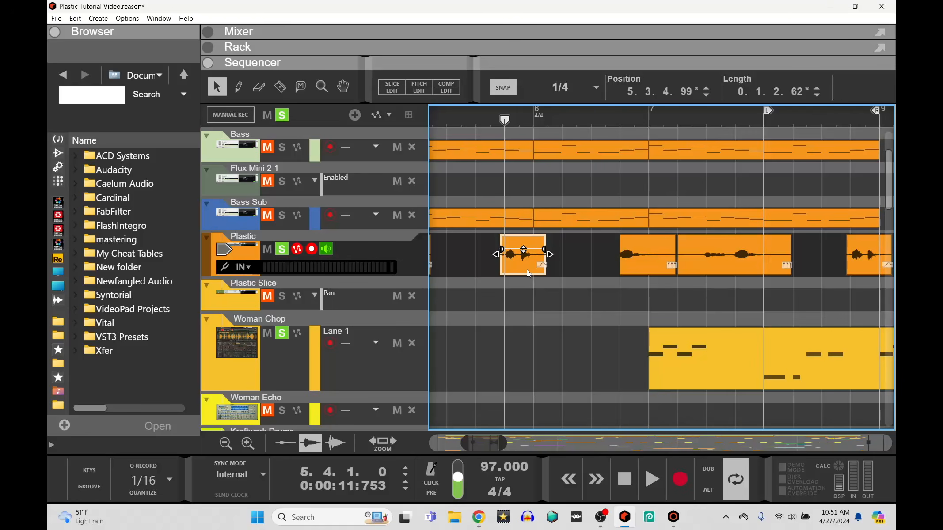
{"action": "key", "text": "F6"}
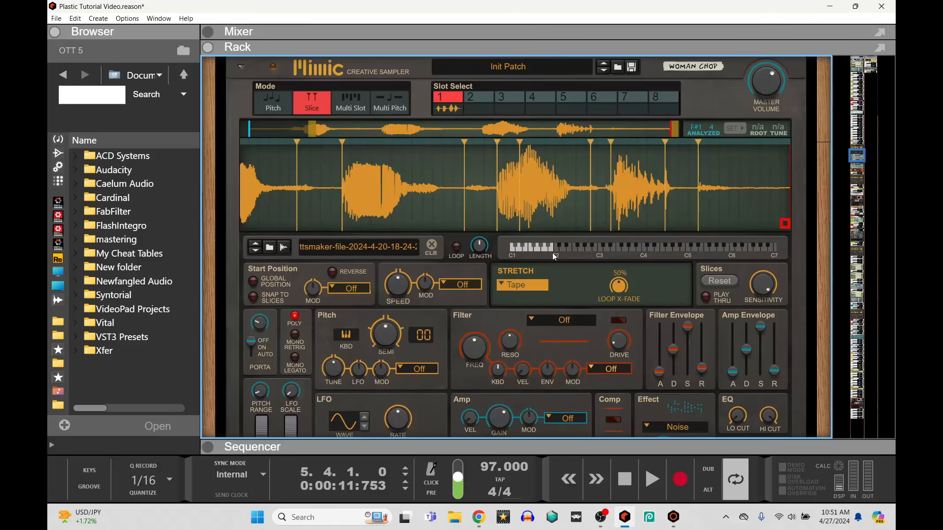
{"action": "left_click", "coordinate": [583, 250]}
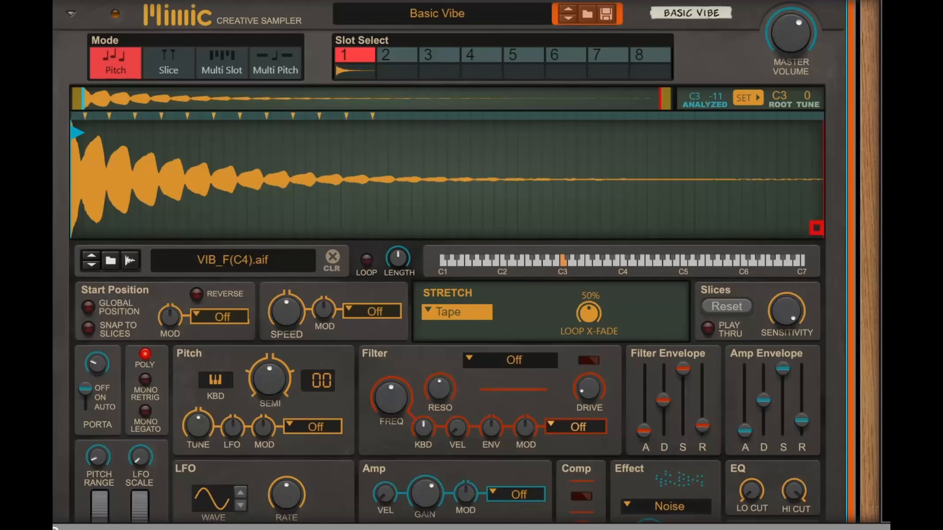
{"action": "right_click", "coordinate": [324, 74]}
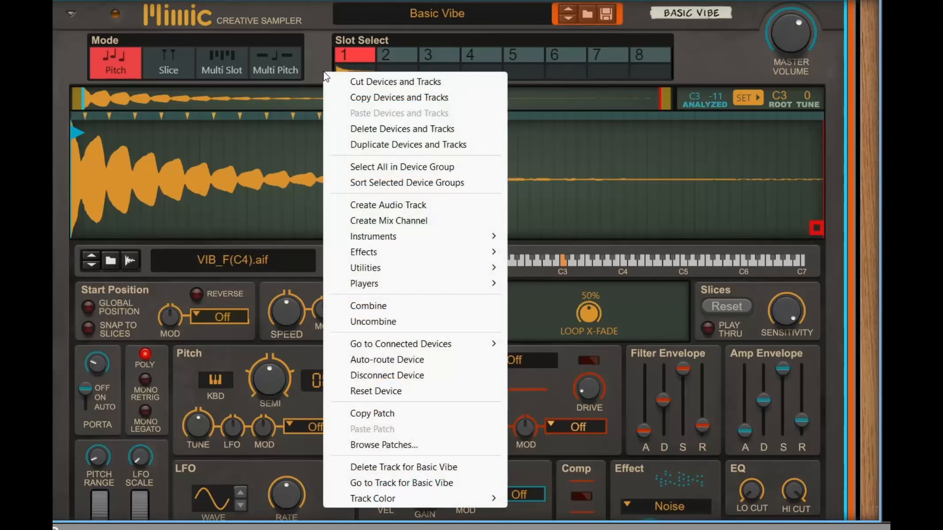
{"action": "left_click", "coordinate": [376, 391]}
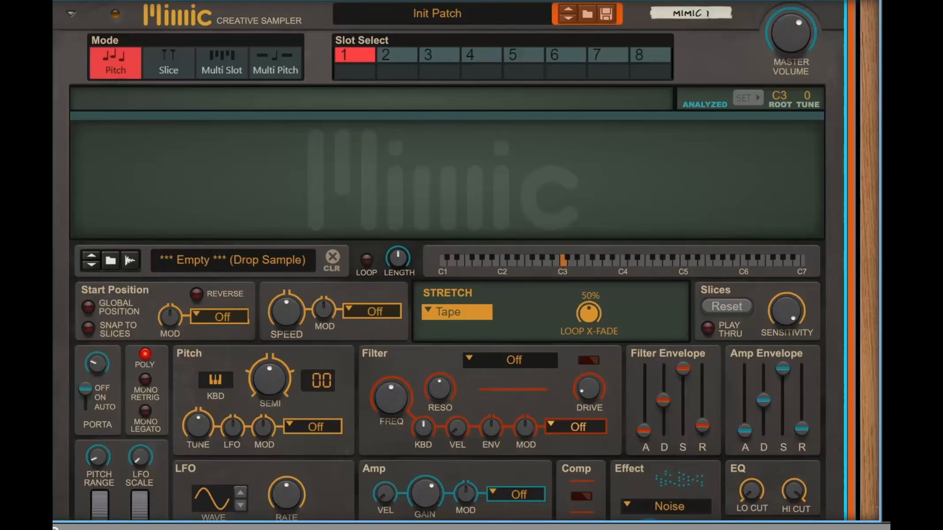
{"action": "mouse_move", "coordinate": [396, 529]}
{"action": "left_click", "coordinate": [362, 529]}
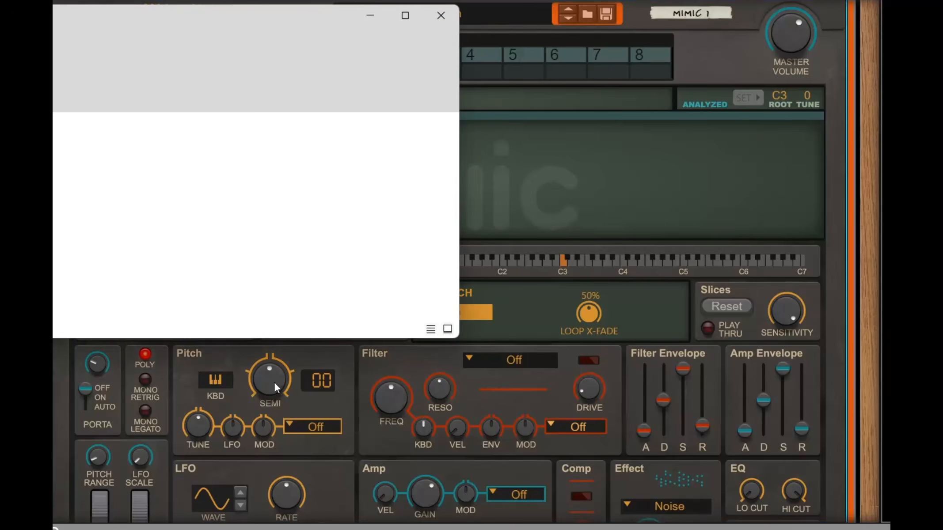
{"action": "double_click", "coordinate": [309, 172]}
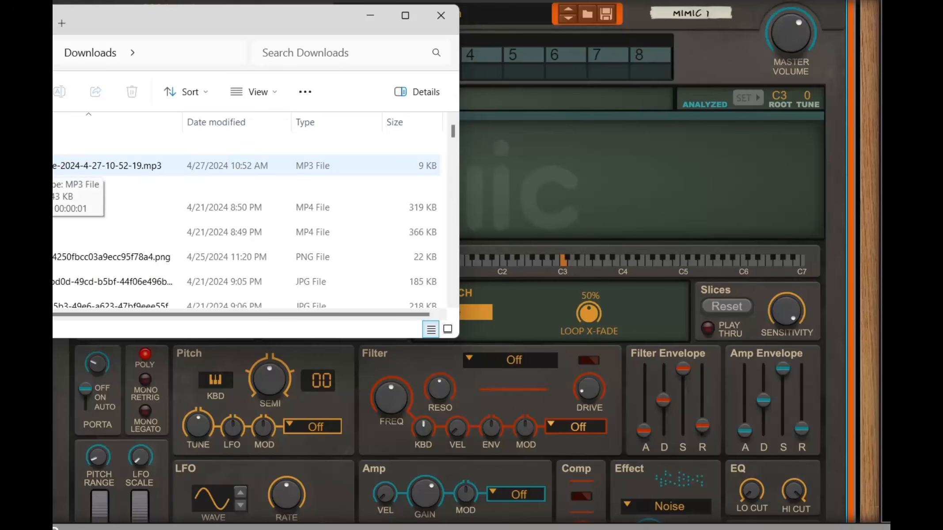
{"action": "left_click_drag", "start_coordinate": [88, 165], "coordinate": [528, 208]}
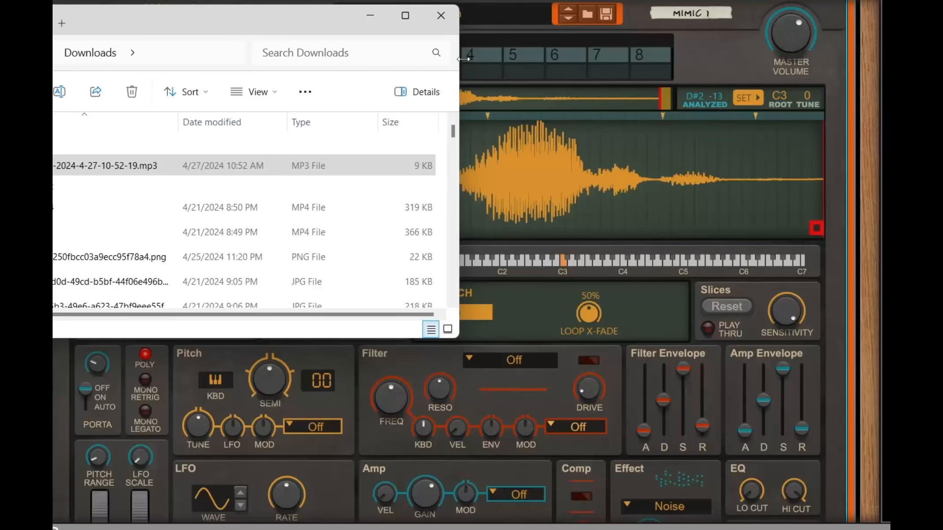
{"action": "left_click", "coordinate": [380, 17]}
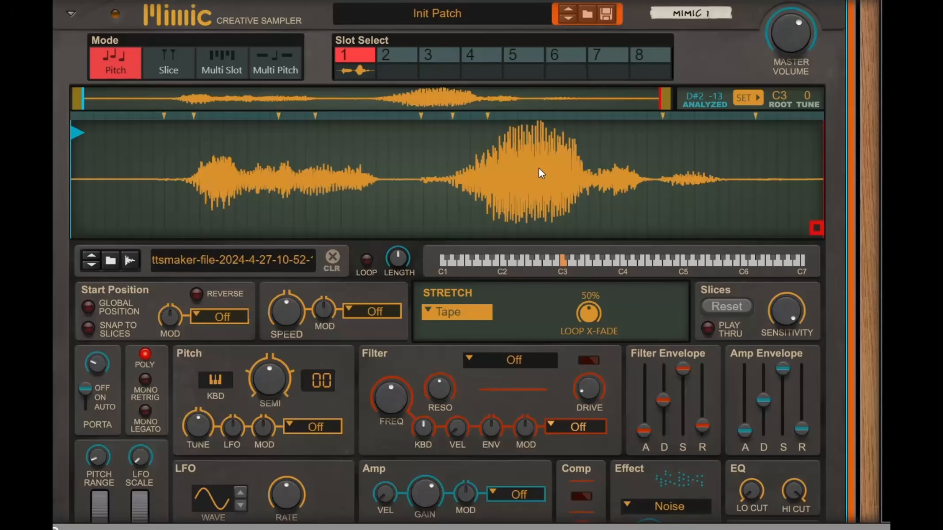
- Set Mimic 1 to Slice mode and reposition the slice markers around the start of the loudest part of the waveform
{"action": "left_click", "coordinate": [168, 70]}
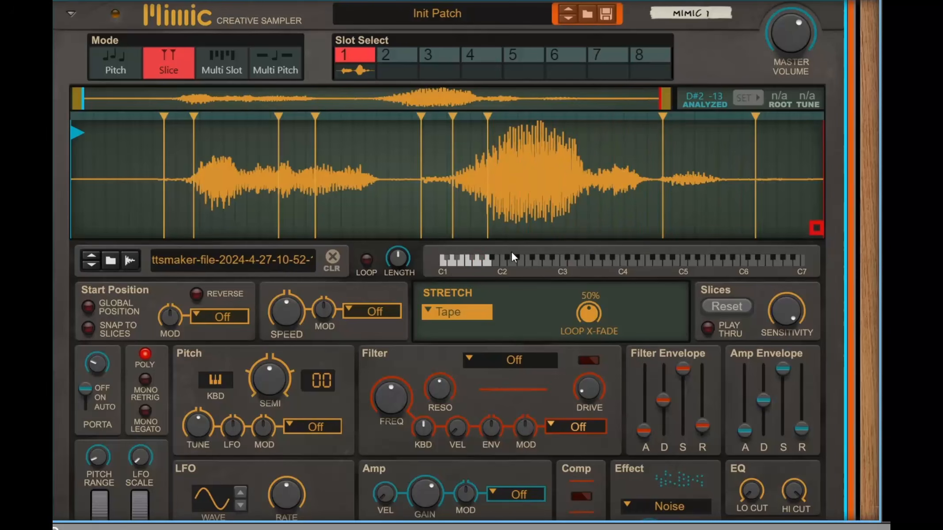
{"action": "left_click", "coordinate": [493, 196]}
{"action": "mouse_move", "coordinate": [488, 115]}
{"action": "left_mouse_down"}
{"action": "mouse_move", "coordinate": [457, 129]}
{"action": "mouse_move", "coordinate": [452, 116]}
{"action": "mouse_move", "coordinate": [469, 118]}
{"action": "mouse_move", "coordinate": [431, 129]}
{"action": "left_mouse_up"}
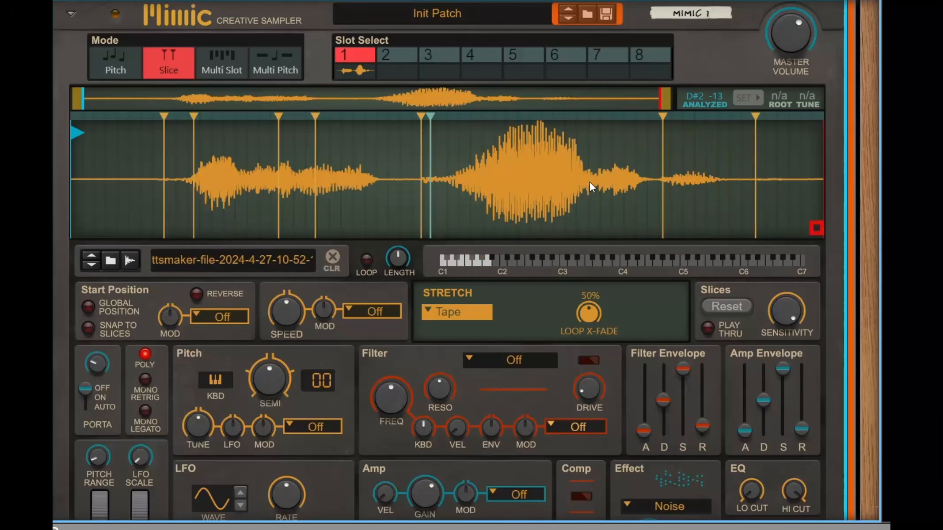
{"action": "left_click_drag", "start_coordinate": [432, 114], "coordinate": [515, 126]}
{"action": "left_click_drag", "start_coordinate": [433, 118], "coordinate": [457, 117]}
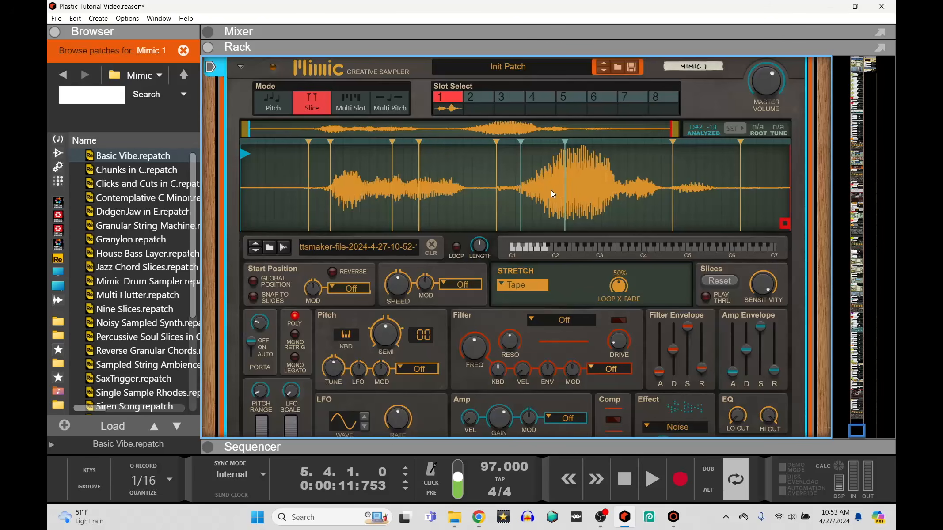
- Return to the sequencer and turn off solo on the Plastic and Woman Chop tracks and all remaining tracks
{"action": "left_click_drag", "start_coordinate": [537, 443], "coordinate": [537, 60]}
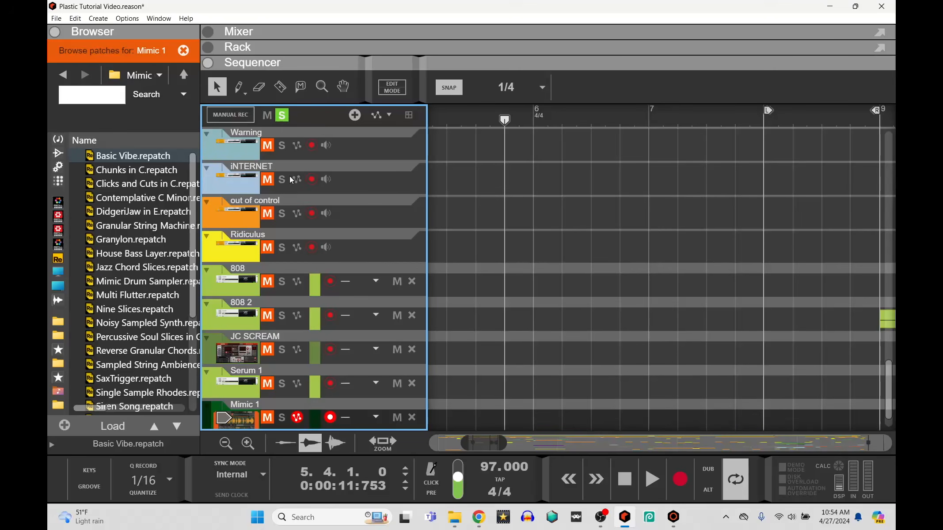
{"action": "scroll", "coordinate": [291, 178], "scroll_direction": "down", "scroll_amount": 2}
{"action": "scroll", "coordinate": [311, 305], "scroll_direction": "up", "scroll_amount": 5}
{"action": "scroll", "coordinate": [311, 304], "scroll_direction": "up", "scroll_amount": 10}
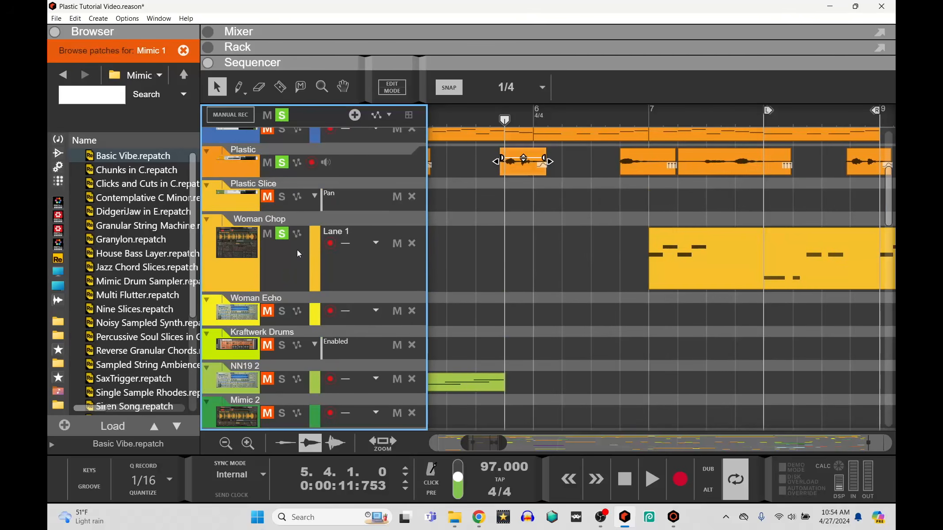
{"action": "left_click", "coordinate": [281, 163]}
{"action": "left_click", "coordinate": [282, 233]}
{"action": "scroll", "coordinate": [299, 256], "scroll_direction": "up", "scroll_amount": 2}
{"action": "scroll", "coordinate": [299, 256], "scroll_direction": "up", "scroll_amount": 3}
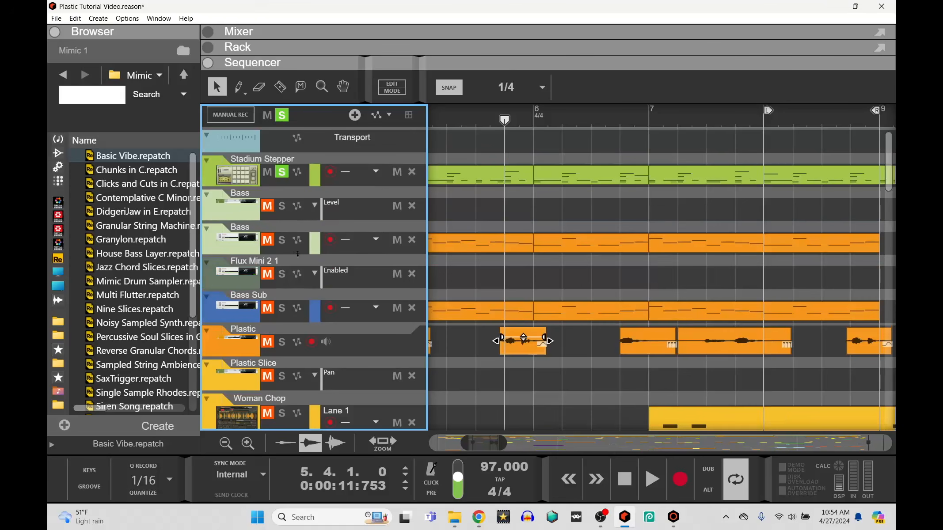
{"action": "left_click", "coordinate": [282, 115]}
- Play the arrangement from bar 16 through the Mimic 2 clip and show the Mimic 2 device in the rack
{"action": "left_click_drag", "start_coordinate": [488, 444], "coordinate": [573, 455]}
{"action": "scroll", "coordinate": [632, 323], "scroll_direction": "down", "scroll_amount": 2}
{"action": "scroll", "coordinate": [632, 322], "scroll_direction": "down", "scroll_amount": 3}
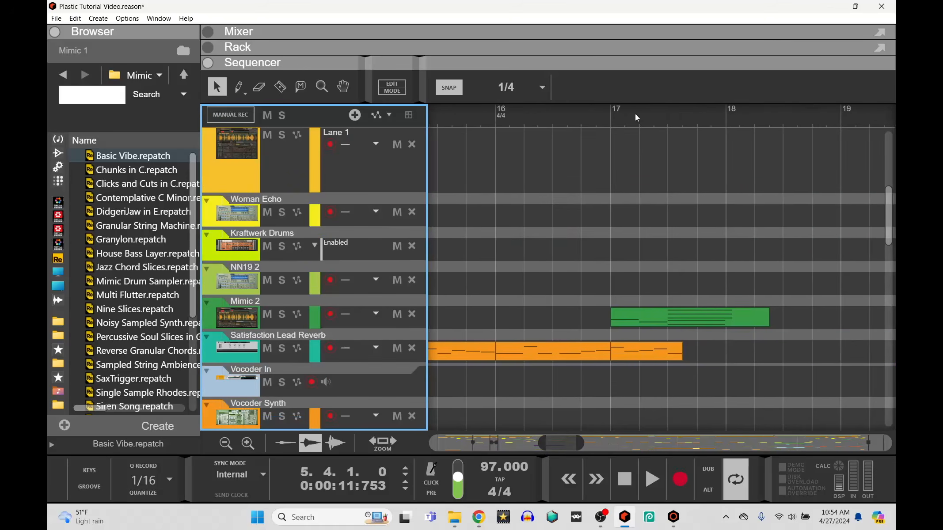
{"action": "left_click", "coordinate": [497, 117]}
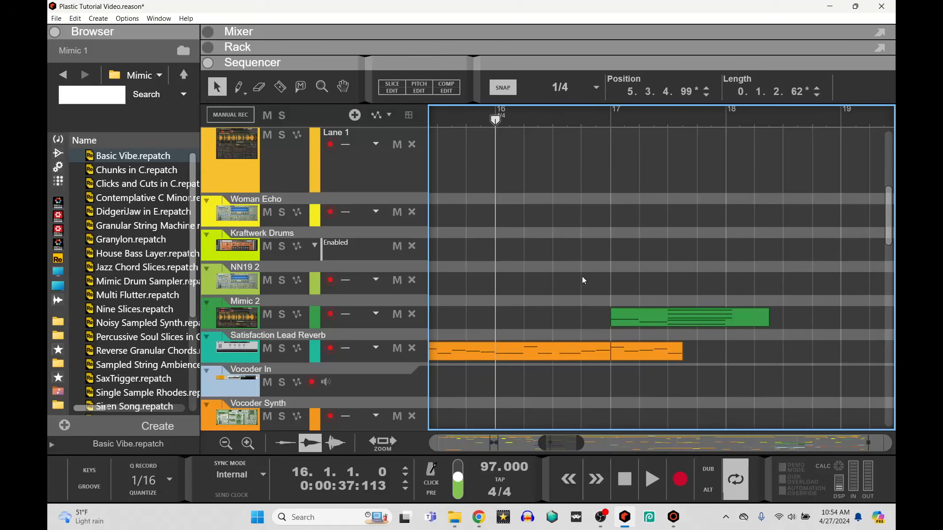
{"action": "key", "text": "space"}
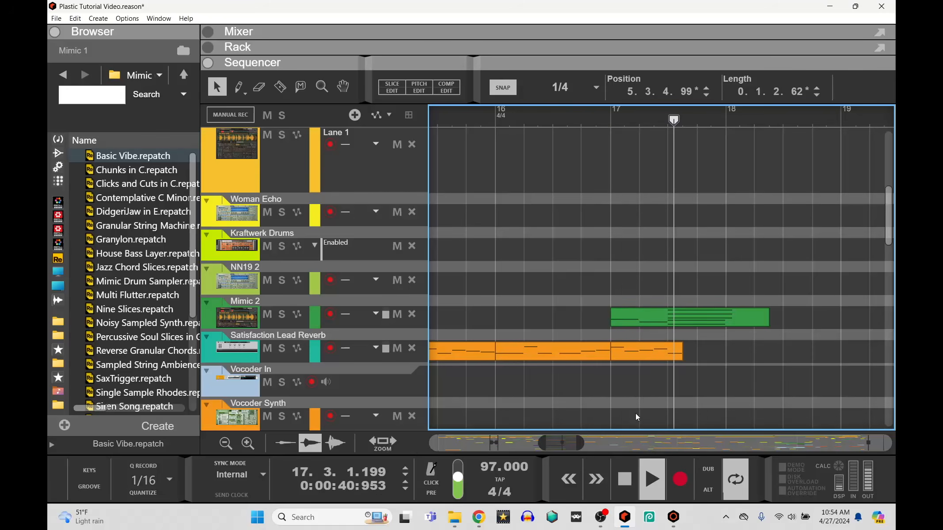
{"action": "key", "text": "space"}
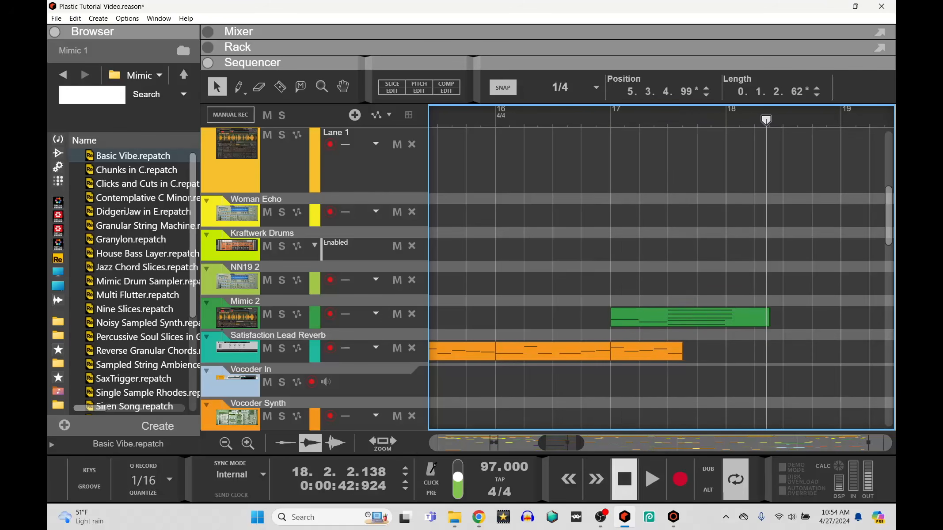
{"action": "double_click", "coordinate": [247, 321]}
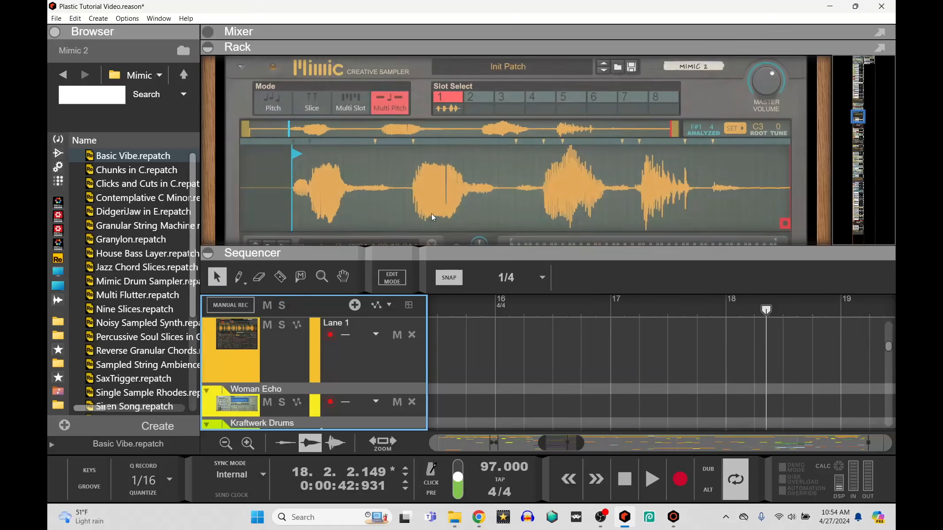
{"action": "left_click_drag", "start_coordinate": [456, 254], "coordinate": [455, 447]}
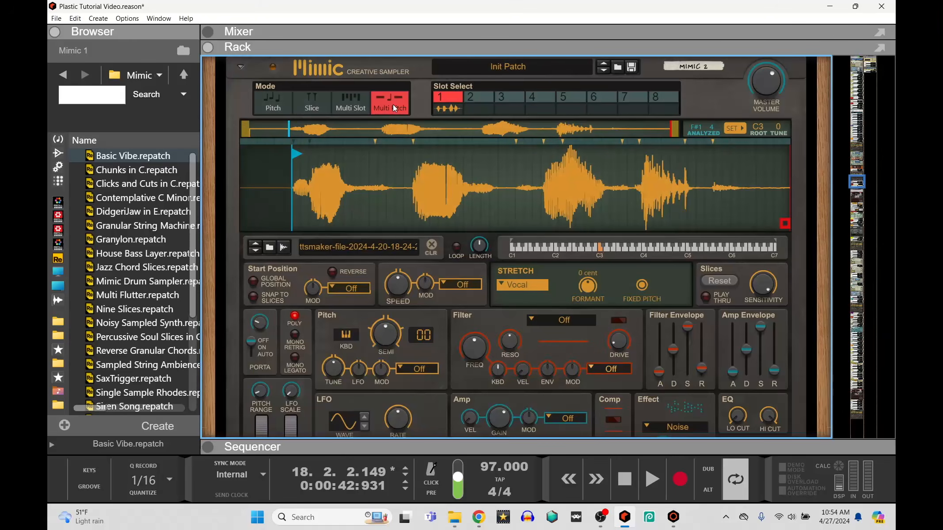
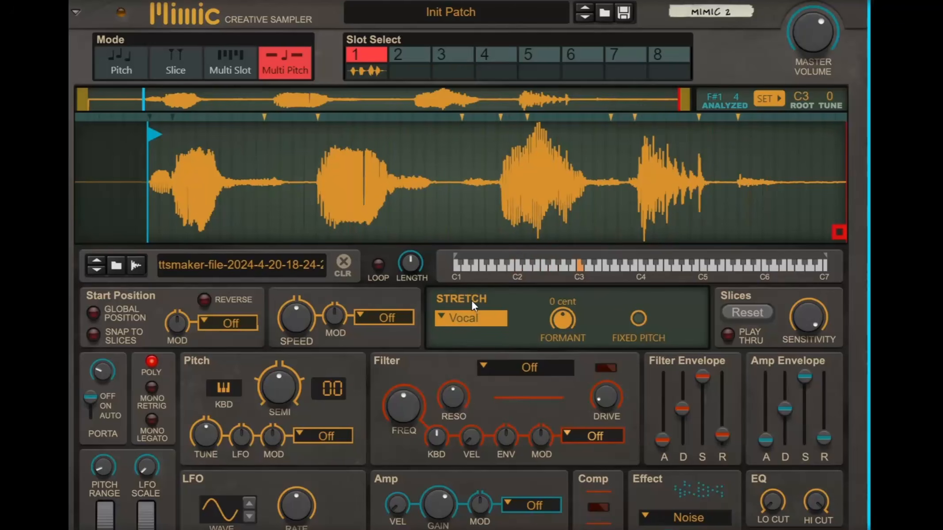
- Try the Granular, Melody and Tape stretch types on Mimic 2 and set the stretch type back to Vocal
{"action": "left_click", "coordinate": [442, 319]}
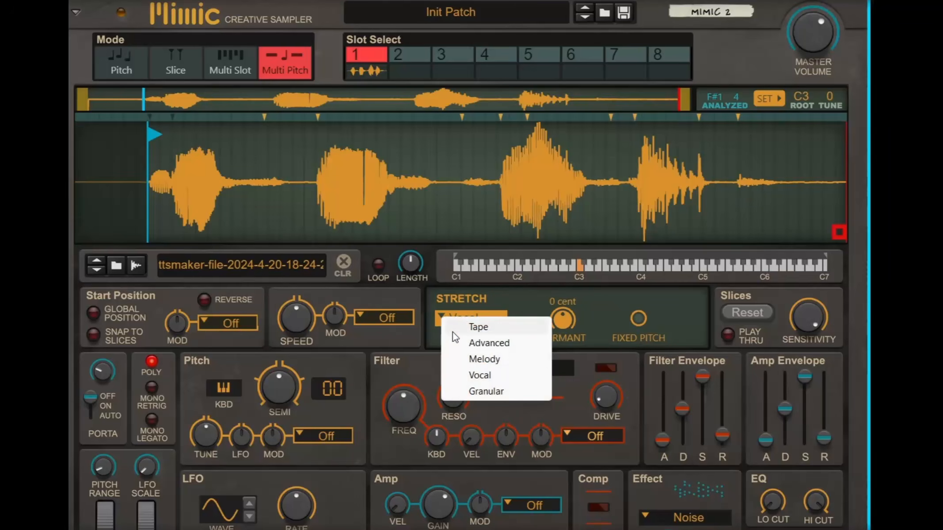
{"action": "left_click", "coordinate": [471, 392]}
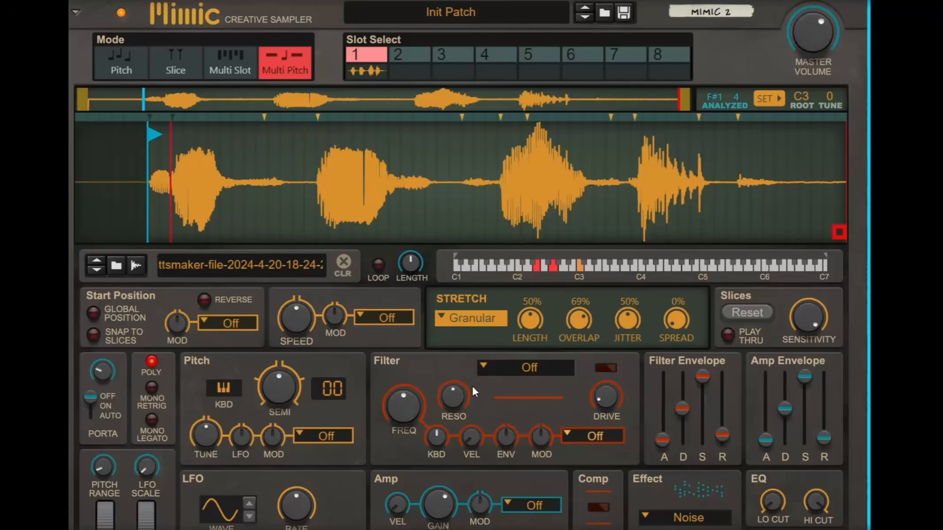
{"action": "left_click", "coordinate": [451, 318]}
{"action": "left_click", "coordinate": [478, 358]}
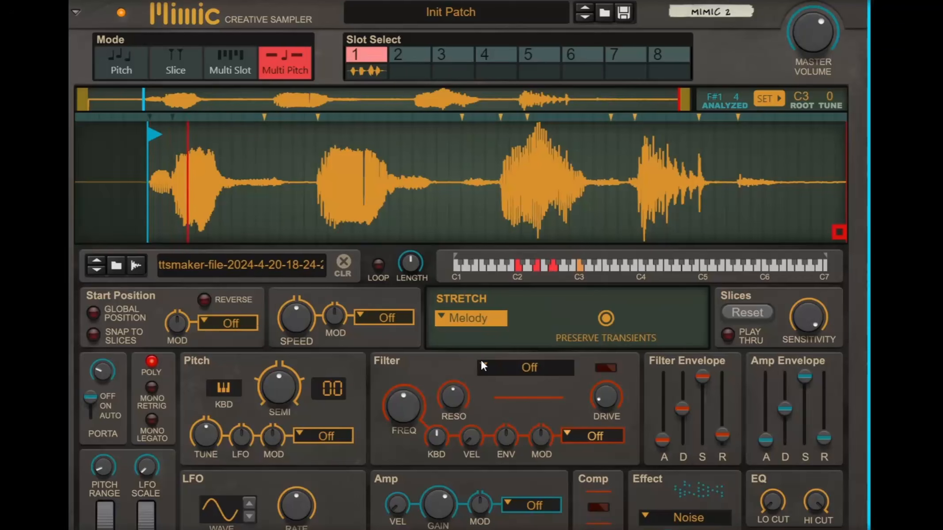
{"action": "left_click", "coordinate": [455, 318]}
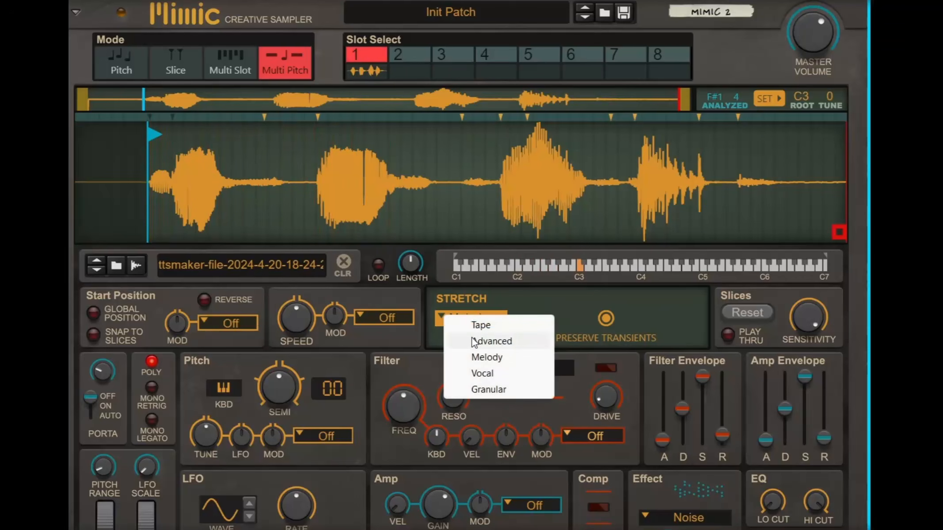
{"action": "left_click", "coordinate": [477, 324]}
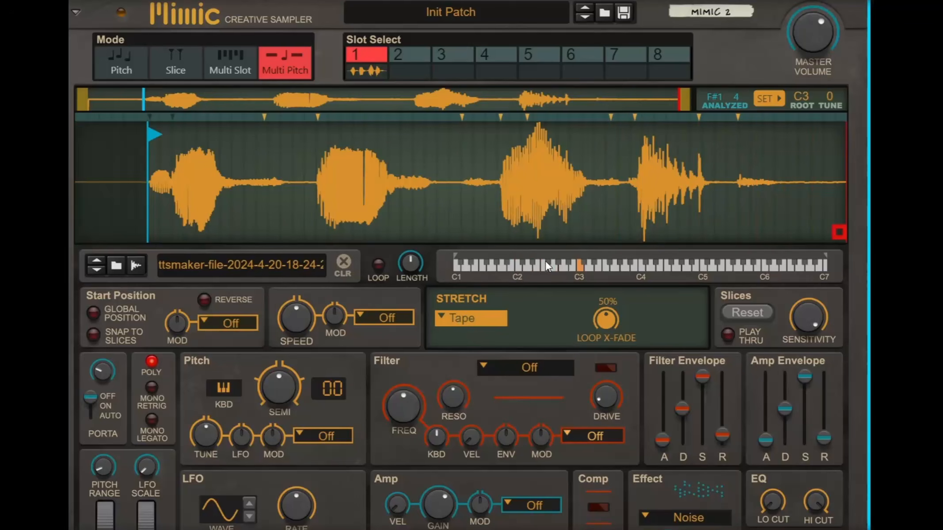
{"action": "left_click", "coordinate": [444, 318]}
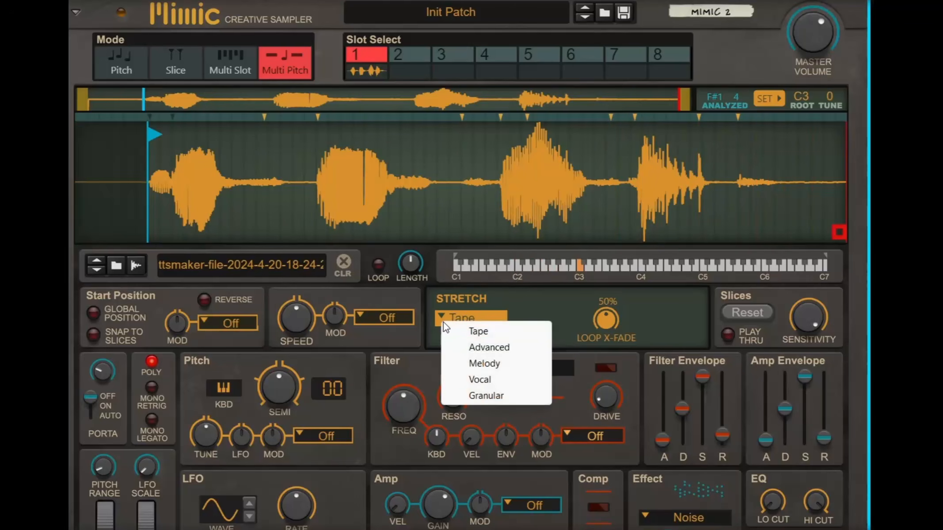
{"action": "left_click", "coordinate": [477, 380]}
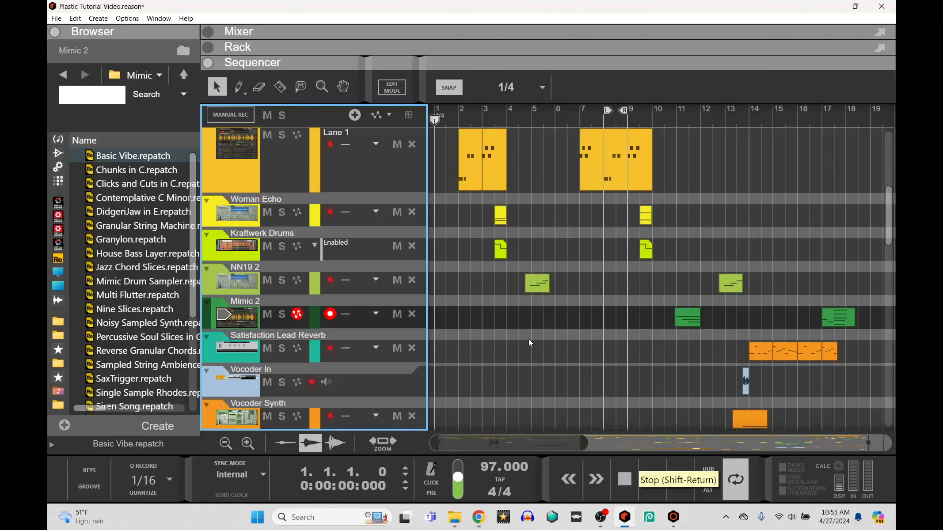
- Play the beginning of the song in the sequencer and stop playback
{"action": "scroll", "coordinate": [529, 342], "scroll_direction": "up", "scroll_amount": 5}
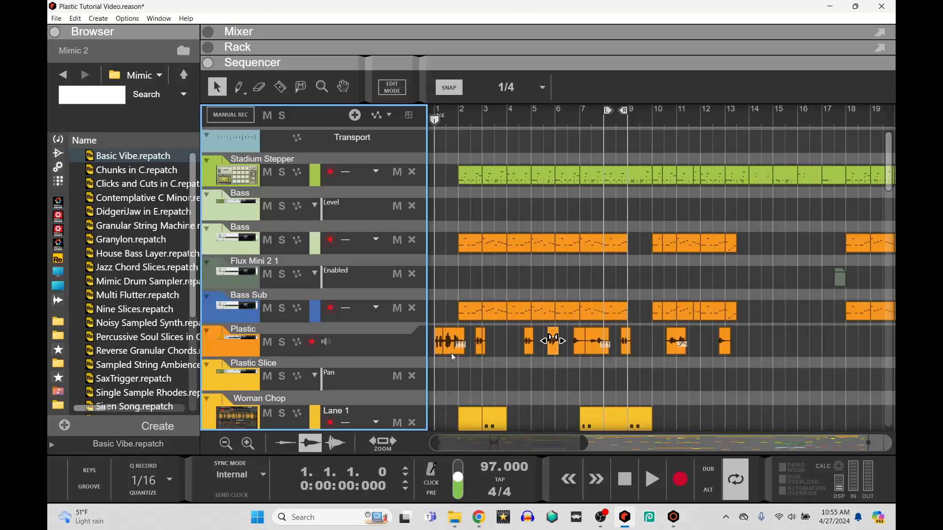
{"action": "left_click", "coordinate": [653, 477]}
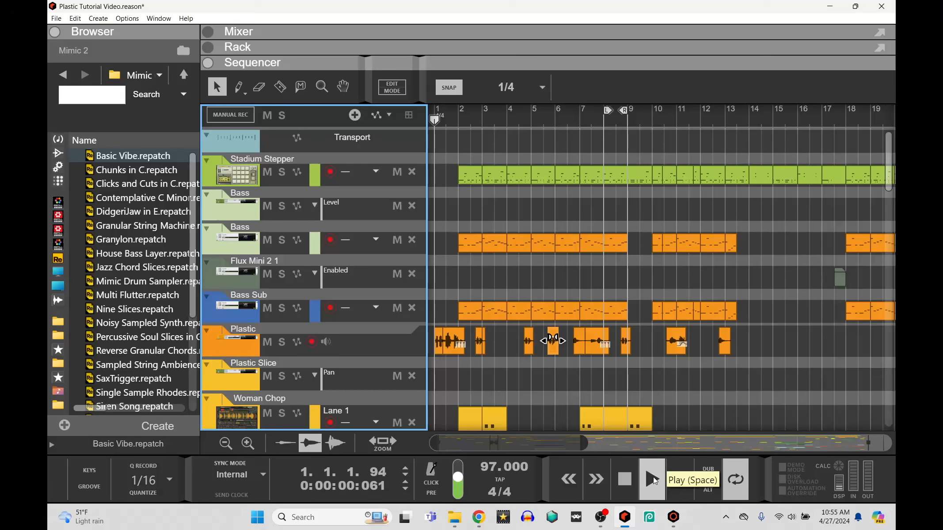
{"action": "left_click", "coordinate": [625, 491]}
- Time-stretch the Plastic track clip at 1.2.3.0 to a length of 0.2.2.0 and play the song from the start
{"action": "left_click_drag", "start_coordinate": [586, 443], "coordinate": [454, 433]}
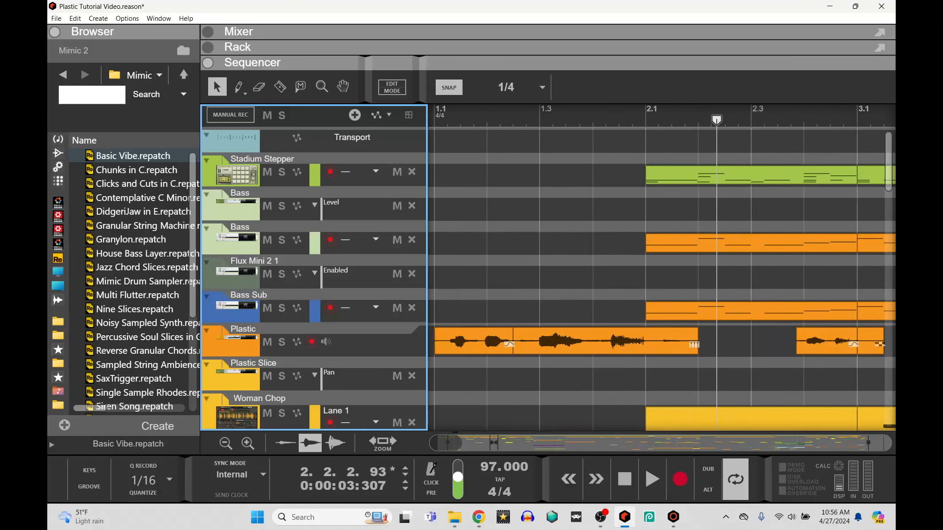
{"action": "left_click", "coordinate": [563, 342]}
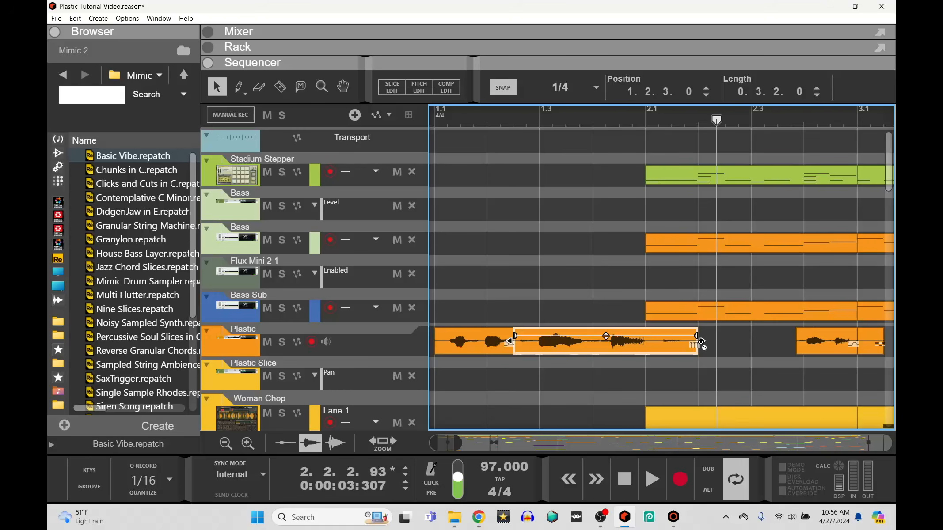
{"action": "left_click_drag", "start_coordinate": [701, 342], "coordinate": [642, 344]}
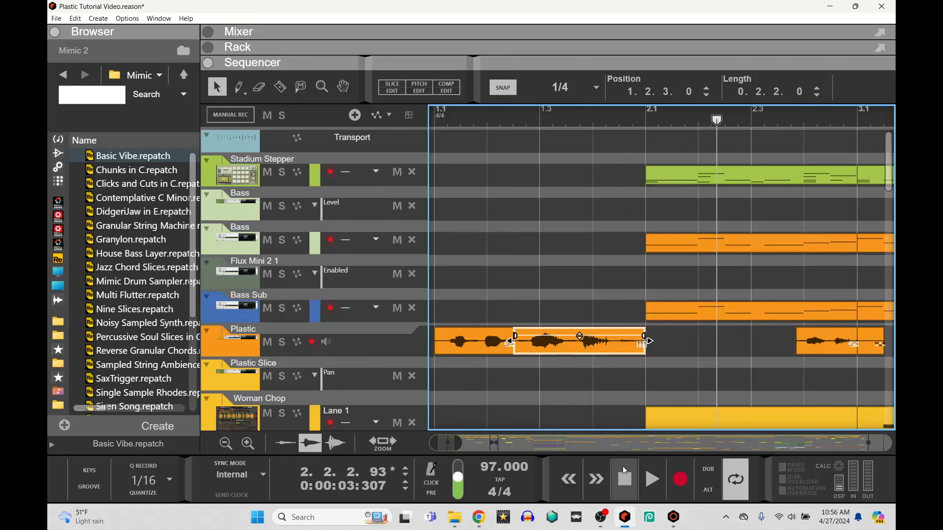
{"action": "left_click", "coordinate": [624, 478]}
{"action": "left_click", "coordinate": [649, 481]}
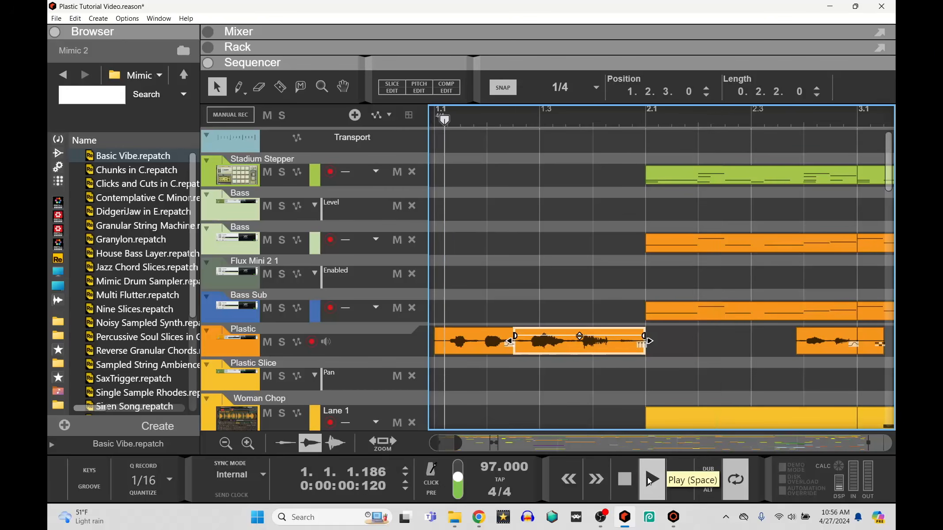
- Time-stretch the Plastic track clip at 1.2.3.0 to a length of 0.1.2.0 and play the song from the start
{"action": "left_click", "coordinate": [622, 481]}
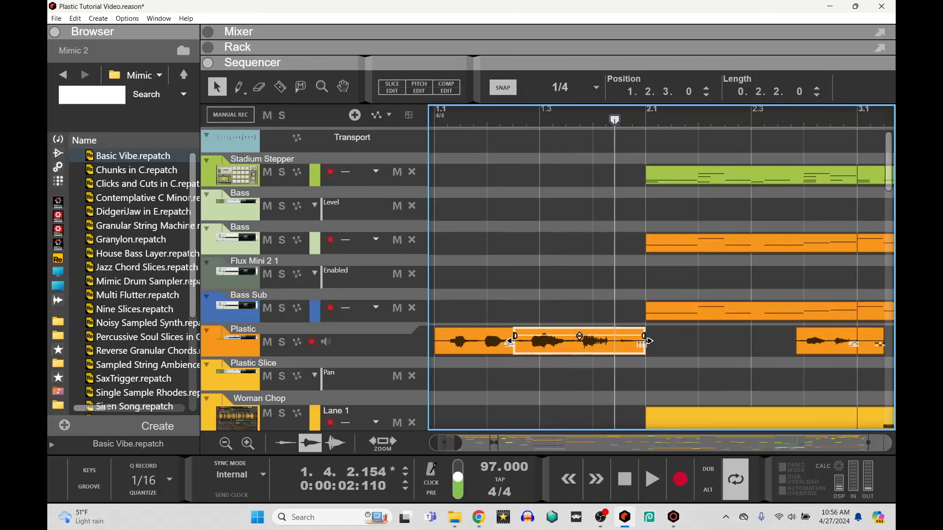
{"action": "left_click_drag", "start_coordinate": [596, 349], "coordinate": [592, 341]}
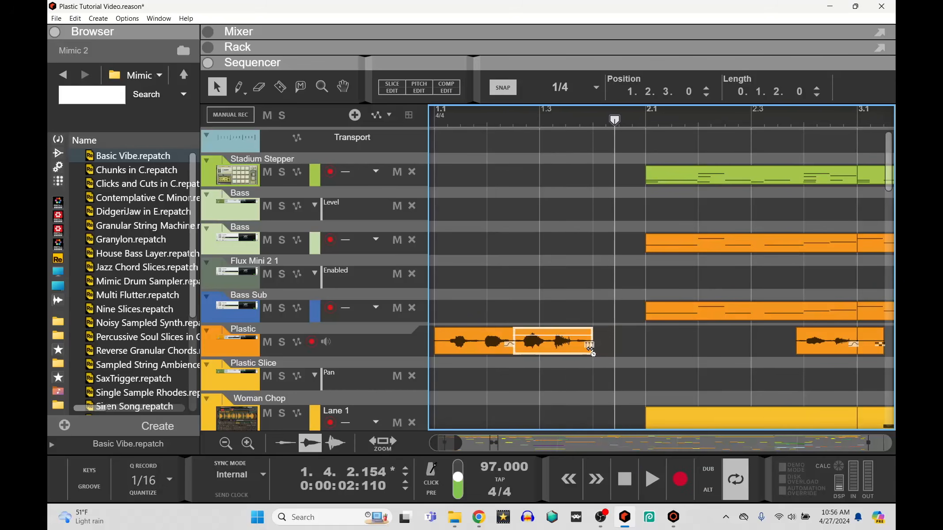
{"action": "left_click", "coordinate": [631, 484]}
{"action": "left_click", "coordinate": [649, 479]}
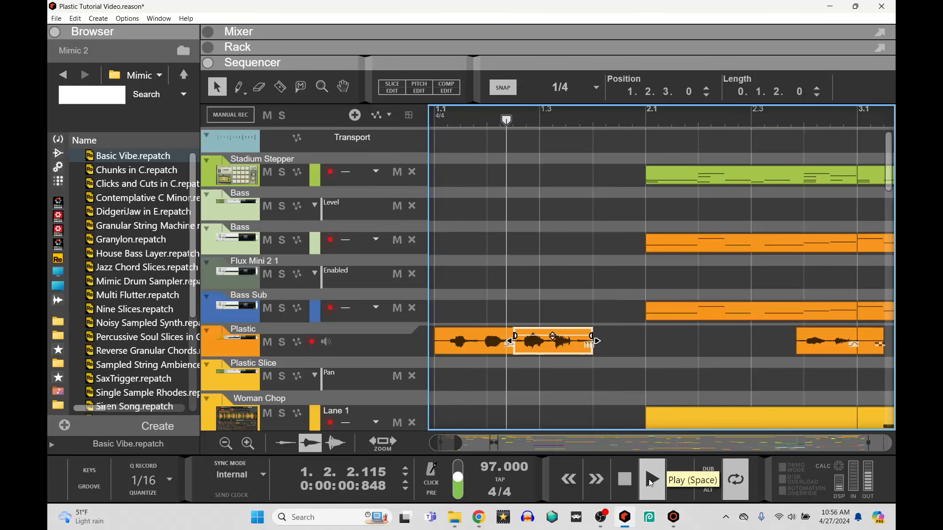
{"action": "left_click", "coordinate": [627, 481]}
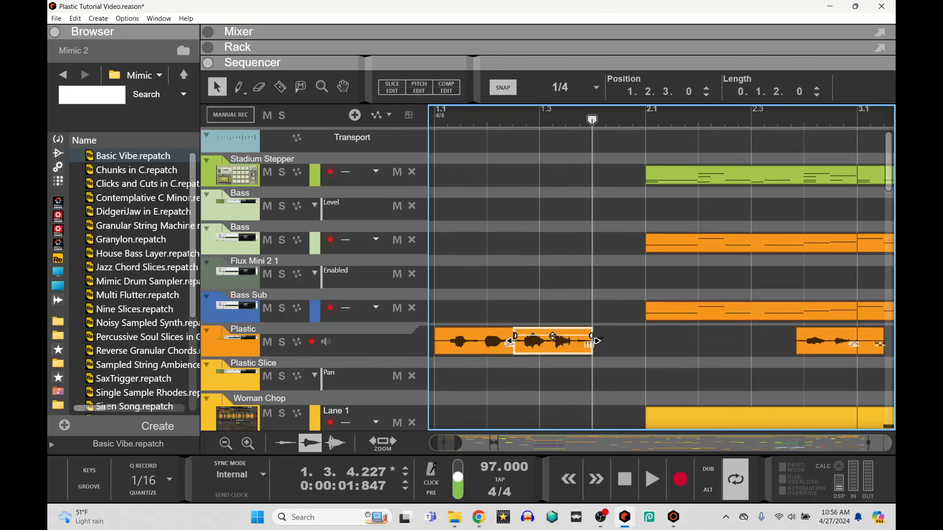
- Time-stretch the same Plastic clip out to a length of 1.0.2.0 and play it from the start of the song
{"action": "left_click_drag", "start_coordinate": [596, 340], "coordinate": [751, 340]}
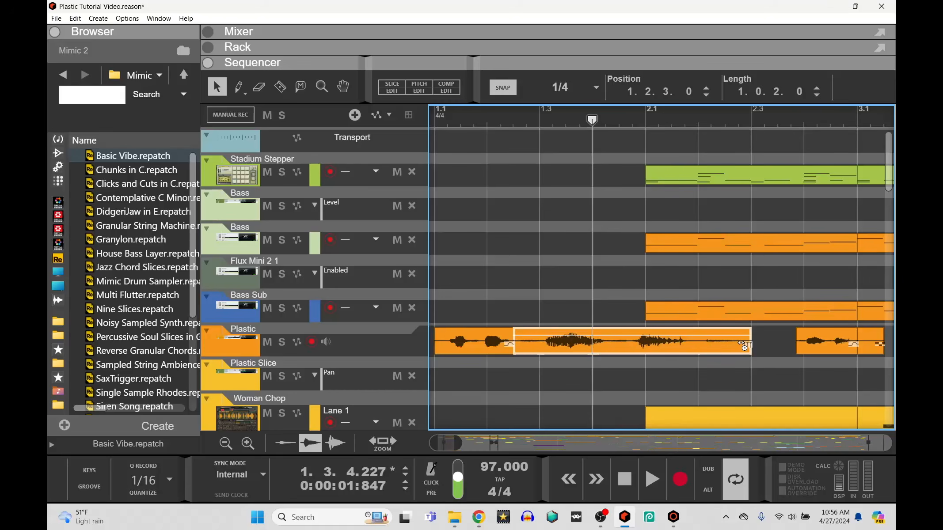
{"action": "left_click", "coordinate": [624, 479]}
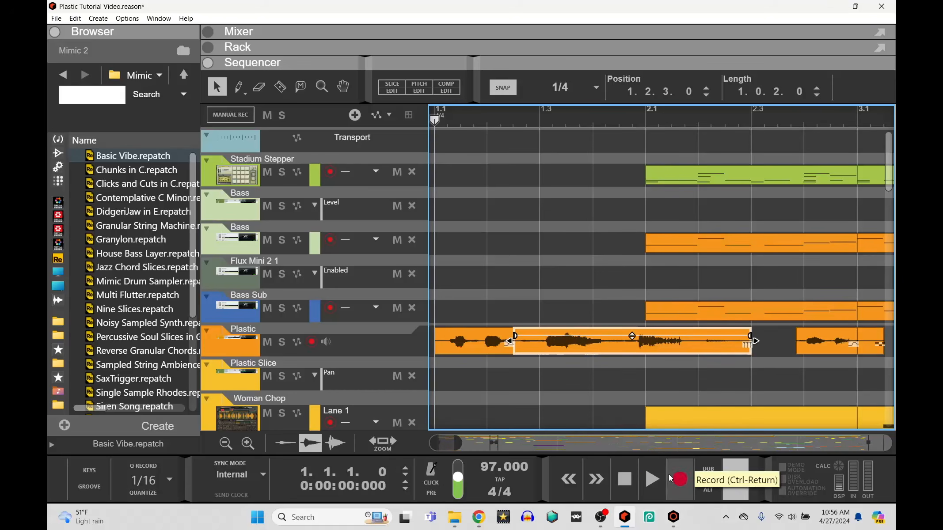
{"action": "left_click", "coordinate": [645, 481]}
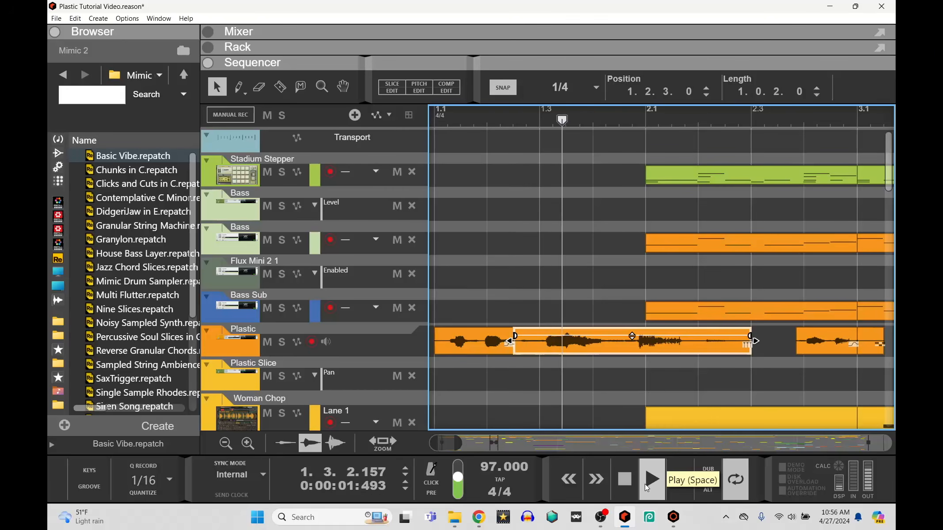
{"action": "left_click", "coordinate": [629, 480]}
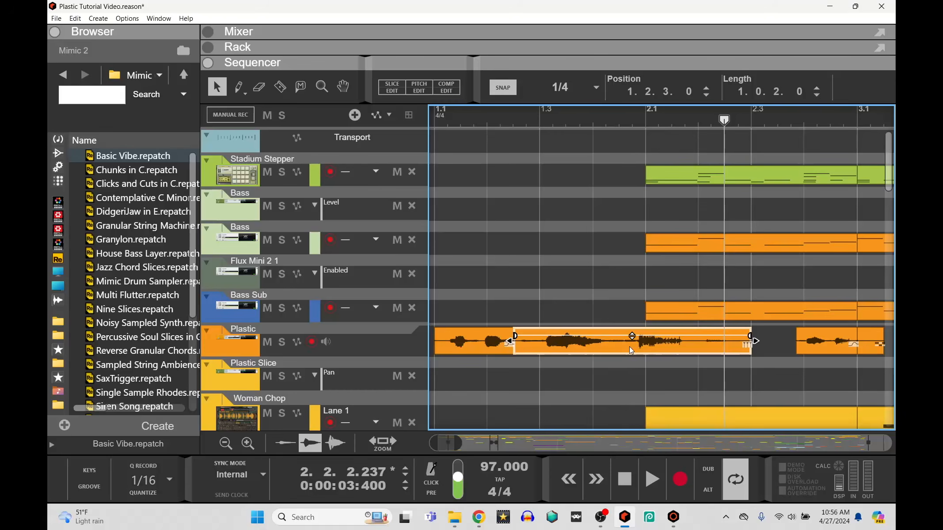
- Try shortening the Plastic clip to a length of 0.2.2.0, and undo the trim and the preceding stretch edits
{"action": "left_click_drag", "start_coordinate": [750, 339], "coordinate": [641, 341]}
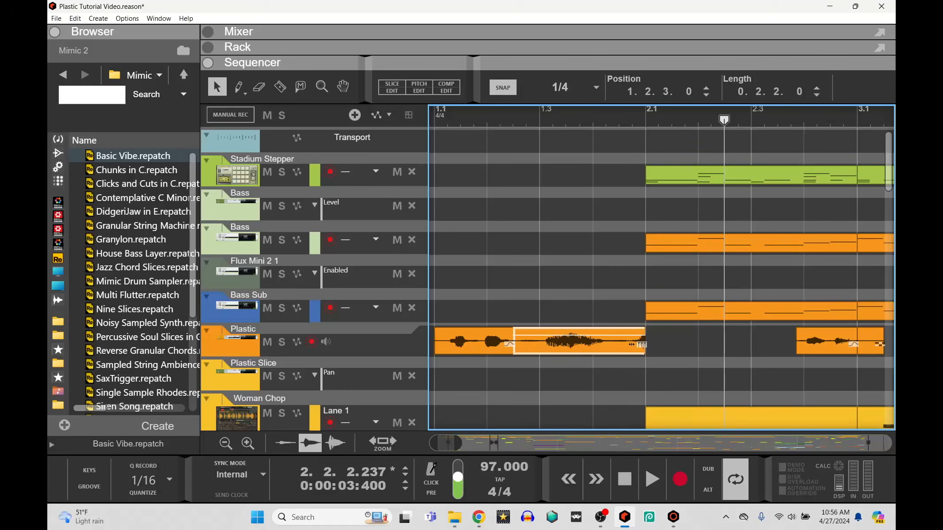
{"action": "key", "text": "ctrl+z"}
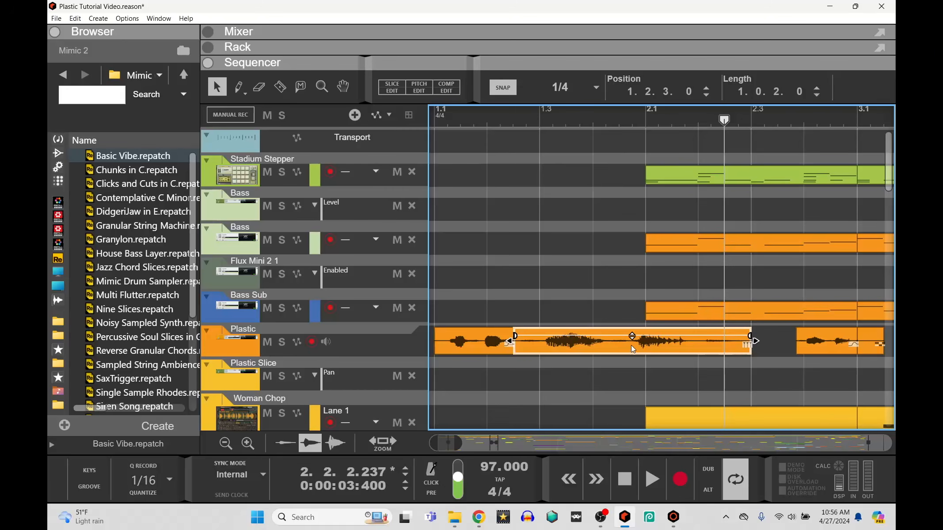
{"action": "key", "text": "ctrl+y"}
{"action": "key", "text": "ctrl+y"}
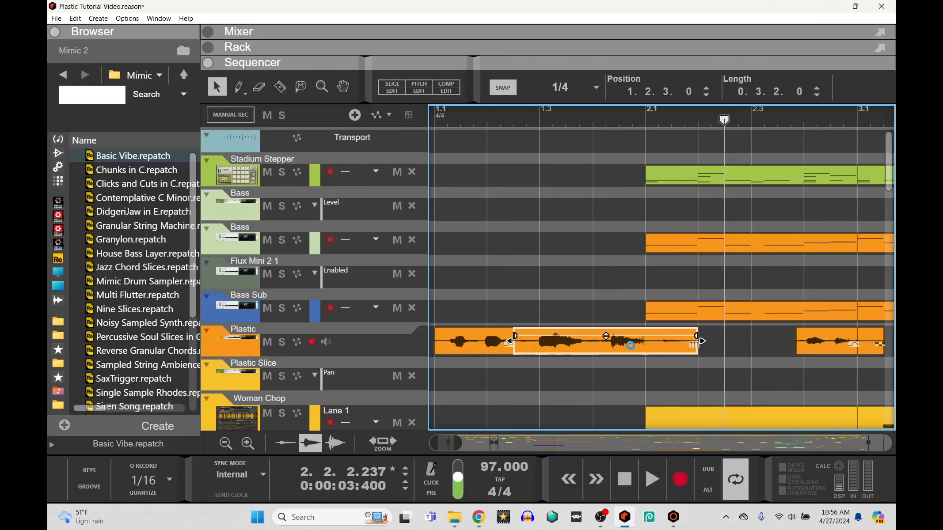
{"action": "key", "text": "ctrl+z"}
- Play the arrangement from 4.3.1.0 through the Plastic vocal clips before bars 5 and 6, and stop playback
{"action": "left_click_drag", "start_coordinate": [566, 445], "coordinate": [608, 445]}
{"action": "scroll", "coordinate": [625, 402], "scroll_direction": "up", "scroll_amount": 6}
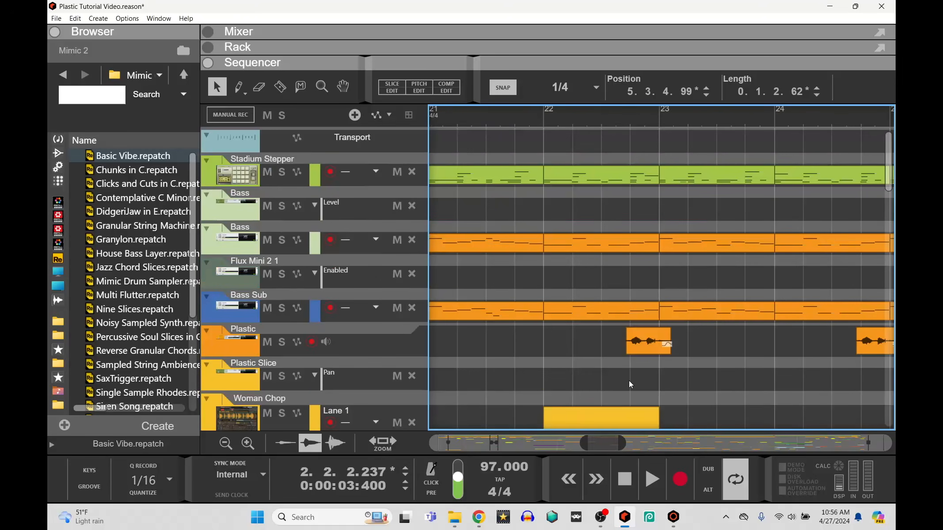
{"action": "left_click_drag", "start_coordinate": [602, 443], "coordinate": [480, 455]}
{"action": "left_click", "coordinate": [521, 111]}
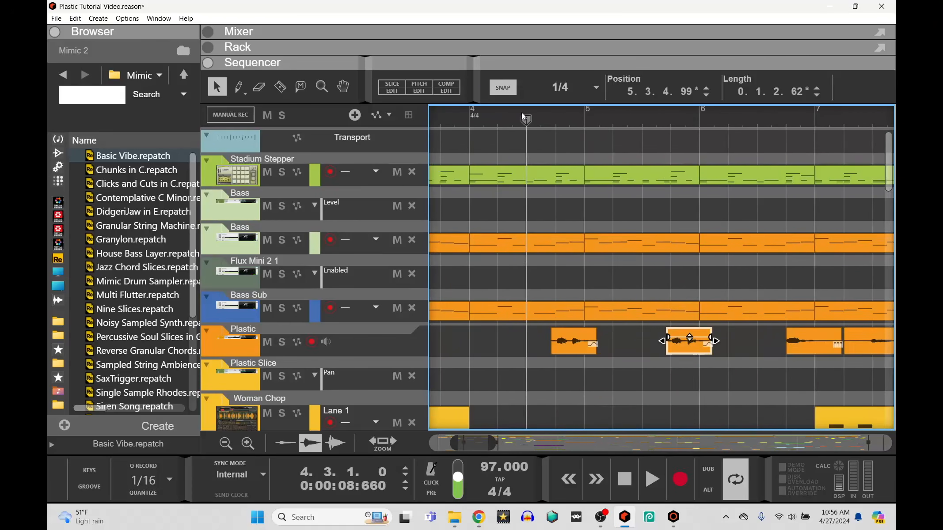
{"action": "key", "text": "space"}
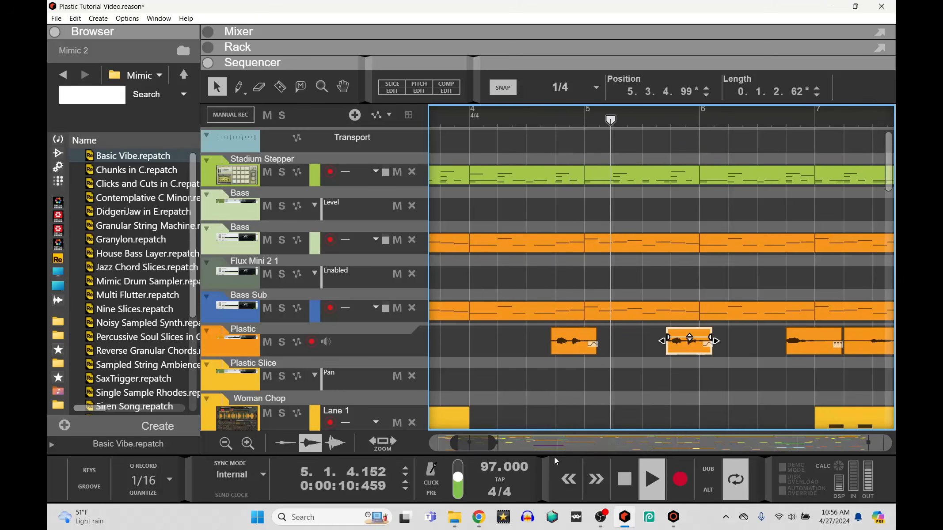
{"action": "left_click", "coordinate": [623, 479]}
- Solo the Plastic track and play its vocal clip from 4.4.1.0
{"action": "left_click", "coordinate": [282, 342]}
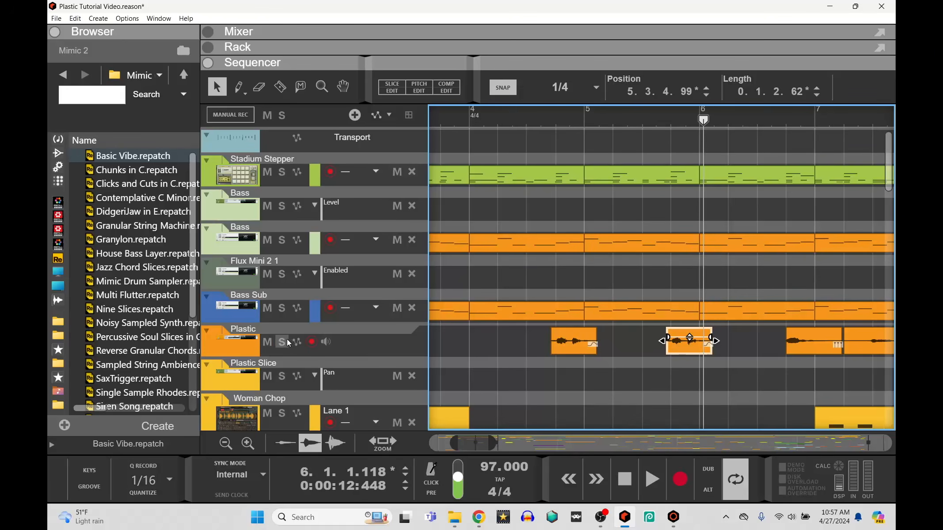
{"action": "left_click", "coordinate": [661, 117]}
{"action": "key", "text": "space"}
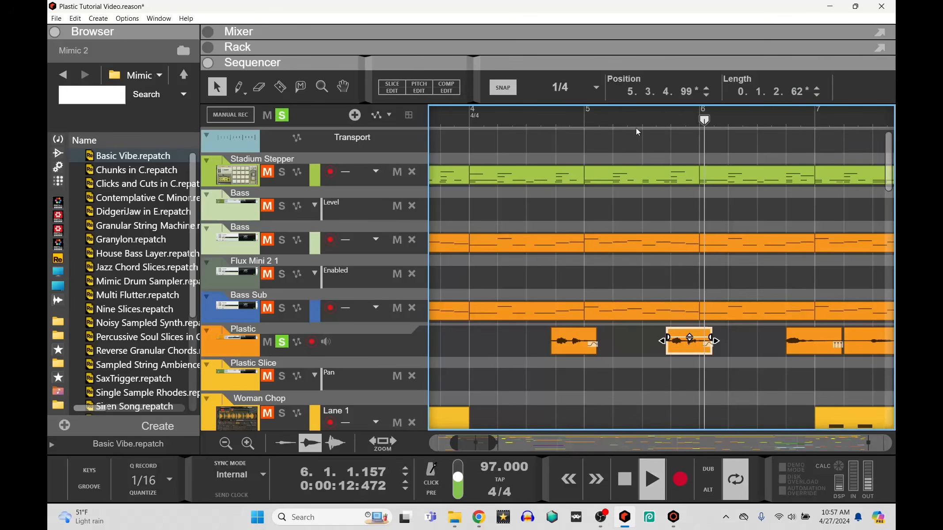
{"action": "key", "text": "space"}
{"action": "left_click", "coordinate": [553, 127]}
{"action": "left_click", "coordinate": [554, 124]}
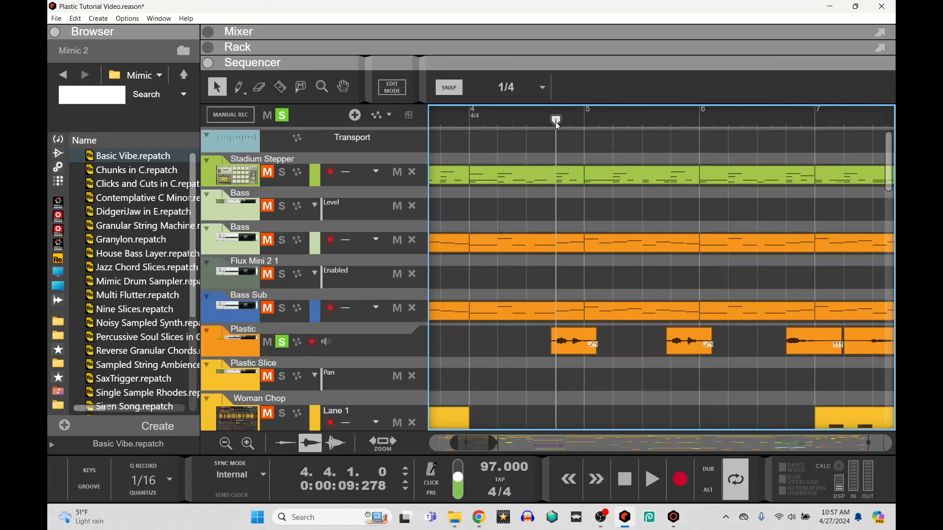
{"action": "key", "text": "space"}
{"action": "key", "text": "space"}
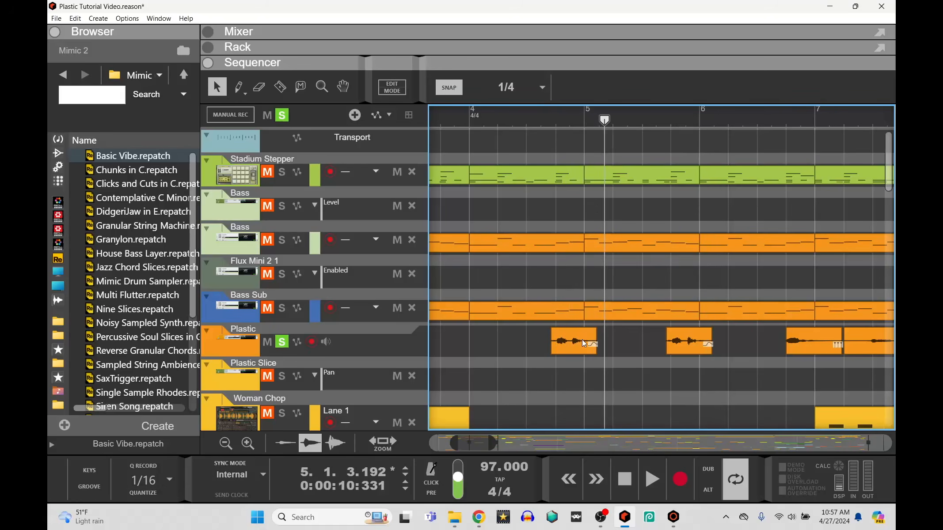
- Play the soloed Plastic clip just before bar 6 and open it in Pitch Edit mode for a close-up view of its notes
{"action": "left_click", "coordinate": [669, 126]}
{"action": "key", "text": "space"}
{"action": "key", "text": "space"}
{"action": "double_click", "coordinate": [686, 343]}
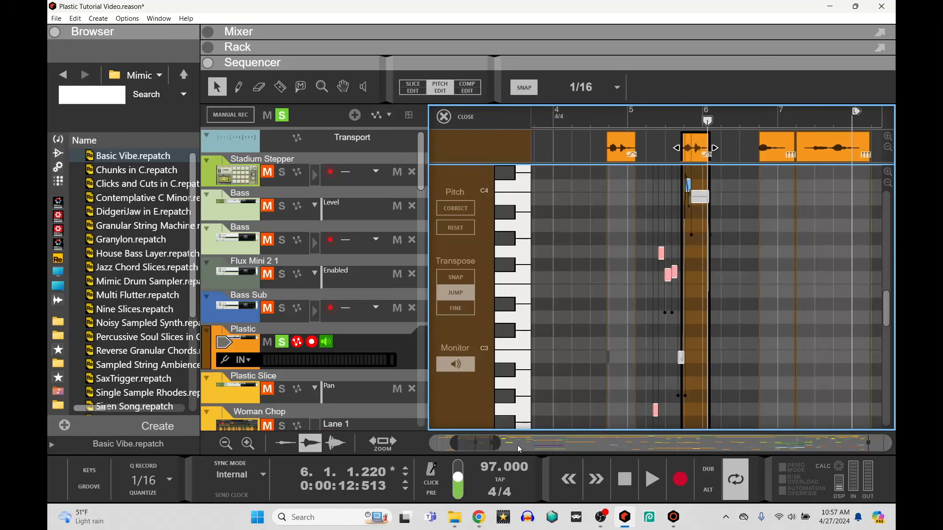
{"action": "left_click_drag", "start_coordinate": [494, 445], "coordinate": [485, 447]}
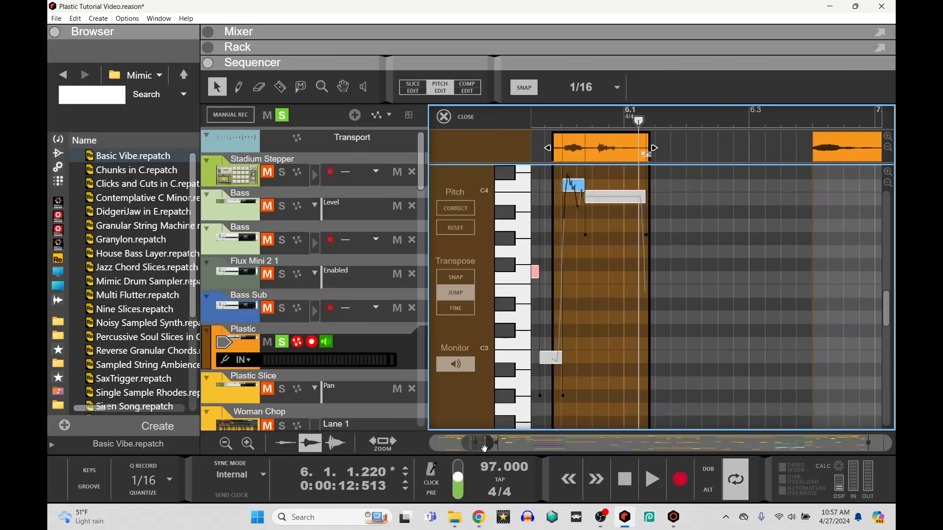
- Select both pitch notes of the vocal clip on the Plastic track, transpose them up to D5, and play the clip
{"action": "scroll", "coordinate": [599, 224], "scroll_direction": "up", "scroll_amount": 3}
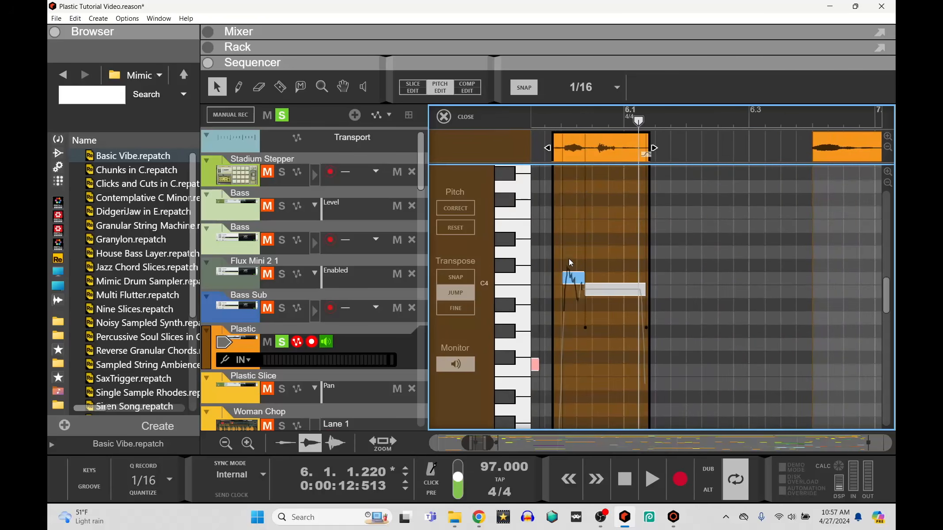
{"action": "left_click_drag", "start_coordinate": [573, 254], "coordinate": [629, 302]}
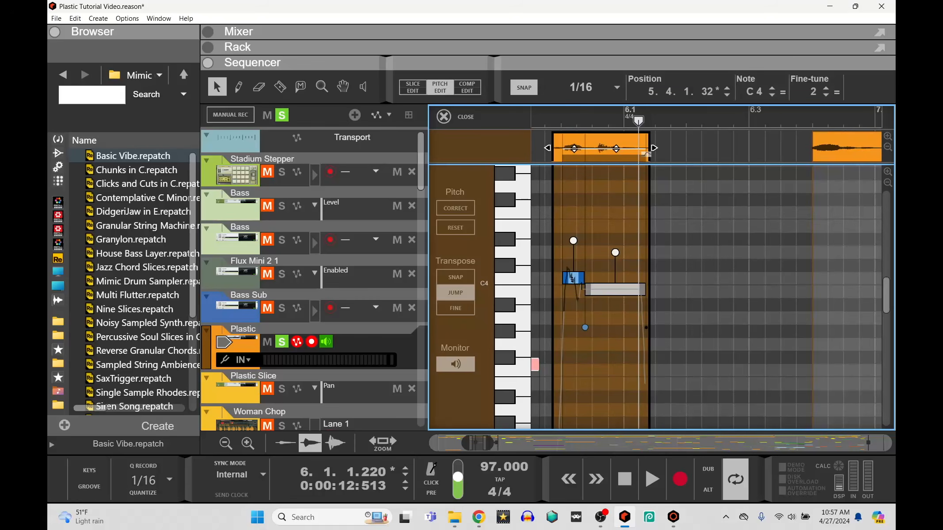
{"action": "left_click_drag", "start_coordinate": [573, 278], "coordinate": [573, 171]}
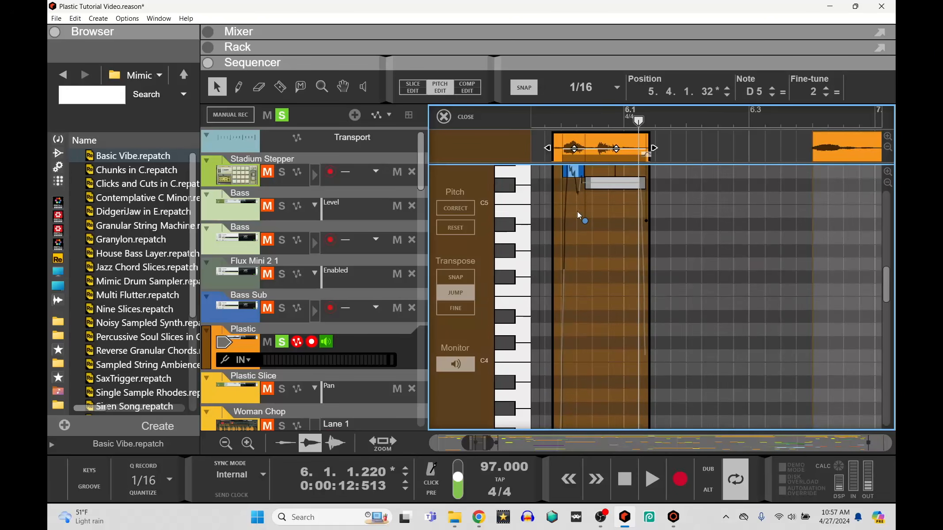
{"action": "left_click", "coordinate": [550, 125]}
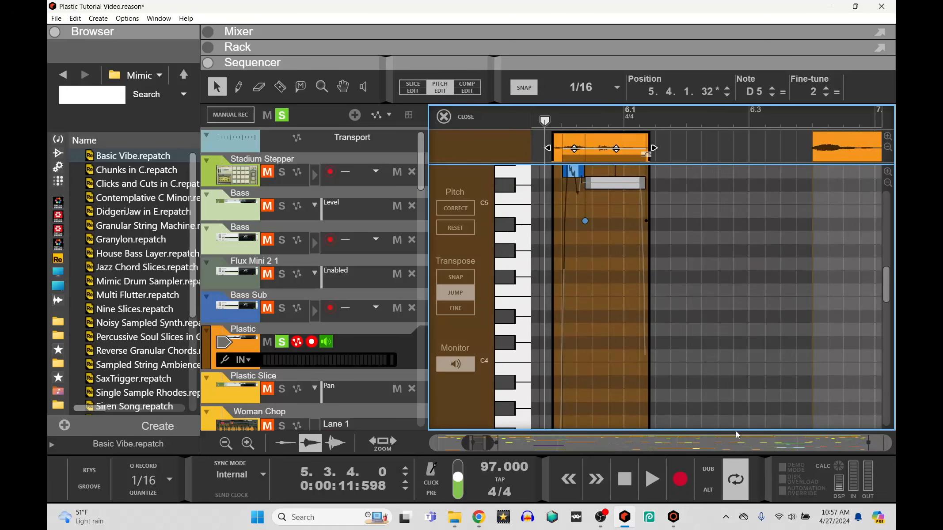
{"action": "left_click", "coordinate": [658, 482]}
{"action": "left_click", "coordinate": [624, 479]}
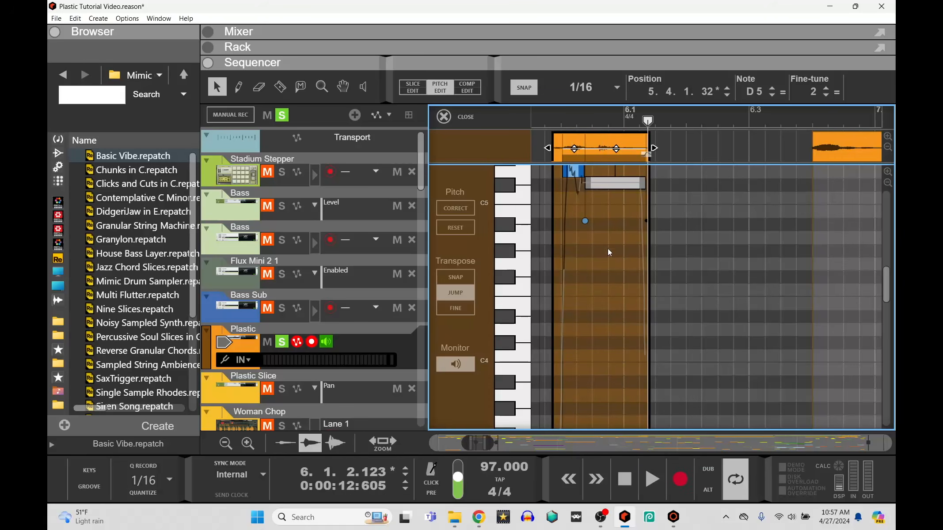
- Transpose the two selected notes down so the first one sits at C#3, and play the clip
{"action": "left_click_drag", "start_coordinate": [577, 172], "coordinate": [592, 396]}
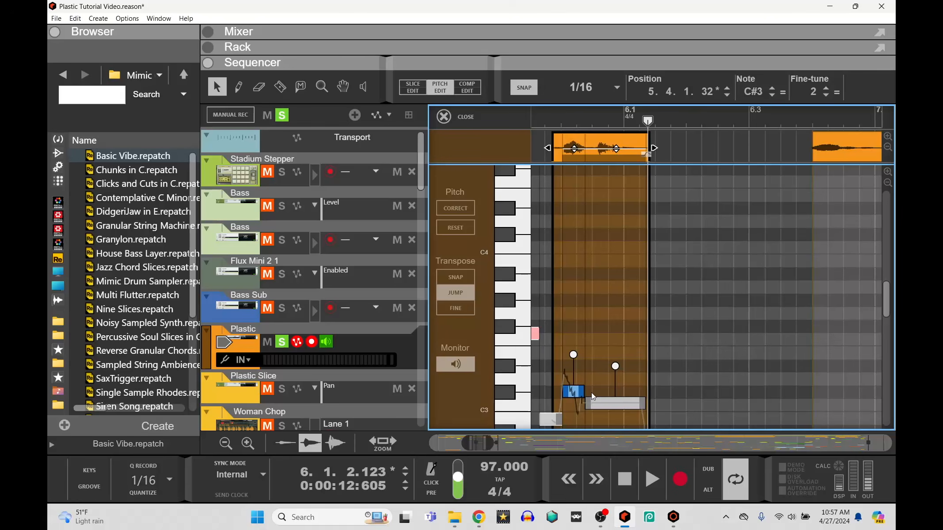
{"action": "left_click", "coordinate": [624, 479]}
{"action": "left_click", "coordinate": [664, 477]}
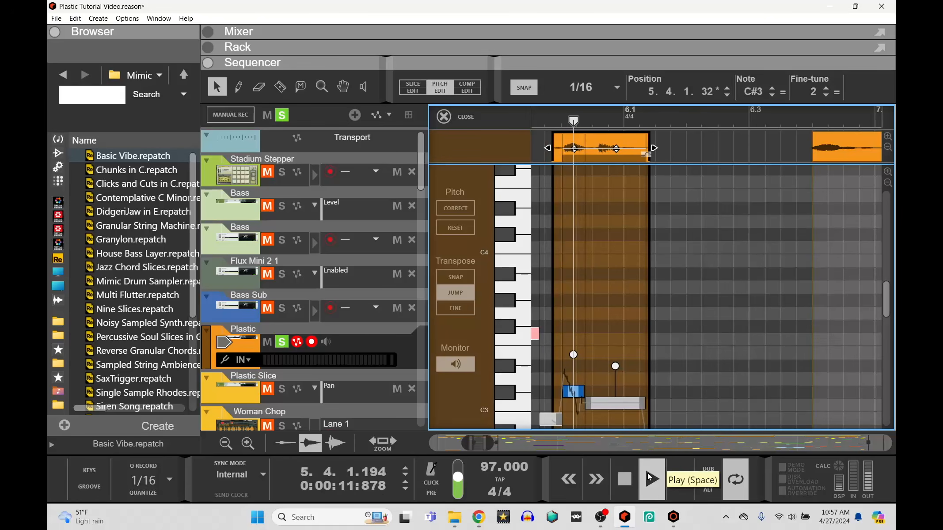
{"action": "left_click", "coordinate": [624, 479]}
- Lower the two selected notes until the first one sits at A#1, and play the clip
{"action": "left_click_drag", "start_coordinate": [573, 391], "coordinate": [573, 373]}
{"action": "left_click", "coordinate": [624, 479]}
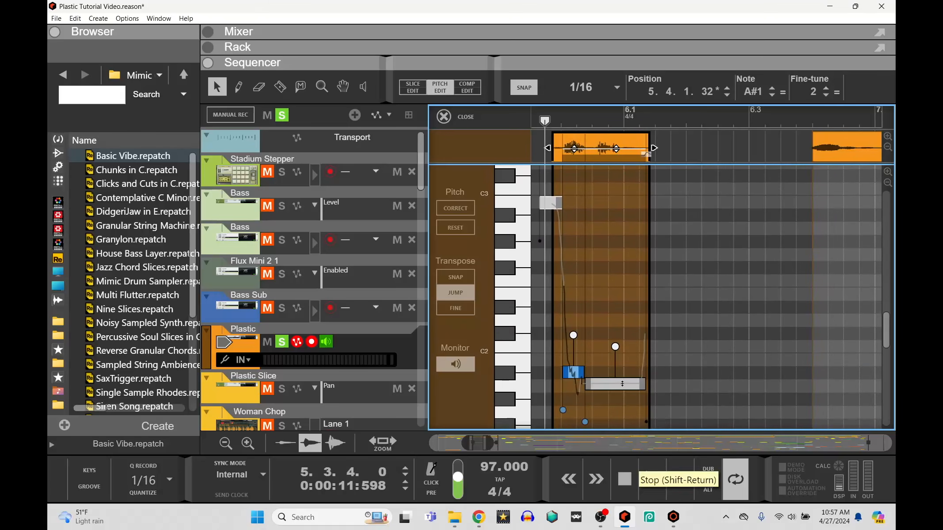
{"action": "left_click", "coordinate": [652, 481]}
{"action": "left_click", "coordinate": [631, 484]}
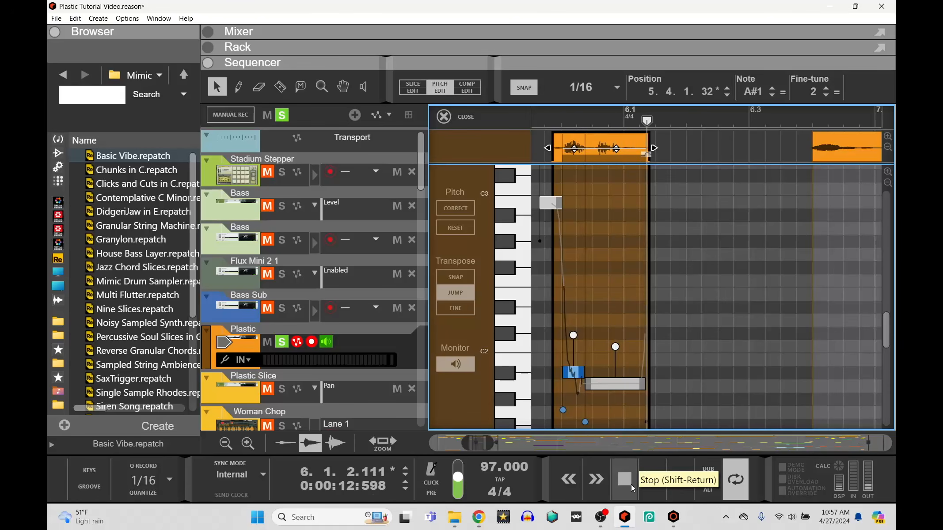
- Transpose the two selected notes further down so the first one sits at D1, and play the result
{"action": "mouse_move", "coordinate": [575, 377]}
{"action": "left_mouse_down"}
{"action": "mouse_move", "coordinate": [575, 436]}
{"action": "mouse_move", "coordinate": [574, 361]}
{"action": "mouse_move", "coordinate": [574, 372]}
{"action": "left_mouse_up"}
{"action": "left_click", "coordinate": [646, 480]}
{"action": "left_click", "coordinate": [632, 481]}
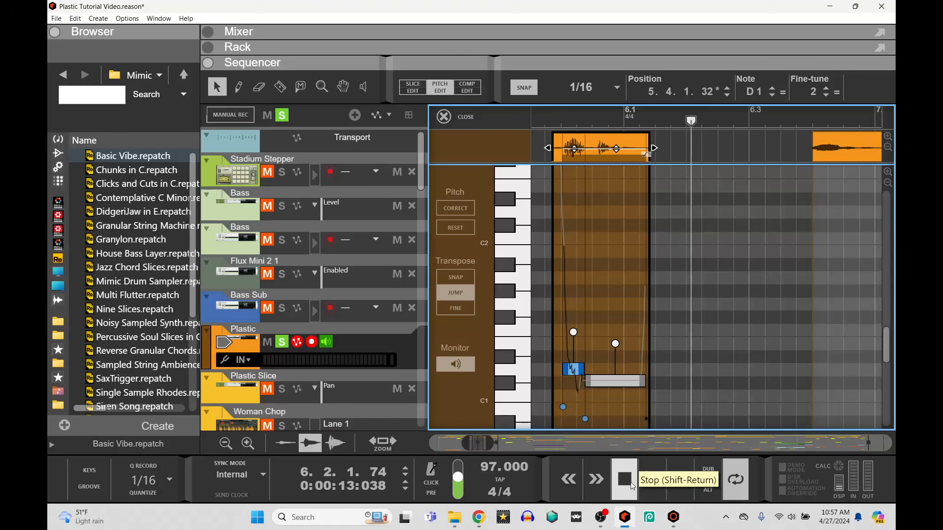
{"action": "left_click", "coordinate": [632, 481]}
{"action": "left_click", "coordinate": [644, 481]}
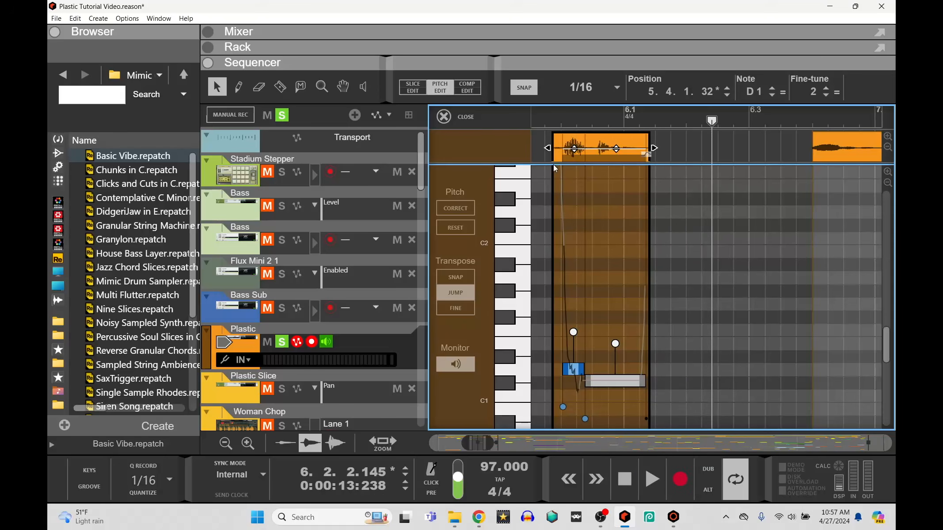
- Play the transposed vocal clip from position 5.4.1 and the full arrangement from bar 25
{"action": "left_click", "coordinate": [537, 131]}
{"action": "left_click", "coordinate": [557, 122]}
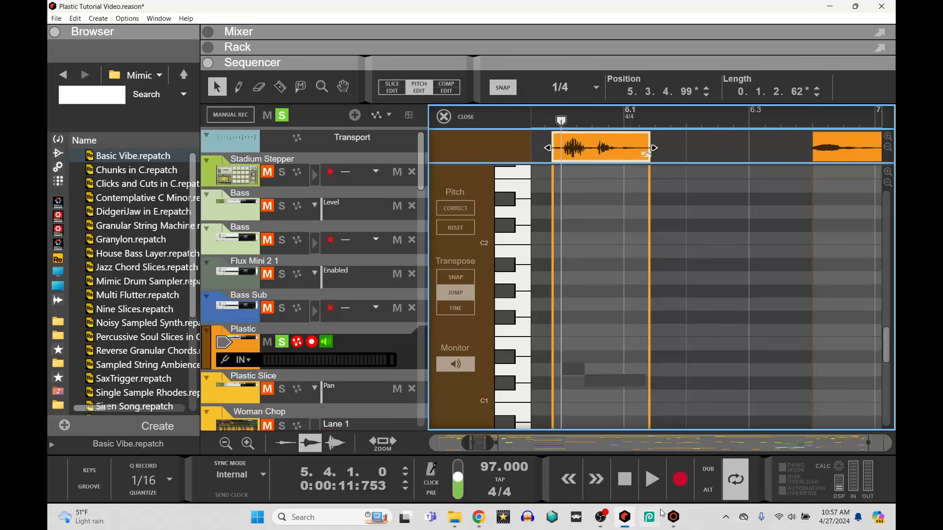
{"action": "left_click", "coordinate": [657, 493]}
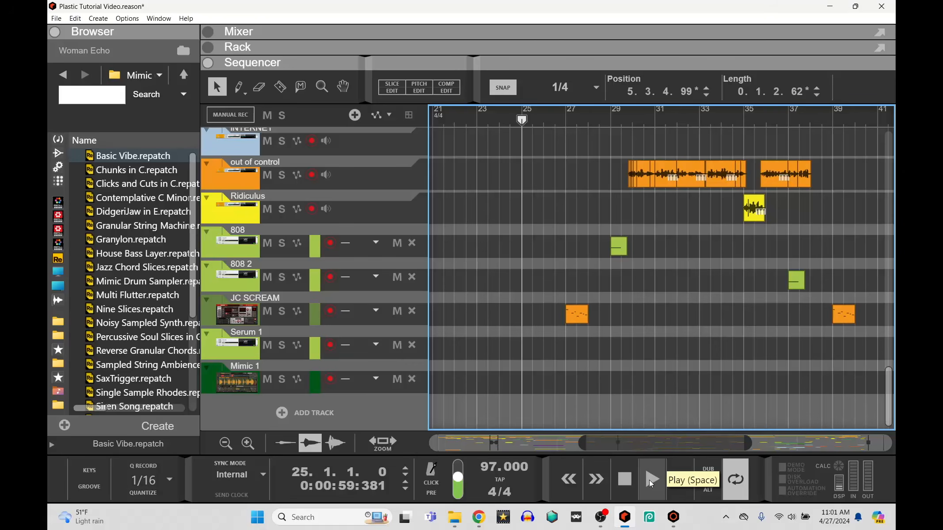
{"action": "left_click", "coordinate": [649, 479]}
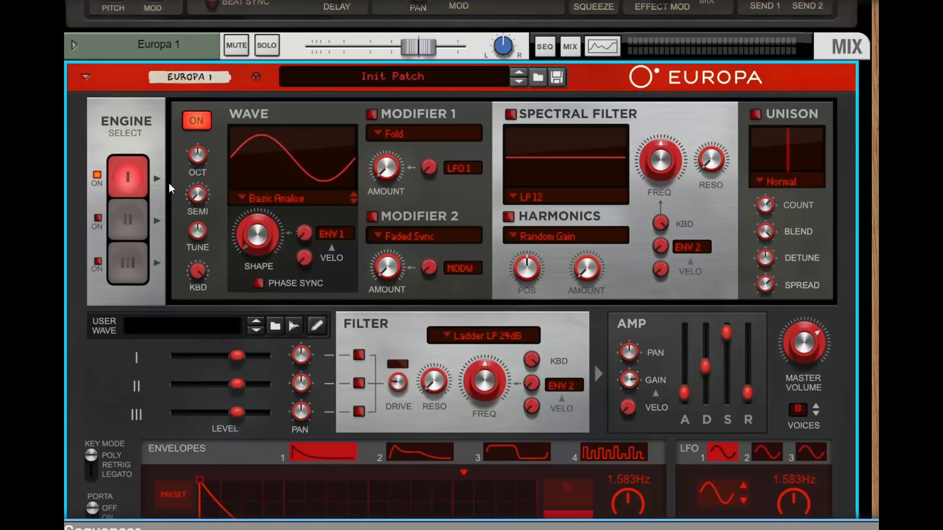
- Raise the octave of Europa's engine 1 and enable its Fold modifier with the amount turned up slightly
{"action": "mouse_move", "coordinate": [199, 144]}
{"action": "left_click_drag", "start_coordinate": [199, 143], "coordinate": [201, 141]}
{"action": "left_click", "coordinate": [372, 114]}
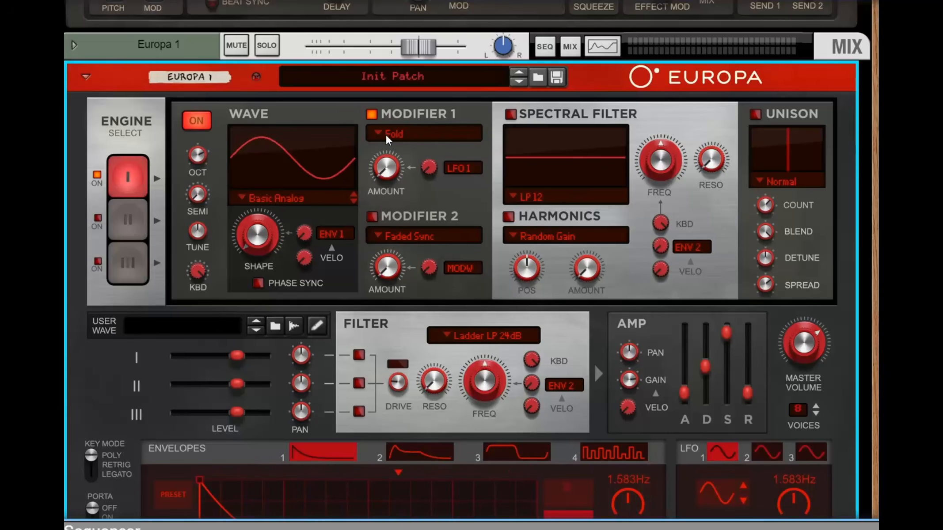
{"action": "left_click_drag", "start_coordinate": [382, 176], "coordinate": [407, 169]}
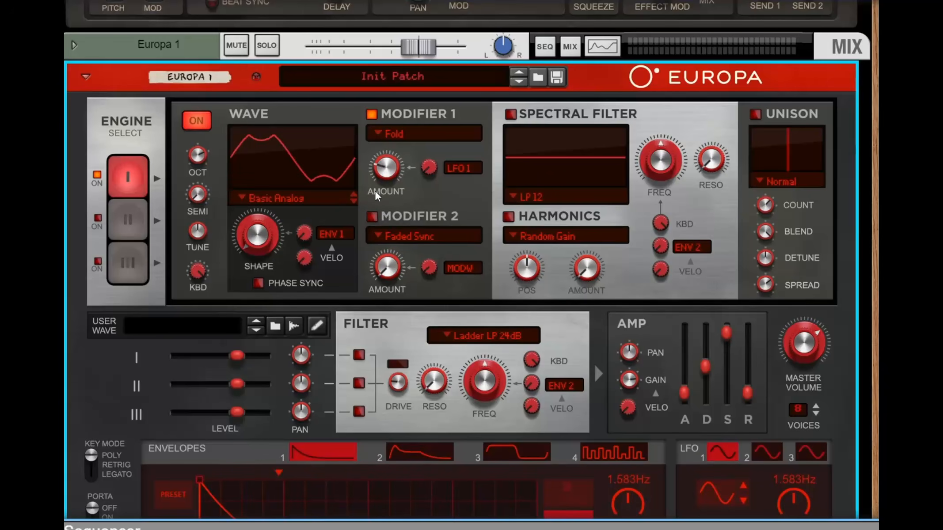
- Turn on engine 2 with its Basic Analog wave shaped to a triangle and Unison enabled at 37.5 % detune
{"action": "left_click", "coordinate": [98, 217]}
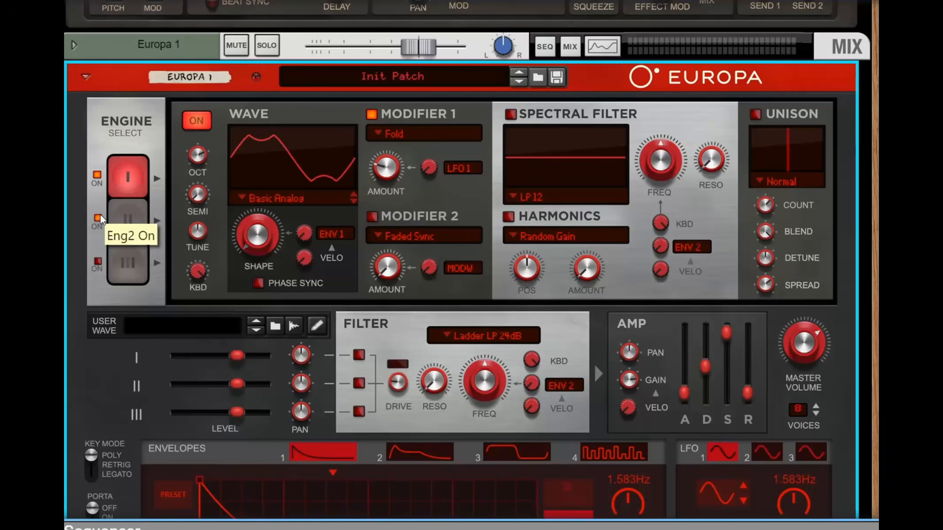
{"action": "left_click", "coordinate": [117, 216]}
{"action": "left_click_drag", "start_coordinate": [264, 226], "coordinate": [285, 216]}
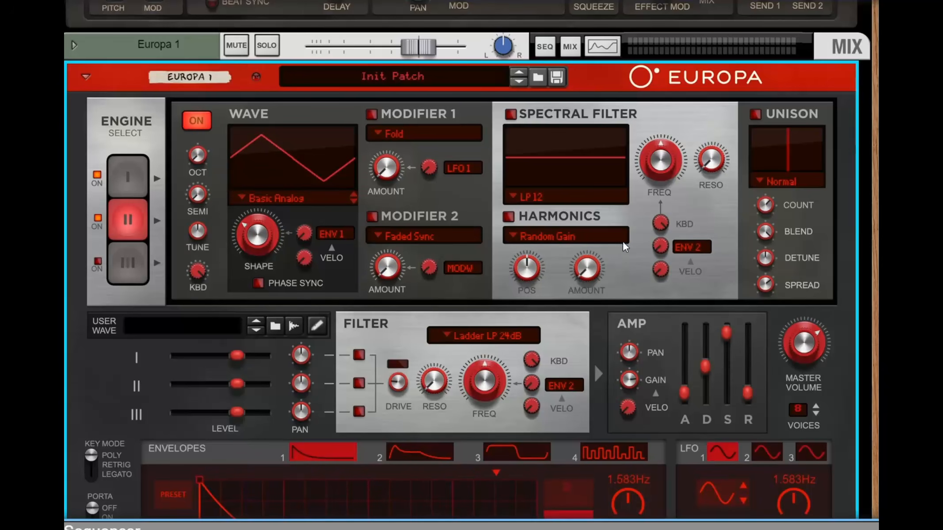
{"action": "left_click", "coordinate": [755, 114]}
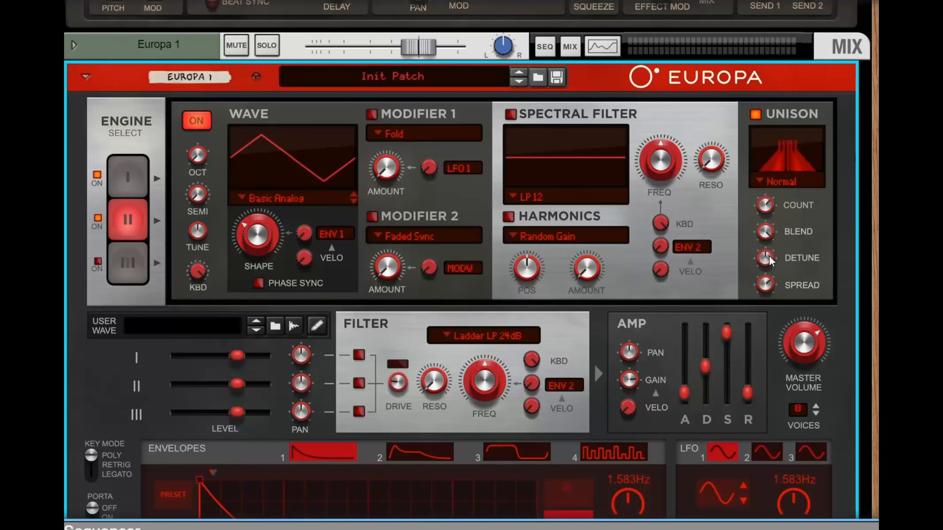
{"action": "left_click_drag", "start_coordinate": [771, 261], "coordinate": [766, 270]}
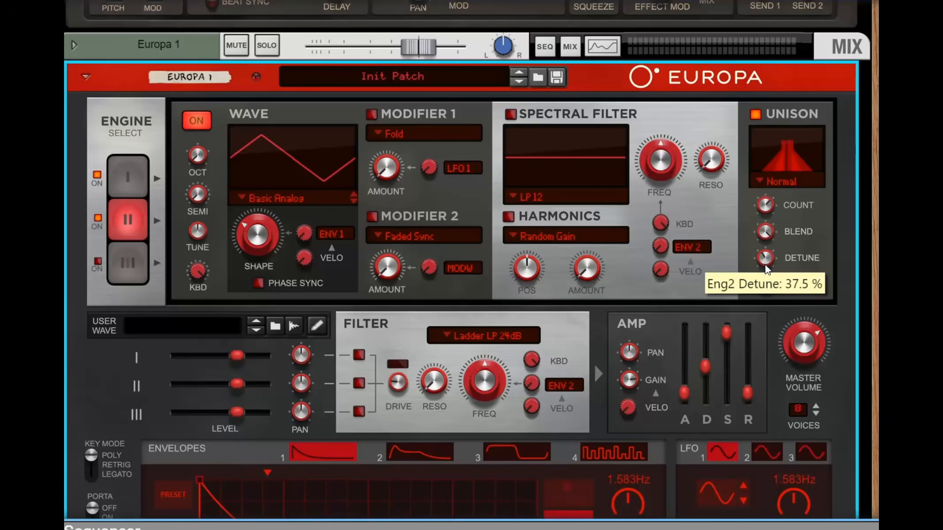
- Turn on engine 3 and enable its Unison with the detune set to 37.5 %
{"action": "left_click", "coordinate": [98, 262]}
{"action": "left_click", "coordinate": [127, 263]}
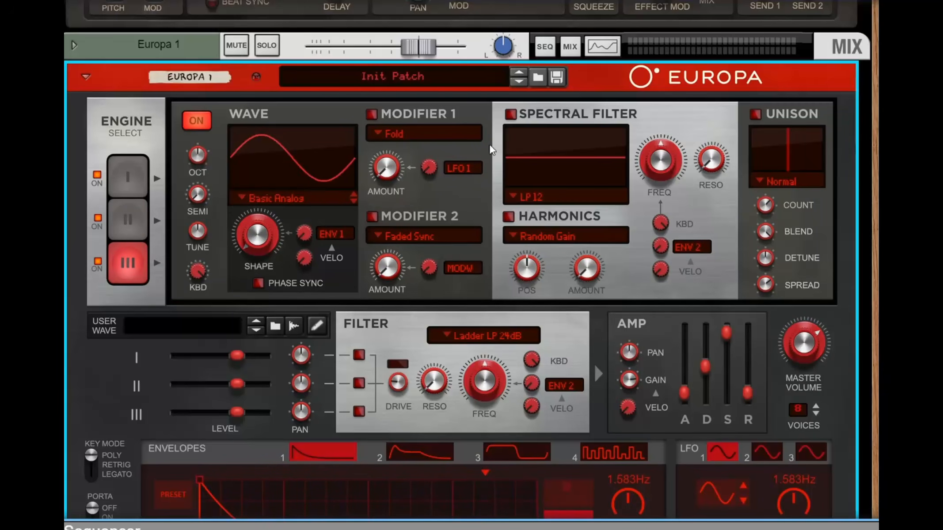
{"action": "left_click", "coordinate": [755, 114]}
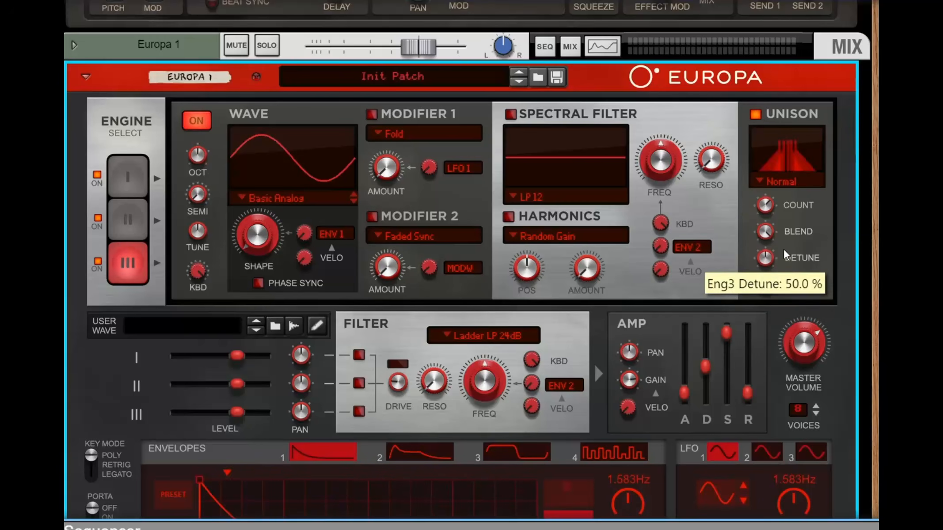
{"action": "left_click_drag", "start_coordinate": [773, 263], "coordinate": [767, 267]}
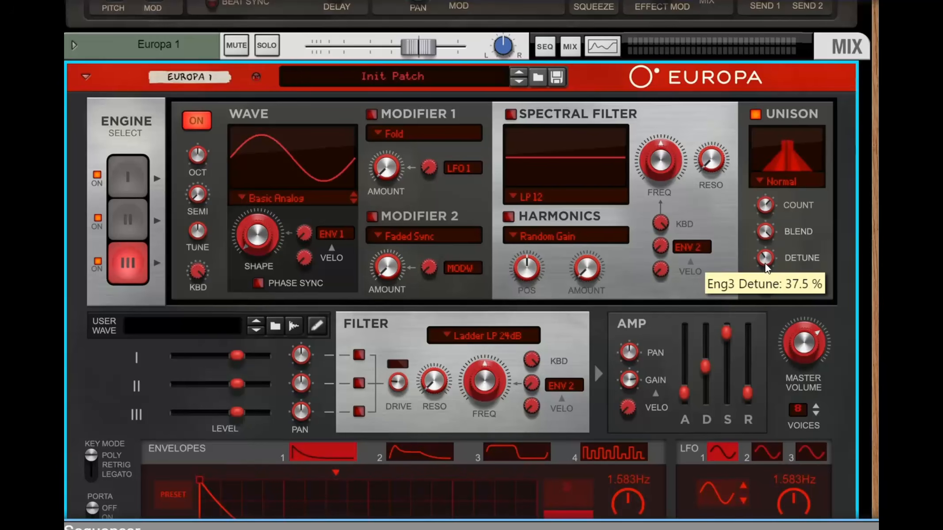
- Route only engine 1 through the filter and lower engine 3's level slightly
{"action": "scroll", "coordinate": [437, 354], "scroll_direction": "down", "scroll_amount": 3}
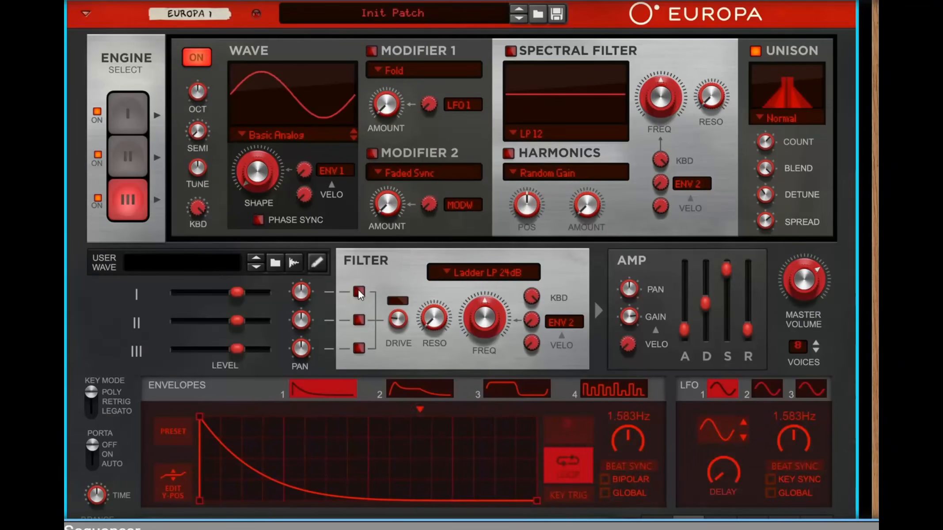
{"action": "left_click", "coordinate": [359, 319]}
{"action": "left_click", "coordinate": [358, 348]}
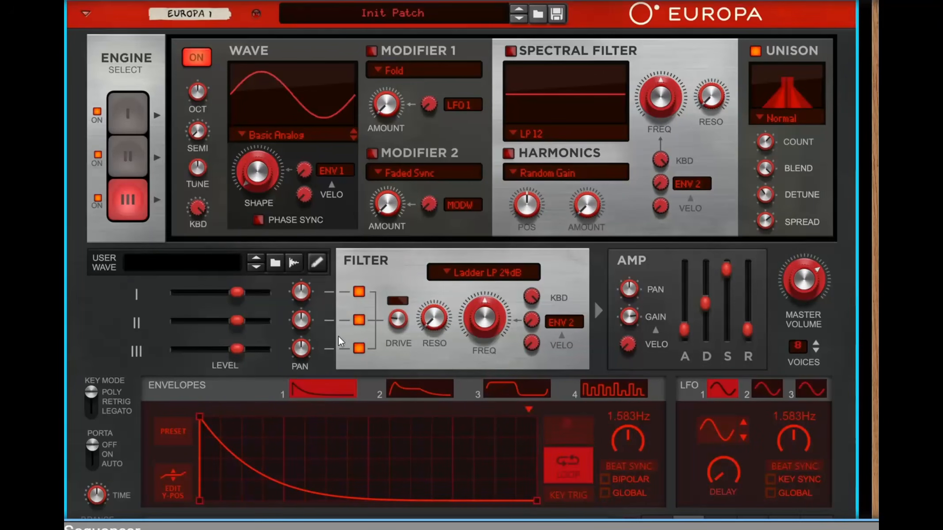
{"action": "left_click", "coordinate": [365, 322]}
{"action": "left_click", "coordinate": [358, 347]}
{"action": "left_click_drag", "start_coordinate": [242, 354], "coordinate": [230, 359]}
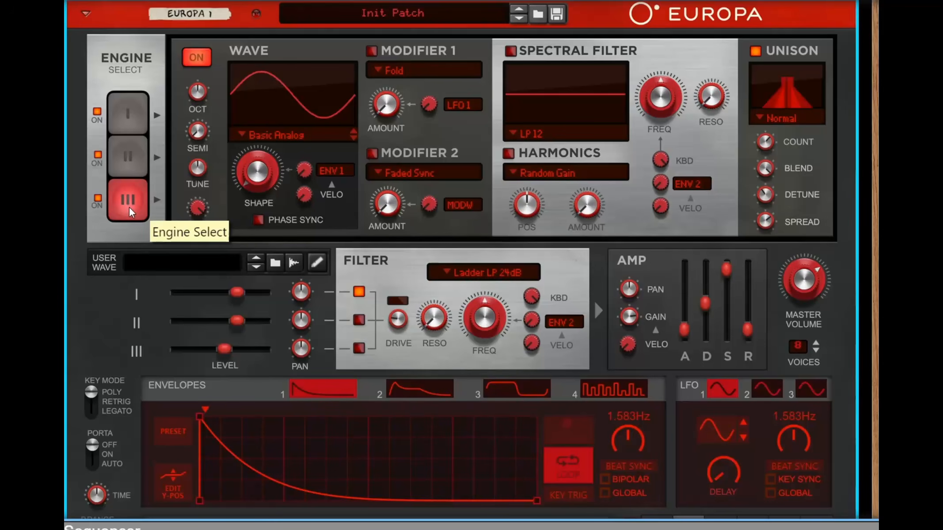
- Switch envelope 1 from looping to sustain and add a zero-level point near its start for a short decay
{"action": "scroll", "coordinate": [423, 136], "scroll_direction": "down", "scroll_amount": 3}
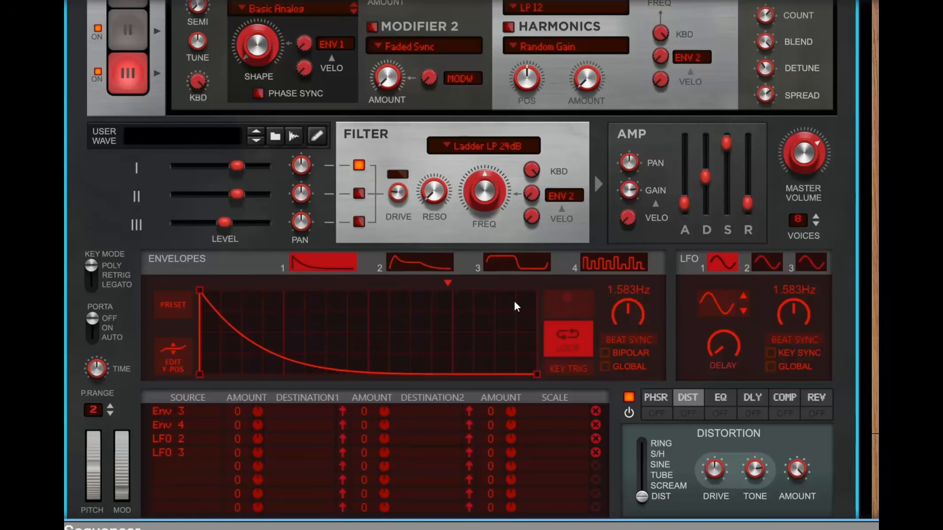
{"action": "left_click", "coordinate": [566, 329]}
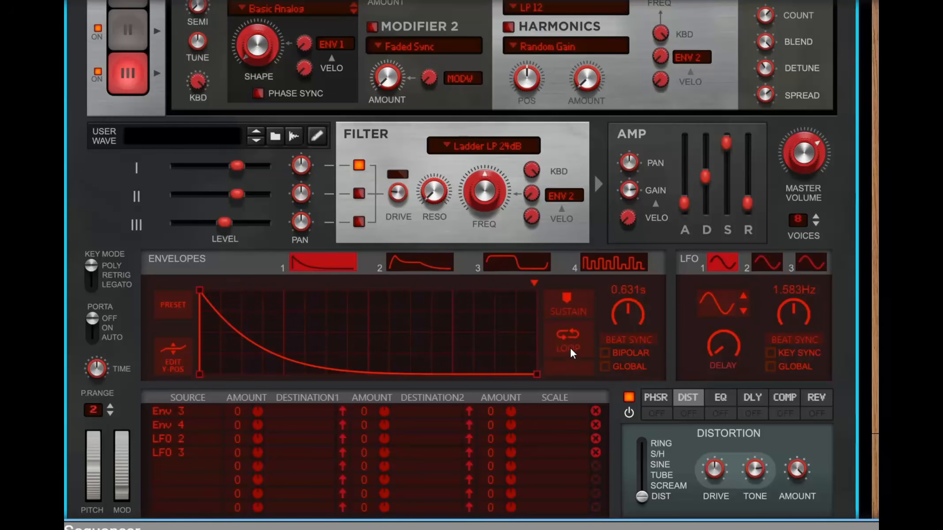
{"action": "left_click", "coordinate": [565, 311]}
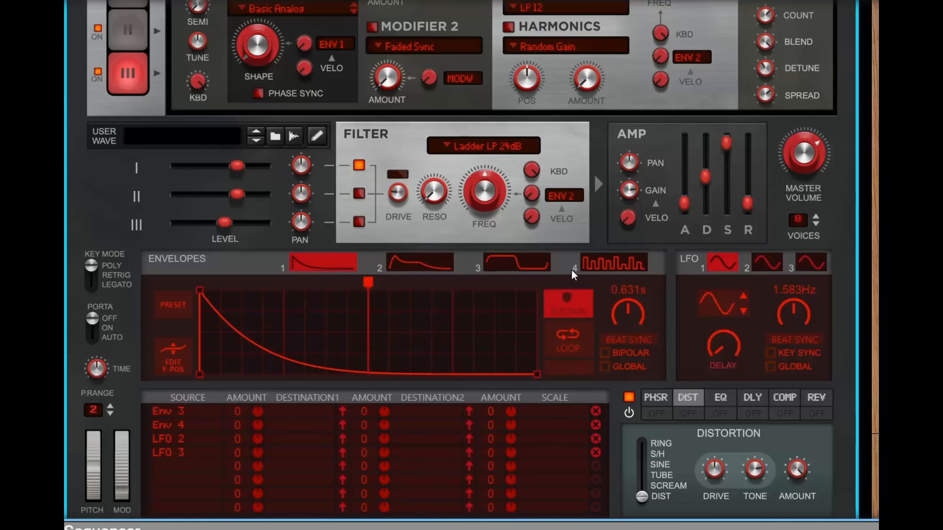
{"action": "double_click", "coordinate": [335, 369]}
{"action": "left_click_drag", "start_coordinate": [335, 369], "coordinate": [263, 392]}
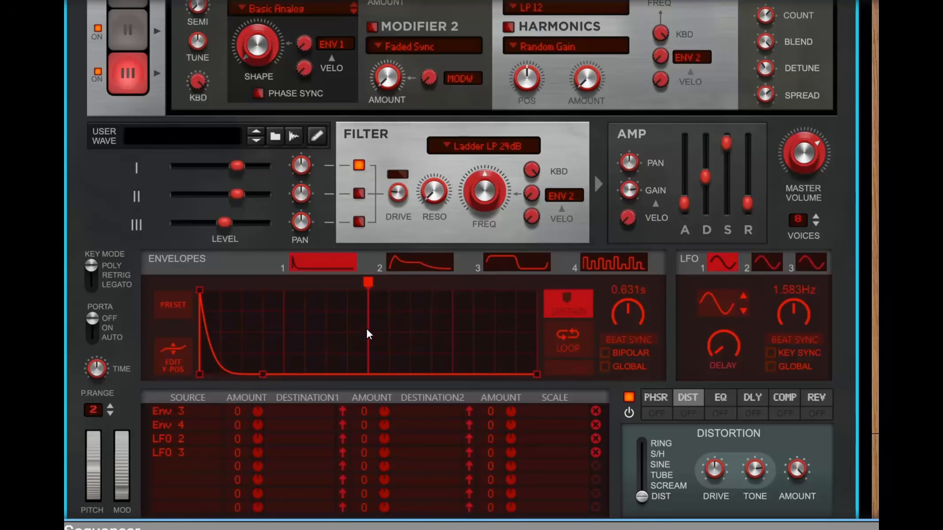
- Sync envelope 1 to the beat at a 4/4 rate and move its sustain marker to the end of the envelope
{"action": "left_click", "coordinate": [628, 339]}
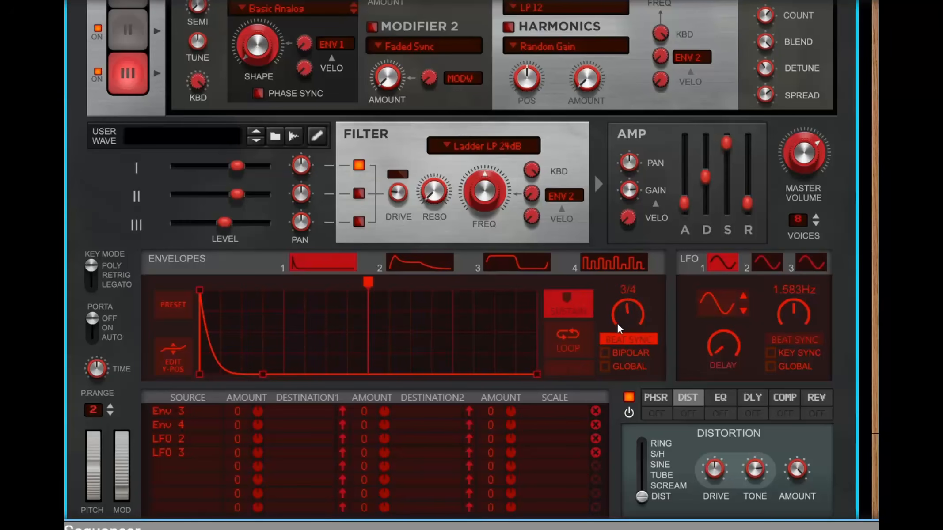
{"action": "left_click_drag", "start_coordinate": [613, 328], "coordinate": [609, 329]}
{"action": "left_click_drag", "start_coordinate": [385, 286], "coordinate": [574, 291]}
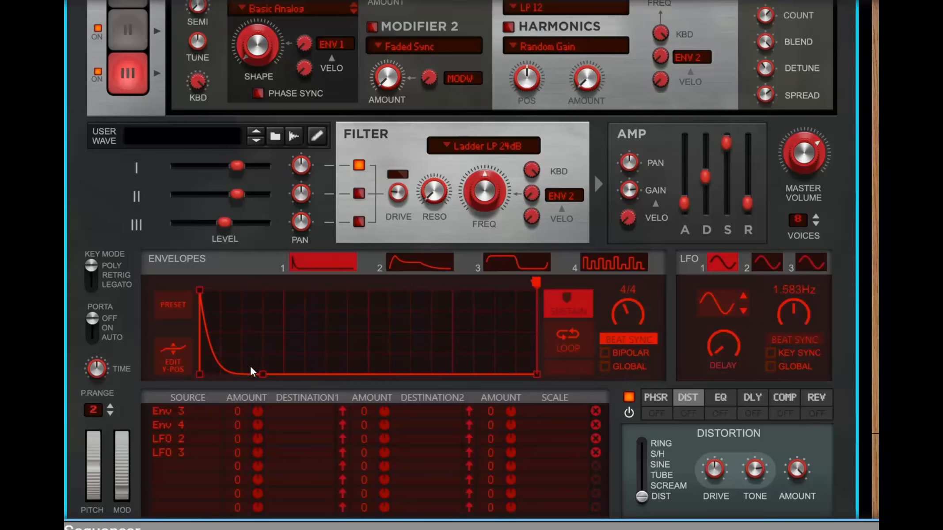
- Clear the Env 3, Env 4, LFO 2 and LFO 3 rows from the modulation matrix
{"action": "left_click", "coordinate": [595, 412]}
{"action": "left_click", "coordinate": [595, 425]}
{"action": "left_click", "coordinate": [596, 438]}
{"action": "left_click", "coordinate": [595, 453]}
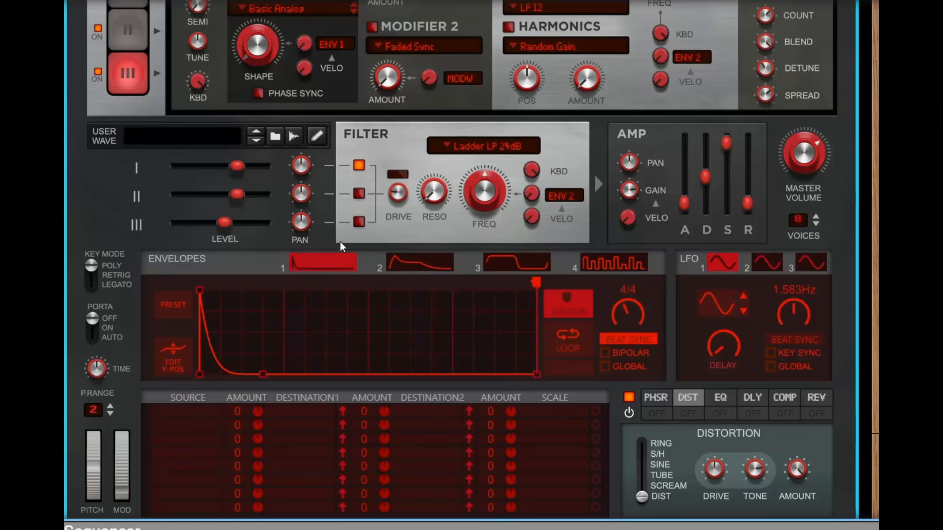
- Assign Envelope 1 as the source of the first modulation matrix row and keep envelope 1 selected for editing
{"action": "scroll", "coordinate": [201, 433], "scroll_direction": "down", "scroll_amount": 3}
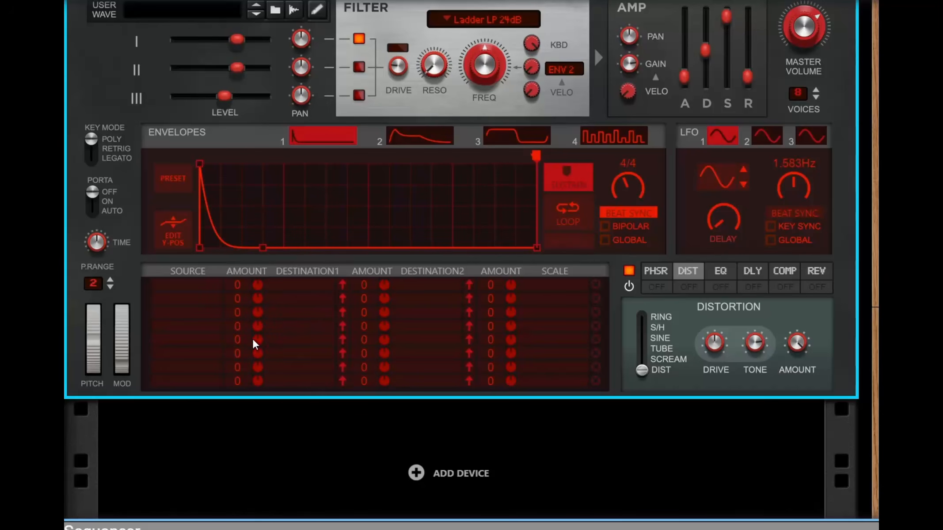
{"action": "left_click", "coordinate": [195, 289]}
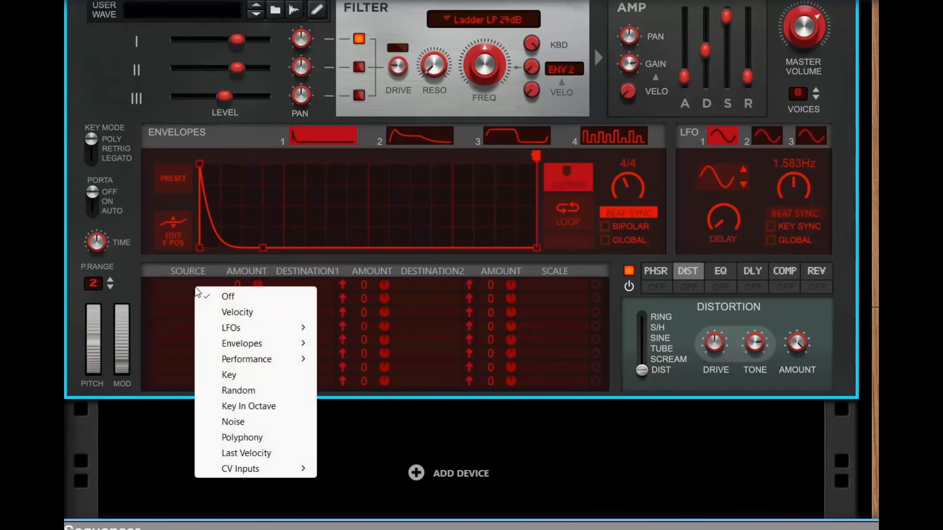
{"action": "mouse_move", "coordinate": [247, 343]}
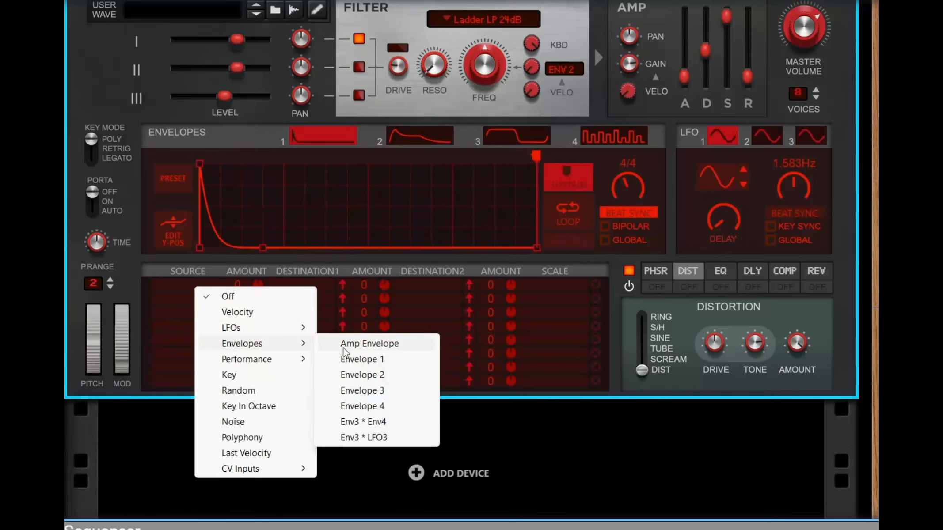
{"action": "left_click", "coordinate": [379, 362]}
{"action": "scroll", "coordinate": [328, 239], "scroll_direction": "up", "scroll_amount": 2}
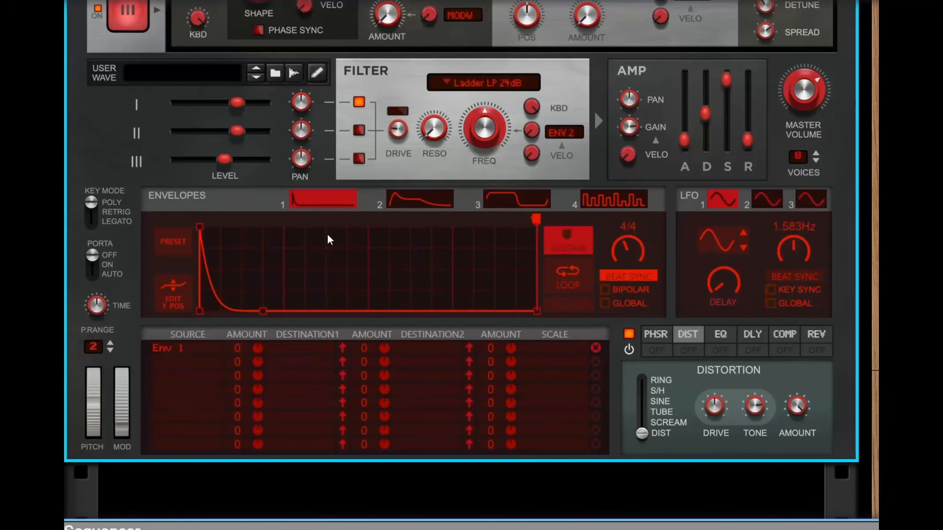
{"action": "left_click", "coordinate": [428, 201]}
{"action": "left_click", "coordinate": [329, 202]}
{"action": "scroll", "coordinate": [290, 288], "scroll_direction": "up", "scroll_amount": 5}
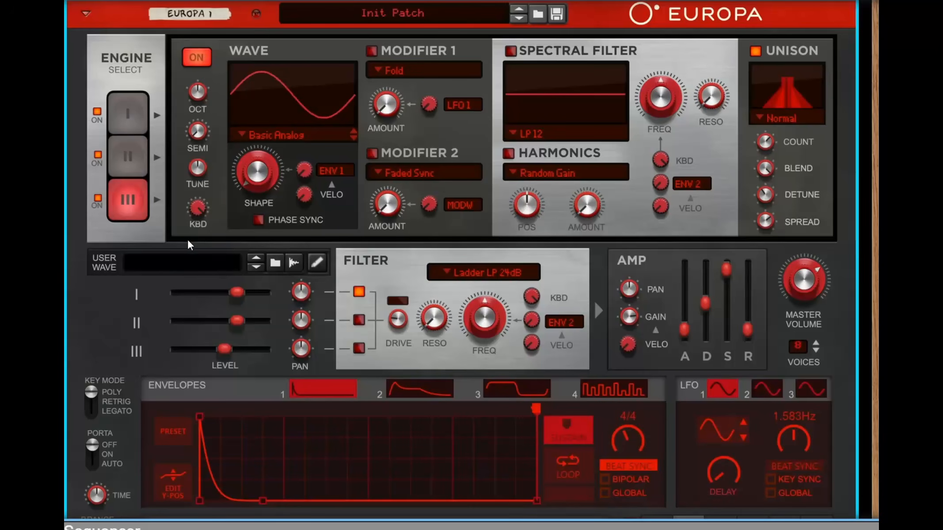
{"action": "scroll", "coordinate": [186, 239], "scroll_direction": "down", "scroll_amount": 5}
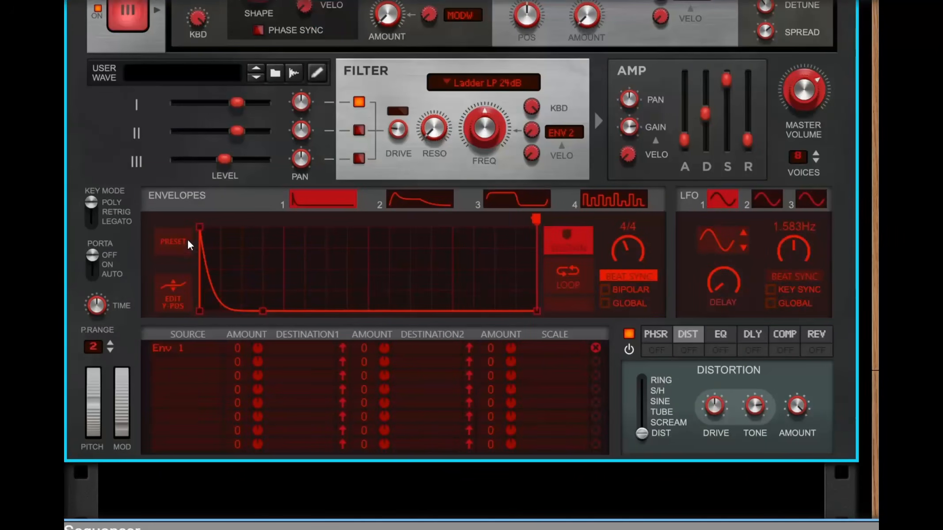
- Route the Envelope 1 modulation row to engine 1's pitch with an amount of -50
{"action": "left_click", "coordinate": [291, 347]}
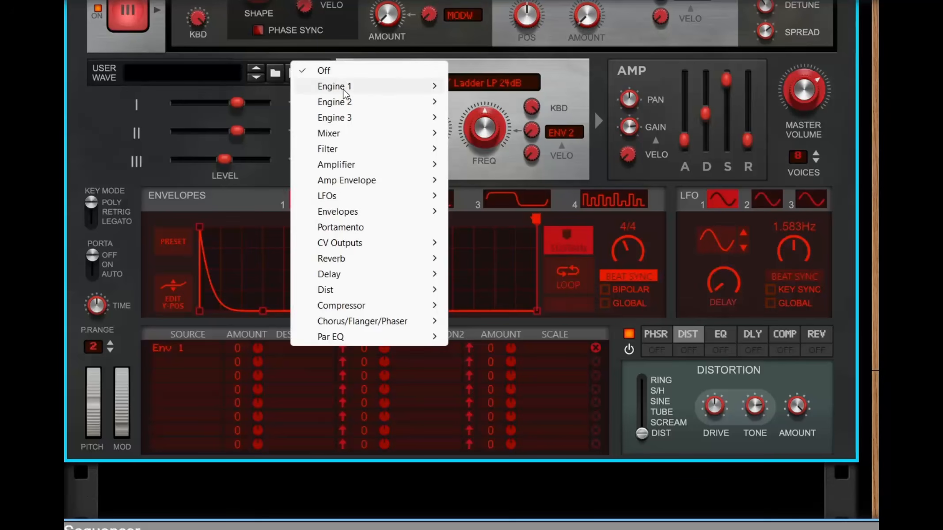
{"action": "mouse_move", "coordinate": [344, 89]}
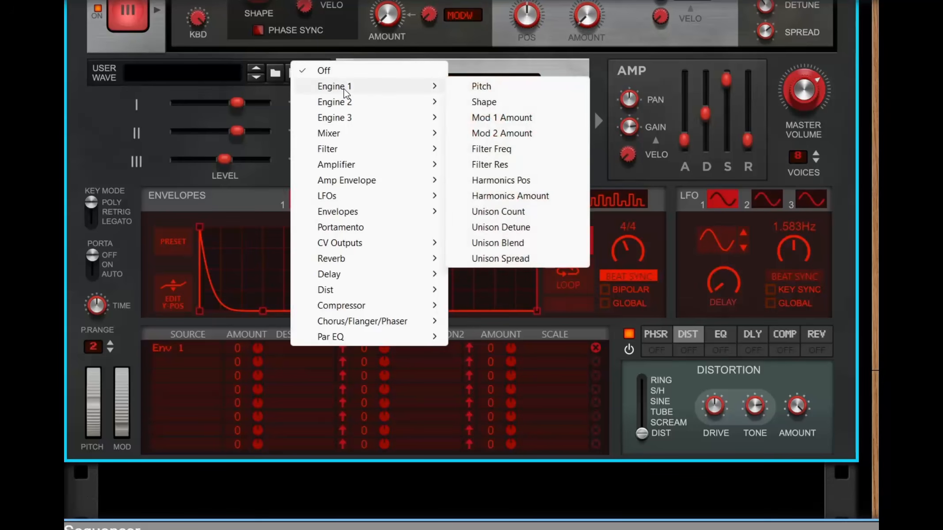
{"action": "left_click", "coordinate": [485, 88]}
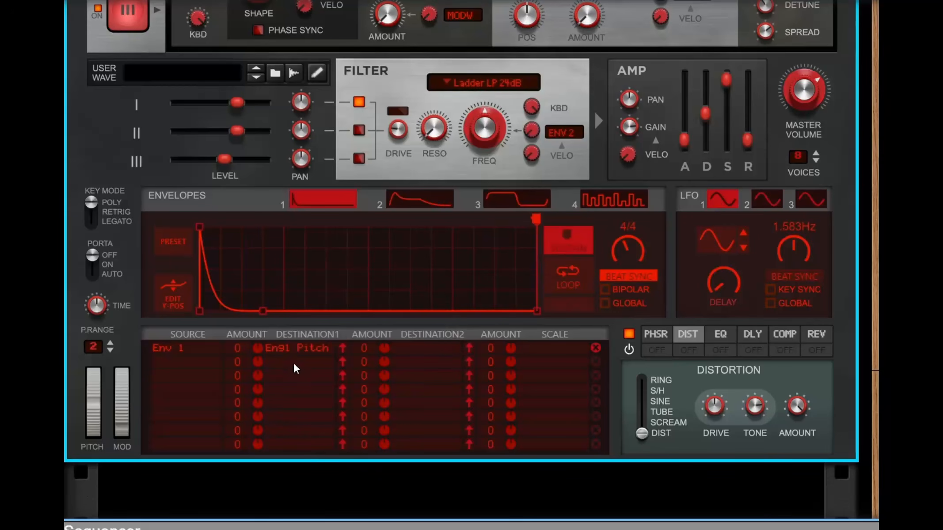
{"action": "left_click_drag", "start_coordinate": [258, 345], "coordinate": [244, 360]}
- Enable Europa's distortion in Tube mode, raise its drive and tone, and reduce the effect amount
{"action": "left_click", "coordinate": [690, 350]}
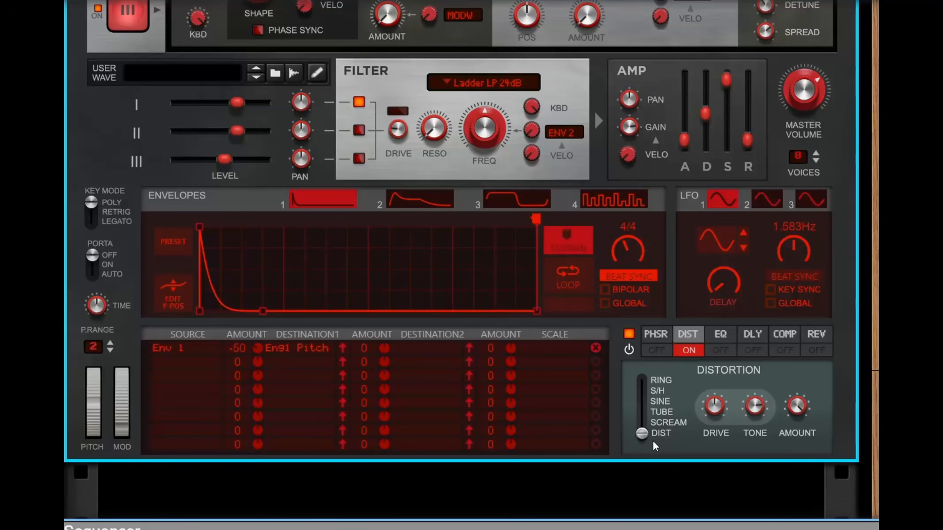
{"action": "left_click_drag", "start_coordinate": [641, 434], "coordinate": [641, 412]}
{"action": "left_click_drag", "start_coordinate": [714, 406], "coordinate": [729, 307]}
{"action": "left_click_drag", "start_coordinate": [756, 410], "coordinate": [835, 307]}
{"action": "left_click_drag", "start_coordinate": [796, 401], "coordinate": [780, 438]}
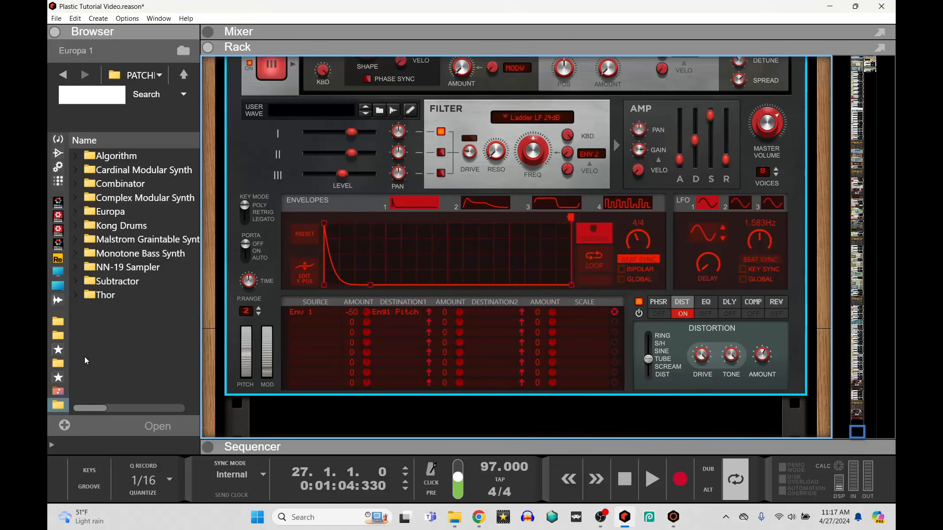
- Insert a TDR Nova equalizer from the favorites below Europa and enable its high-pass filter with a raised cutoff frequency
{"action": "left_click", "coordinate": [58, 350]}
{"action": "left_click", "coordinate": [58, 377]}
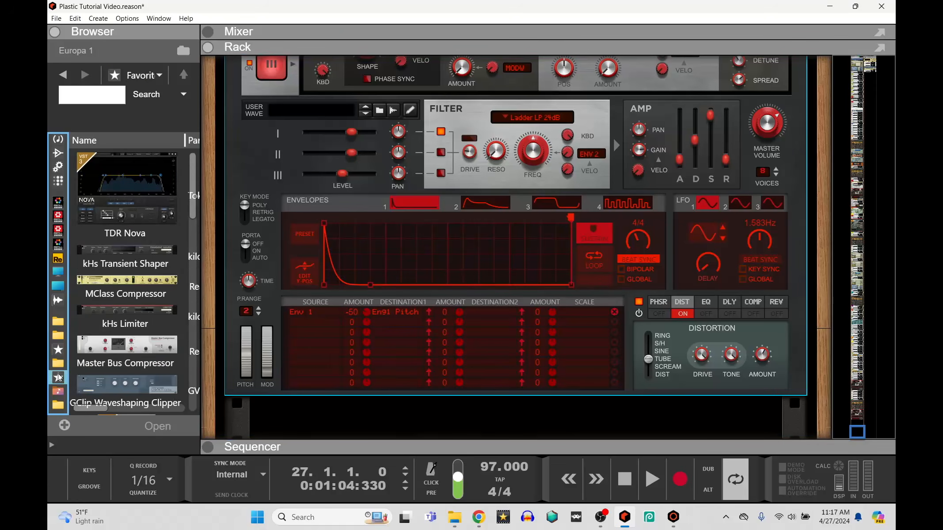
{"action": "mouse_move", "coordinate": [131, 172]}
{"action": "left_mouse_down"}
{"action": "mouse_move", "coordinate": [393, 411]}
{"action": "mouse_move", "coordinate": [436, 402]}
{"action": "left_mouse_up"}
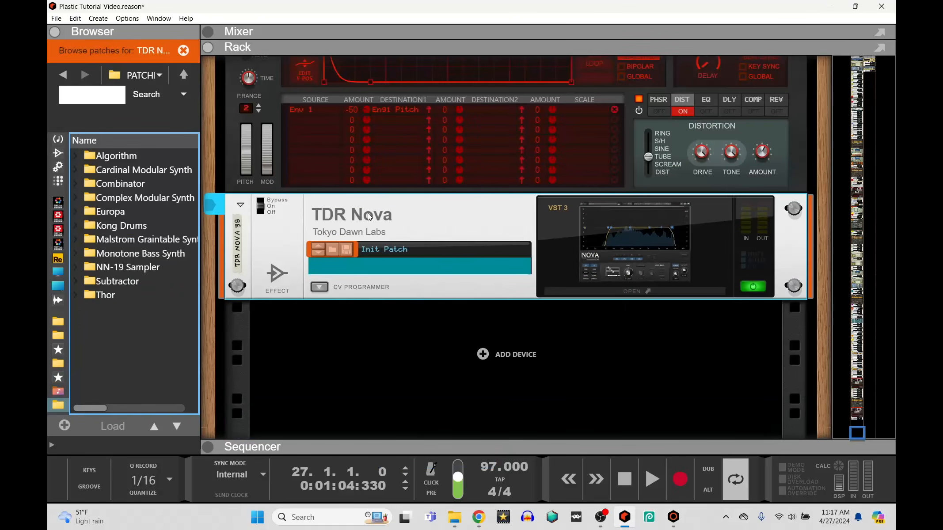
{"action": "left_click", "coordinate": [629, 292]}
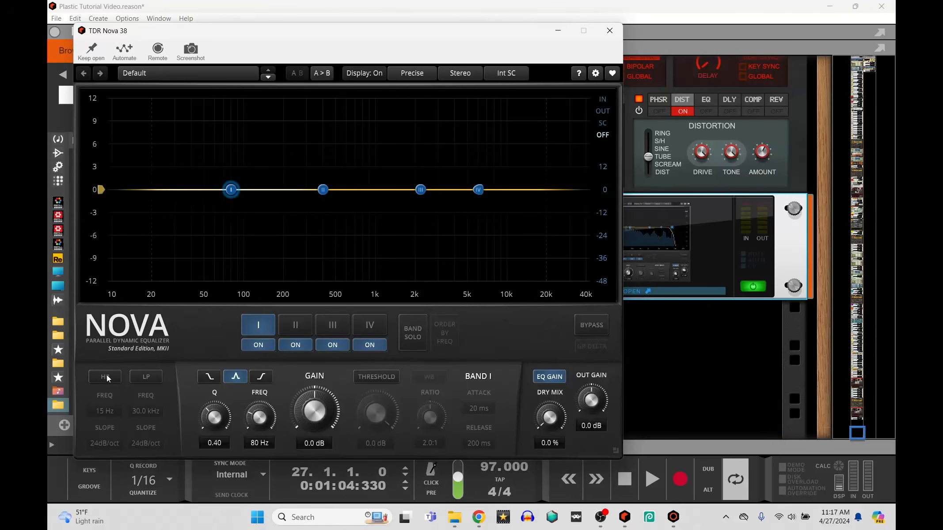
{"action": "left_click", "coordinate": [105, 377]}
{"action": "left_click_drag", "start_coordinate": [131, 190], "coordinate": [269, 194]}
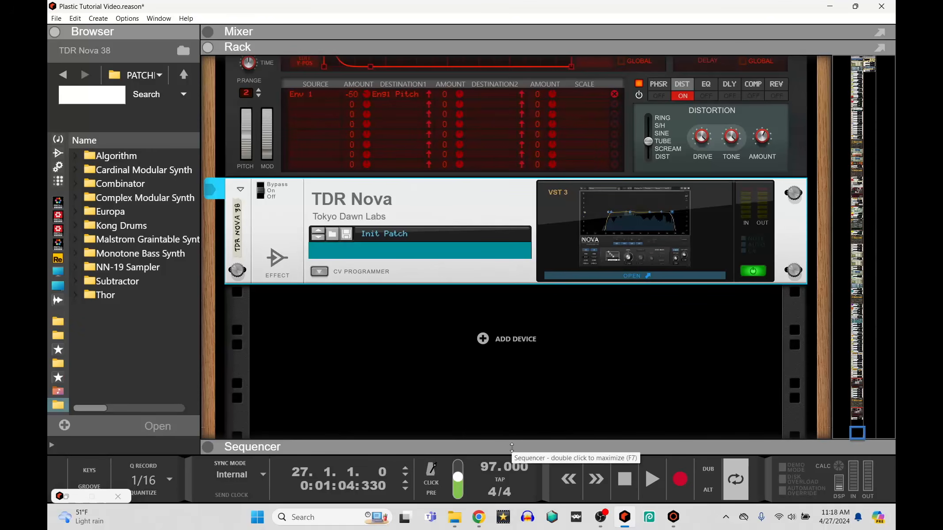
- Audition the loop and raise Europa's master volume slightly between playbacks
{"action": "left_click", "coordinate": [652, 479]}
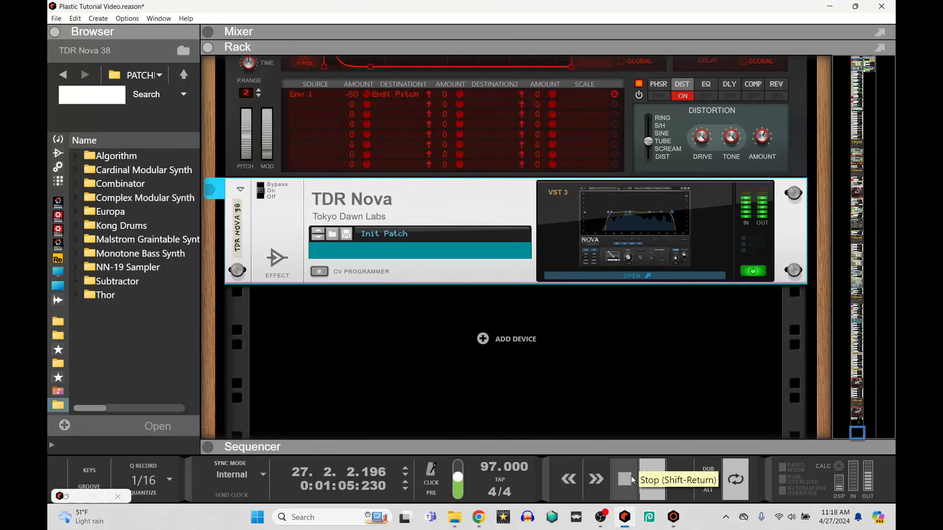
{"action": "left_click", "coordinate": [632, 480]}
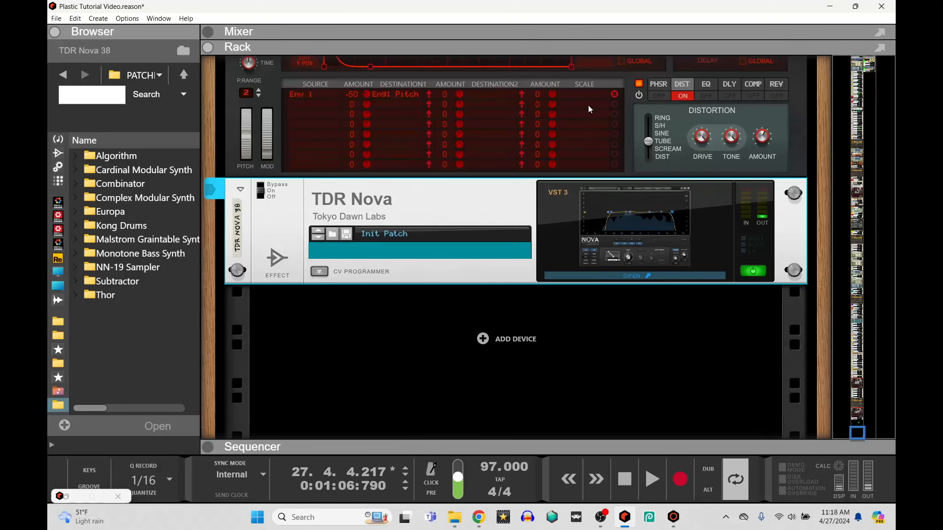
{"action": "scroll", "coordinate": [588, 109], "scroll_direction": "up", "scroll_amount": 5}
{"action": "left_click", "coordinate": [766, 139]}
{"action": "left_click_drag", "start_coordinate": [766, 139], "coordinate": [766, 128]}
{"action": "left_click", "coordinate": [652, 479]}
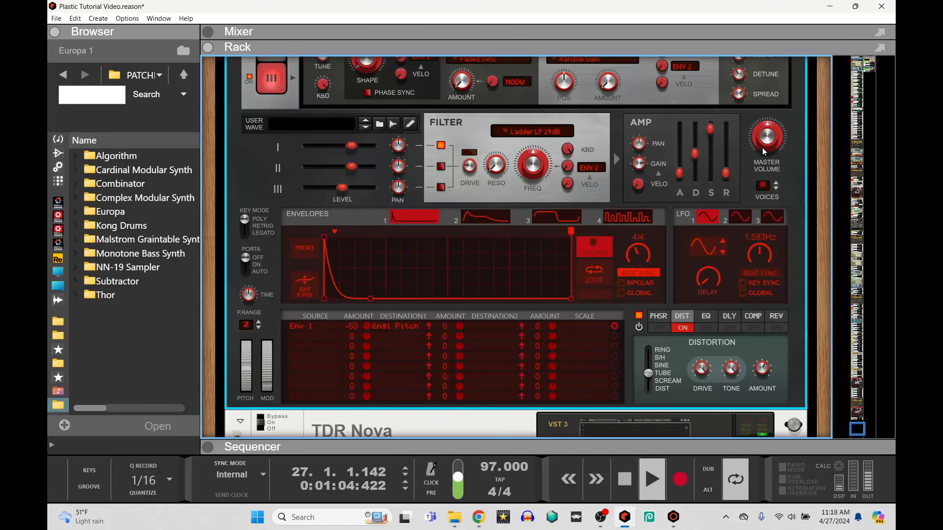
{"action": "left_click", "coordinate": [627, 485]}
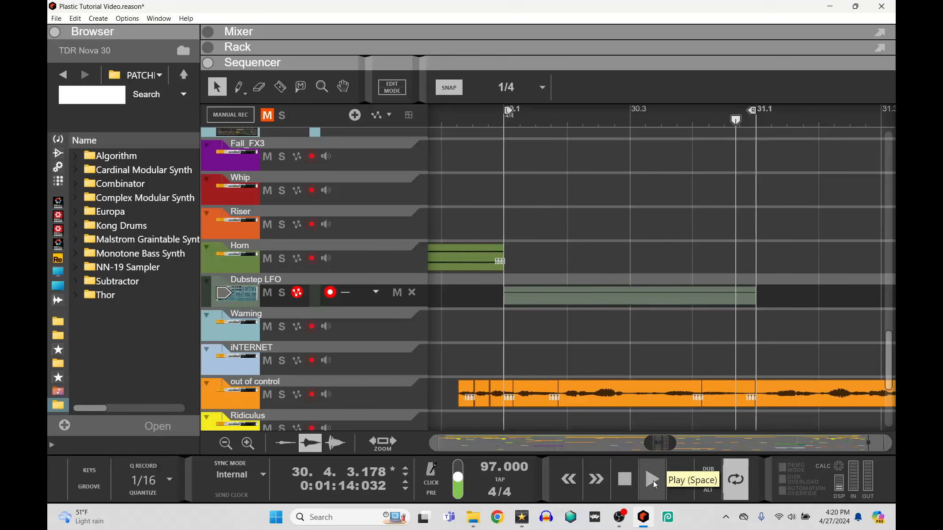
- Play the looped section at bar 30 with the Dubstep LFO part, then mute the "out of control" track and replay it
{"action": "left_click", "coordinate": [654, 481]}
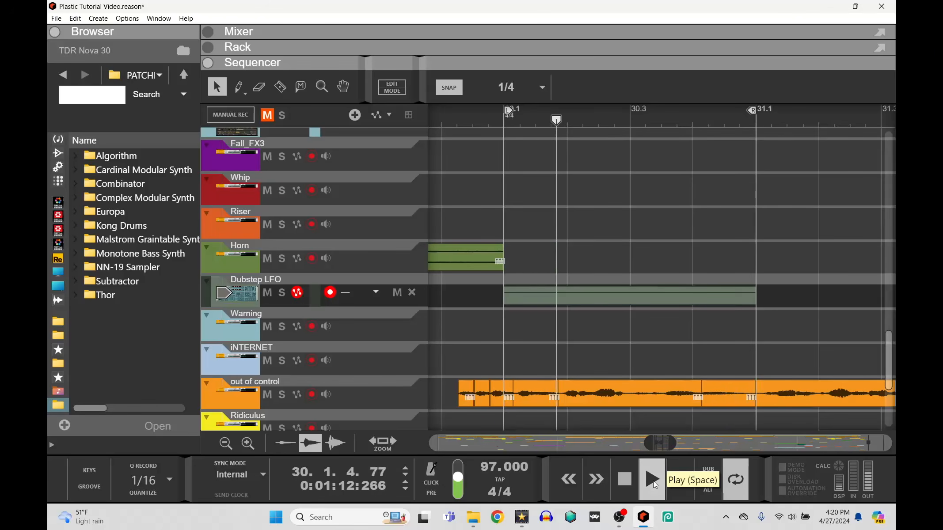
{"action": "left_click", "coordinate": [625, 484]}
{"action": "left_click", "coordinate": [267, 395]}
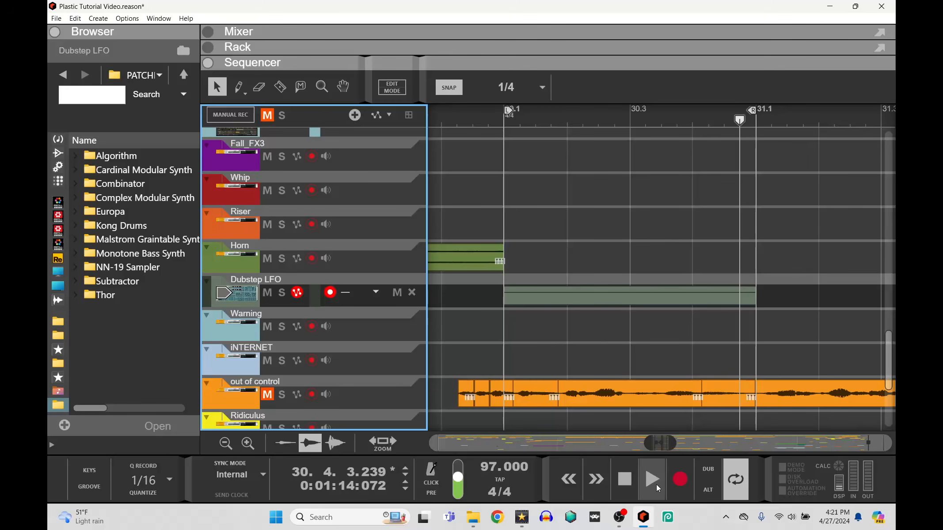
{"action": "left_click", "coordinate": [656, 484]}
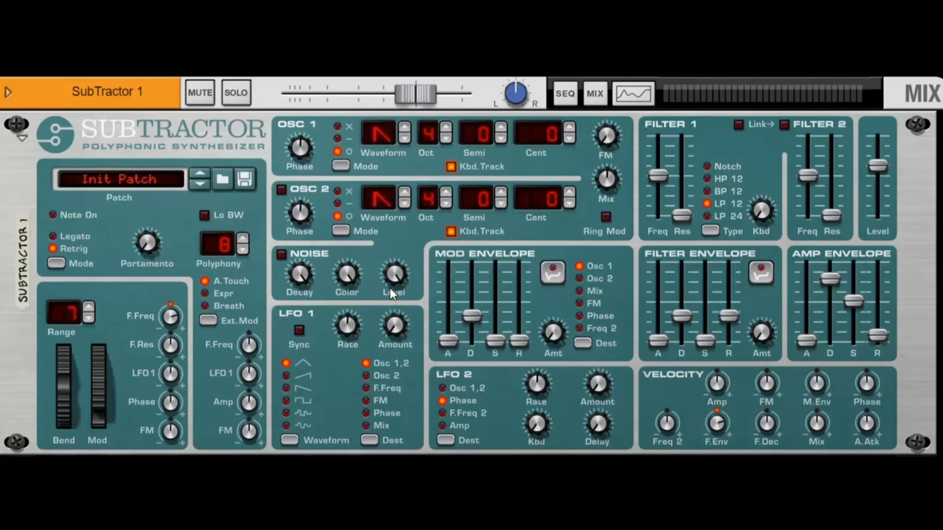
- Set SubTractor's oscillator 1 to octave 1 and oscillator 2 to octave 2, and switch on oscillator 2
{"action": "mouse_move", "coordinate": [390, 287]}
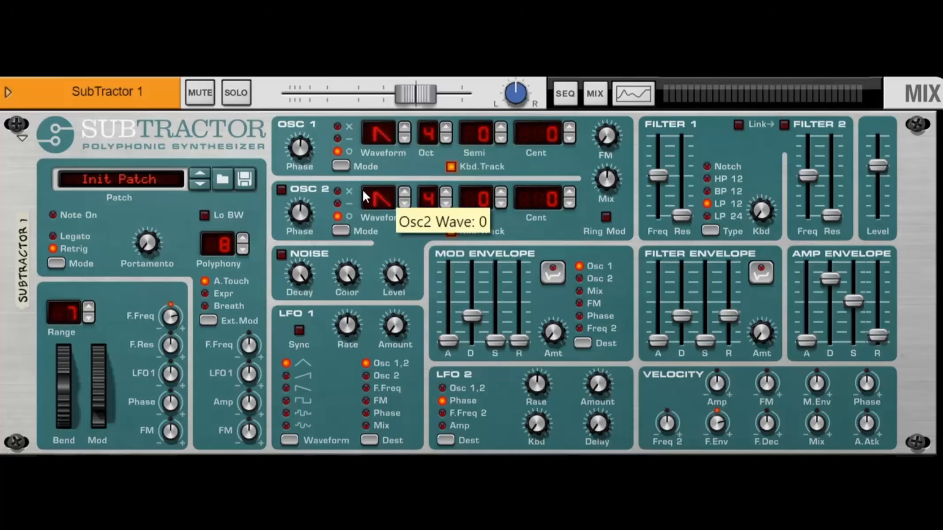
{"action": "left_click", "coordinate": [445, 141]}
{"action": "left_click", "coordinate": [445, 140]}
{"action": "left_click", "coordinate": [445, 140]}
{"action": "left_click", "coordinate": [448, 198]}
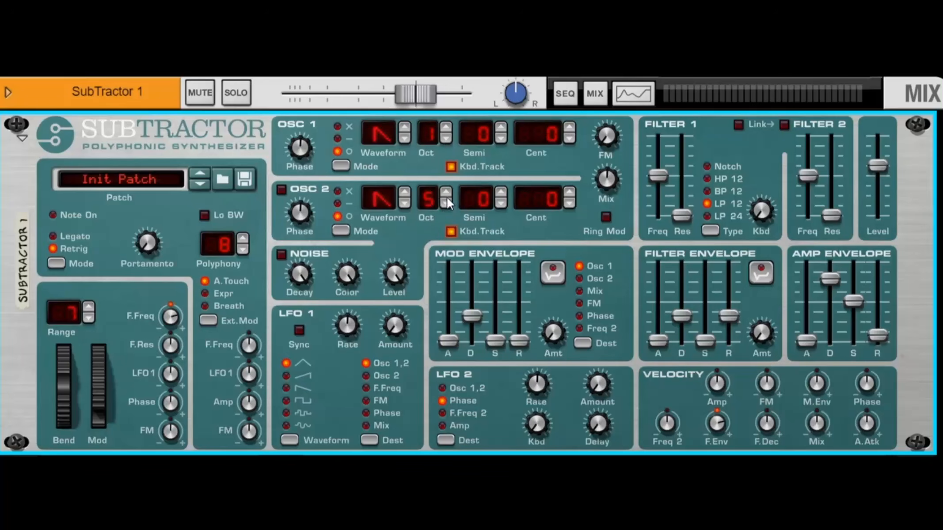
{"action": "left_click", "coordinate": [448, 198]}
{"action": "left_click", "coordinate": [448, 199]}
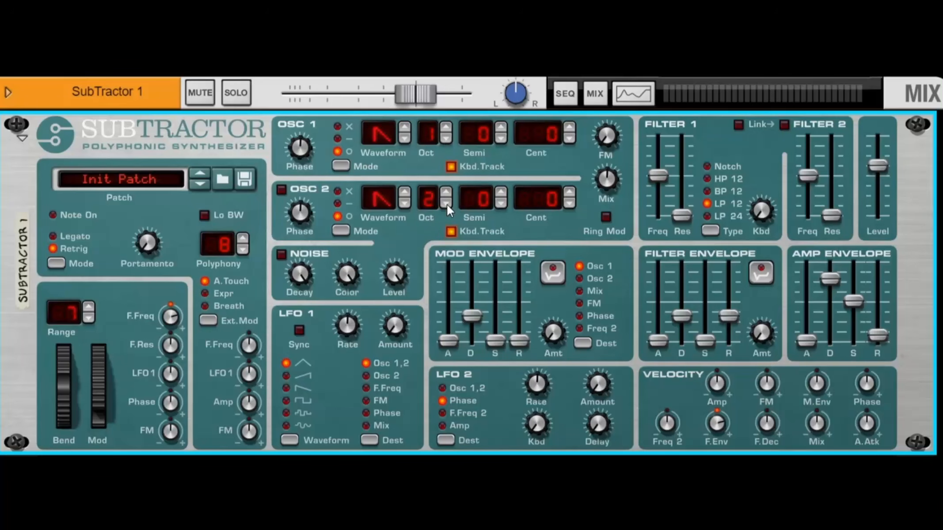
{"action": "left_click", "coordinate": [281, 190]}
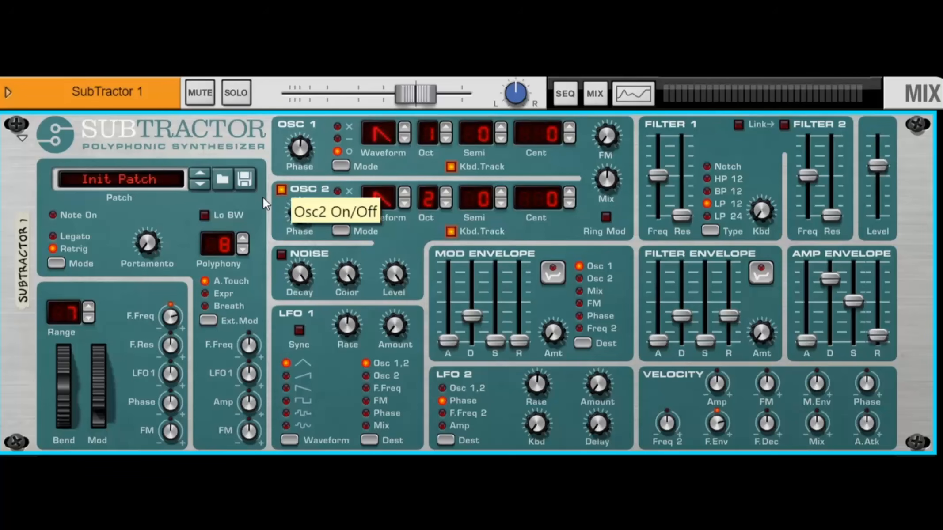
- Sync LFO 1, give it the rising sawtooth waveform, target it at F.Freq and increase its rate
{"action": "left_click", "coordinate": [300, 331]}
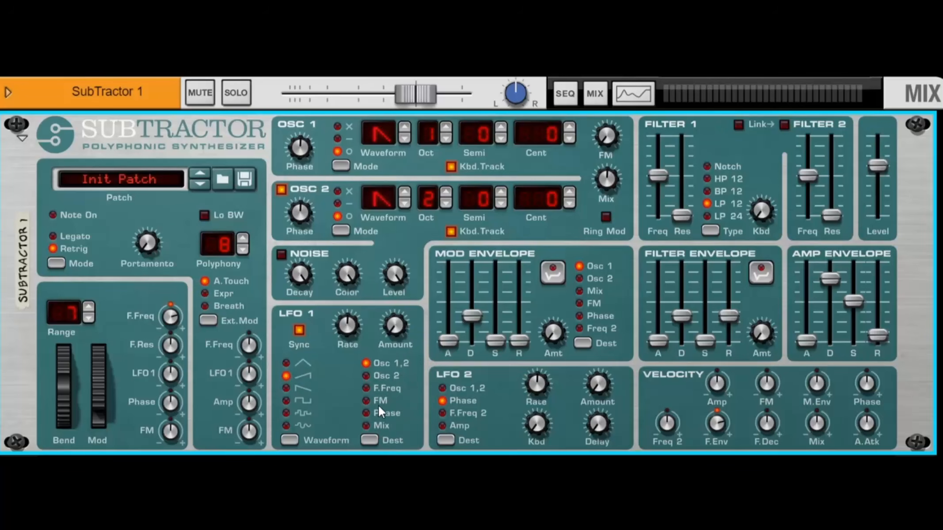
{"action": "left_click", "coordinate": [370, 439]}
{"action": "left_click", "coordinate": [371, 441]}
{"action": "left_click_drag", "start_coordinate": [351, 326], "coordinate": [437, 279]}
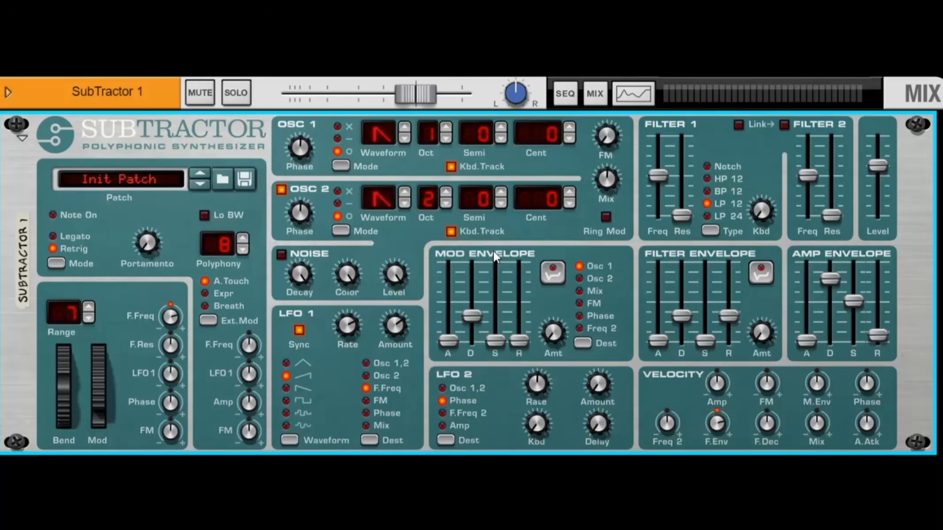
- Raise the mod envelope's attack to the level of its decay slider and increase Filter 1's keyboard tracking
{"action": "left_click_drag", "start_coordinate": [451, 342], "coordinate": [473, 319]}
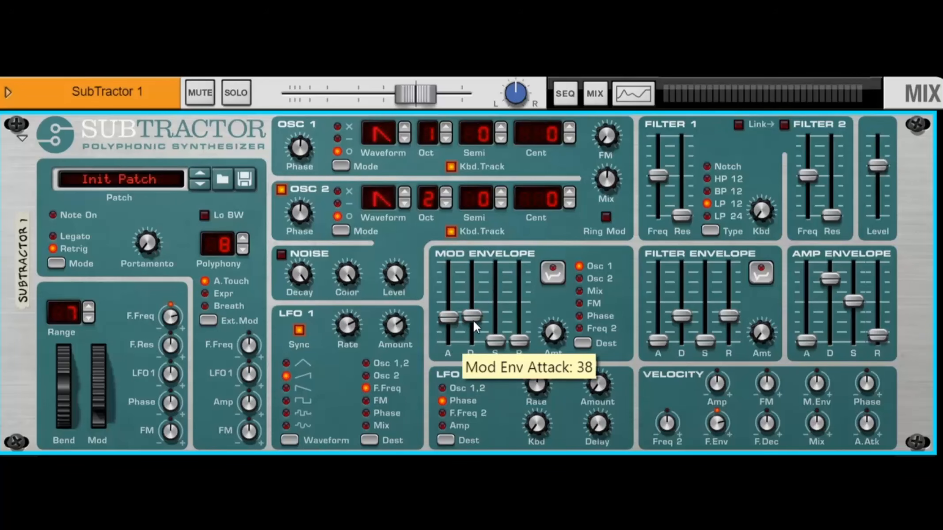
{"action": "left_click_drag", "start_coordinate": [444, 323], "coordinate": [445, 320]}
{"action": "left_click_drag", "start_coordinate": [767, 208], "coordinate": [777, 158]}
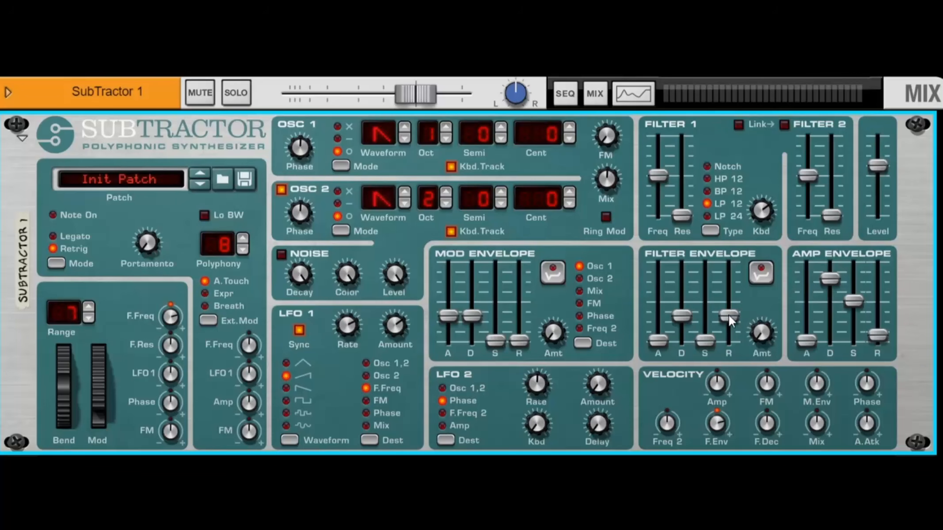
- Drop the filter envelope's release to zero, maximize the amp envelope's decay and sustain, and raise the FM amount
{"action": "left_click_drag", "start_coordinate": [733, 315], "coordinate": [734, 342]}
{"action": "left_click_drag", "start_coordinate": [857, 298], "coordinate": [849, 235]}
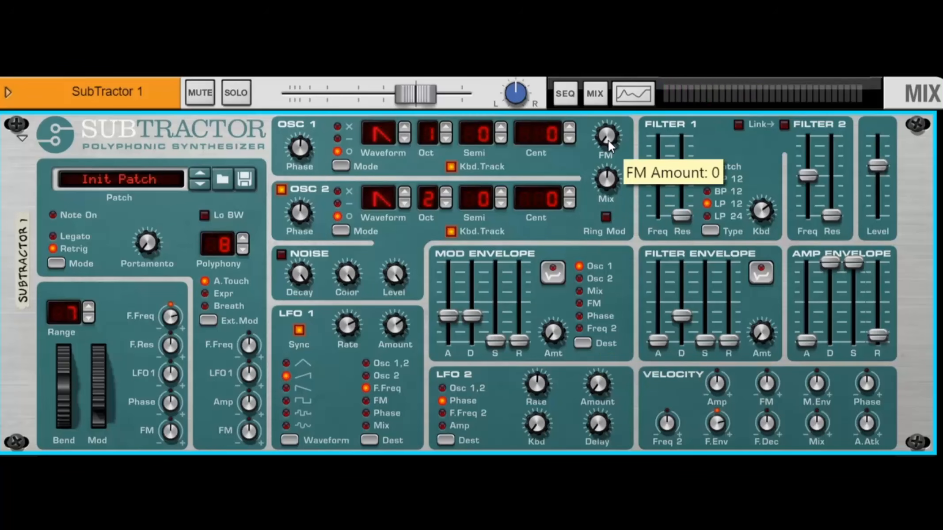
{"action": "left_click_drag", "start_coordinate": [609, 142], "coordinate": [635, 110]}
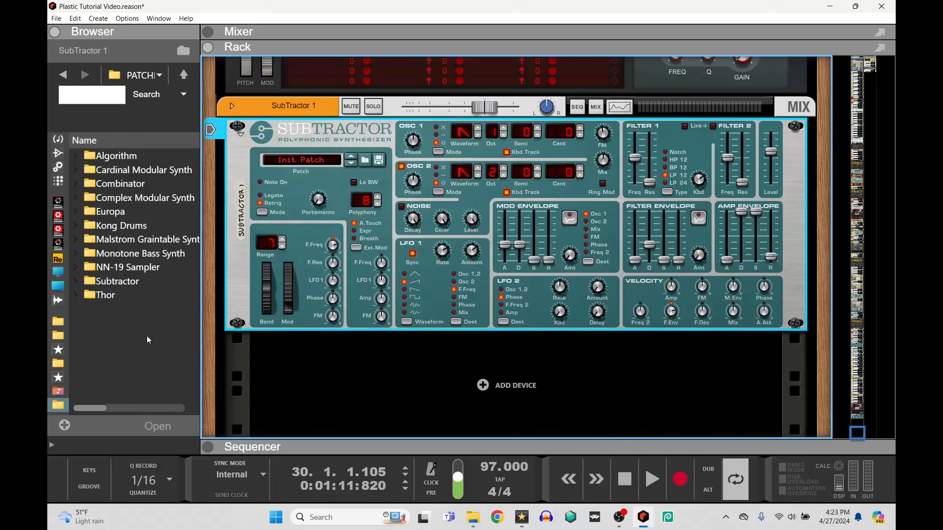
- Add a favorite TDR Nova equalizer below SubTractor and enable its high-pass filter at 135 Hz
{"action": "left_click", "coordinate": [58, 377]}
{"action": "left_click_drag", "start_coordinate": [125, 190], "coordinate": [471, 340]}
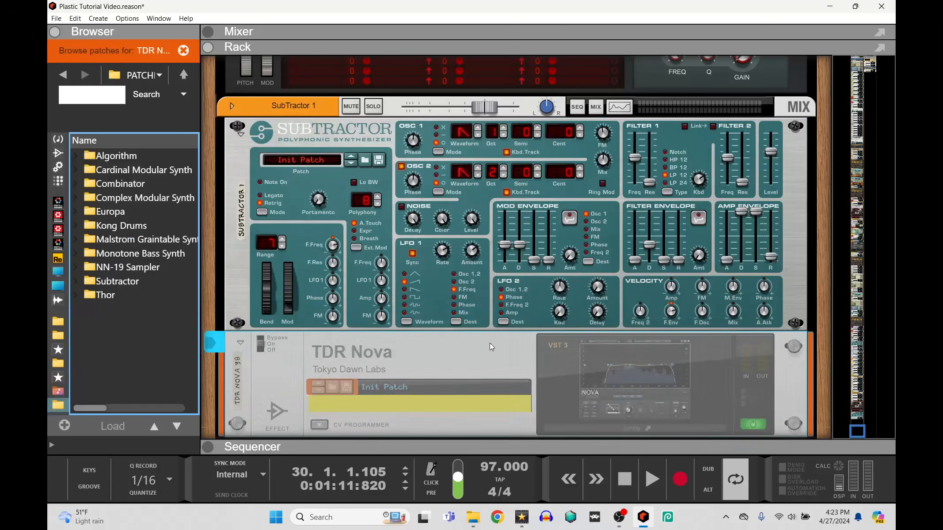
{"action": "left_click", "coordinate": [600, 429]}
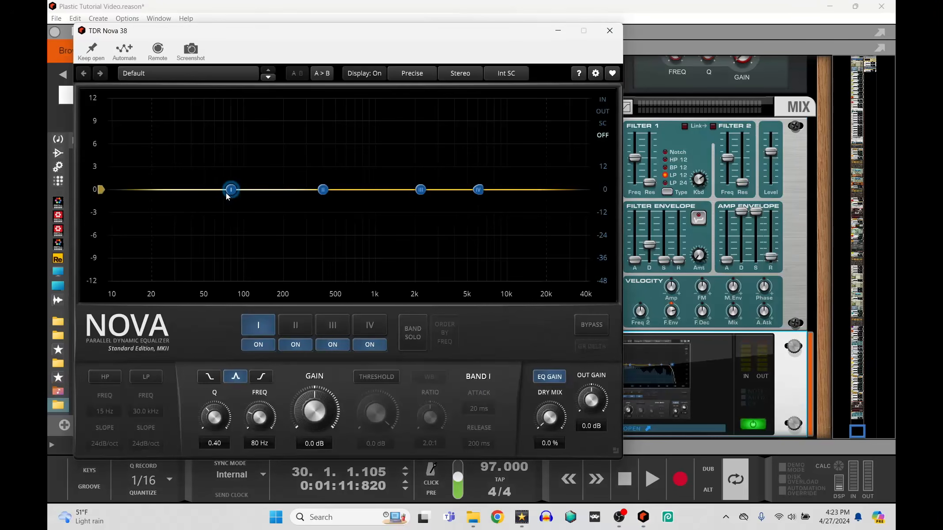
{"action": "left_click", "coordinate": [114, 376]}
{"action": "left_click_drag", "start_coordinate": [137, 187], "coordinate": [265, 202]}
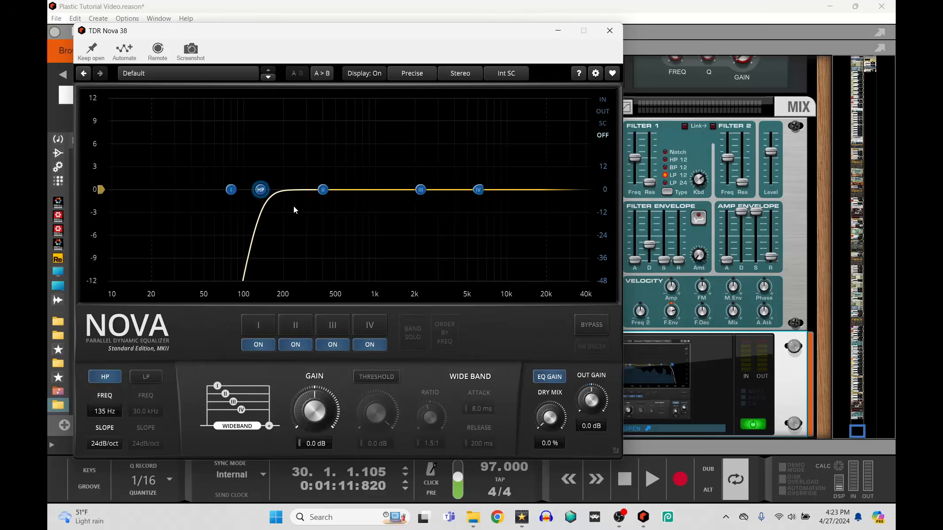
- Close the equalizer window and add a favorite Flux Mini 2 effect below TDR Nova in the rack
{"action": "left_click", "coordinate": [610, 30]}
{"action": "scroll", "coordinate": [457, 377], "scroll_direction": "down", "scroll_amount": 3}
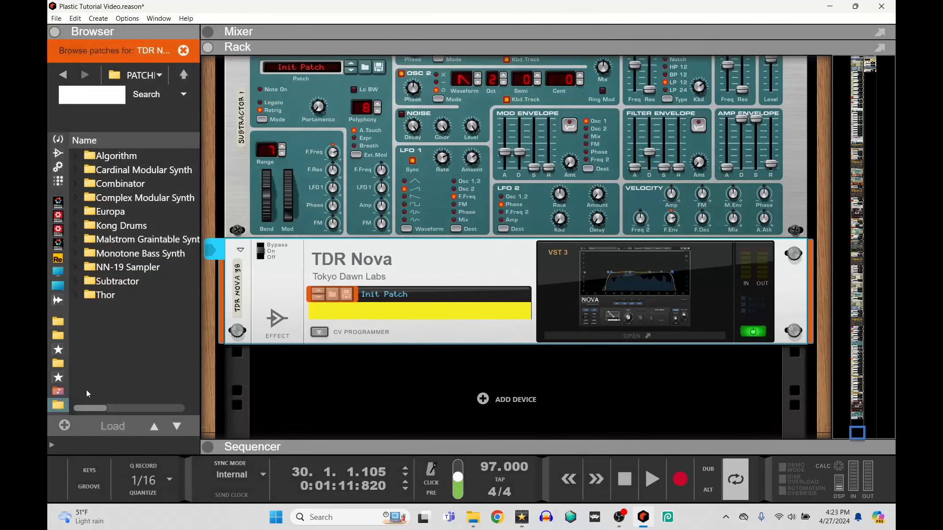
{"action": "left_click", "coordinate": [58, 377]}
{"action": "scroll", "coordinate": [122, 310], "scroll_direction": "down", "scroll_amount": 4}
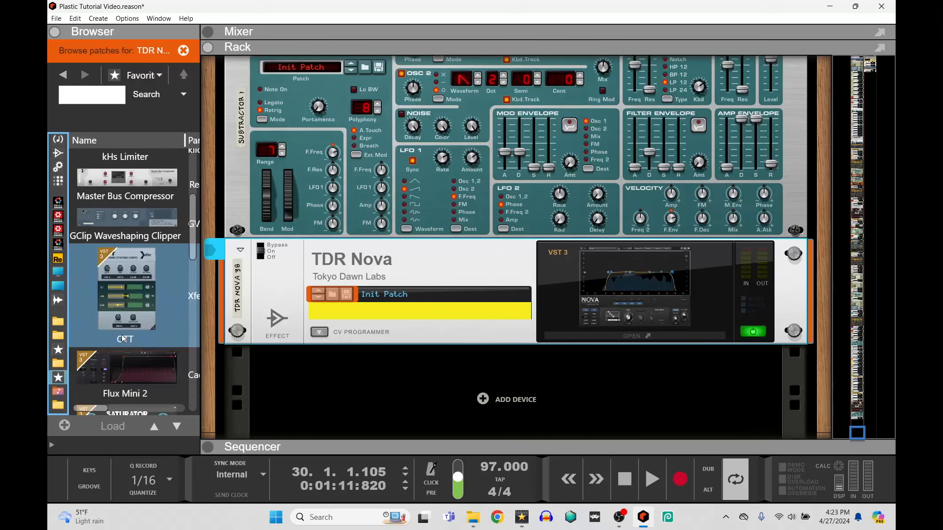
{"action": "scroll", "coordinate": [121, 334], "scroll_direction": "down", "scroll_amount": 1}
{"action": "left_click_drag", "start_coordinate": [121, 335], "coordinate": [448, 367]}
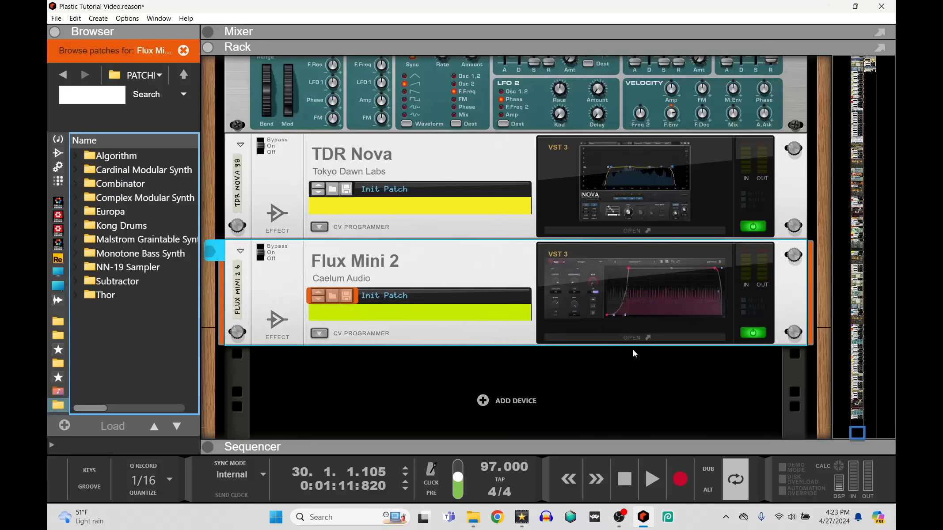
- Load the user preset Plastic in Flux Mini 2 and close its window
{"action": "left_click", "coordinate": [630, 338]}
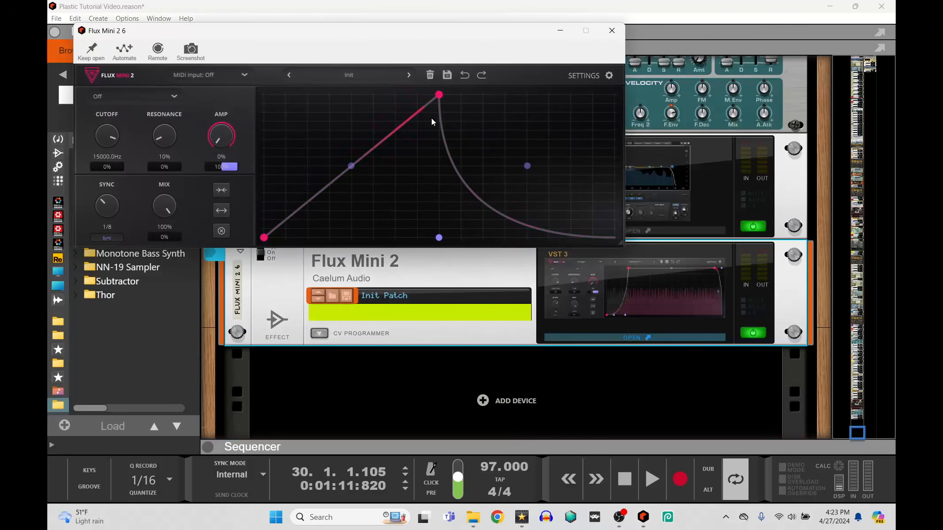
{"action": "left_click", "coordinate": [381, 73]}
{"action": "mouse_move", "coordinate": [355, 121]}
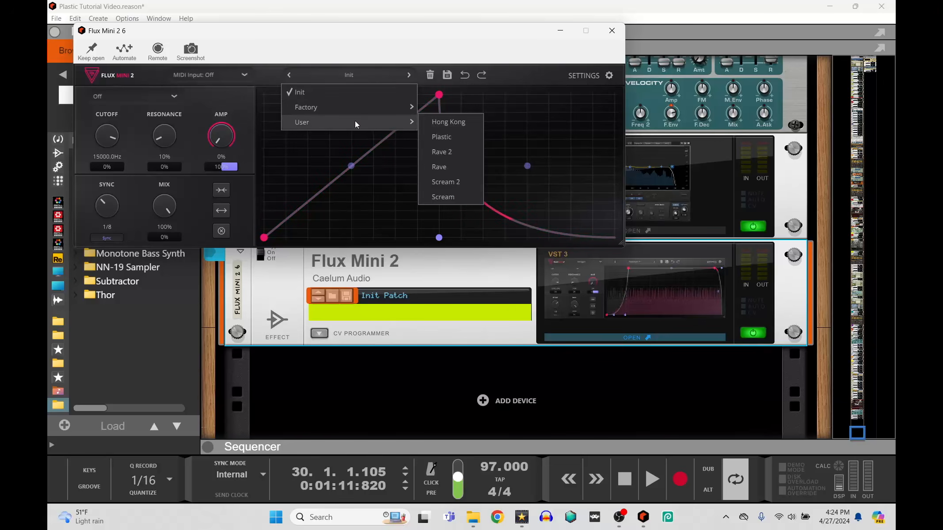
{"action": "left_click", "coordinate": [451, 140]}
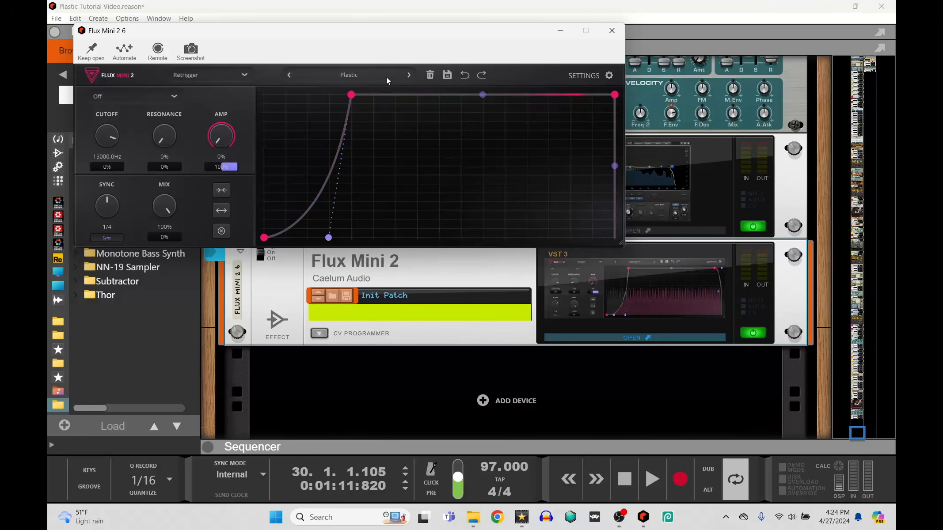
{"action": "left_click", "coordinate": [612, 31]}
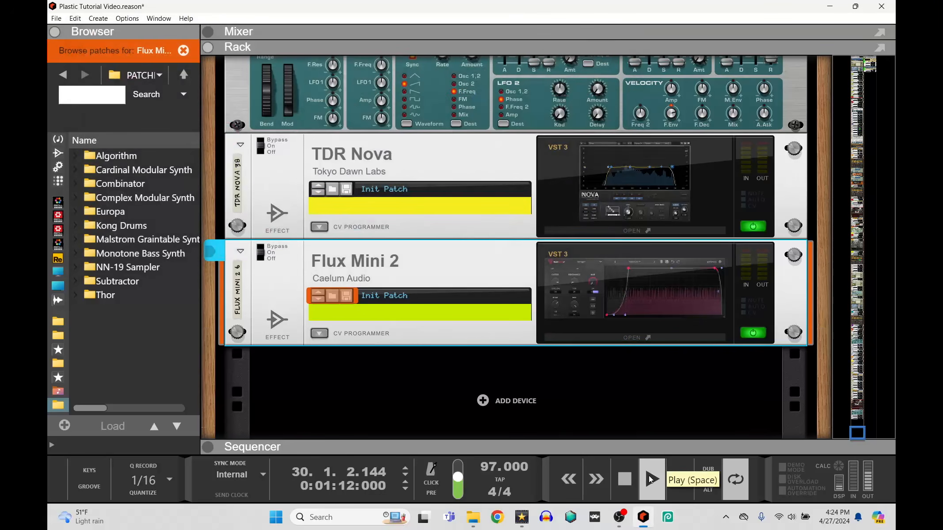
- Play the song around bar 30 to hear the dubstep sound with Flux Mini 2 applied, and stop playback
{"action": "left_click", "coordinate": [649, 479]}
{"action": "left_click", "coordinate": [628, 479]}
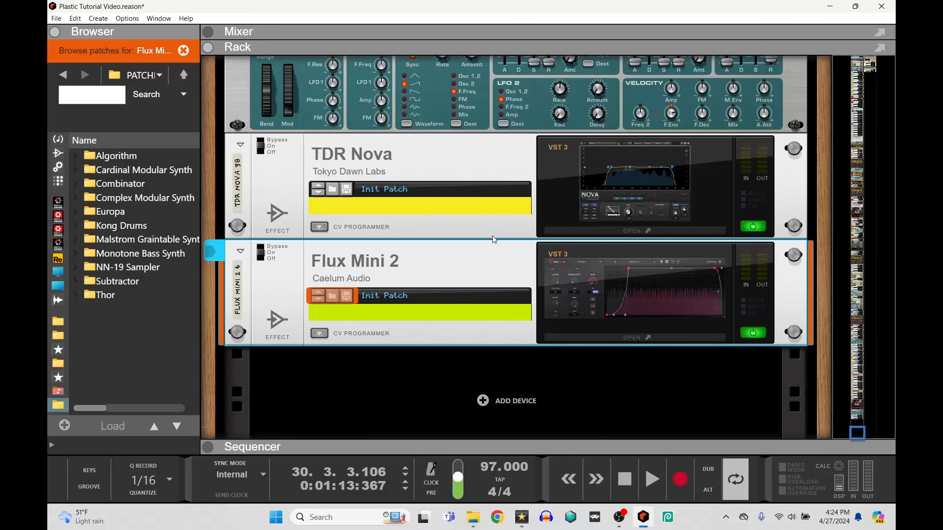
{"action": "left_click", "coordinate": [643, 485]}
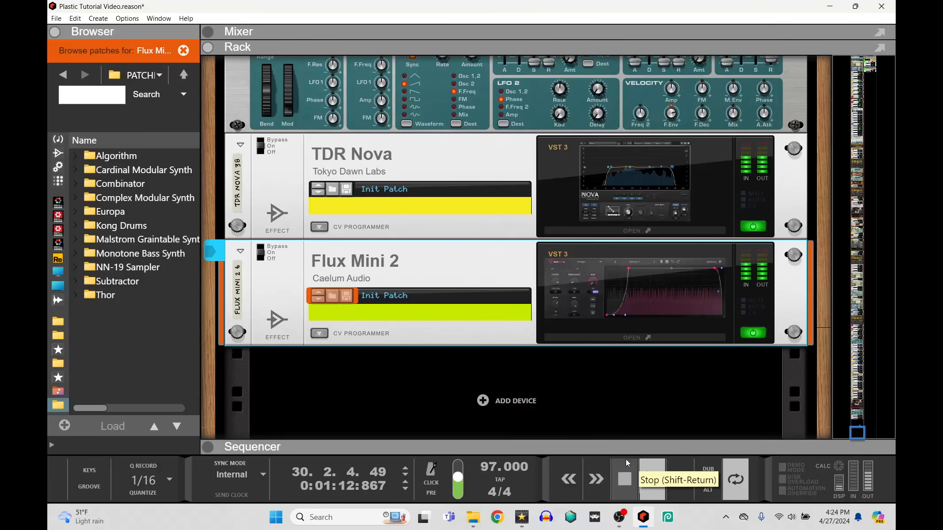
{"action": "left_click", "coordinate": [631, 481]}
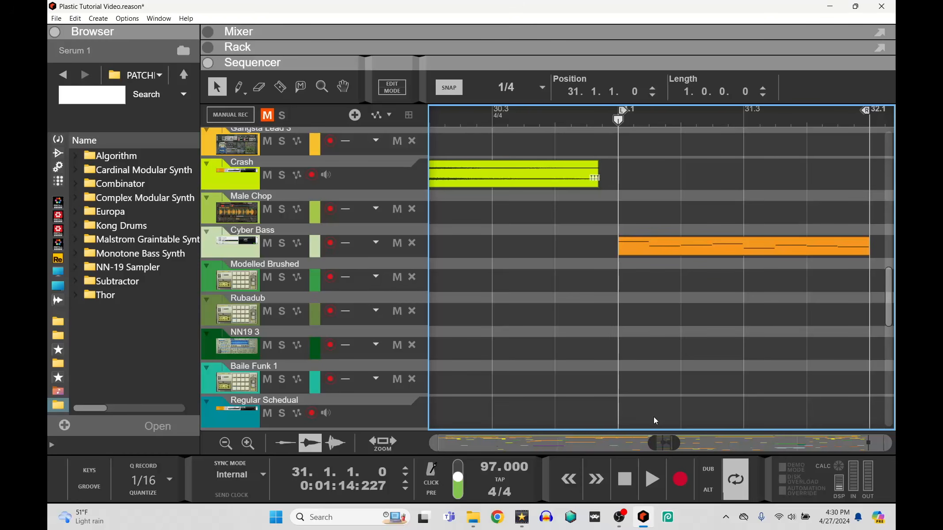
- Audition the looped bar 31, mute the "out of control" track and play the loop again without it
{"action": "key", "text": "space"}
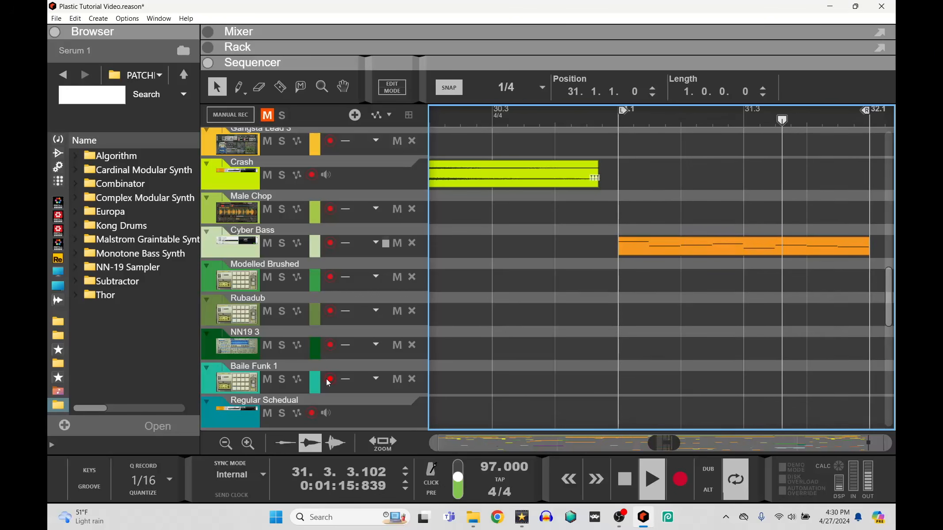
{"action": "key", "text": "space"}
{"action": "scroll", "coordinate": [331, 353], "scroll_direction": "down", "scroll_amount": 6}
{"action": "scroll", "coordinate": [329, 361], "scroll_direction": "down", "scroll_amount": 5}
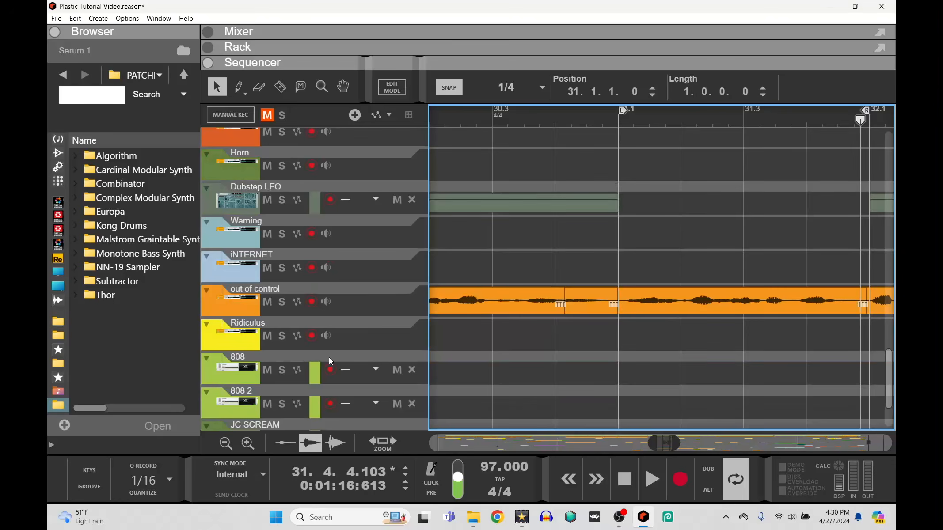
{"action": "left_click", "coordinate": [268, 256]}
{"action": "key", "text": "space"}
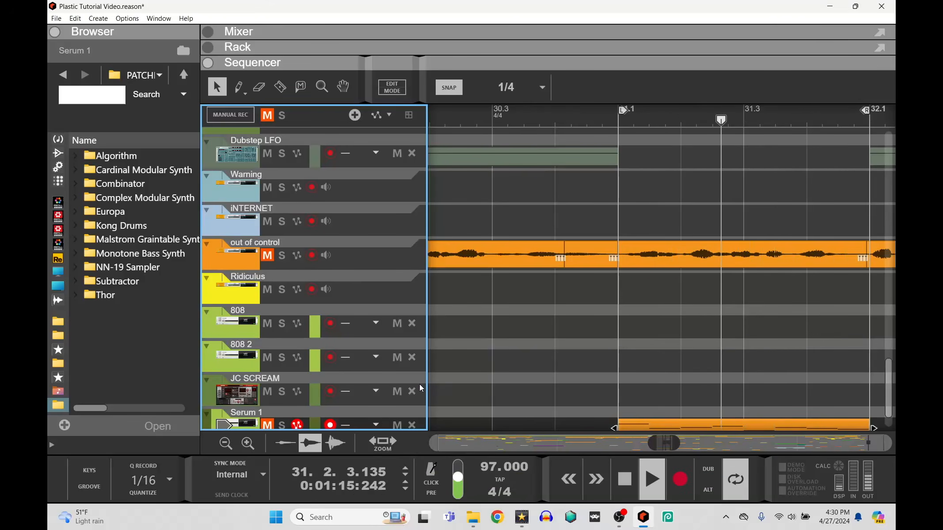
{"action": "key", "text": "space"}
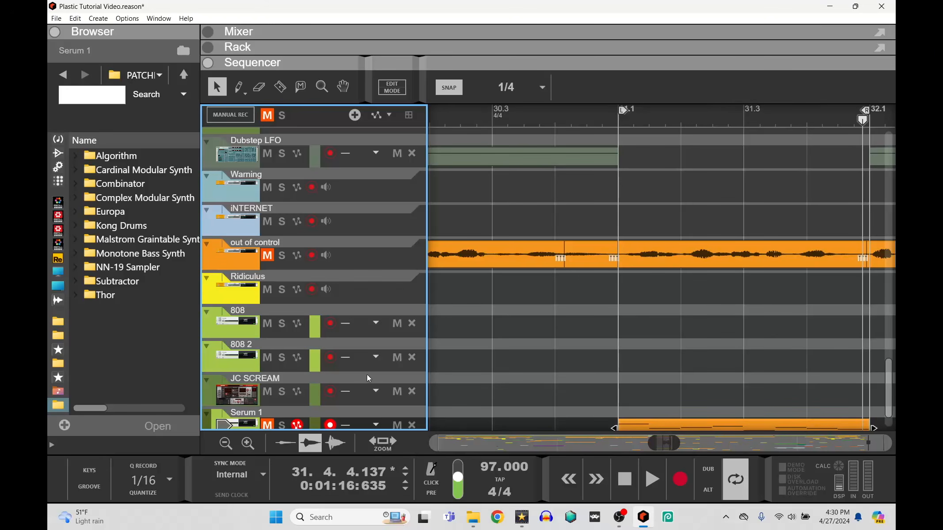
{"action": "scroll", "coordinate": [486, 347], "scroll_direction": "down", "scroll_amount": 2}
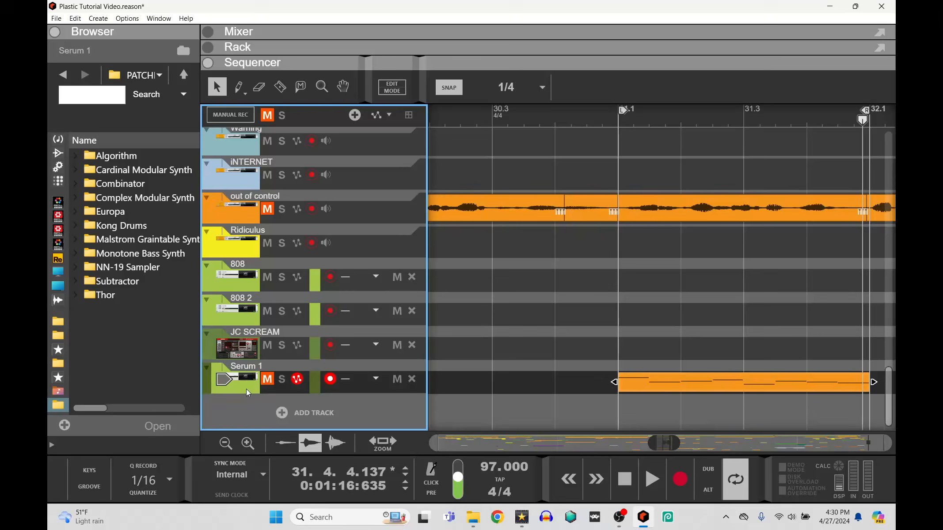
{"action": "scroll", "coordinate": [269, 334], "scroll_direction": "up", "scroll_amount": 8}
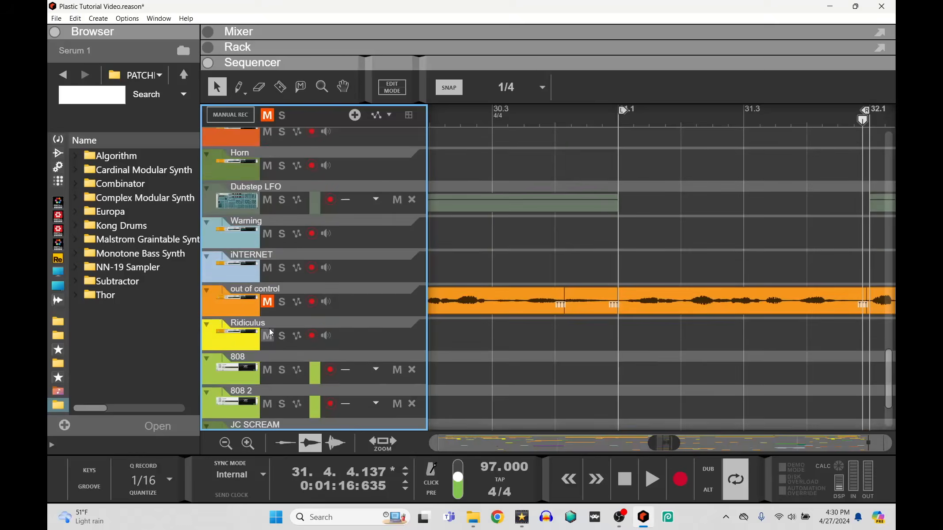
{"action": "scroll", "coordinate": [268, 334], "scroll_direction": "up", "scroll_amount": 10}
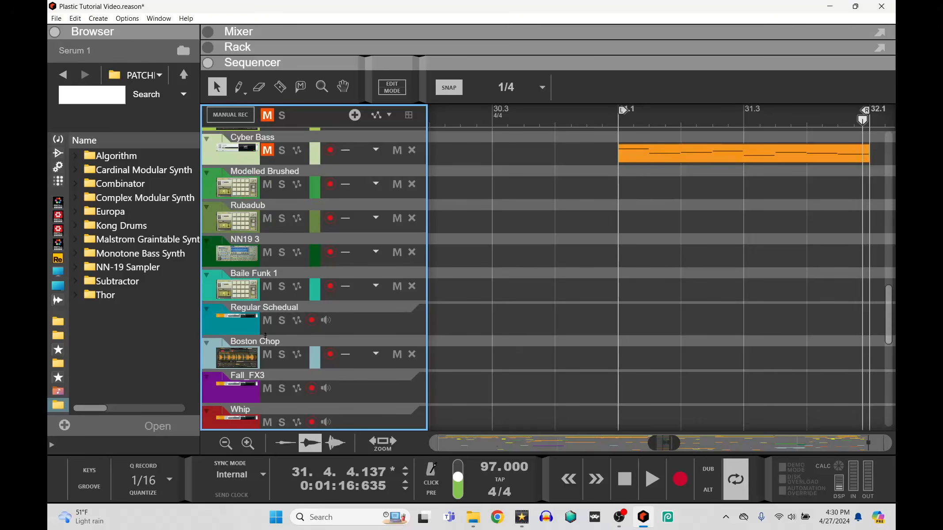
{"action": "scroll", "coordinate": [265, 366], "scroll_direction": "down", "scroll_amount": 4}
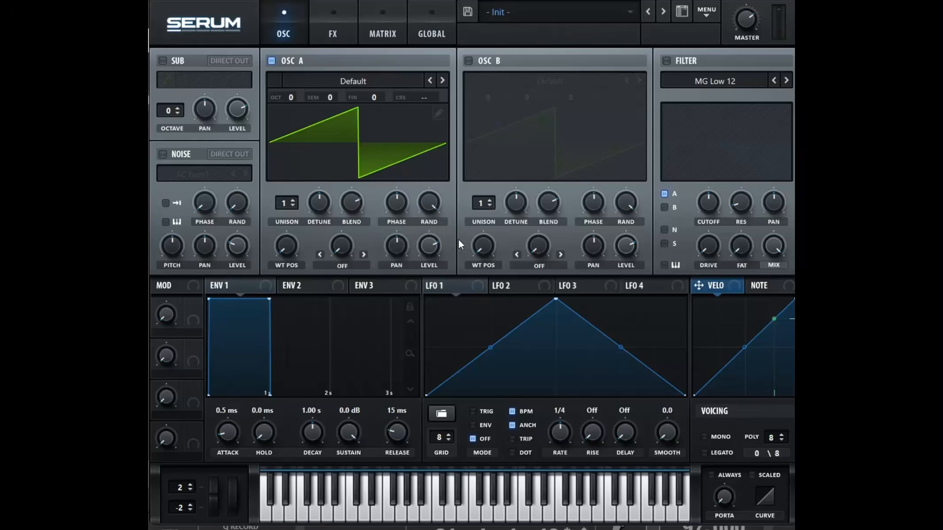
- Set oscillator A's octave to -2 in Serum and enable the MG Low 12 filter
{"action": "left_click_drag", "start_coordinate": [291, 98], "coordinate": [286, 125]}
{"action": "left_click", "coordinate": [665, 61]}
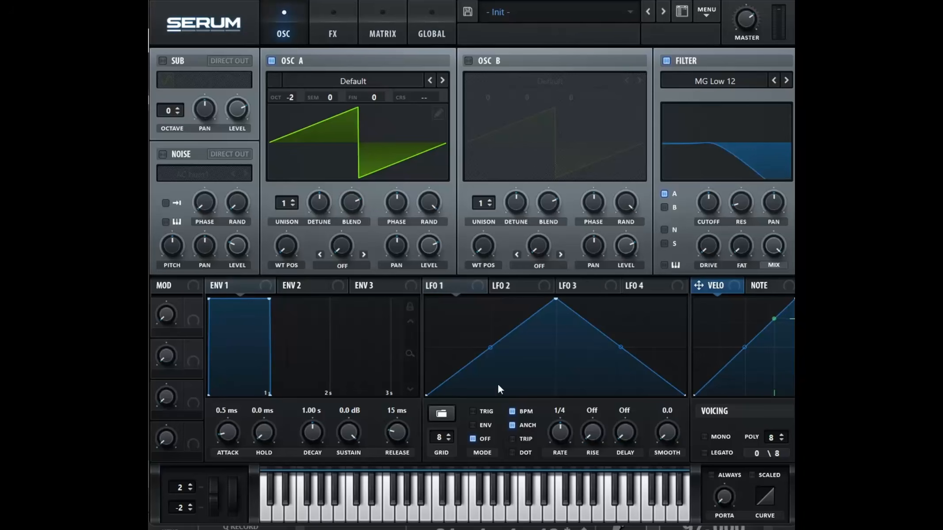
- Set ENV 1 to a 2.88 s decay with no sustain and assign it to the filter cutoff, lowered to about 28 Hz
{"action": "left_click_drag", "start_coordinate": [270, 300], "coordinate": [392, 452]}
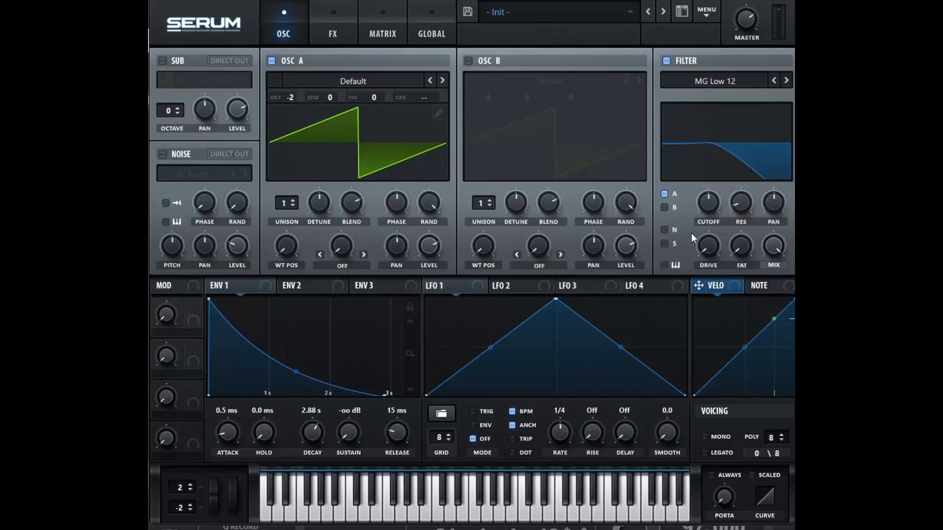
{"action": "left_click_drag", "start_coordinate": [707, 199], "coordinate": [688, 222]}
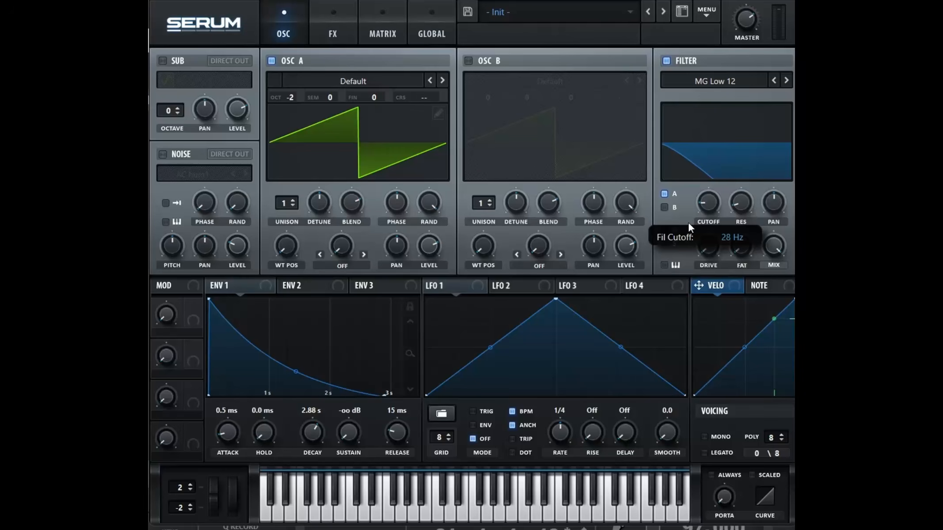
{"action": "scroll", "coordinate": [707, 204], "scroll_direction": "up", "scroll_amount": 2}
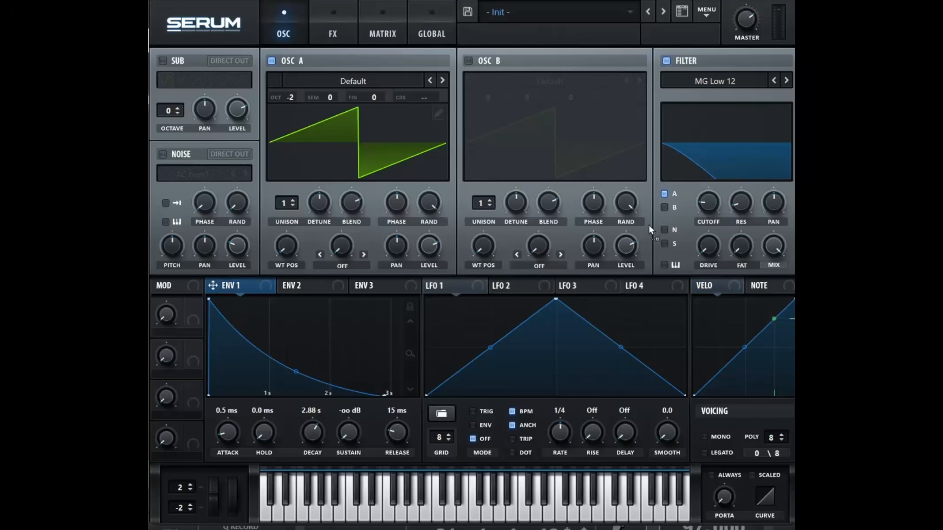
{"action": "left_click_drag", "start_coordinate": [710, 200], "coordinate": [685, 204]}
- Enable Serum's Distortion effect and set its type to Lin.Fold
{"action": "left_click", "coordinate": [345, 28]}
{"action": "left_click", "coordinate": [174, 90]}
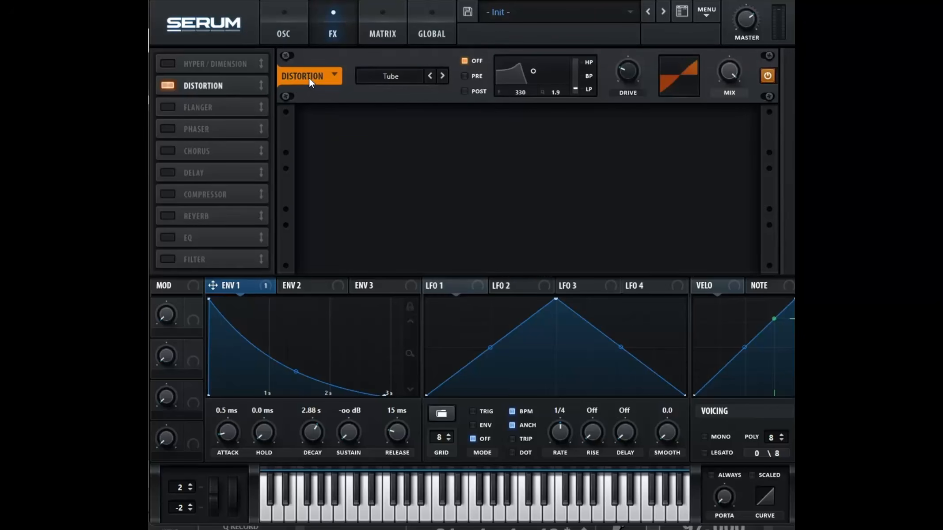
{"action": "left_click", "coordinate": [413, 82]}
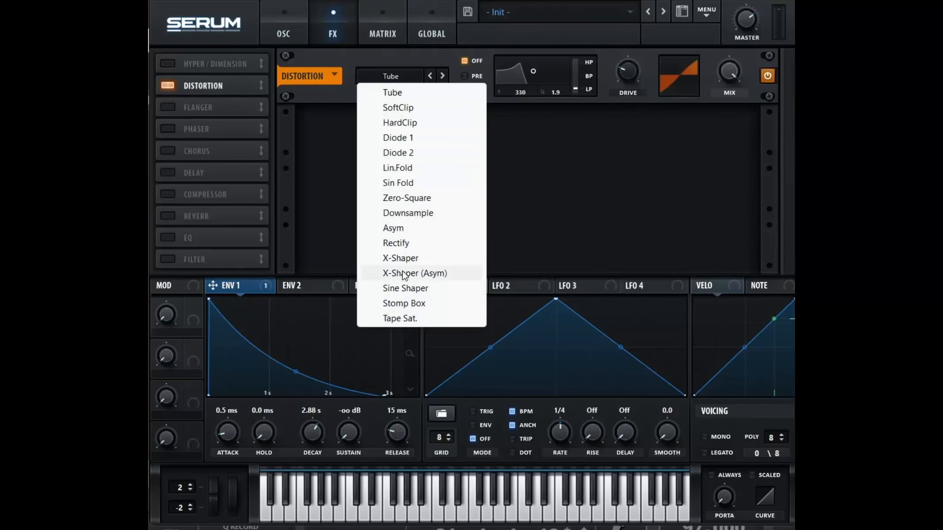
{"action": "left_click", "coordinate": [410, 170]}
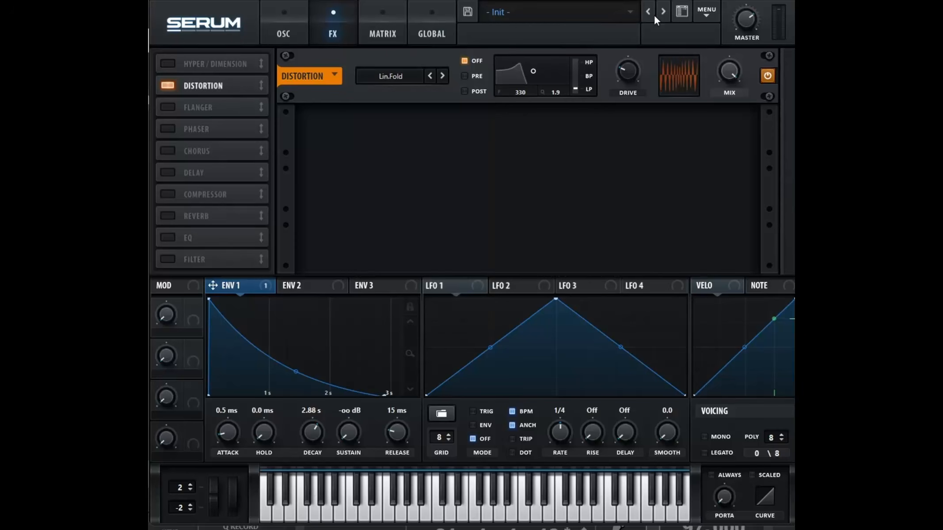
- Return to the oscillator page and adjust ENV 1's modulation amount on the filter cutoff
{"action": "left_click", "coordinate": [293, 16]}
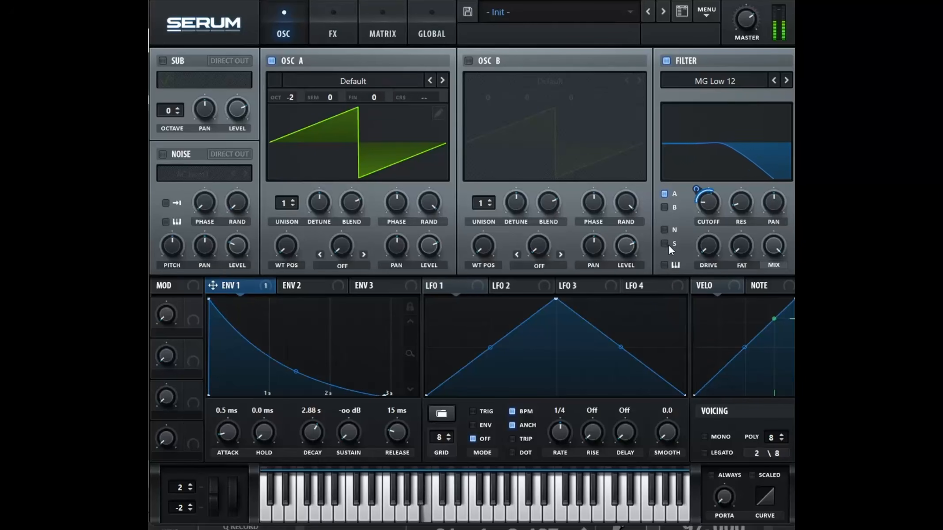
{"action": "right_click", "coordinate": [692, 190]}
{"action": "mouse_move", "coordinate": [693, 190]}
{"action": "left_mouse_down"}
{"action": "mouse_move", "coordinate": [702, 182]}
{"action": "mouse_move", "coordinate": [692, 194]}
{"action": "left_mouse_up"}
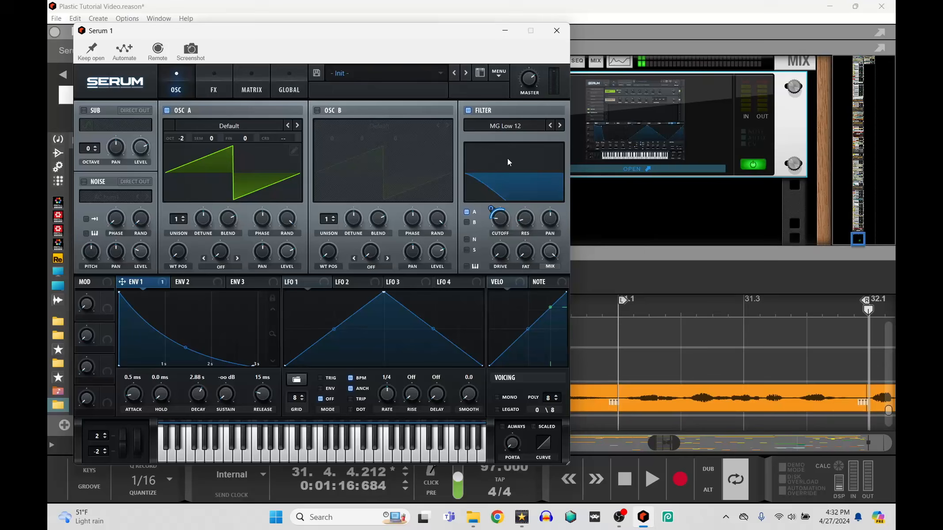
- Close Serum, enlarge the rack area and add a favorite TDR Nova equalizer below Serum
{"action": "left_click", "coordinate": [556, 31]}
{"action": "left_click_drag", "start_coordinate": [444, 251], "coordinate": [409, 524]}
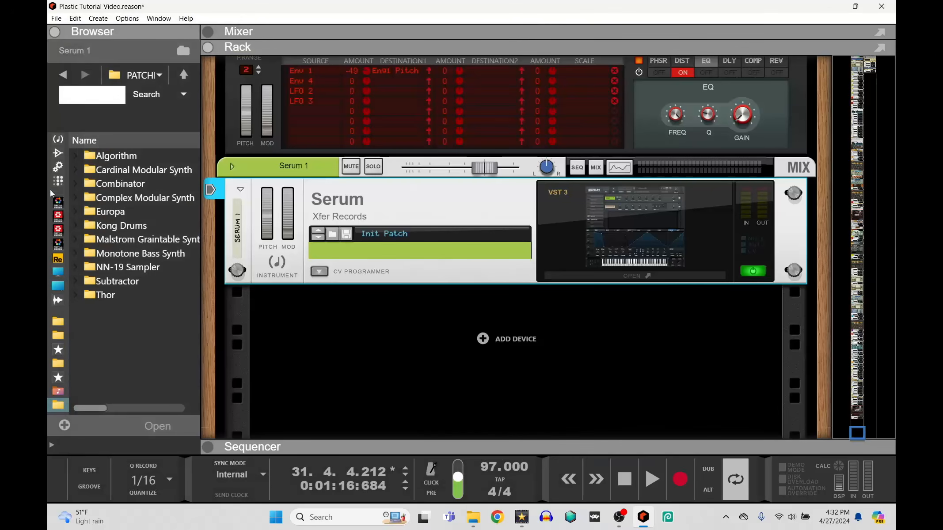
{"action": "left_click", "coordinate": [58, 376]}
{"action": "left_click_drag", "start_coordinate": [165, 204], "coordinate": [410, 298]}
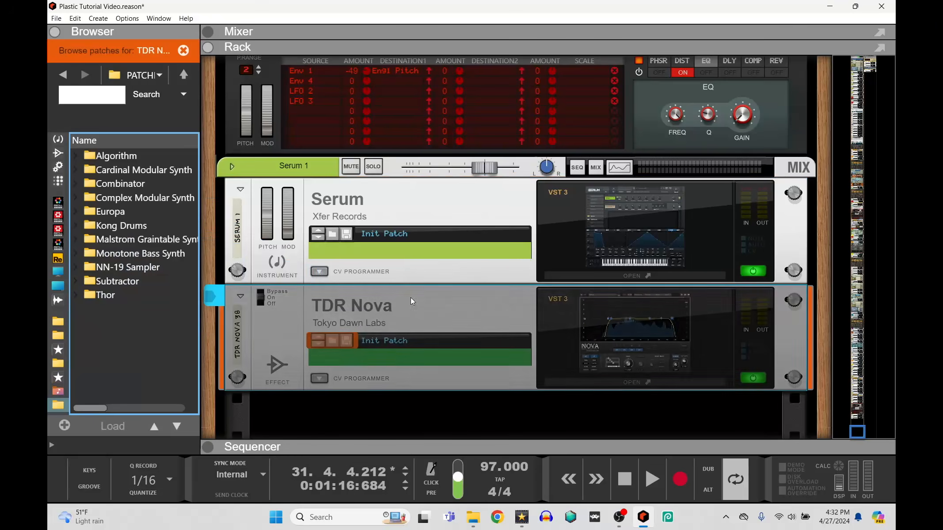
- Open the new TDR Nova and enable its high-pass filter at 94 Hz
{"action": "left_click", "coordinate": [569, 380]}
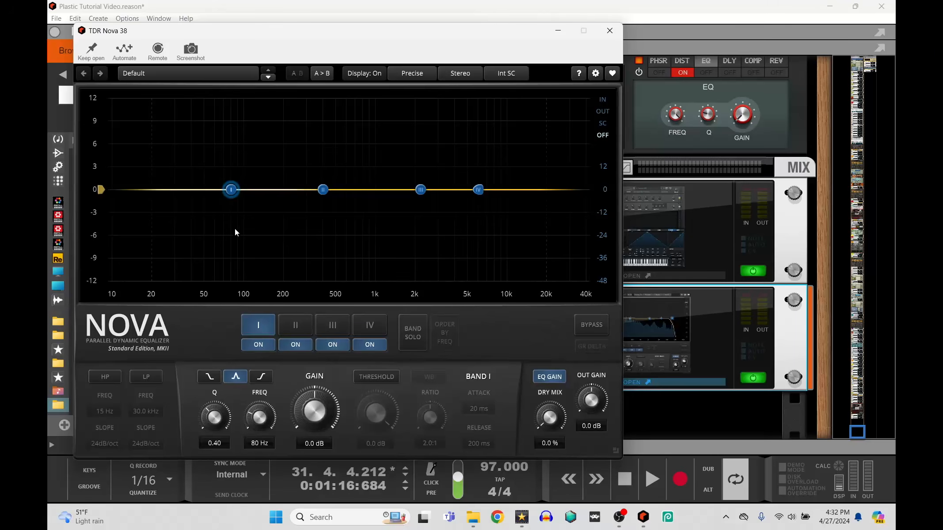
{"action": "left_click", "coordinate": [111, 376]}
{"action": "left_click_drag", "start_coordinate": [138, 193], "coordinate": [244, 193]}
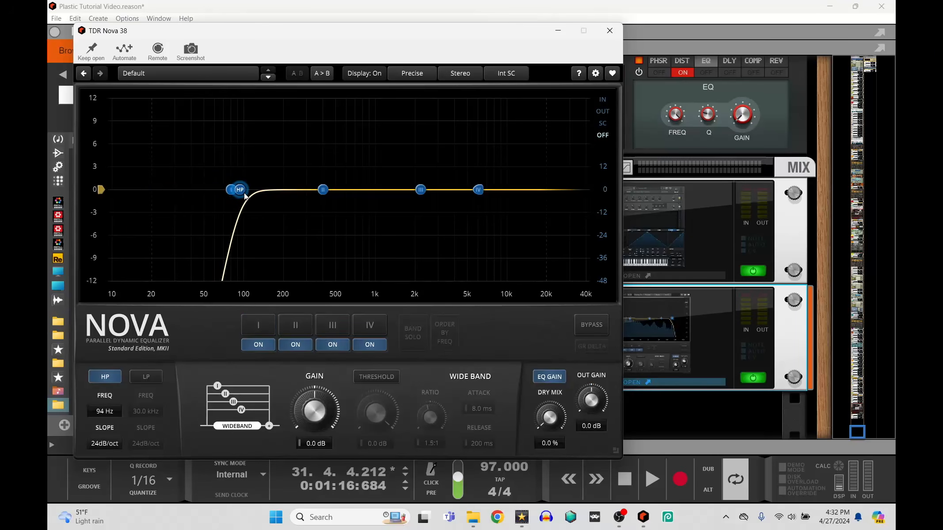
- Boost band III by 3.2 dB at 1977 Hz with a Q of 1.52, and show the output spectrum during playback
{"action": "left_click_drag", "start_coordinate": [425, 192], "coordinate": [413, 170]}
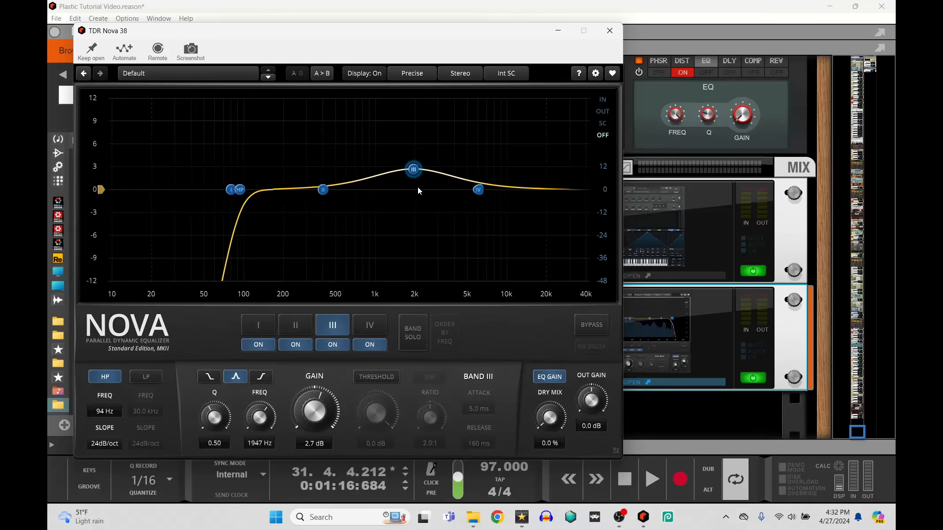
{"action": "scroll", "coordinate": [424, 181], "scroll_direction": "up", "scroll_amount": 10}
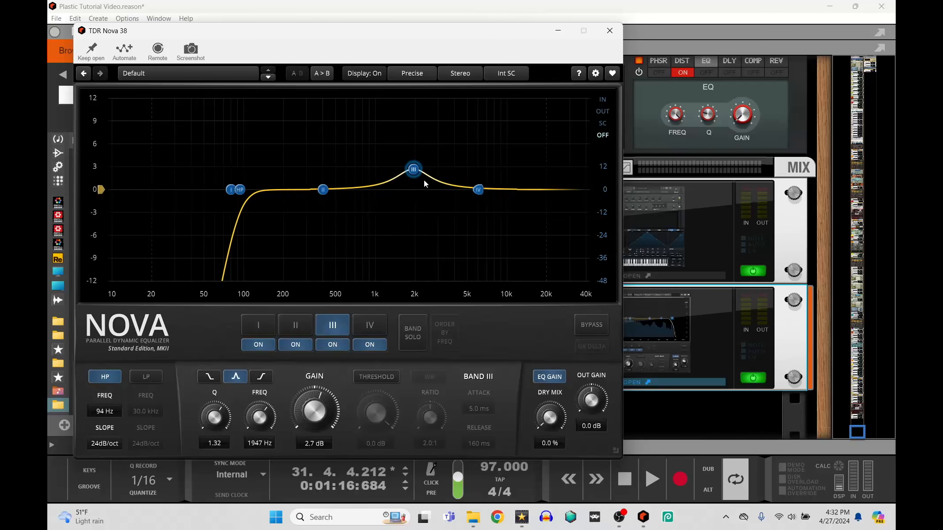
{"action": "left_click_drag", "start_coordinate": [416, 173], "coordinate": [417, 169]}
{"action": "key", "text": "space"}
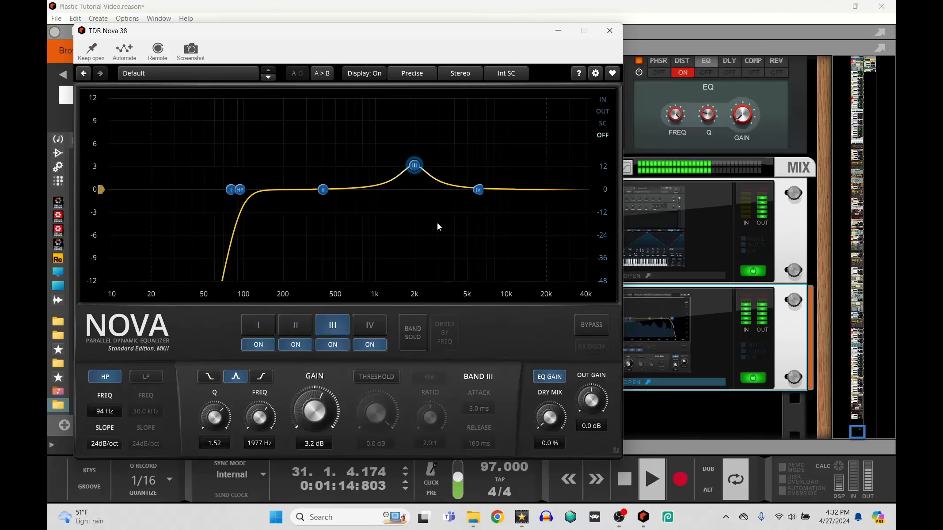
{"action": "left_click", "coordinate": [601, 111]}
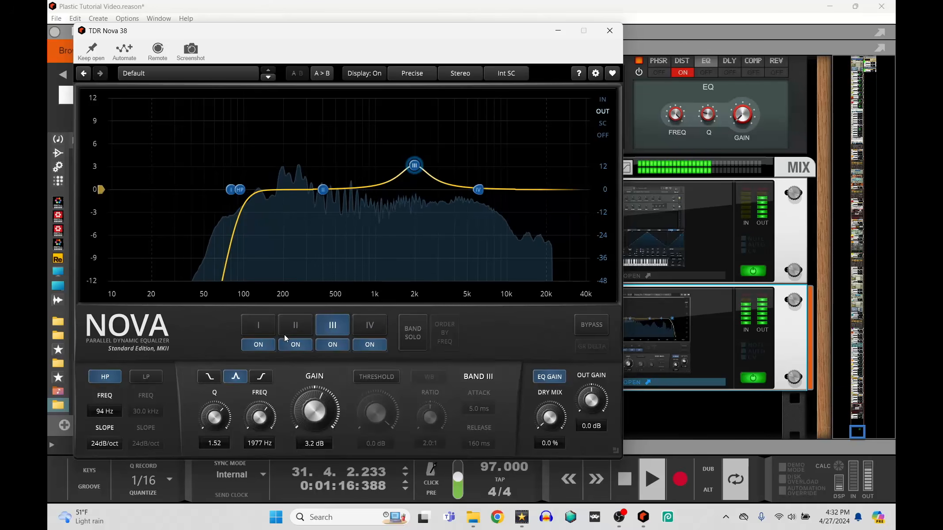
- Audition the Gangsta Lead 3 Thor track from bar 38, in the mix and soloed, and examine its modulation routings
{"action": "key", "text": "space"}
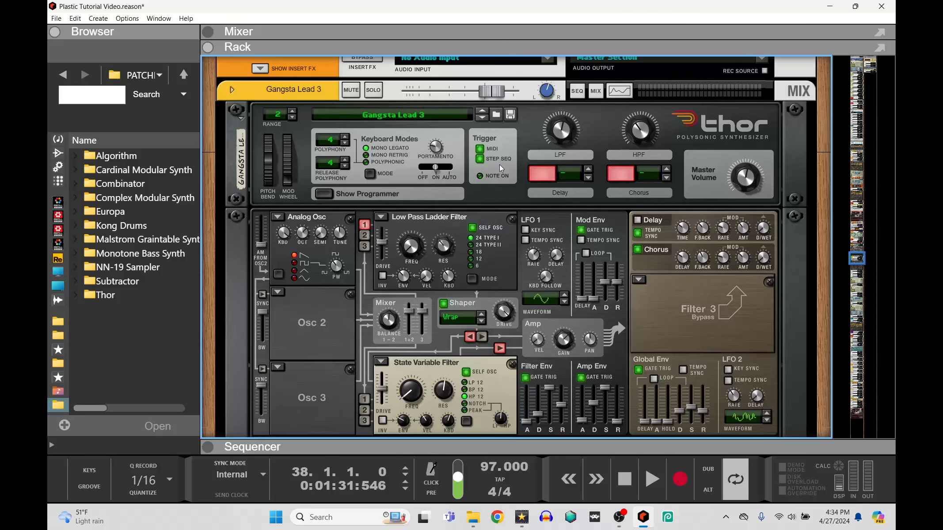
{"action": "key", "text": "space"}
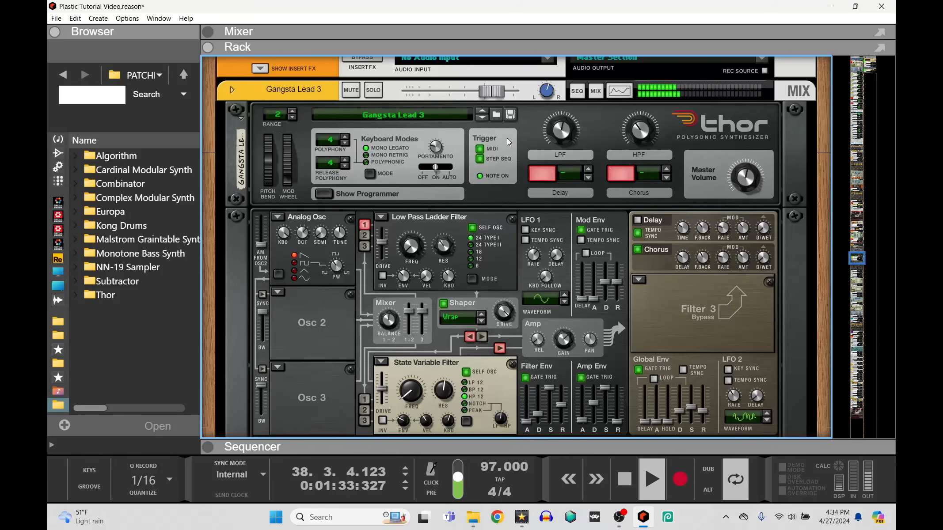
{"action": "key", "text": "space"}
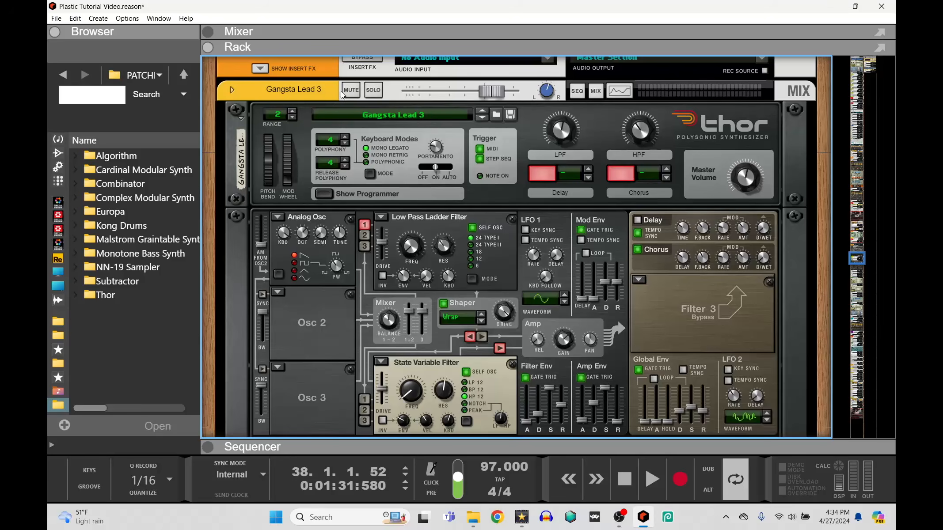
{"action": "left_click", "coordinate": [374, 91]}
{"action": "key", "text": "space"}
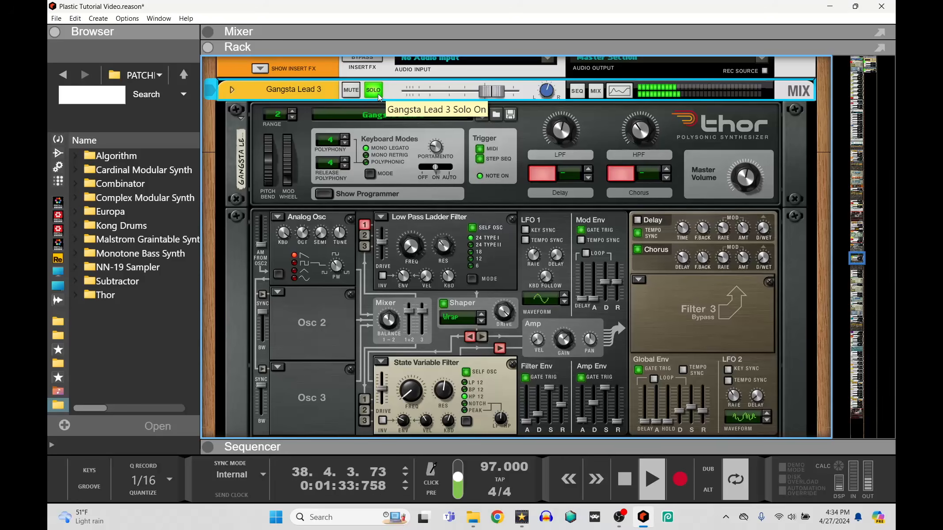
{"action": "left_click", "coordinate": [379, 94]}
{"action": "key", "text": "space"}
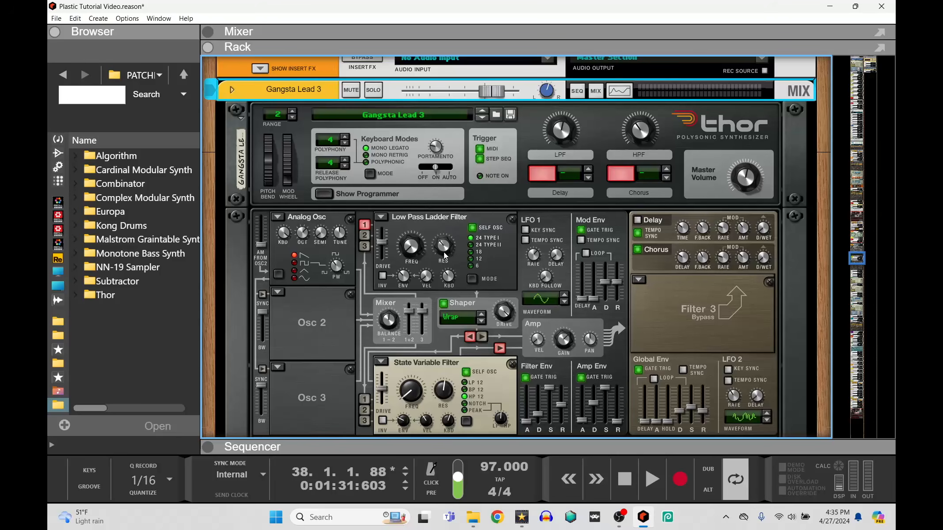
{"action": "scroll", "coordinate": [307, 328], "scroll_direction": "down", "scroll_amount": 5}
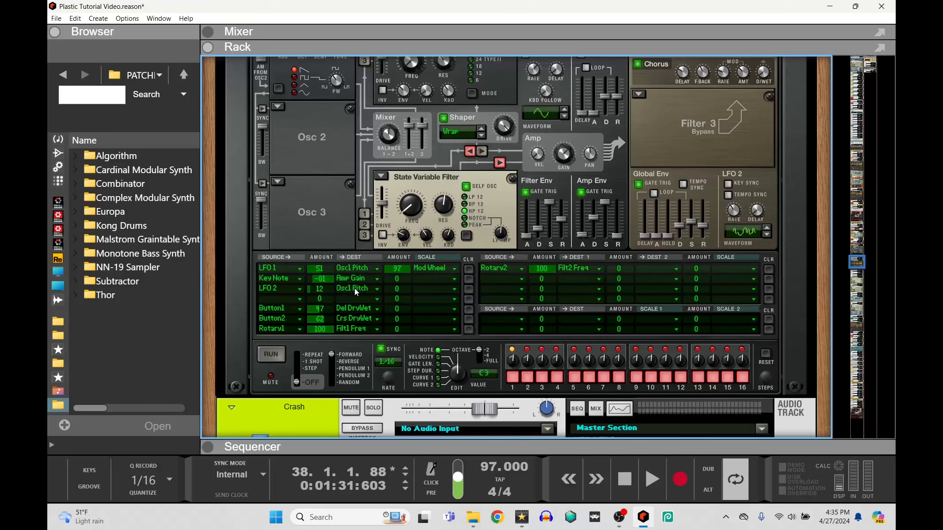
{"action": "scroll", "coordinate": [340, 233], "scroll_direction": "up", "scroll_amount": 6}
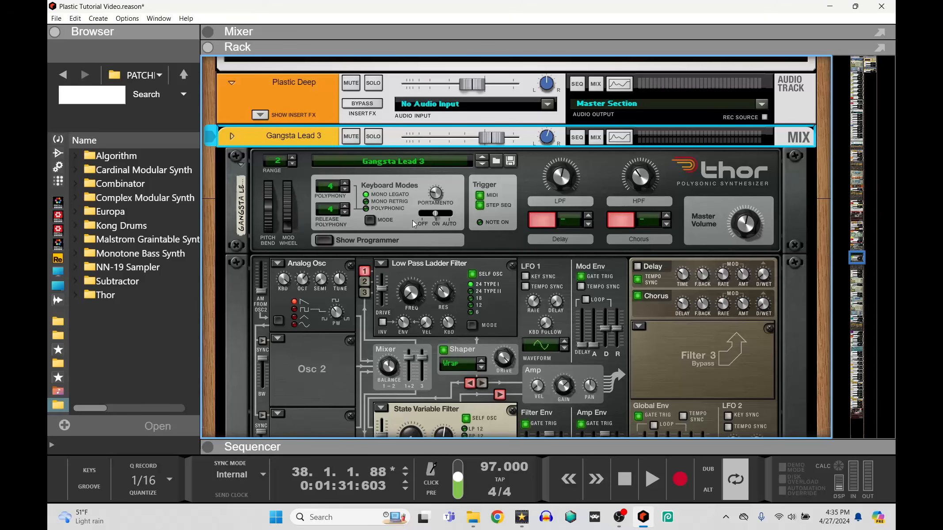
{"action": "scroll", "coordinate": [371, 293], "scroll_direction": "down", "scroll_amount": 1}
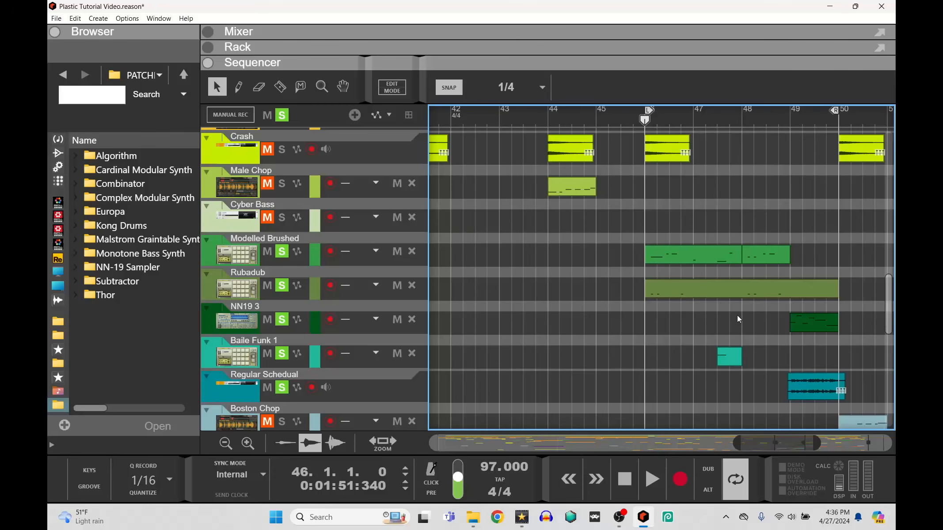
- Play the soloed percussion from bar 46 and locate the Modelled Brushed Kong in the rack, selecting its Tom Mid pad
{"action": "key", "text": "space"}
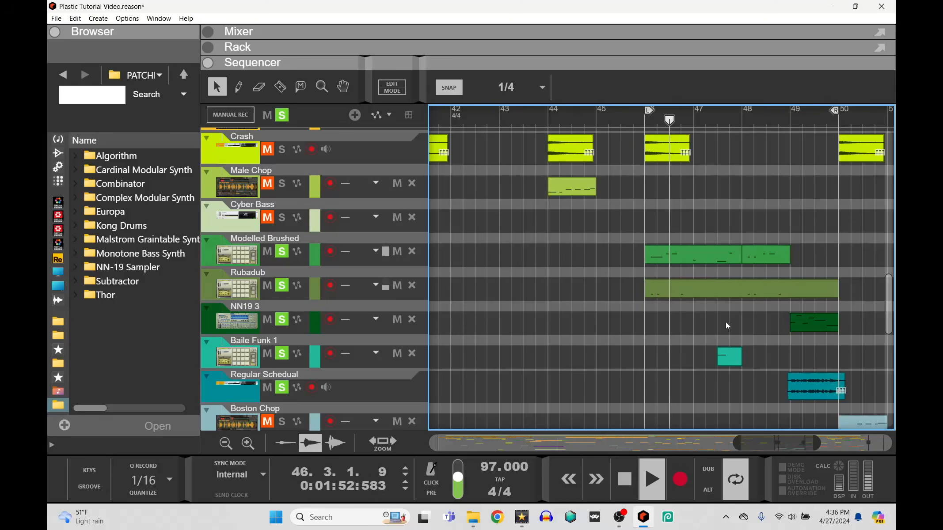
{"action": "key", "text": "space"}
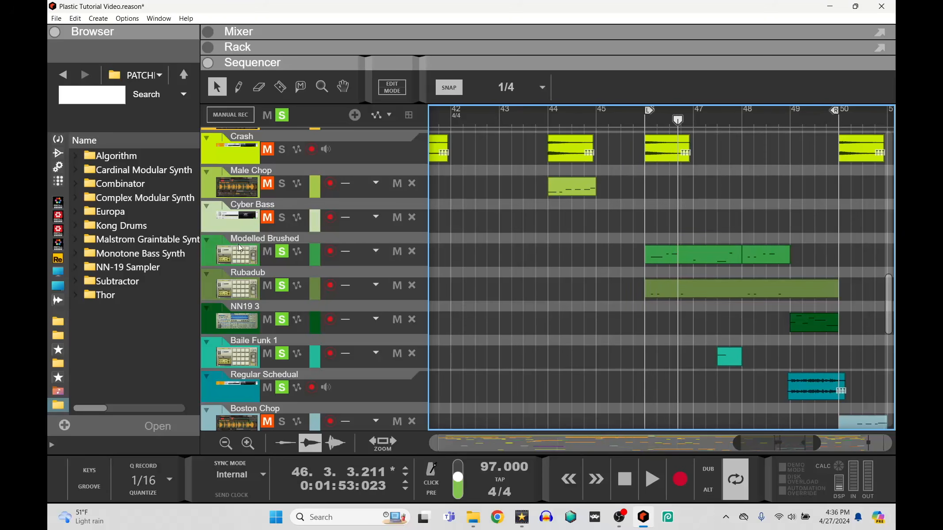
{"action": "double_click", "coordinate": [239, 258]}
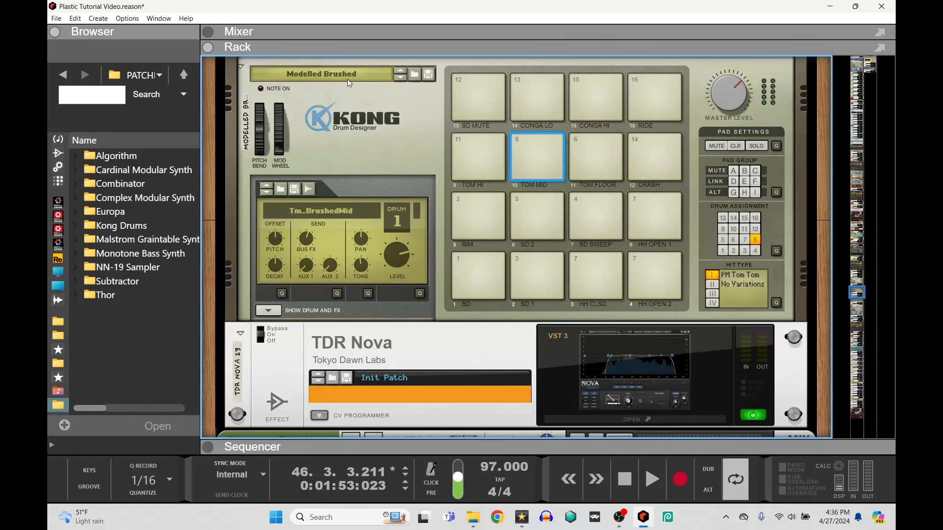
{"action": "scroll", "coordinate": [413, 149], "scroll_direction": "up", "scroll_amount": 1}
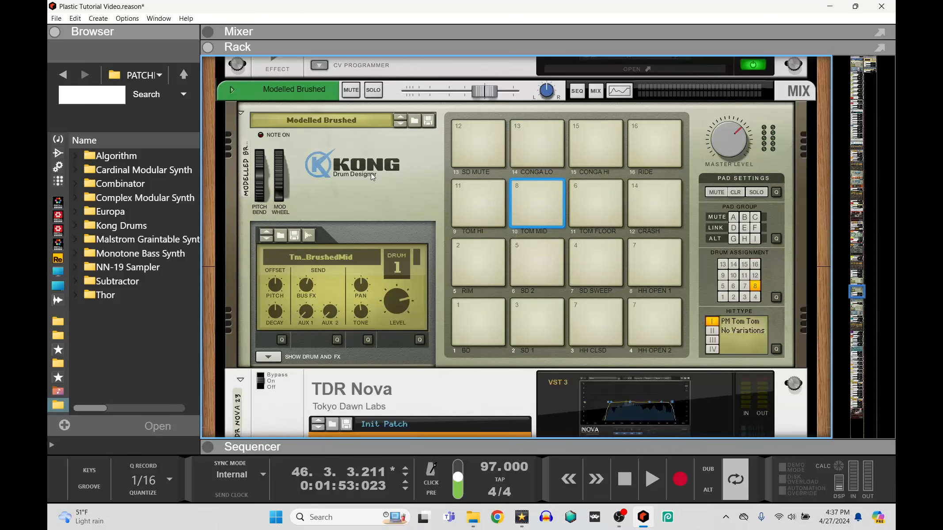
{"action": "left_click", "coordinate": [536, 210]}
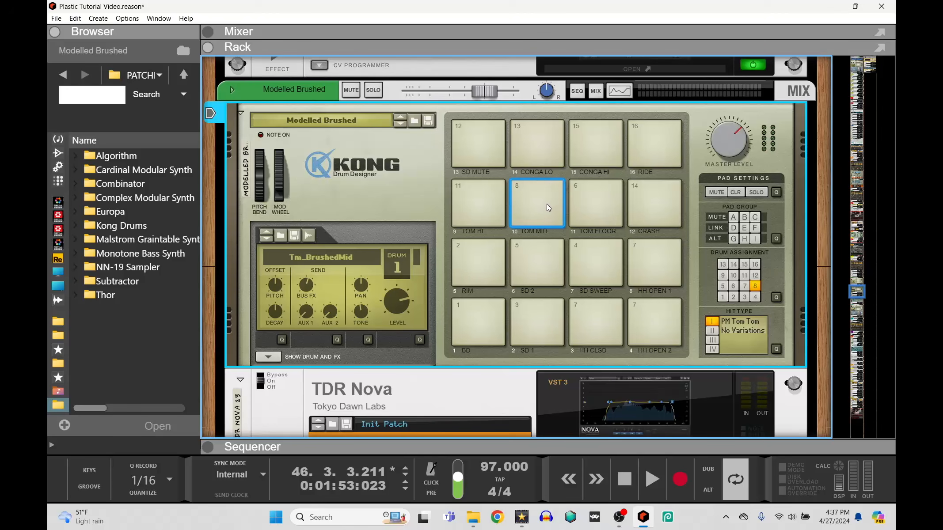
- Audition the Voice FX pad of the Rubadub Kong further down the rack
{"action": "scroll", "coordinate": [547, 205], "scroll_direction": "down", "scroll_amount": 5}
{"action": "scroll", "coordinate": [546, 207], "scroll_direction": "up", "scroll_amount": 4}
{"action": "scroll", "coordinate": [546, 229], "scroll_direction": "down", "scroll_amount": 8}
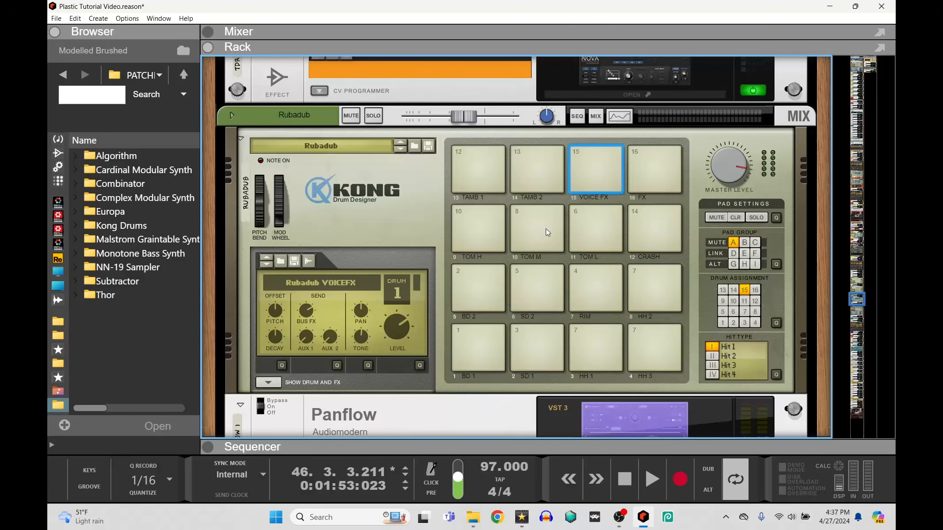
{"action": "left_click", "coordinate": [593, 169]}
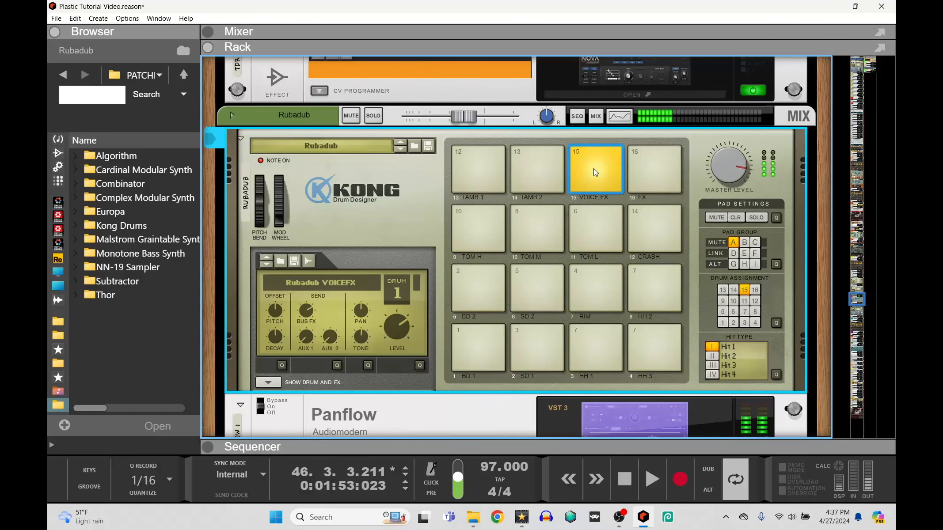
{"action": "left_click", "coordinate": [594, 169]}
- View the panning curve in the Panflow effect below Rubadub and close the plugin
{"action": "scroll", "coordinate": [574, 248], "scroll_direction": "down", "scroll_amount": 5}
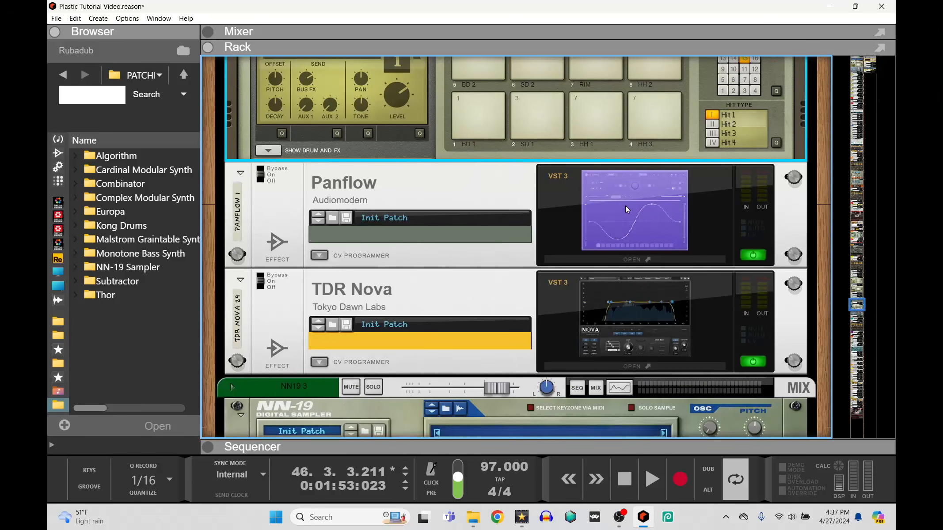
{"action": "left_click", "coordinate": [619, 260]}
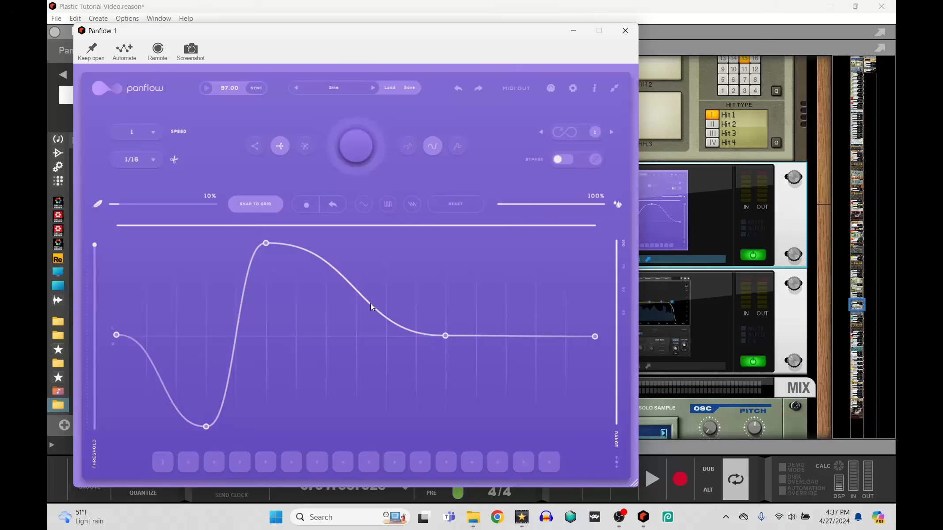
{"action": "left_click", "coordinate": [631, 31]}
- Examine the NN19 3 sampler, loaded with Synth Tom 1.wav, and the TDR Nova beneath it
{"action": "scroll", "coordinate": [501, 191], "scroll_direction": "down", "scroll_amount": 5}
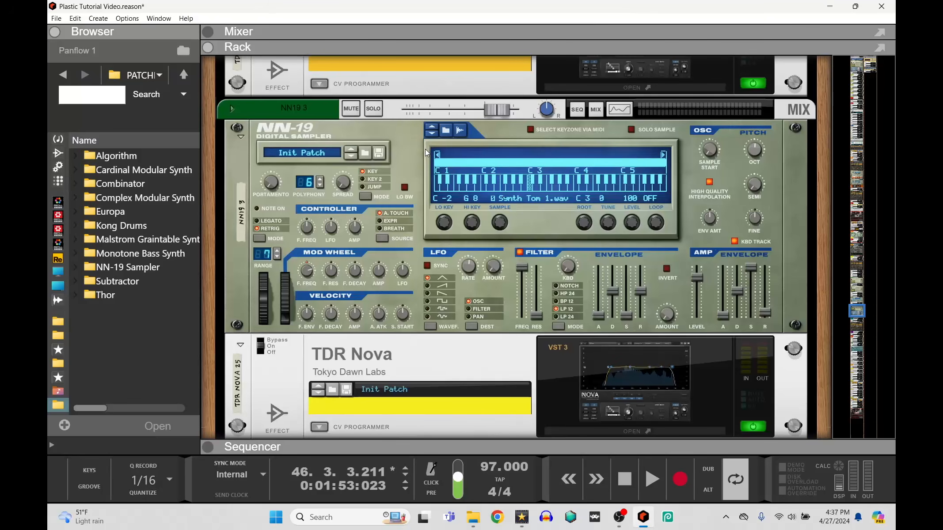
{"action": "left_click", "coordinate": [494, 184]}
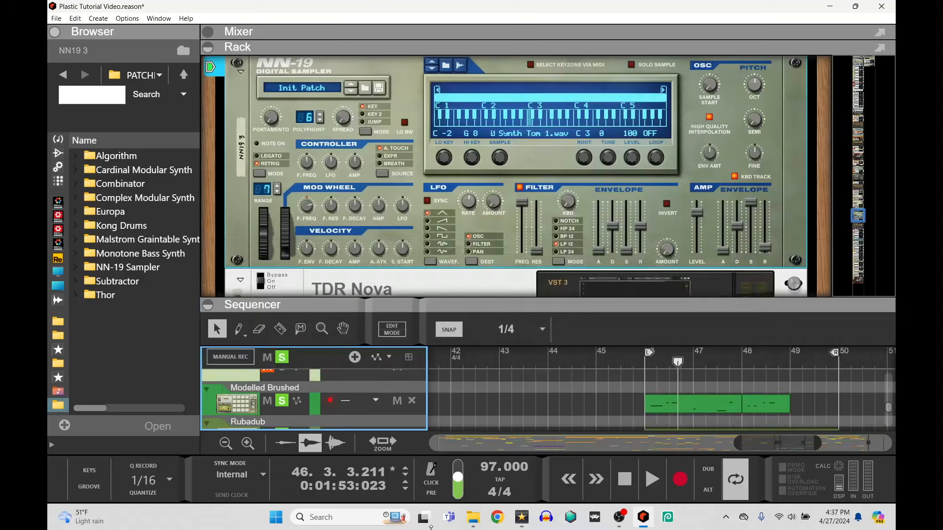
{"action": "scroll", "coordinate": [444, 212], "scroll_direction": "down", "scroll_amount": 1}
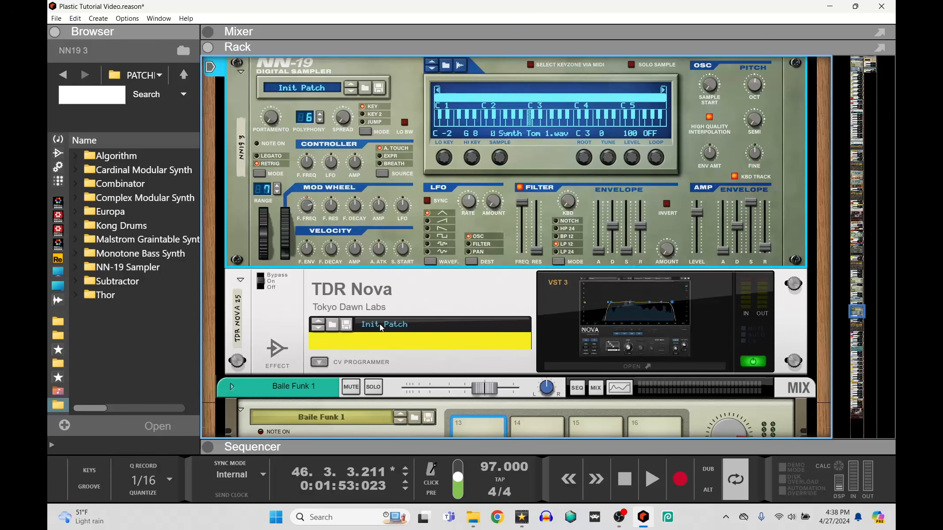
- Return to the full sequencer view and play the soloed percussion and NN19 3 clips from bar 49
{"action": "key", "text": "F7"}
{"action": "key", "text": "F6"}
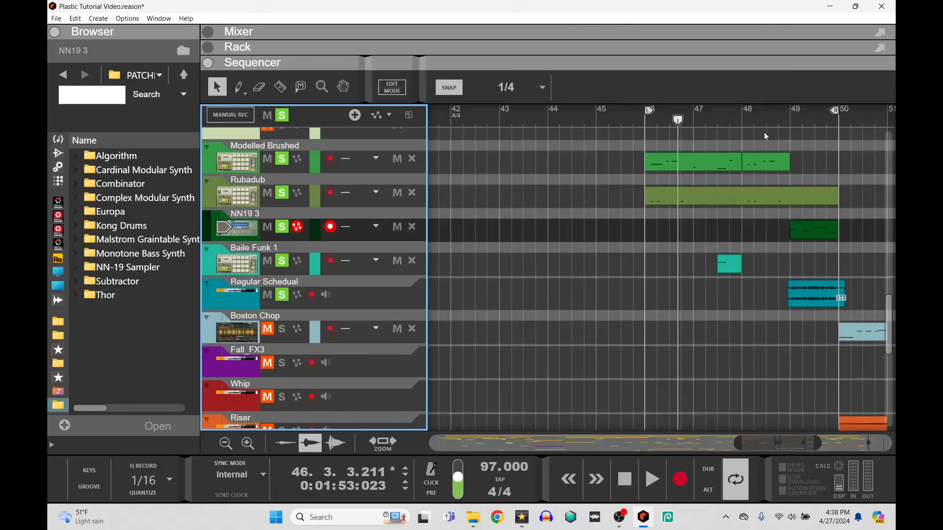
{"action": "left_click", "coordinate": [787, 124]}
{"action": "key", "text": "space"}
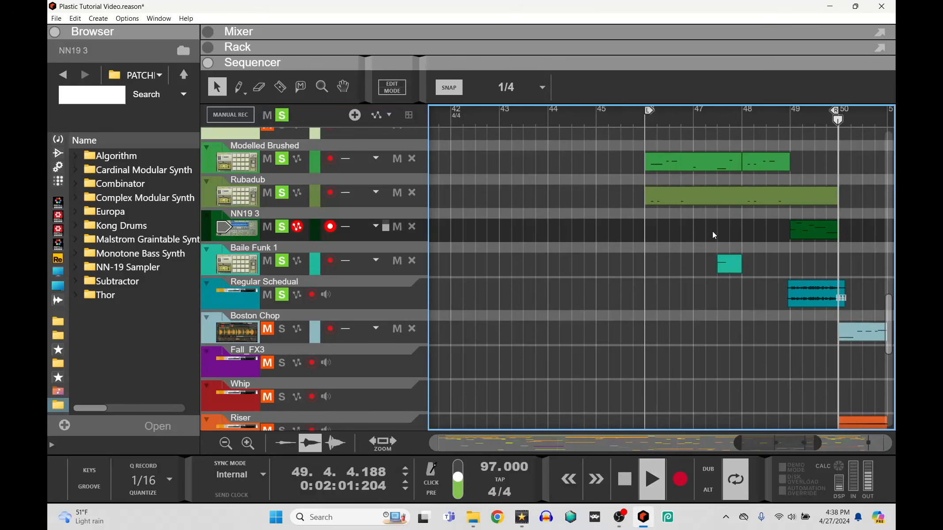
{"action": "key", "text": "space"}
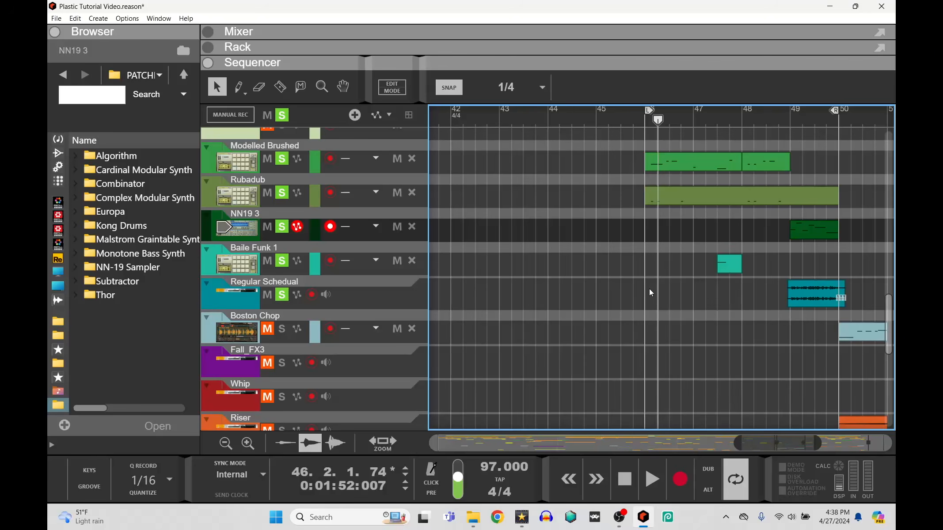
- Solo the Warning and iNTERNET vocal tracks, play them together and return the playhead to bar 46
{"action": "scroll", "coordinate": [659, 283], "scroll_direction": "down", "scroll_amount": 5}
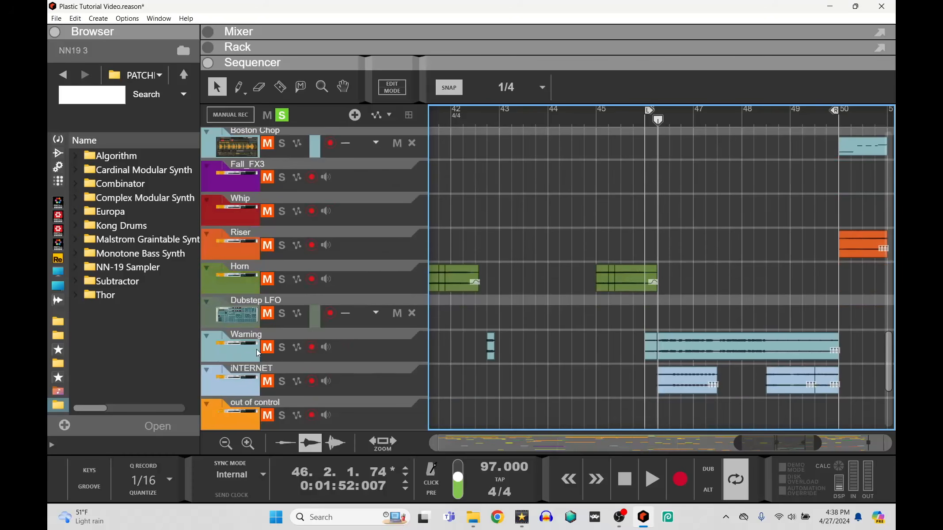
{"action": "left_click", "coordinate": [281, 348]}
{"action": "left_click", "coordinate": [282, 381]}
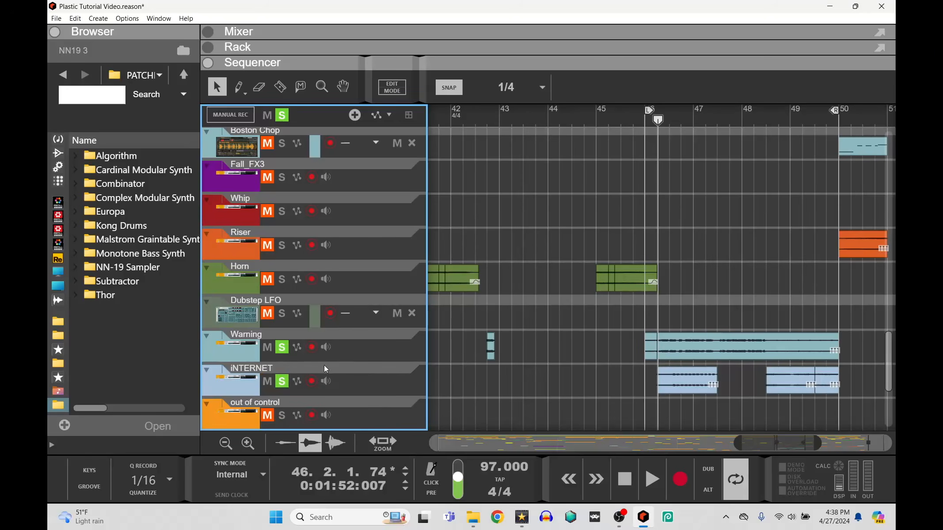
{"action": "key", "text": "space"}
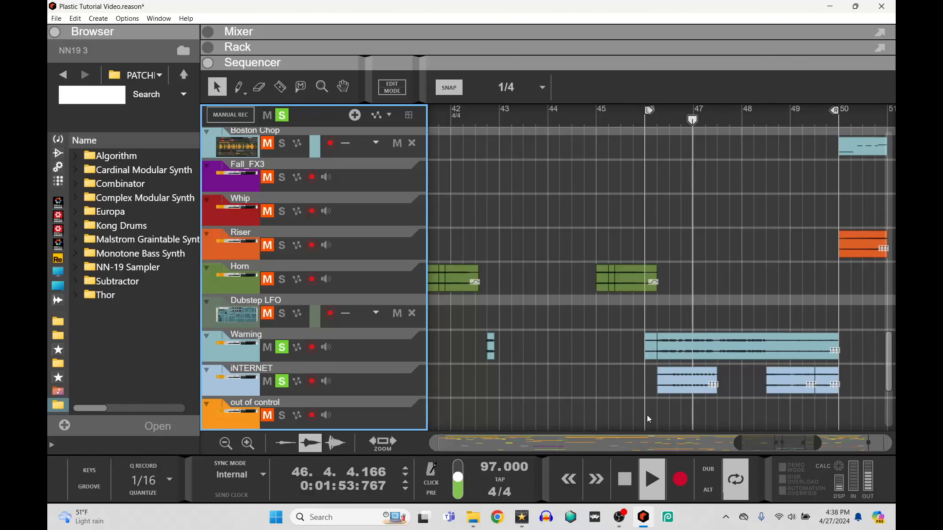
{"action": "key", "text": "space"}
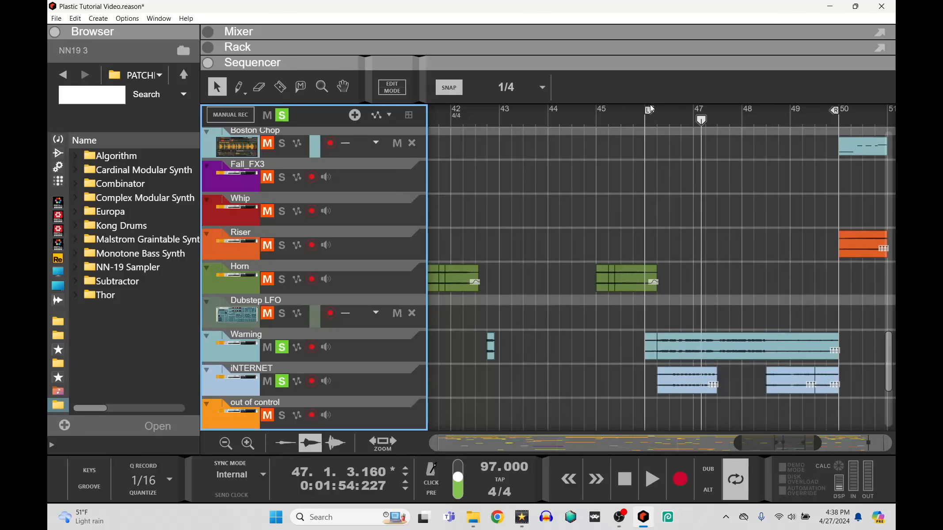
{"action": "left_click", "coordinate": [645, 123]}
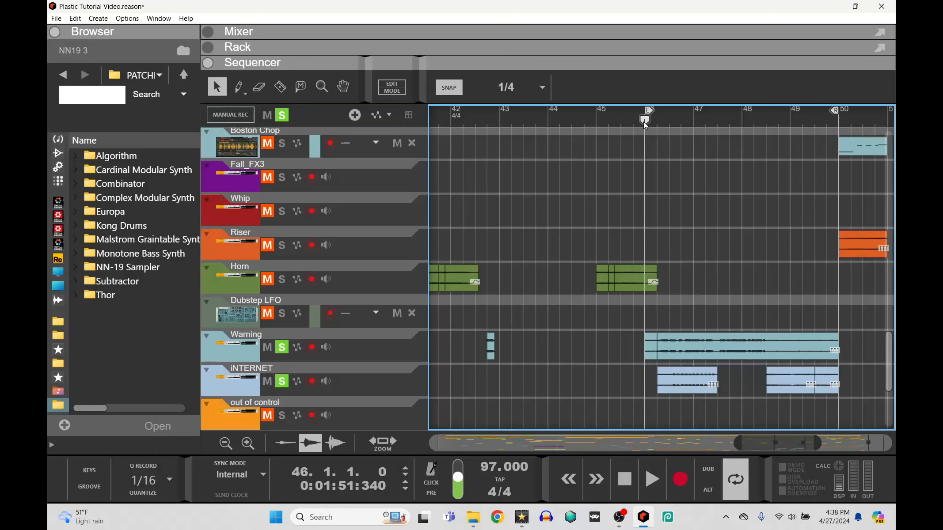
- Turn off solo on the Warning track and play the iNTERNET track from bar 46
{"action": "left_click", "coordinate": [282, 348]}
{"action": "key", "text": "space"}
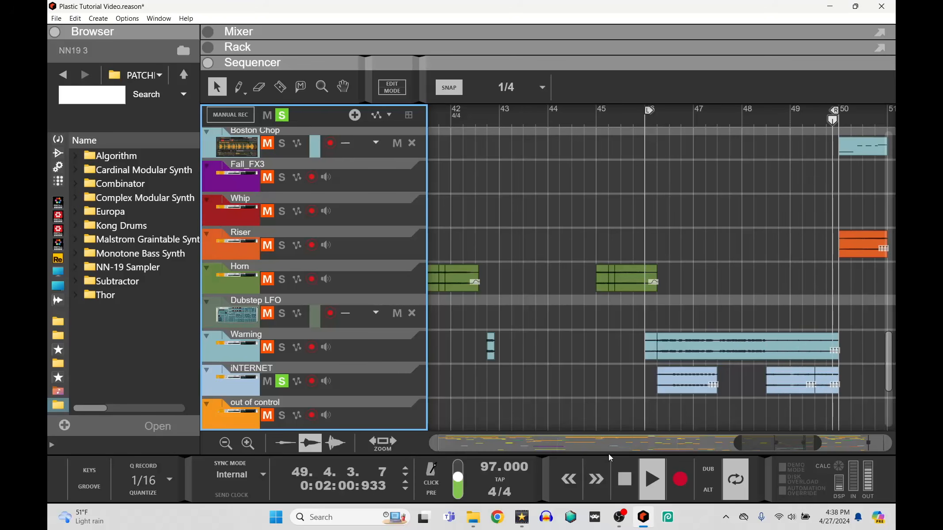
{"action": "left_click", "coordinate": [624, 478]}
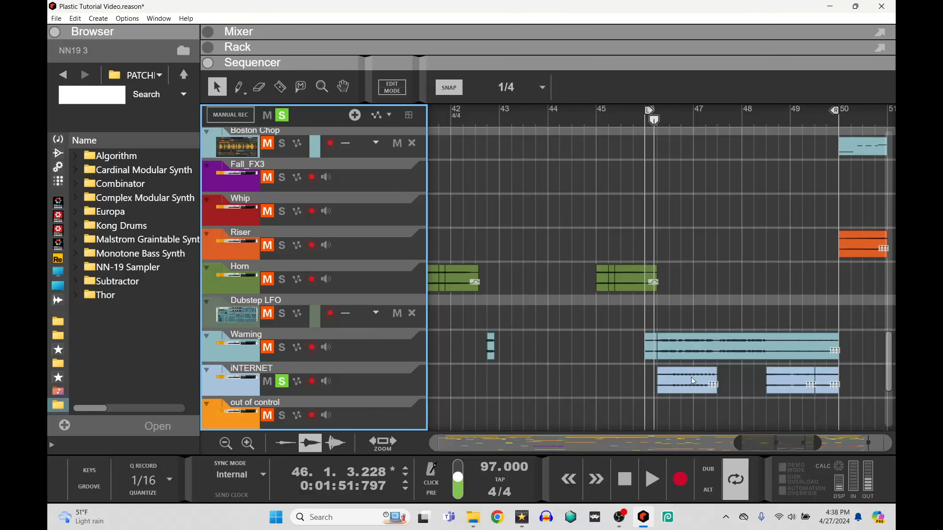
- Solo the Warning track in place of iNTERNET and play its clip near bar 46
{"action": "left_click", "coordinate": [282, 347]}
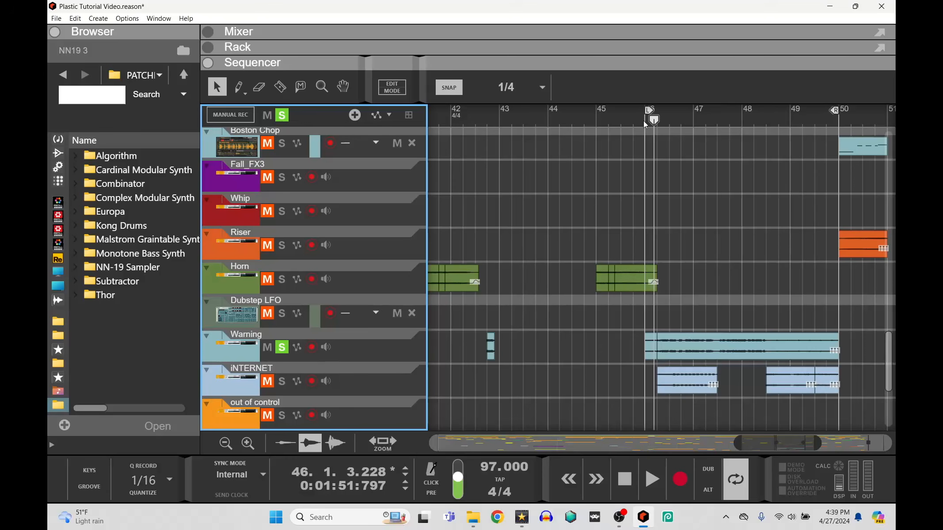
{"action": "key", "text": "space"}
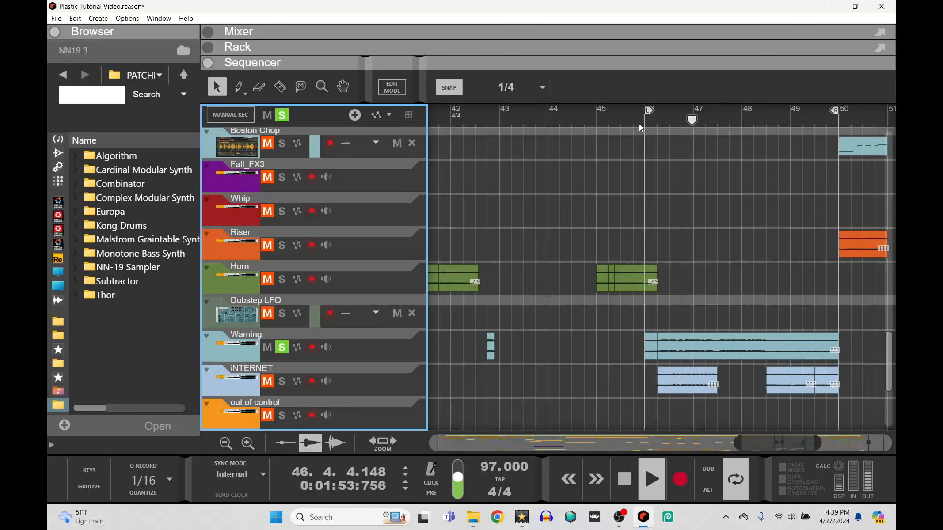
{"action": "key", "text": "space"}
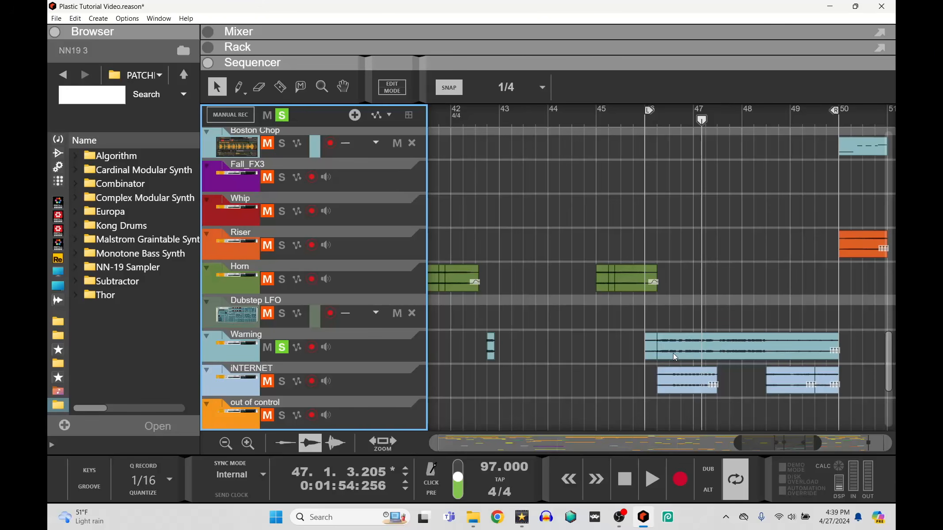
- Open the Stadium Stepper drum clip starting at bar 46 for note editing
{"action": "scroll", "coordinate": [673, 353], "scroll_direction": "up", "scroll_amount": 15}
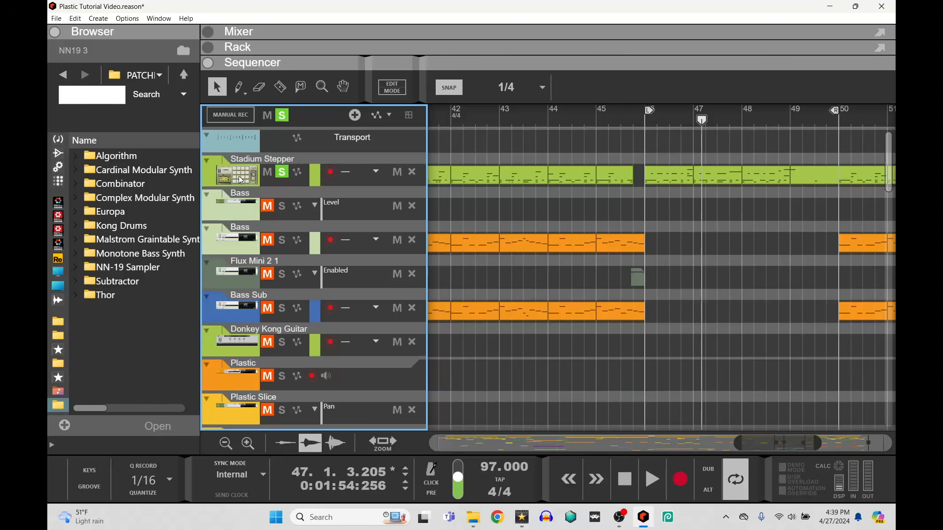
{"action": "left_click", "coordinate": [673, 184]}
{"action": "double_click", "coordinate": [672, 183]}
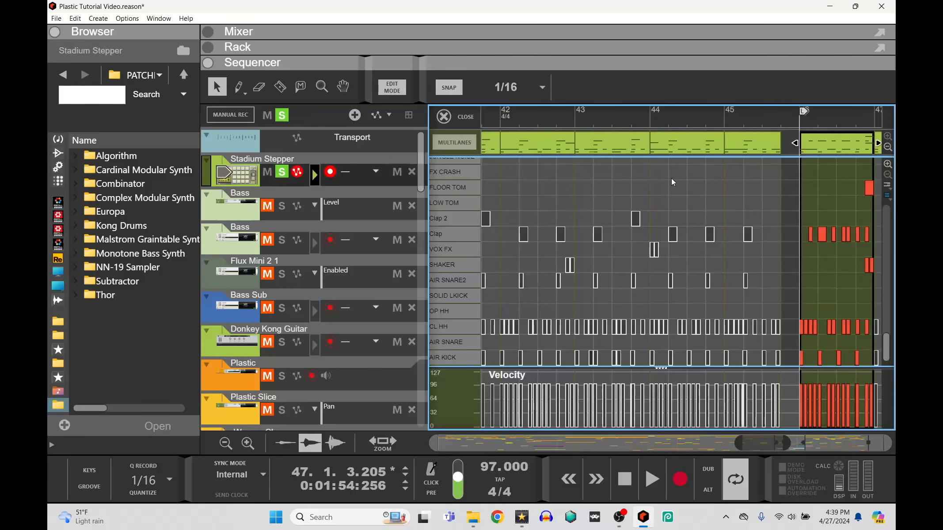
- Examine the Stadium Stepper drum notes around bars 46 to 48 and audition the Clap lane
{"action": "left_click_drag", "start_coordinate": [758, 444], "coordinate": [775, 446]}
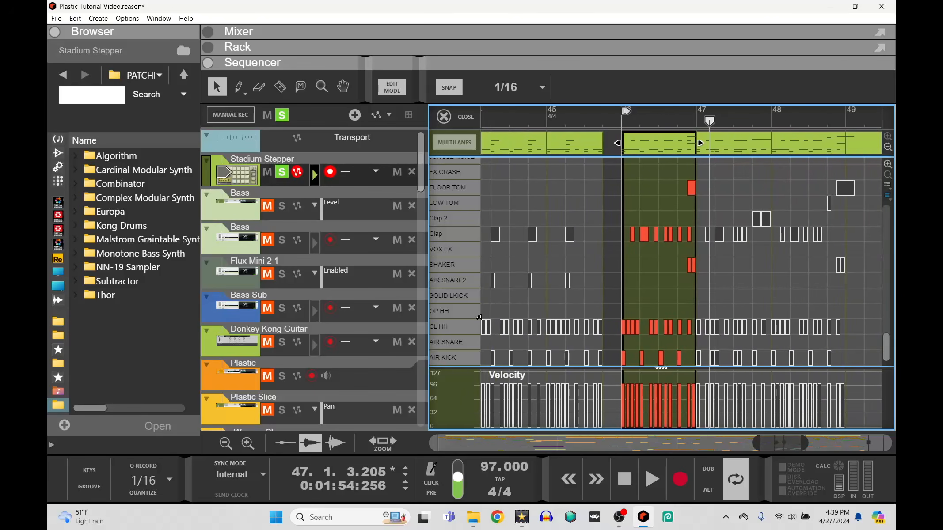
{"action": "left_click", "coordinate": [462, 233]}
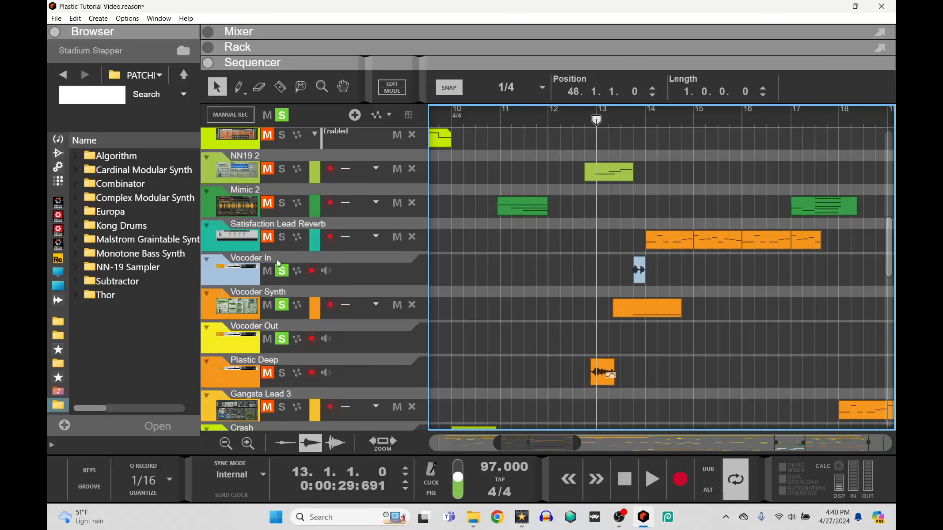
- Solo the Satisfaction Lead Reverb track alongside the vocoder tracks, play them from bar 13 and return the playhead there
{"action": "left_click", "coordinate": [281, 236]}
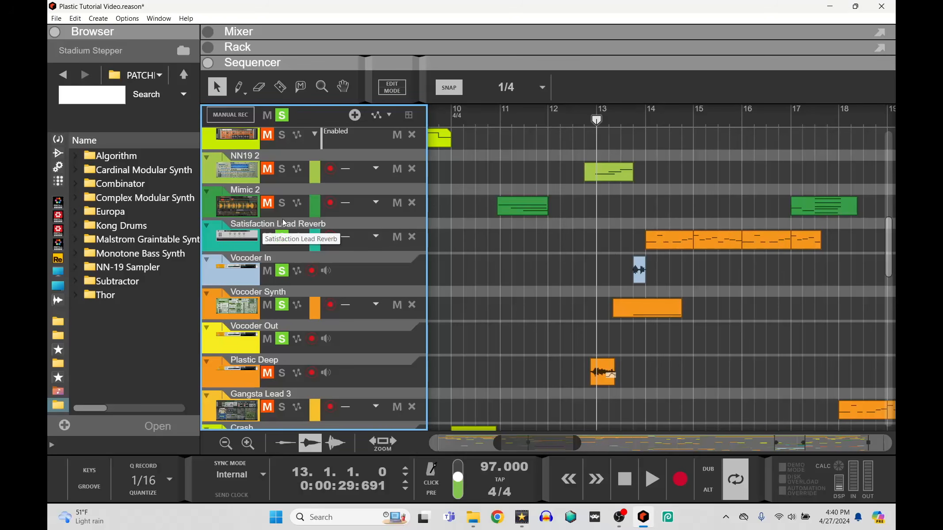
{"action": "key", "text": "space"}
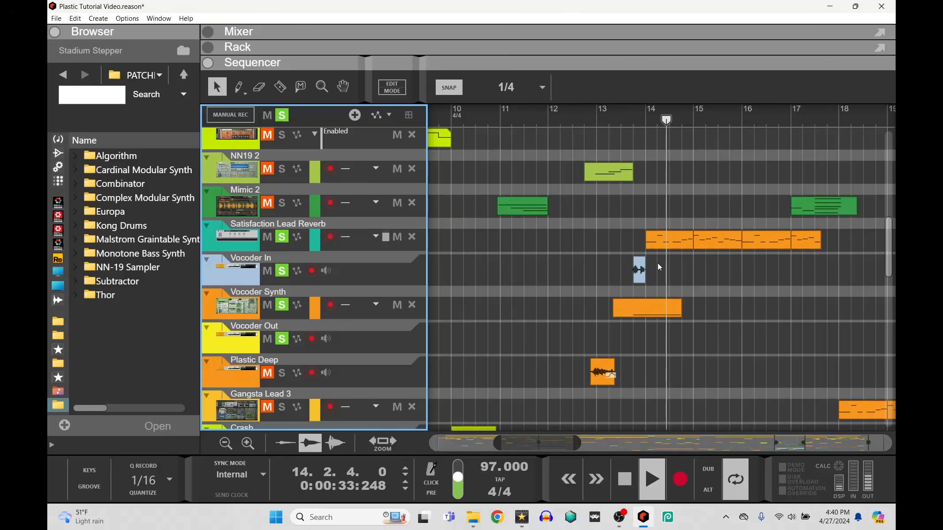
{"action": "key", "text": "space"}
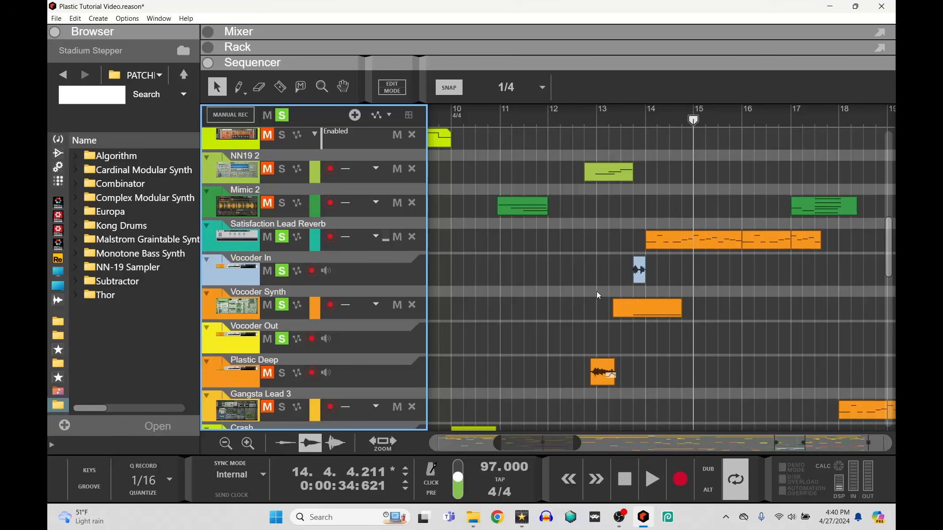
{"action": "left_click", "coordinate": [598, 294]}
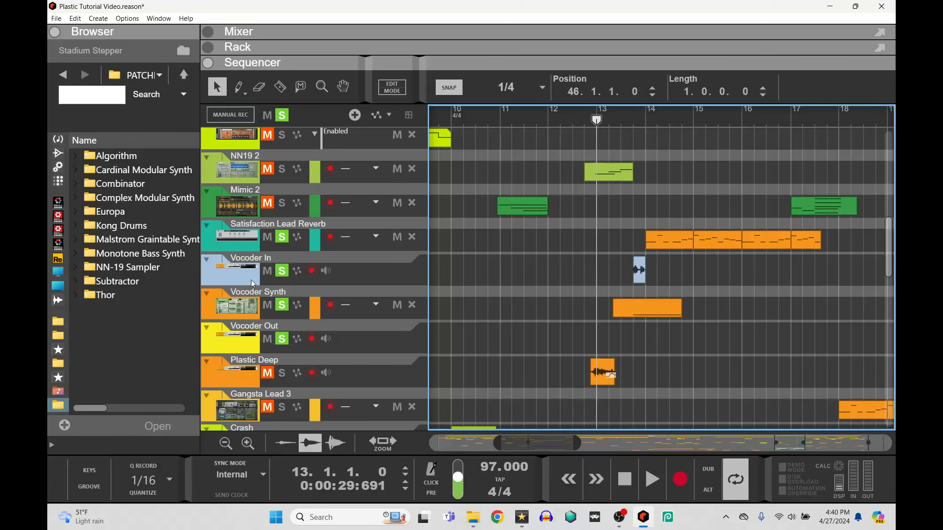
- Examine the rear cable routing between Vocoder In, BV512 vocoder, UN-16 Unison, Vocoder Synth's Malström and Vocoder Out
{"action": "key", "text": "F6"}
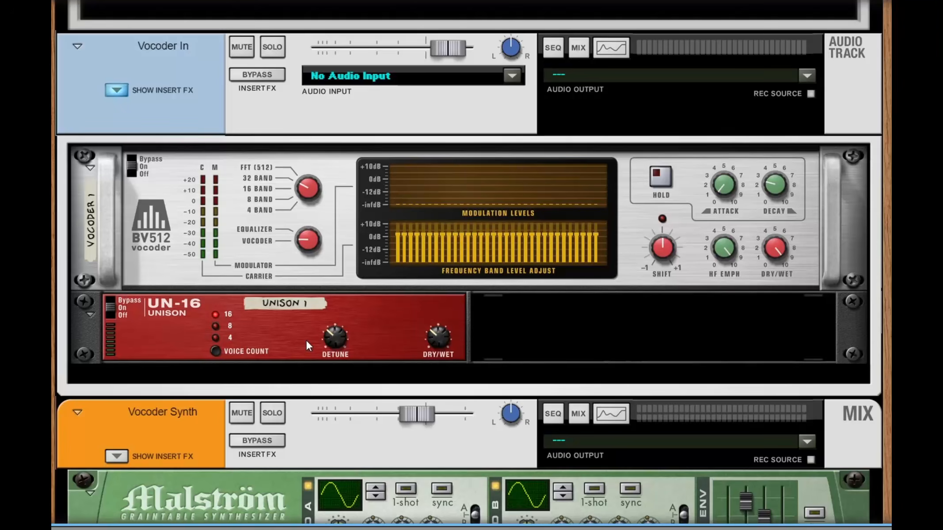
{"action": "key", "text": "Tab"}
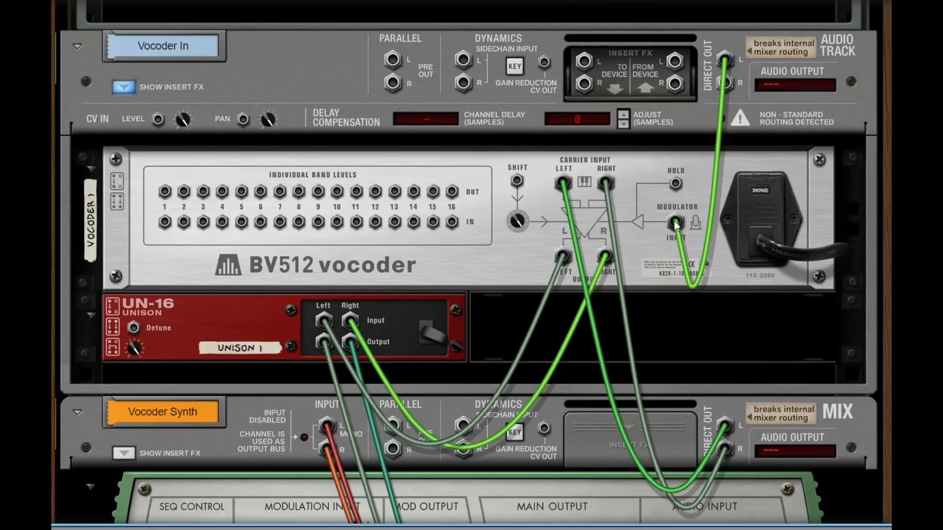
{"action": "scroll", "coordinate": [680, 231], "scroll_direction": "down", "scroll_amount": 3}
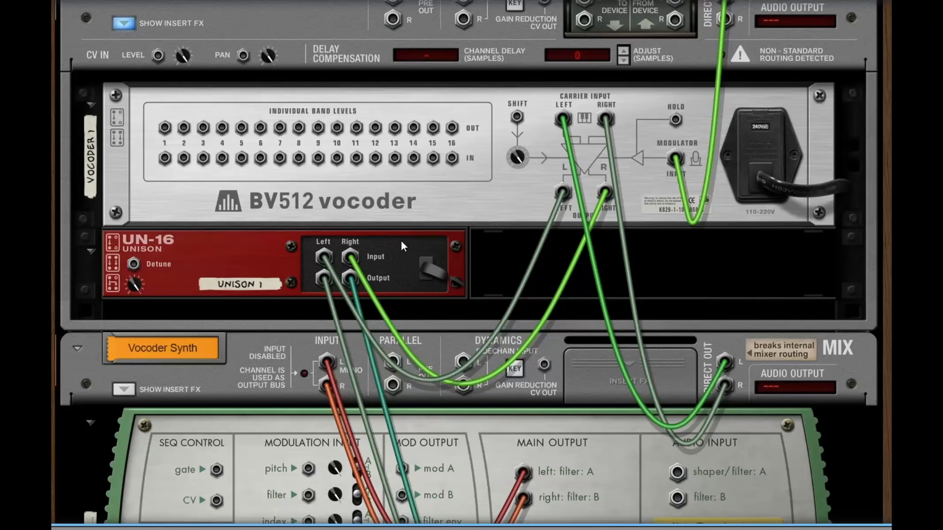
{"action": "scroll", "coordinate": [302, 275], "scroll_direction": "down", "scroll_amount": 10}
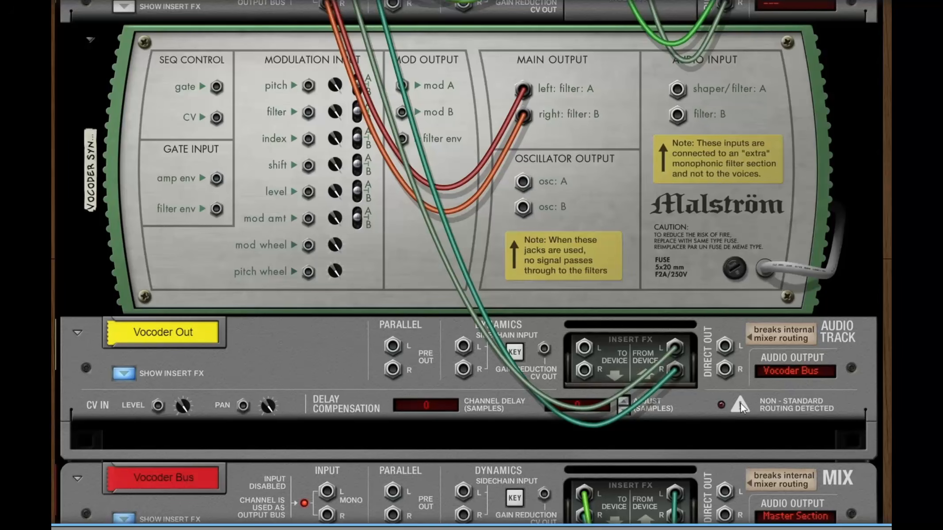
{"action": "scroll", "coordinate": [625, 338], "scroll_direction": "up", "scroll_amount": 5}
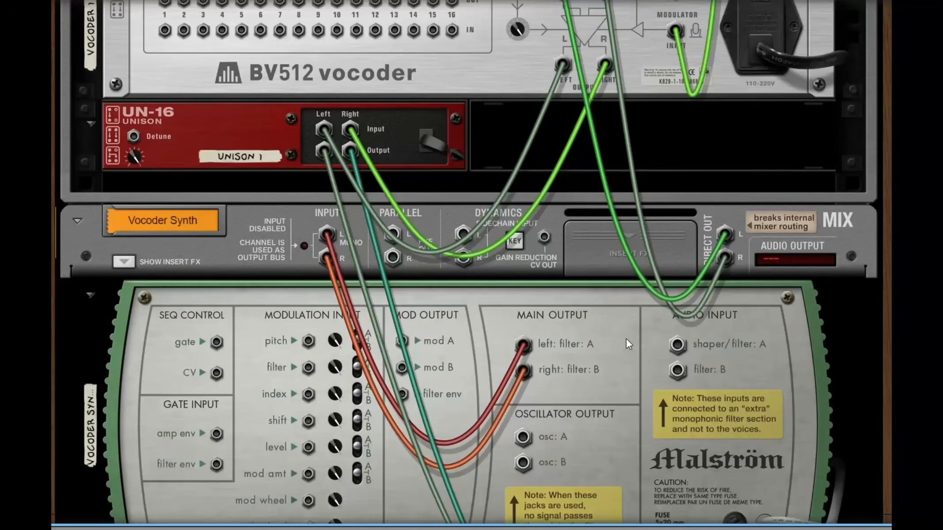
{"action": "scroll", "coordinate": [474, 314], "scroll_direction": "down", "scroll_amount": 3}
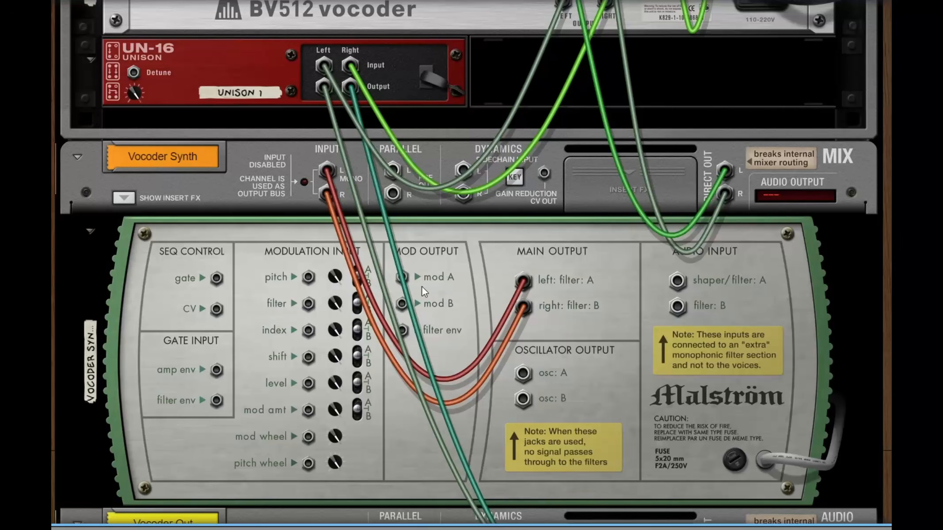
{"action": "key", "text": "Tab"}
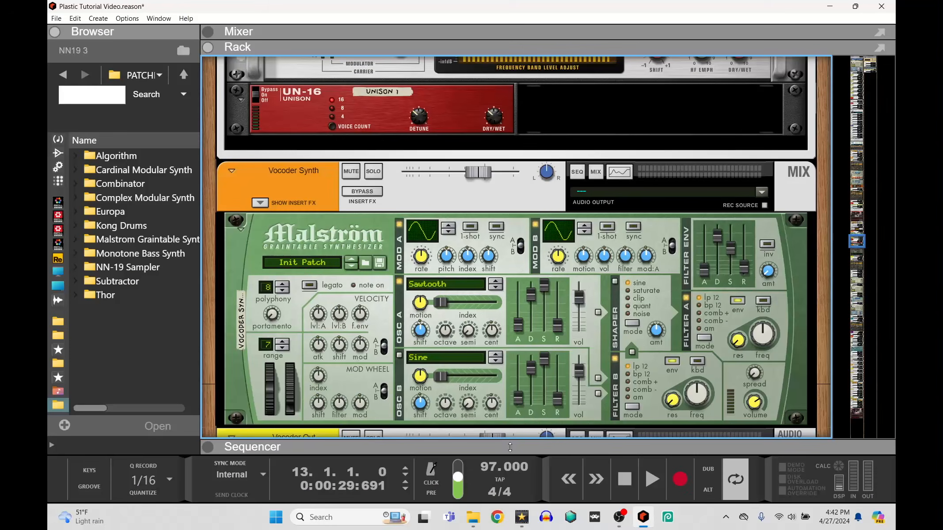
- Bring up the Vocoder Synth track's Malström in the full rack view and examine its oscillator settings
{"action": "key", "text": "F7"}
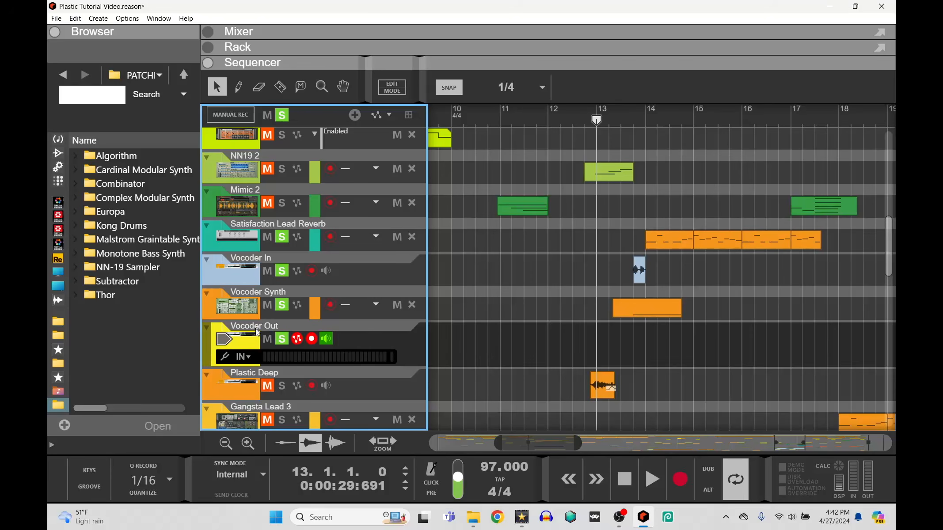
{"action": "double_click", "coordinate": [244, 309]}
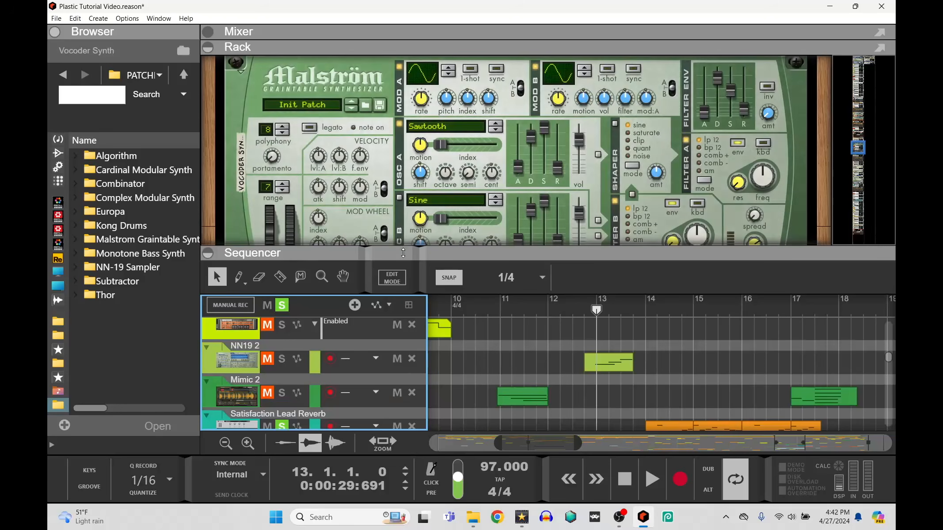
{"action": "key", "text": "F6"}
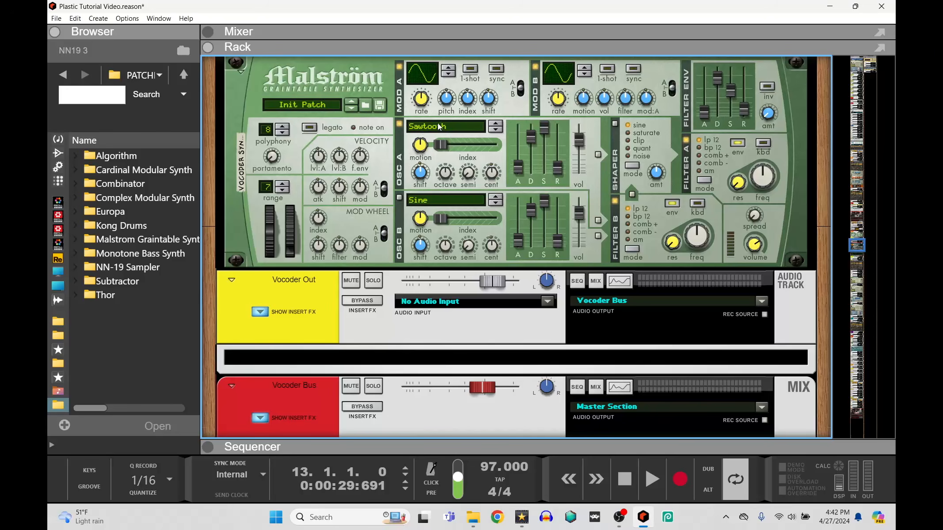
- Play the song from bar 13, solo the Satisfaction Lead Reverb track during playback and stop
{"action": "scroll", "coordinate": [428, 134], "scroll_direction": "up", "scroll_amount": 2}
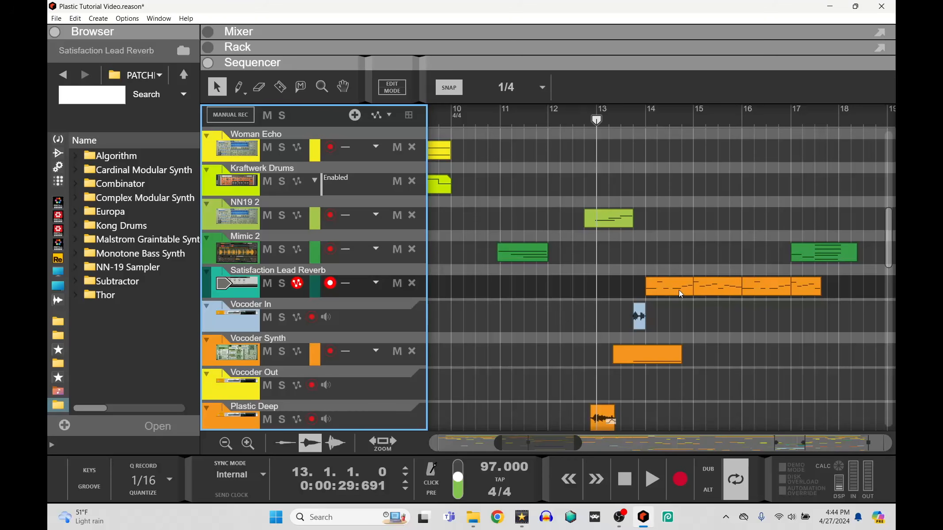
{"action": "key", "text": "space"}
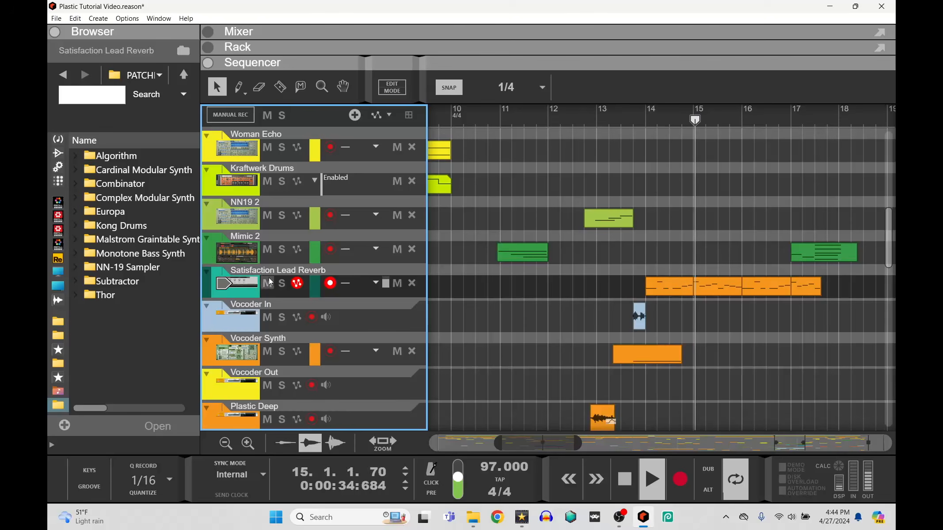
{"action": "left_click", "coordinate": [282, 284]}
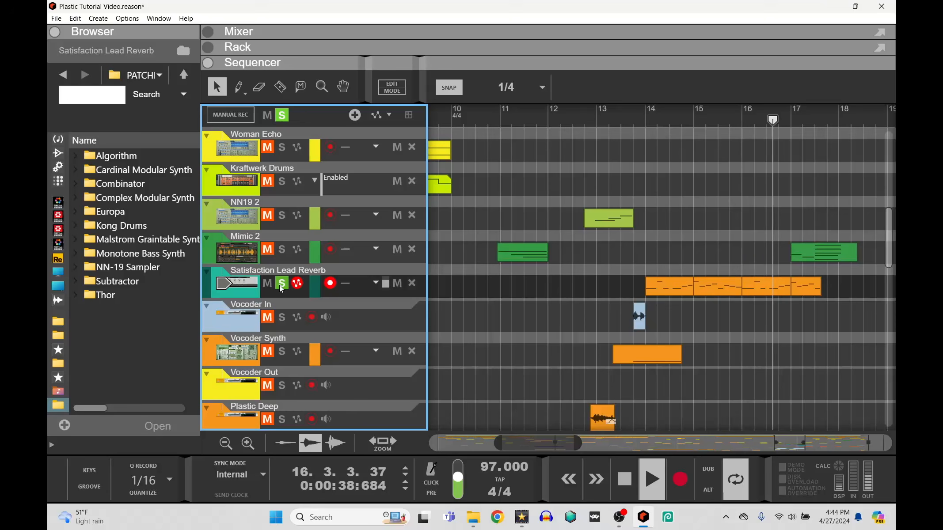
{"action": "key", "text": "space"}
- Show the Satisfaction Lead Reverb Europa in an enlarged rack and compare the waves of engines I and II
{"action": "left_click_drag", "start_coordinate": [377, 62], "coordinate": [377, 252]}
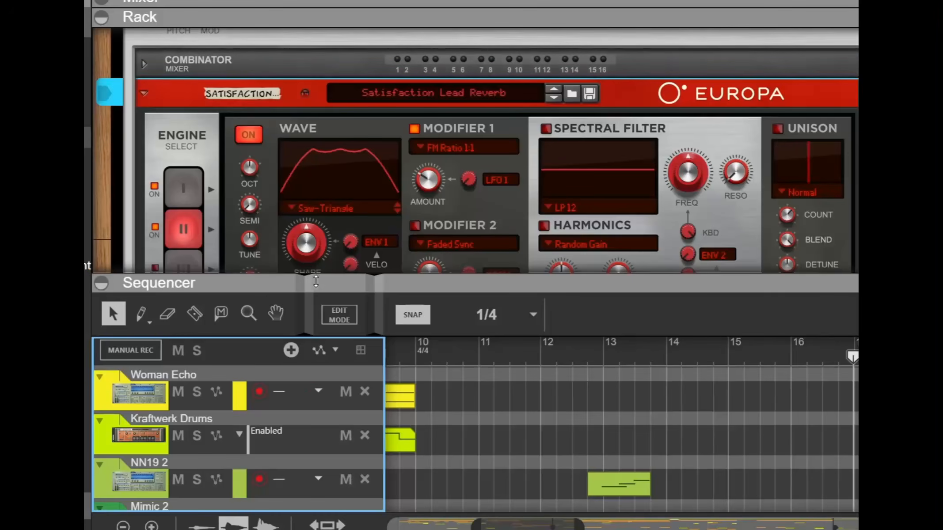
{"action": "left_click_drag", "start_coordinate": [315, 281], "coordinate": [316, 523]}
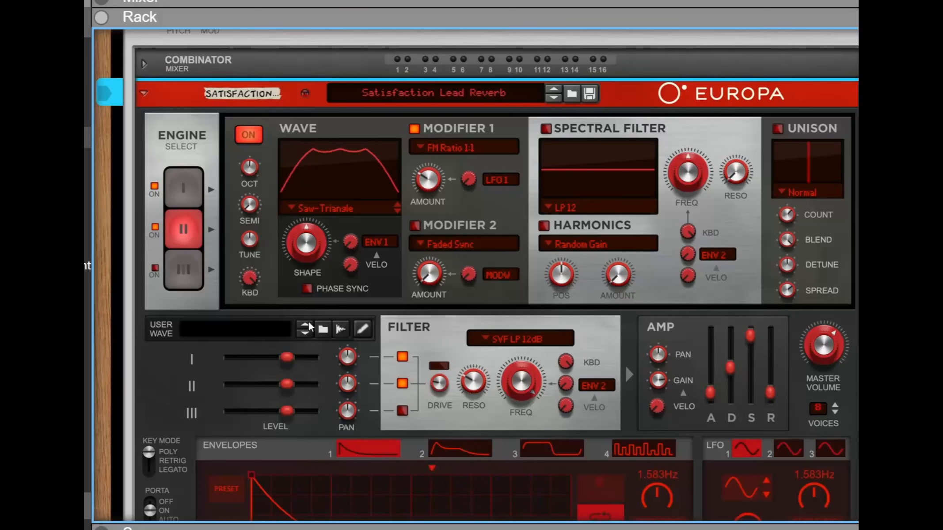
{"action": "left_click", "coordinate": [179, 186]}
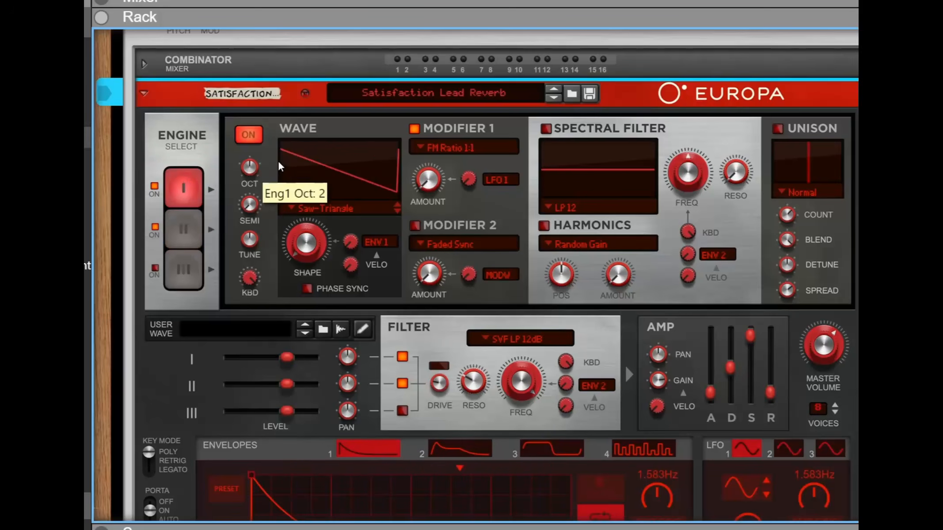
{"action": "left_click", "coordinate": [183, 229]}
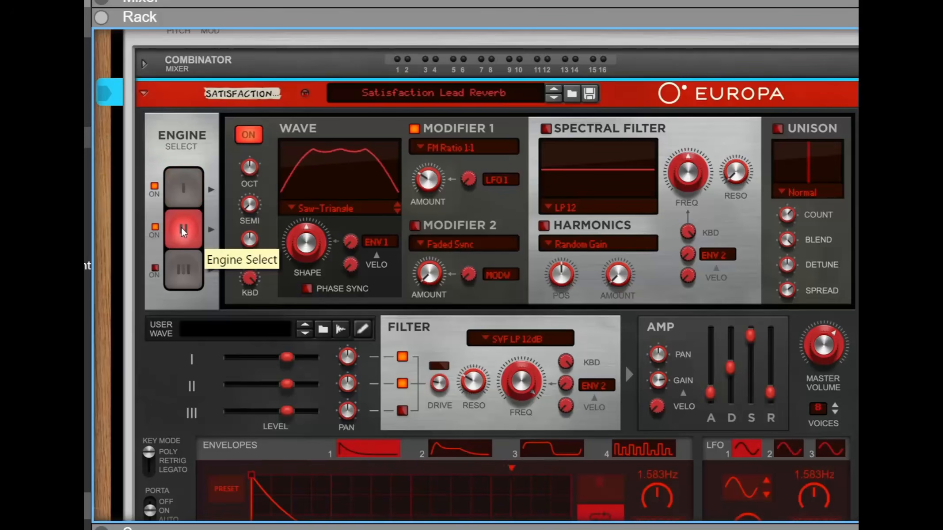
{"action": "left_click", "coordinate": [184, 198]}
{"action": "left_click", "coordinate": [185, 231]}
- Switch off engine II's Modifier 1, compare its wave with engine I's, and switch the modifier back on
{"action": "left_click", "coordinate": [417, 126]}
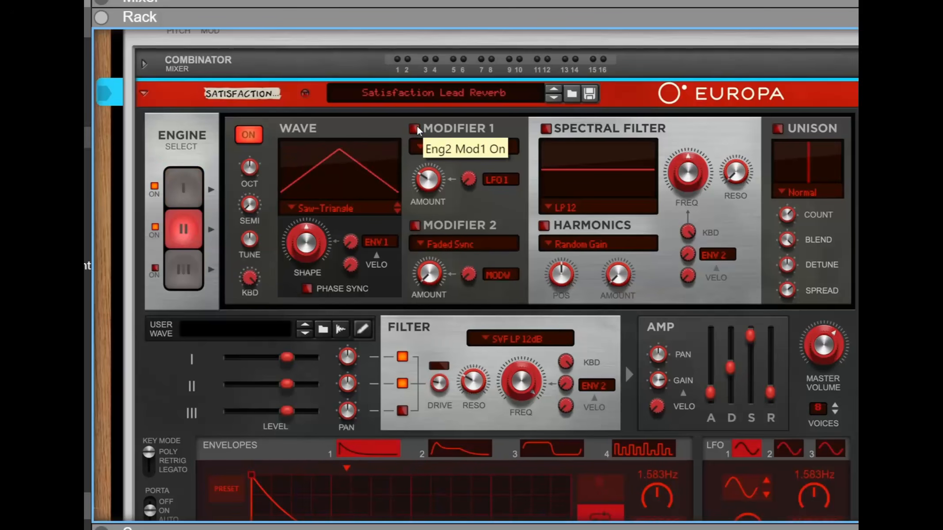
{"action": "left_click", "coordinate": [188, 181]}
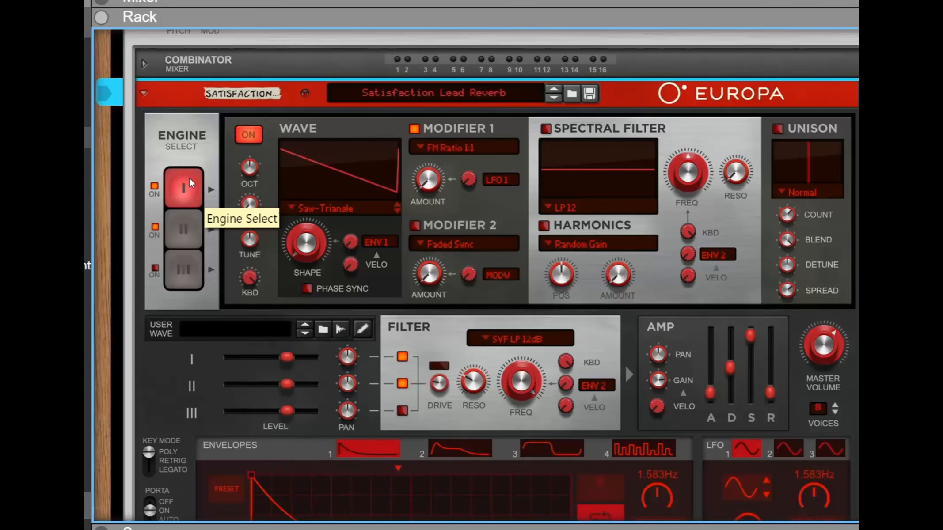
{"action": "left_click", "coordinate": [186, 227]}
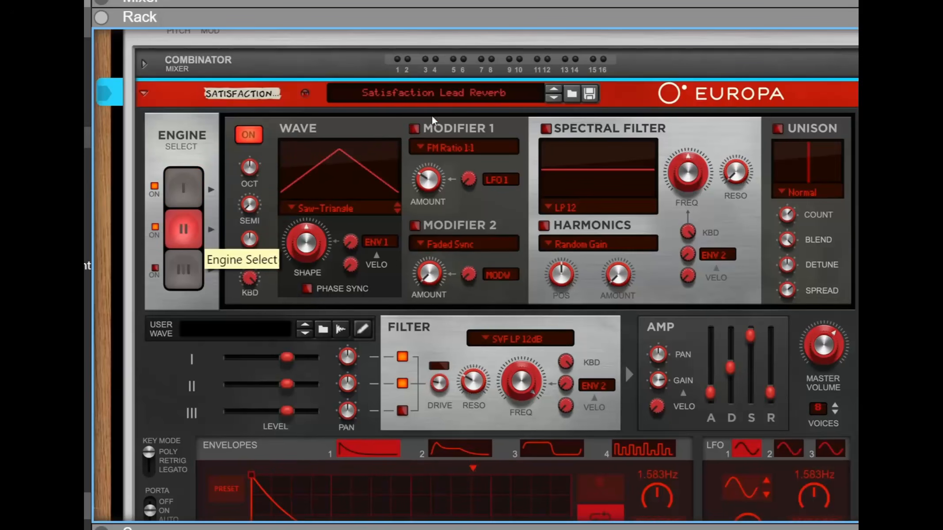
{"action": "left_click", "coordinate": [416, 128]}
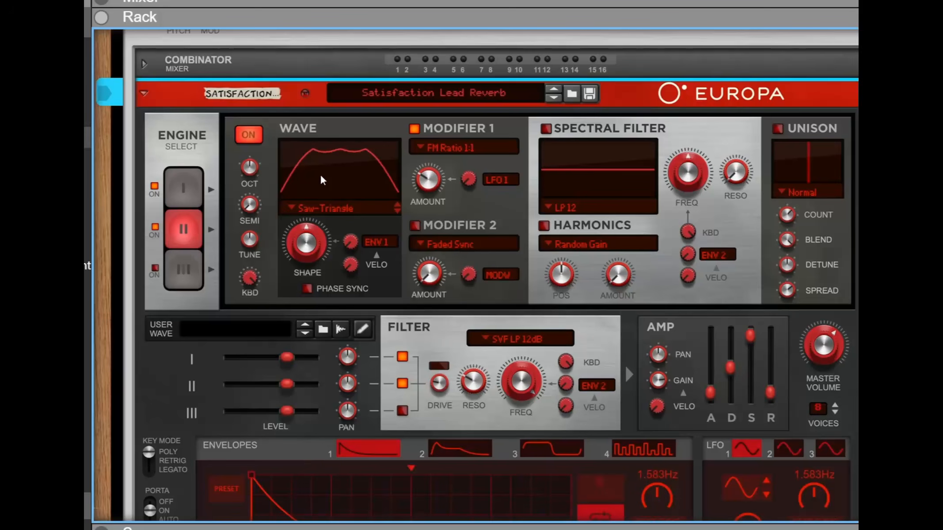
- Examine Europa's filter, envelopes and effects, and the Scream 4 and TDR Nova devices below it
{"action": "scroll", "coordinate": [282, 277], "scroll_direction": "down", "scroll_amount": 2}
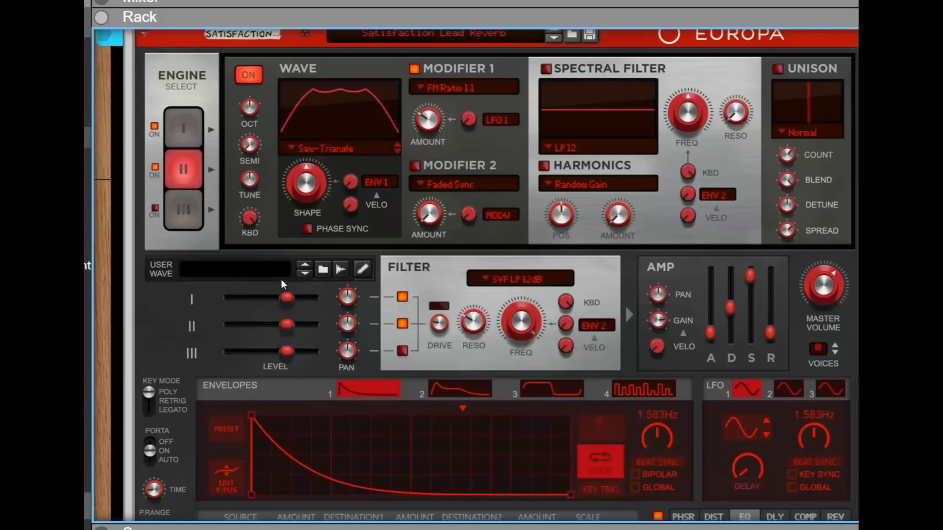
{"action": "scroll", "coordinate": [281, 278], "scroll_direction": "down", "scroll_amount": 6}
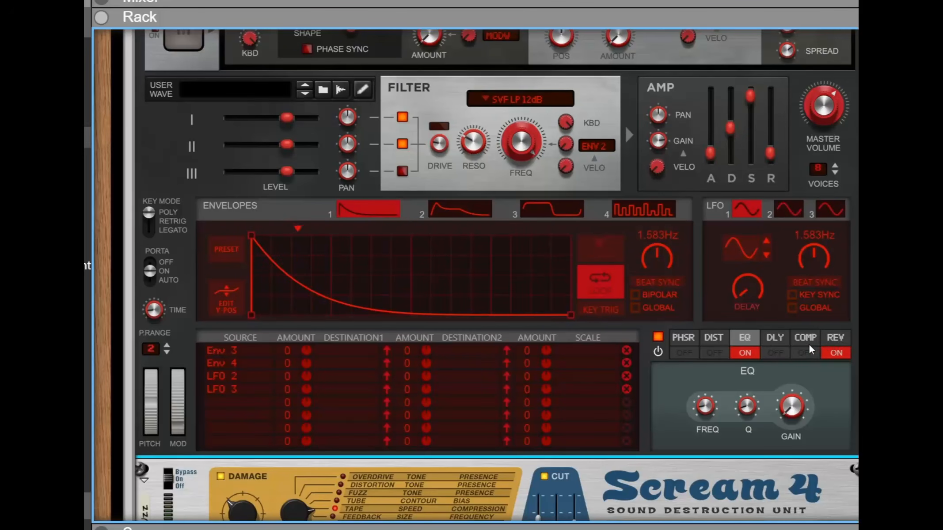
{"action": "scroll", "coordinate": [810, 347], "scroll_direction": "down", "scroll_amount": 5}
{"action": "scroll", "coordinate": [810, 348], "scroll_direction": "down", "scroll_amount": 1}
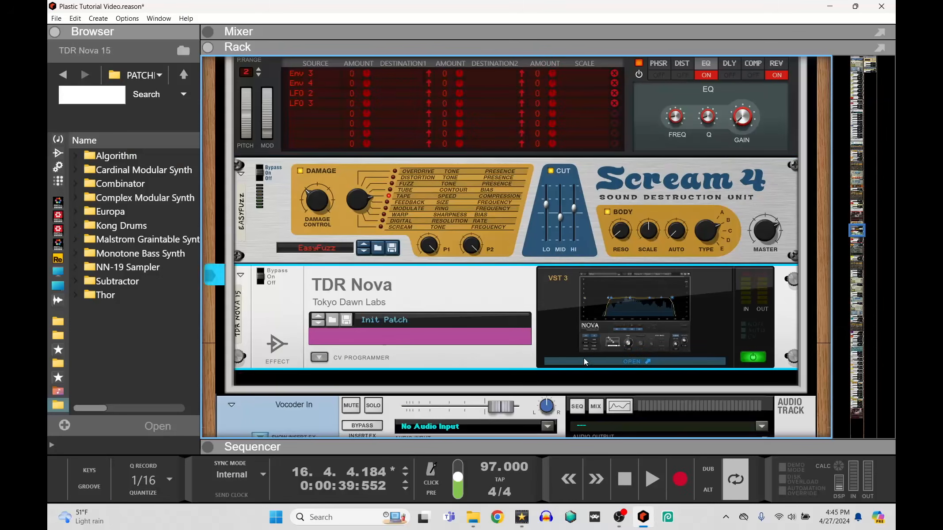
{"action": "left_click", "coordinate": [585, 419]}
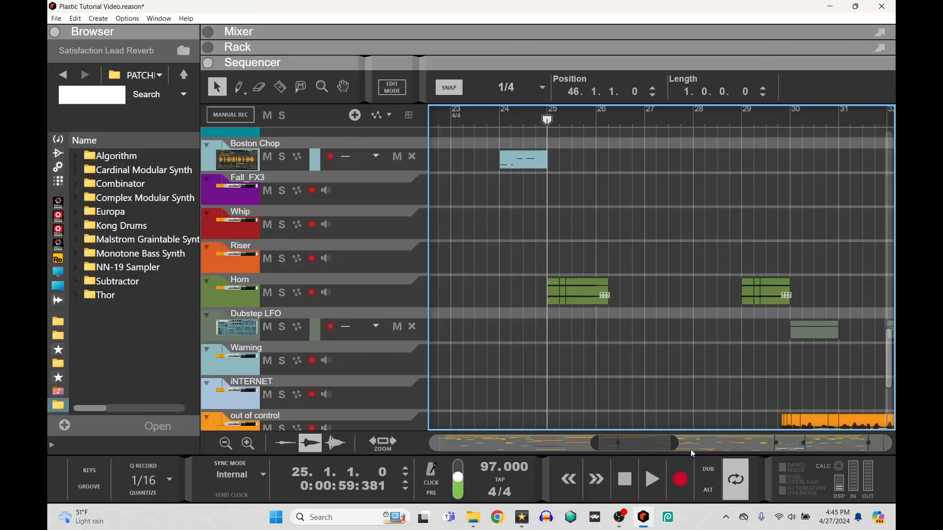
- Play the Horn clips from bar 25, solo the Horn track and return the playhead to bar 25
{"action": "left_click_drag", "start_coordinate": [672, 442], "coordinate": [611, 442]}
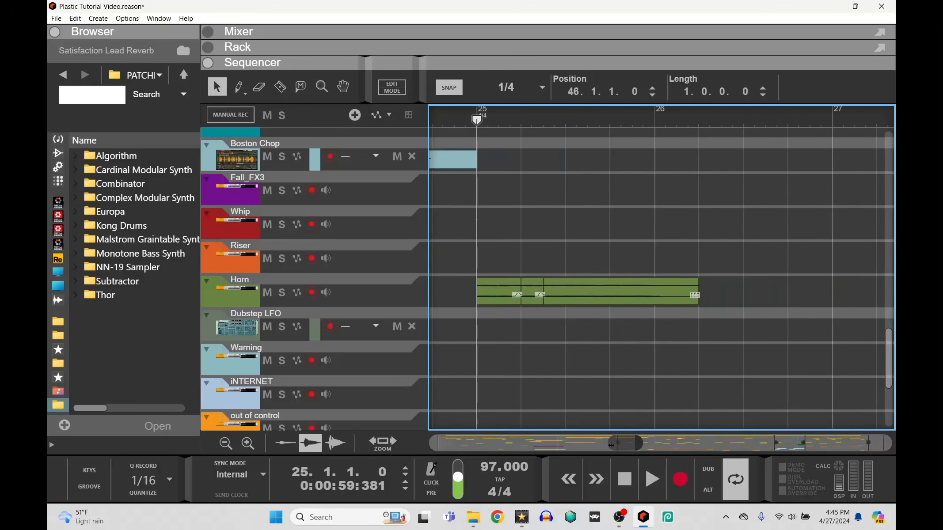
{"action": "key", "text": "space"}
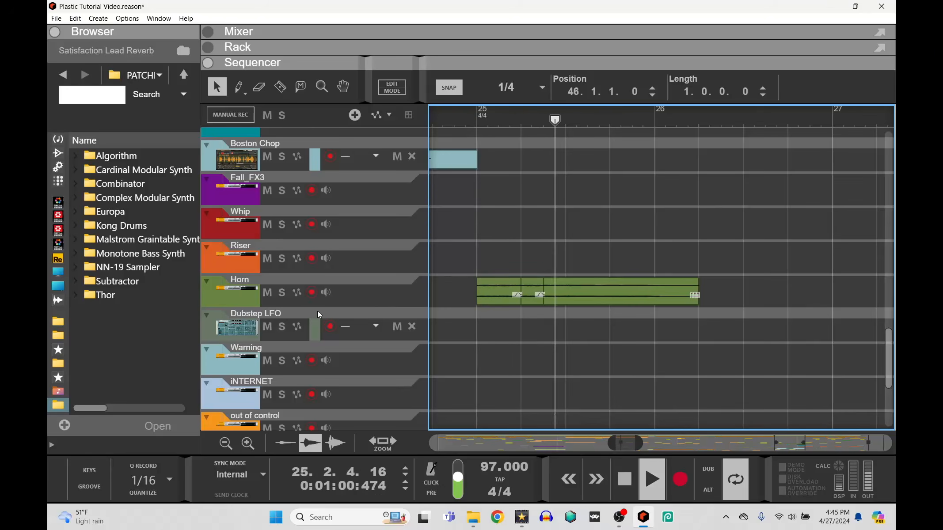
{"action": "left_click", "coordinate": [282, 293]}
{"action": "left_click", "coordinate": [479, 119]}
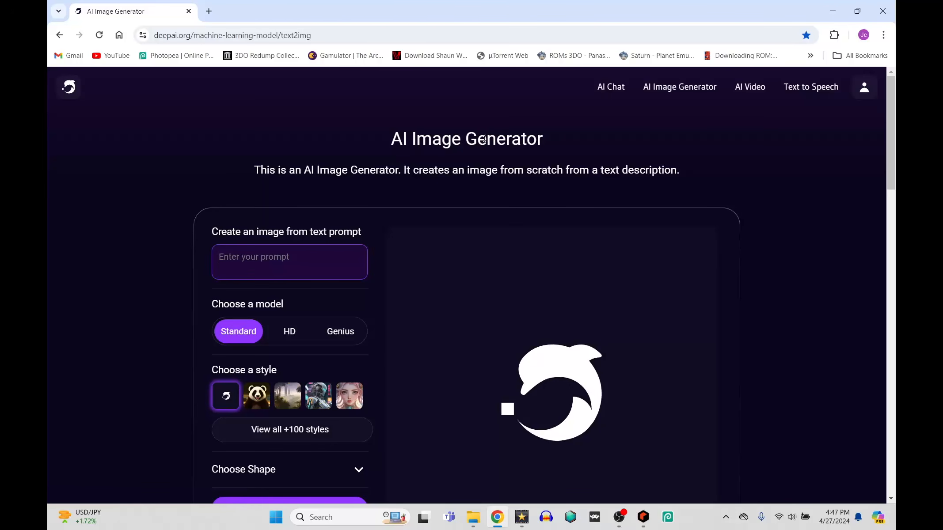
- Switch to the DeepAI image generator in the browser and examine its prompt, model, style and shape options
{"action": "scroll", "coordinate": [442, 128], "scroll_direction": "down", "scroll_amount": 1}
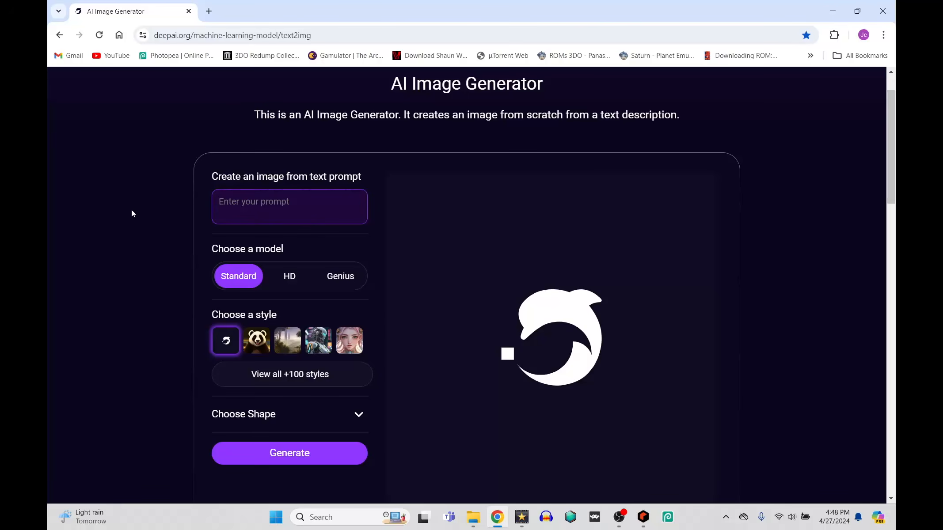
- Enter "80's blond barbi cyberpunk" as the image prompt
{"action": "type", "text": "80's"}
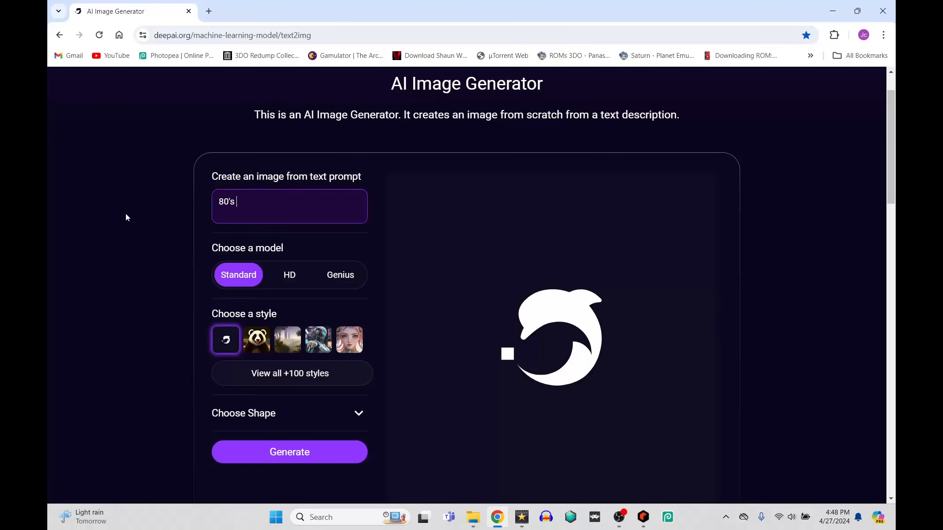
{"action": "type", "text": " blon"}
{"action": "type", "text": "d ba"}
{"action": "type", "text": "rby"}
{"action": "type", "text": "i"}
{"action": "key", "text": "BackSpace"}
{"action": "key", "text": "BackSpace"}
{"action": "key", "text": "BackSpace"}
{"action": "type", "text": "i cyberpunk"}
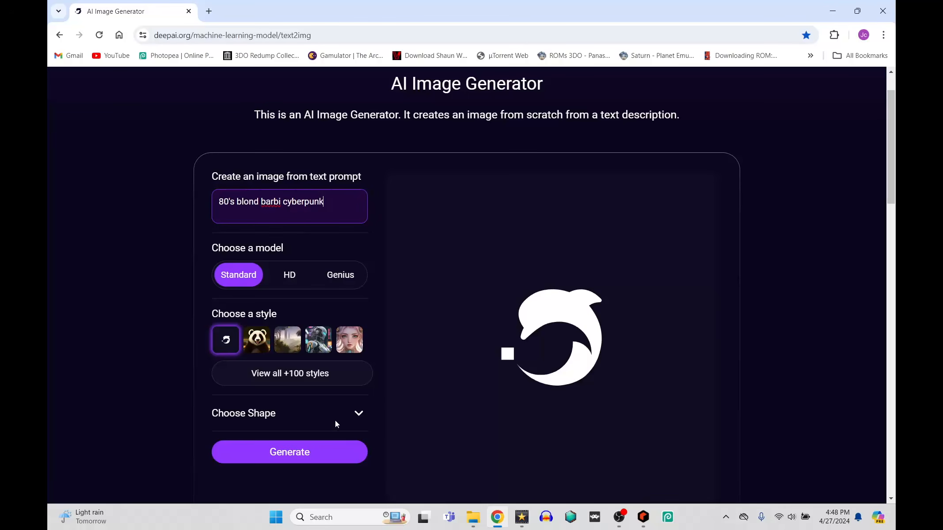
- Generate three images in succession from the cyberpunk prompt with the Standard model and default style
{"action": "left_click", "coordinate": [299, 451]}
{"action": "scroll", "coordinate": [90, 320], "scroll_direction": "down", "scroll_amount": 1}
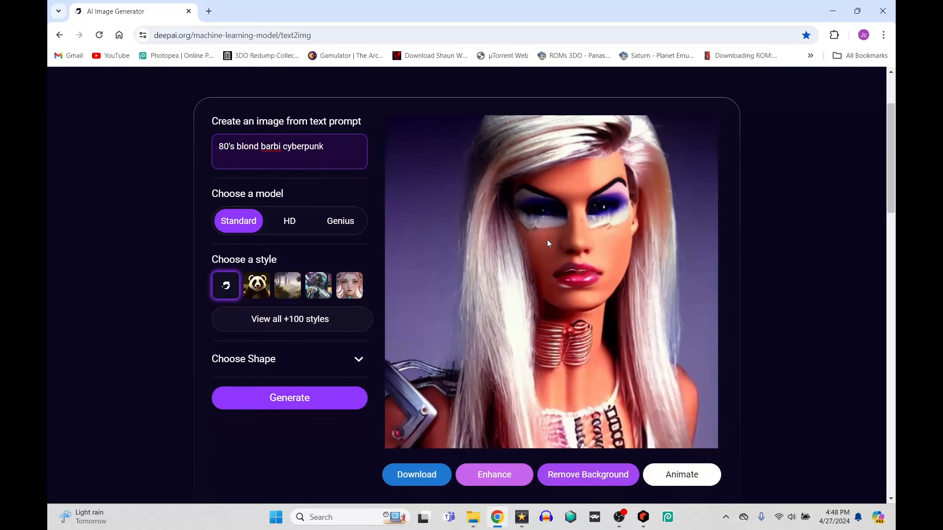
{"action": "left_click", "coordinate": [309, 400]}
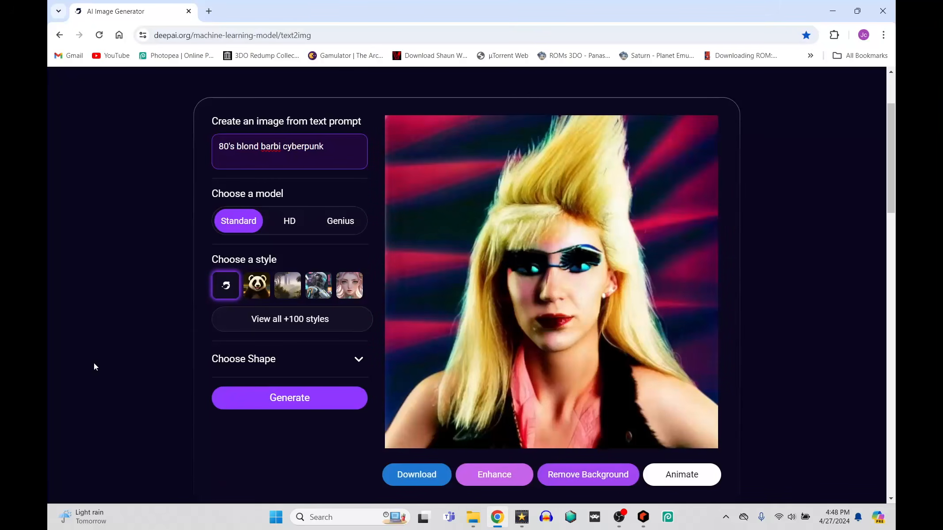
{"action": "left_click", "coordinate": [312, 401]}
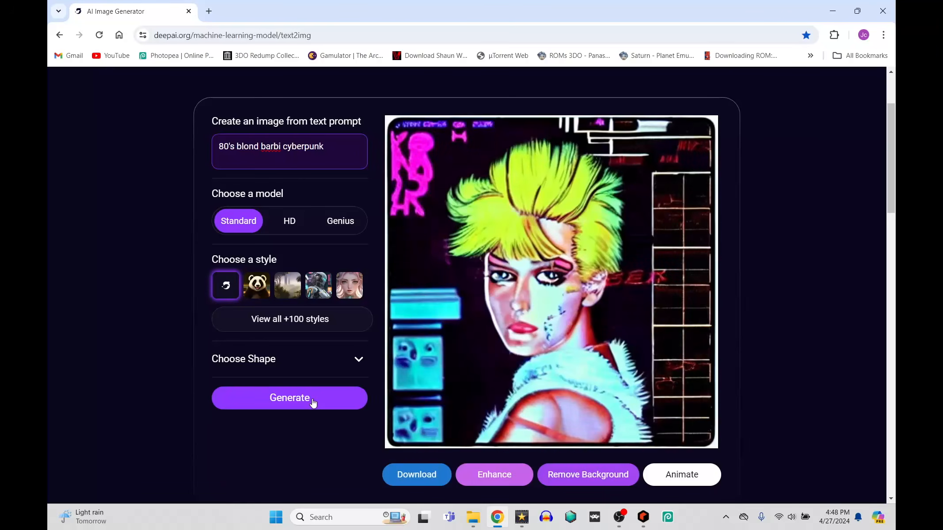
- Shorten the prompt to "80's blond barbi" and generate a new image
{"action": "left_click", "coordinate": [335, 168]}
{"action": "key", "text": "BackSpace"}
{"action": "key", "text": "BackSpace"}
{"action": "key", "text": "BackSpace"}
{"action": "key", "text": "BackSpace"}
{"action": "key", "text": "BackSpace"}
{"action": "key", "text": "BackSpace"}
{"action": "key", "text": "BackSpace"}
{"action": "key", "text": "BackSpace"}
{"action": "key", "text": "BackSpace"}
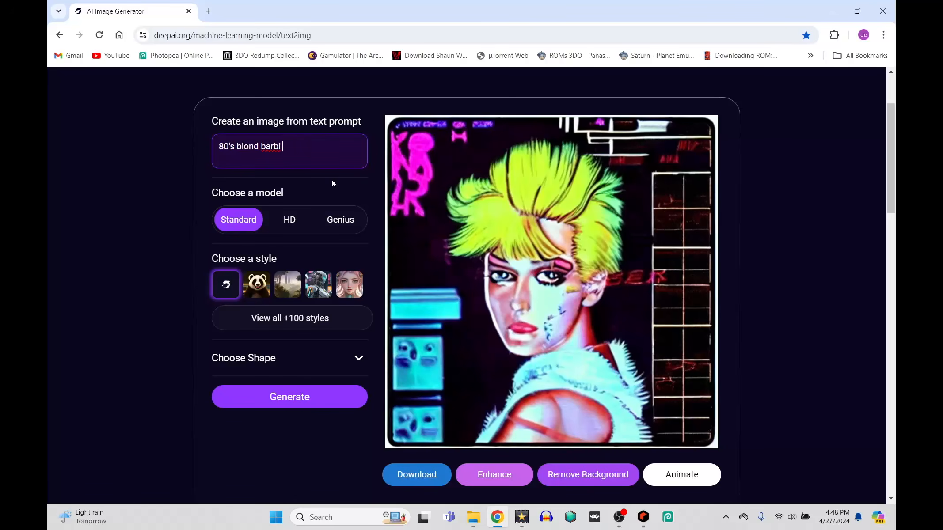
{"action": "left_click", "coordinate": [309, 406]}
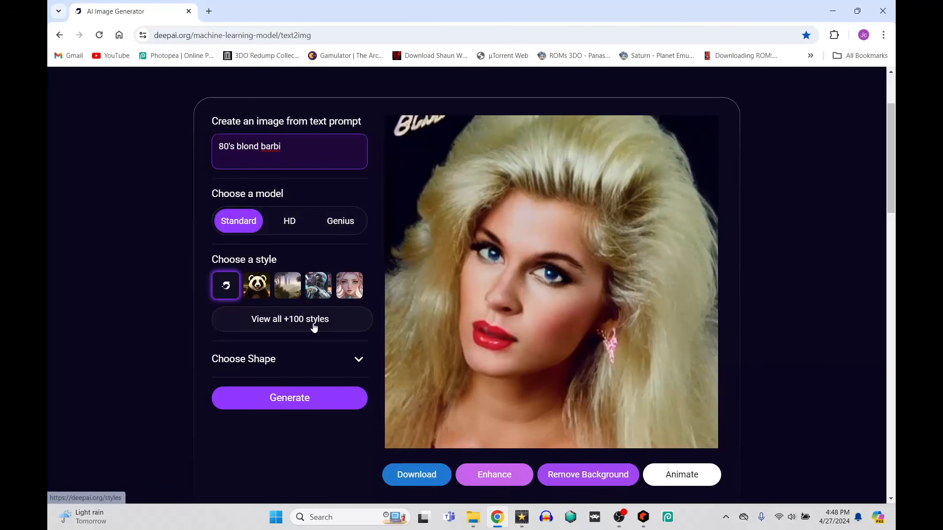
- Browse the full style gallery, choose the Dystopian Cyberpunk Generator and generate an image with the same prompt
{"action": "left_click", "coordinate": [291, 325]}
{"action": "scroll", "coordinate": [344, 347], "scroll_direction": "down", "scroll_amount": 5}
{"action": "scroll", "coordinate": [344, 347], "scroll_direction": "down", "scroll_amount": 7}
{"action": "scroll", "coordinate": [344, 347], "scroll_direction": "down", "scroll_amount": 8}
{"action": "scroll", "coordinate": [344, 347], "scroll_direction": "down", "scroll_amount": 12}
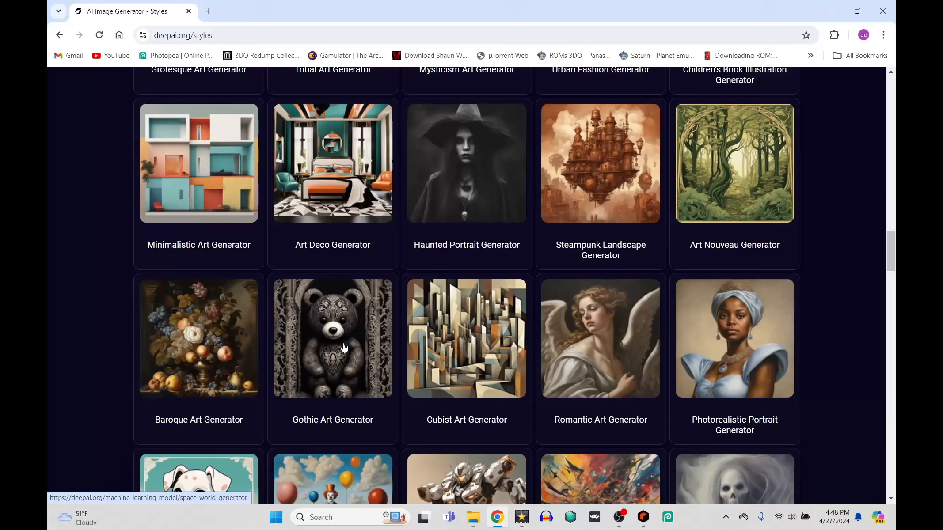
{"action": "scroll", "coordinate": [344, 348], "scroll_direction": "down", "scroll_amount": 7}
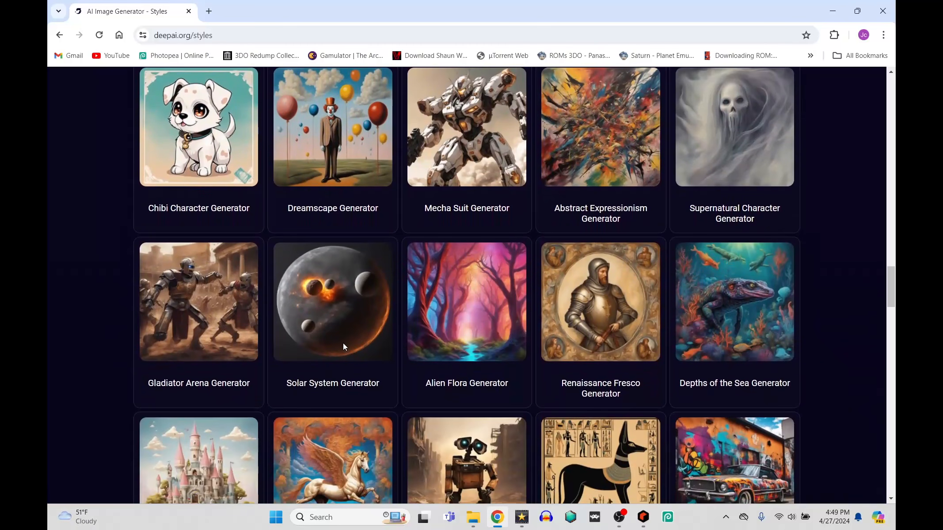
{"action": "scroll", "coordinate": [344, 347], "scroll_direction": "down", "scroll_amount": 2}
{"action": "scroll", "coordinate": [344, 347], "scroll_direction": "down", "scroll_amount": 5}
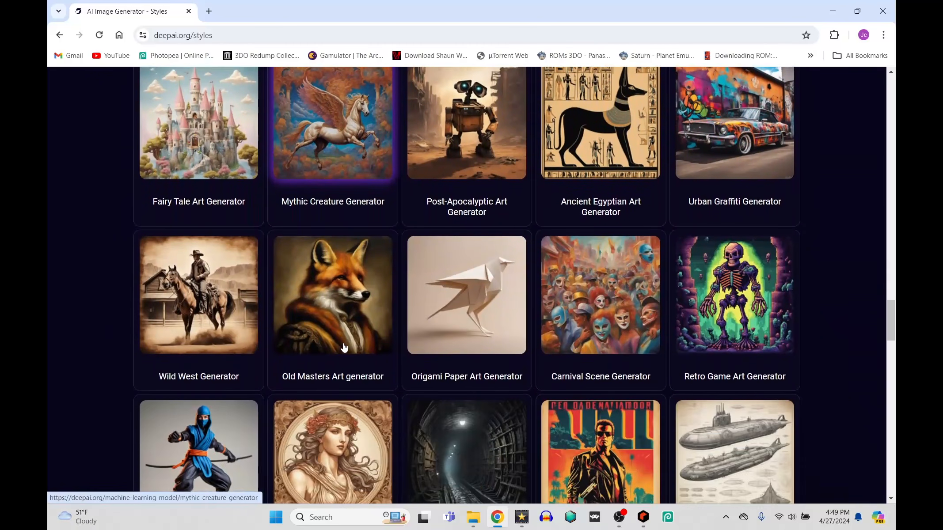
{"action": "scroll", "coordinate": [345, 347], "scroll_direction": "down", "scroll_amount": 3}
{"action": "scroll", "coordinate": [344, 347], "scroll_direction": "down", "scroll_amount": 5}
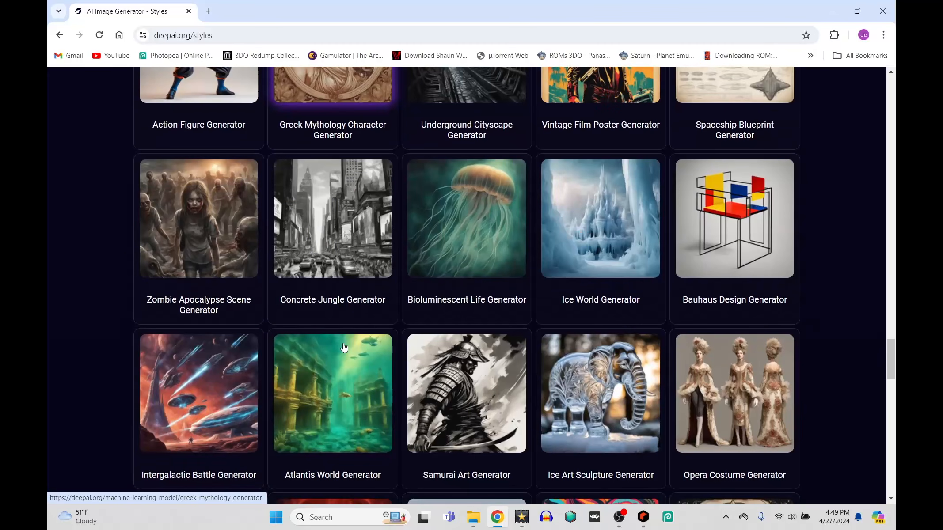
{"action": "scroll", "coordinate": [344, 347], "scroll_direction": "down", "scroll_amount": 5}
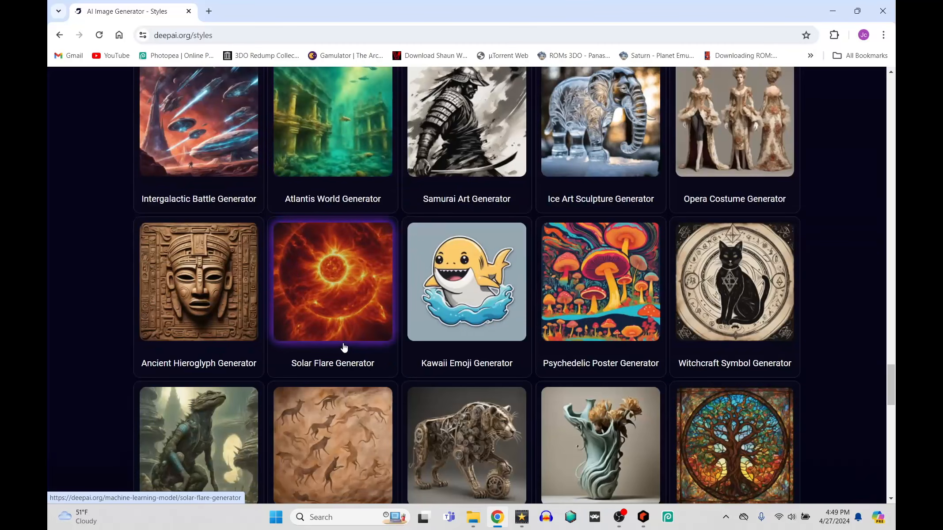
{"action": "scroll", "coordinate": [344, 347], "scroll_direction": "down", "scroll_amount": 5}
{"action": "scroll", "coordinate": [344, 347], "scroll_direction": "down", "scroll_amount": 2}
{"action": "scroll", "coordinate": [344, 348], "scroll_direction": "down", "scroll_amount": 6}
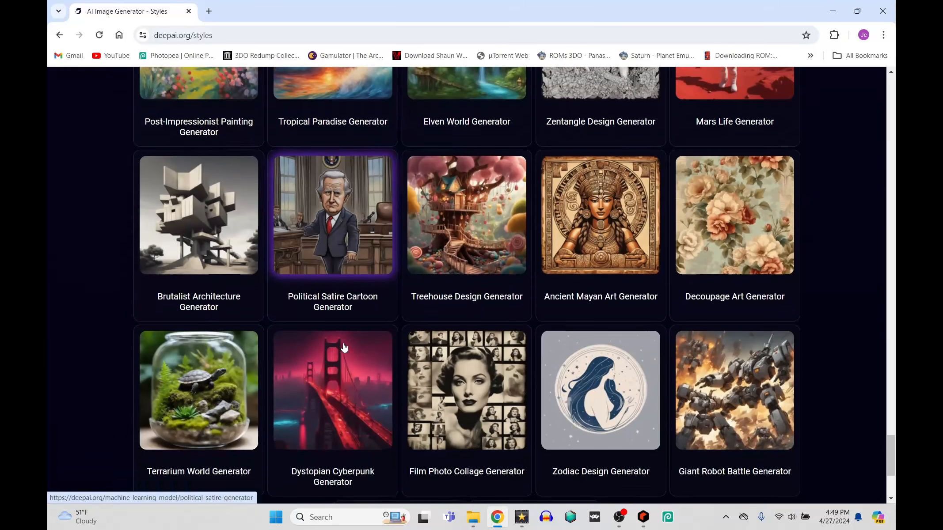
{"action": "scroll", "coordinate": [343, 349], "scroll_direction": "down", "scroll_amount": 2}
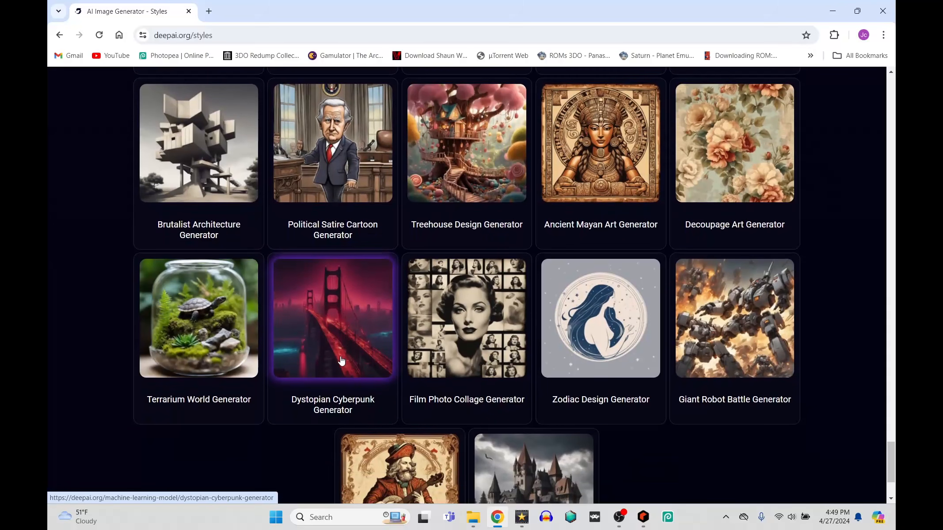
{"action": "left_click", "coordinate": [341, 360]}
{"action": "scroll", "coordinate": [311, 386], "scroll_direction": "down", "scroll_amount": 2}
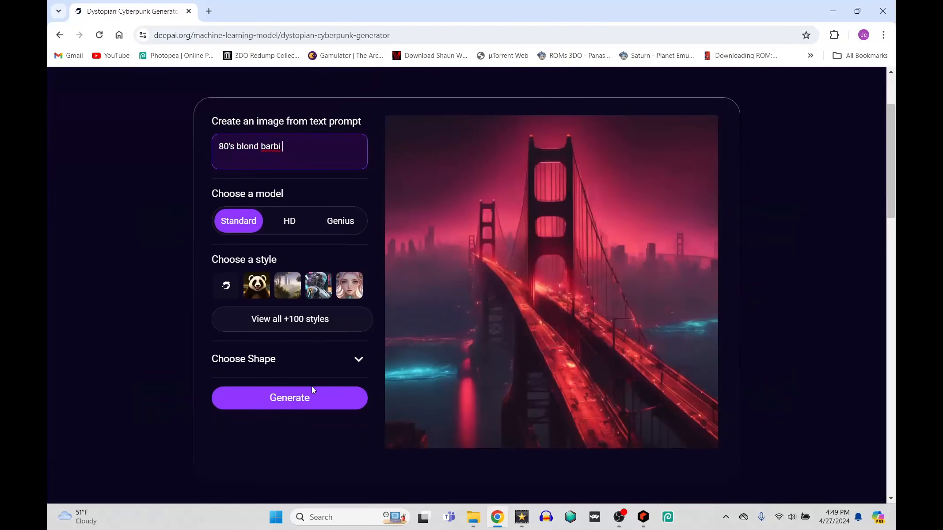
{"action": "left_click", "coordinate": [311, 397]}
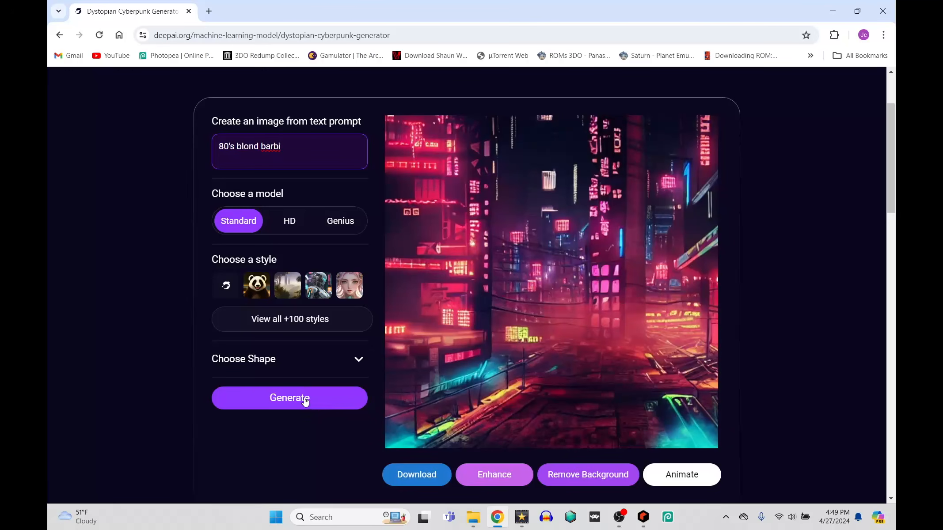
- Extend the prompt to "80's blond barbi doll" and generate two images in the Dystopian Cyberpunk style and one in the default style
{"action": "type", "text": "d"}
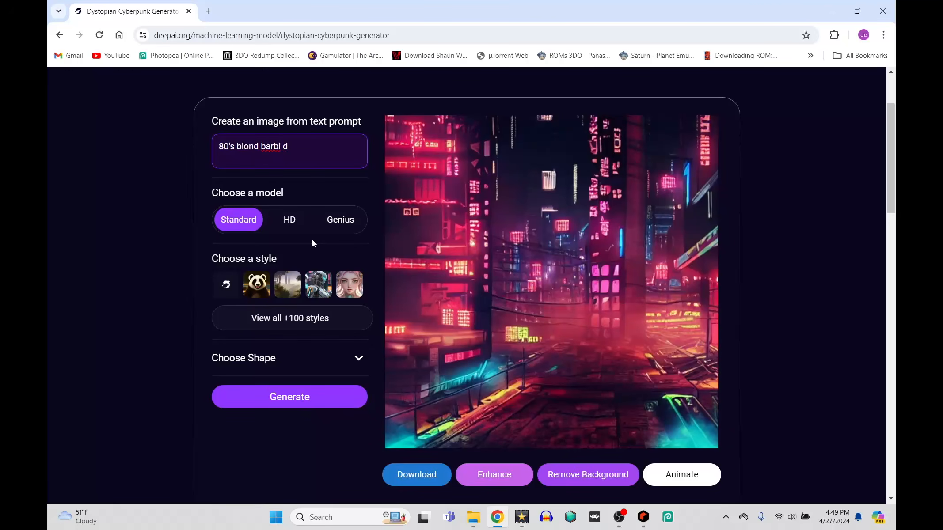
{"action": "type", "text": "oll"}
{"action": "left_click", "coordinate": [284, 401]}
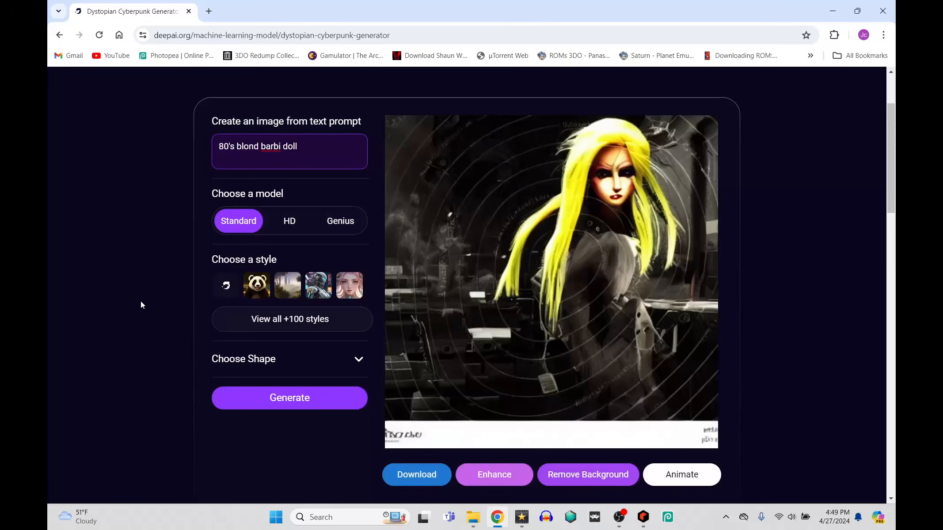
{"action": "left_click", "coordinate": [314, 396]}
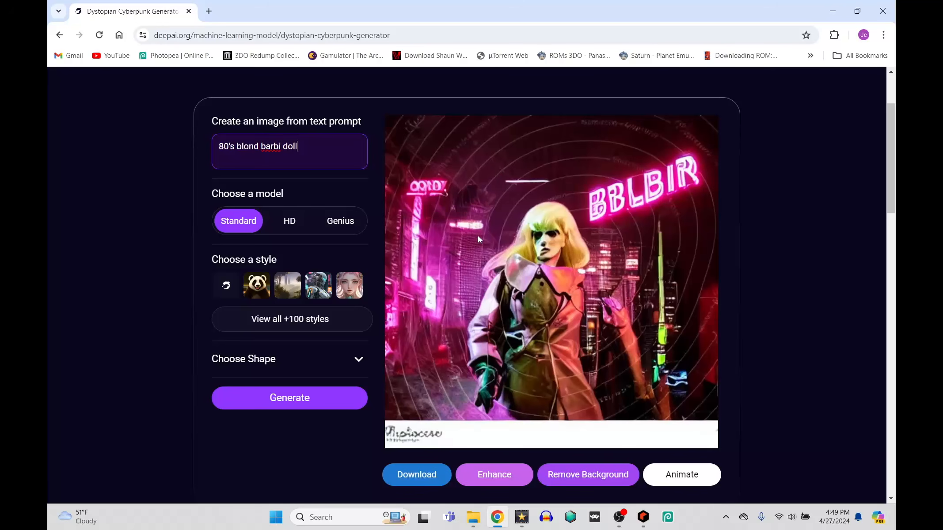
{"action": "left_click", "coordinate": [226, 284]}
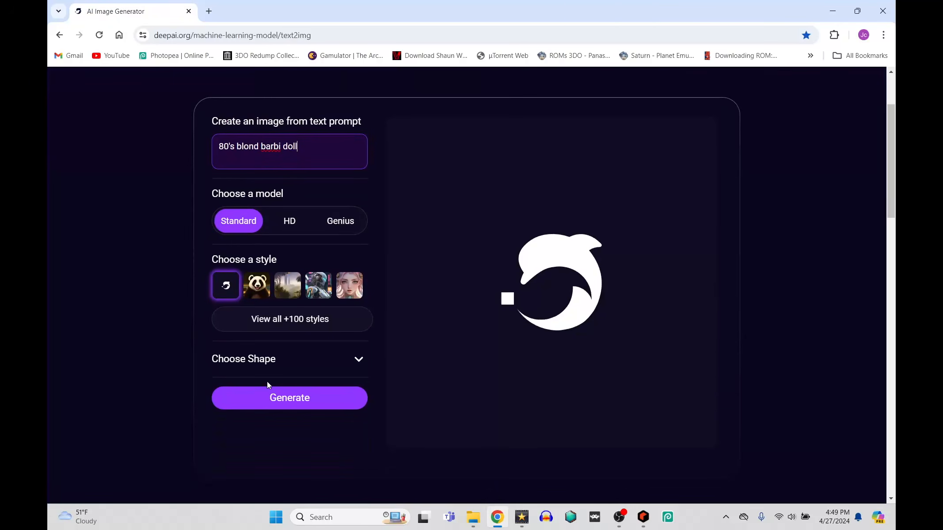
{"action": "left_click", "coordinate": [294, 397]}
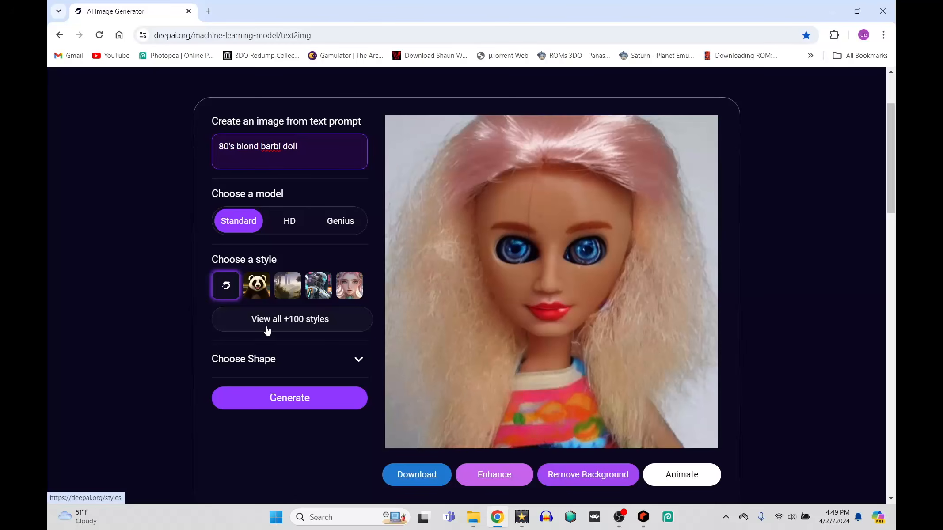
- Extend the prompt to "80's blond barbi doll in package" and generate two images
{"action": "type", "text": "in p"}
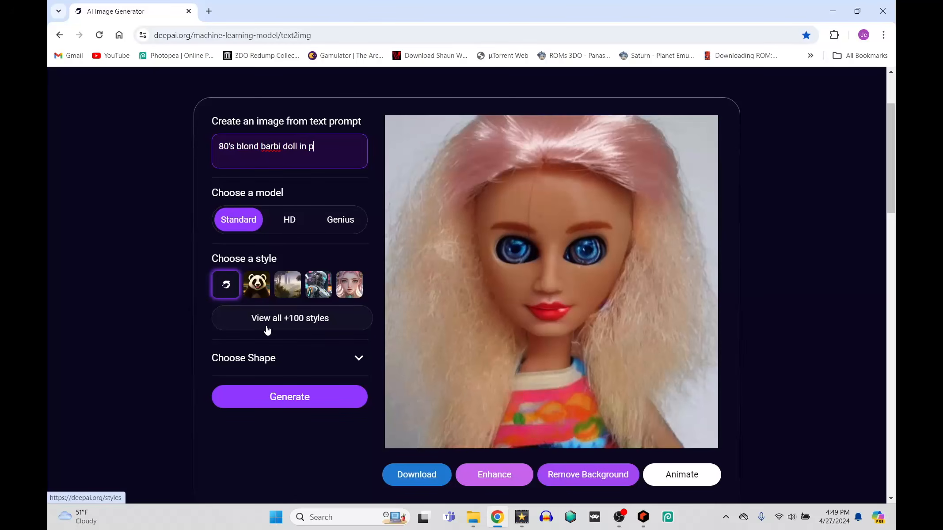
{"action": "type", "text": "ackage"}
{"action": "left_click", "coordinate": [342, 405]}
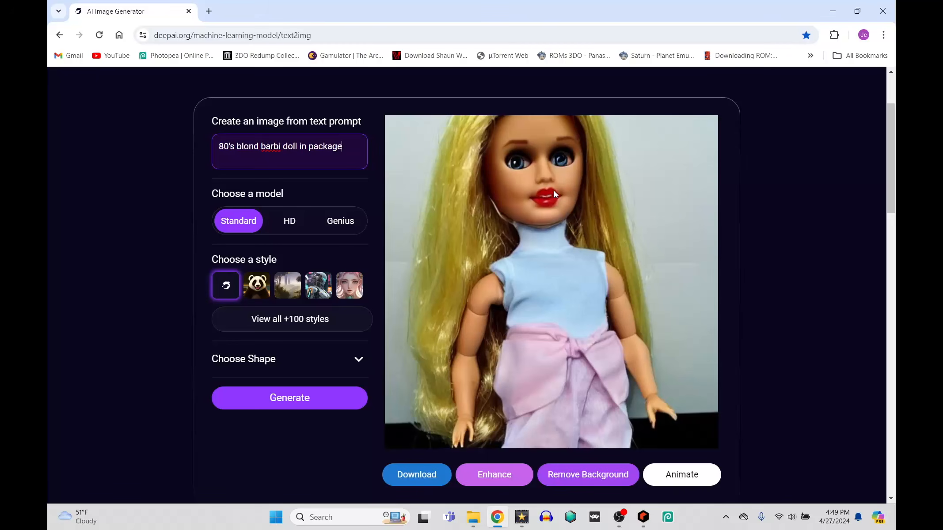
{"action": "left_click", "coordinate": [323, 401]}
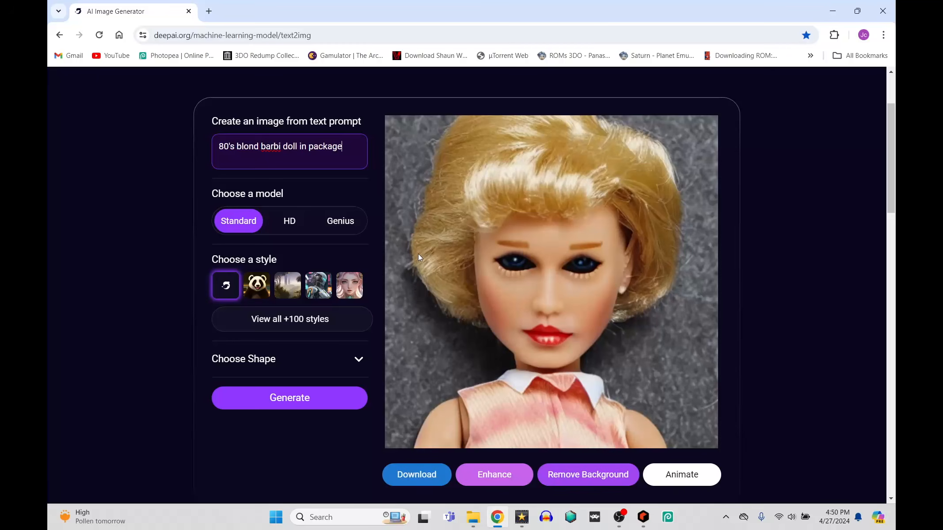
- Browse the full style gallery to its end and choose the Anime Portrait Generator for the packaged-doll prompt
{"action": "left_click", "coordinate": [295, 319]}
{"action": "scroll", "coordinate": [425, 292], "scroll_direction": "down", "scroll_amount": 7}
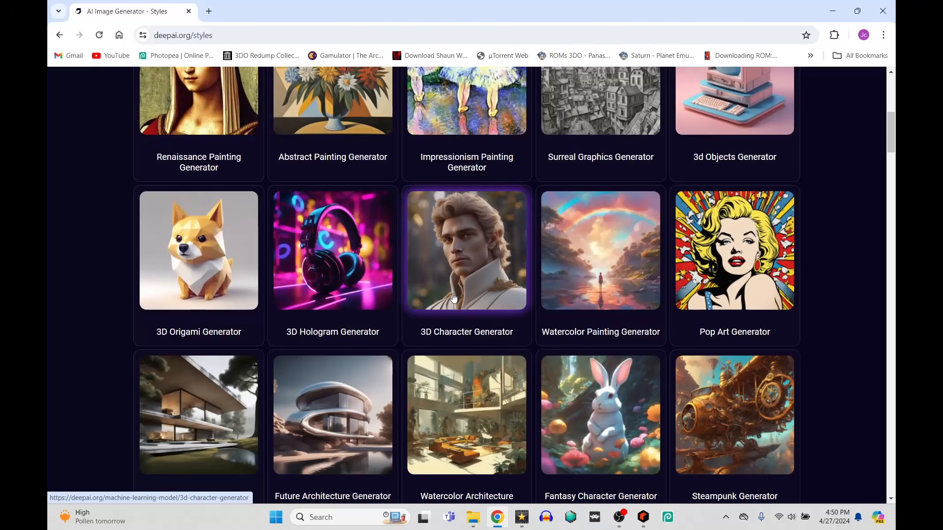
{"action": "scroll", "coordinate": [454, 298], "scroll_direction": "down", "scroll_amount": 10}
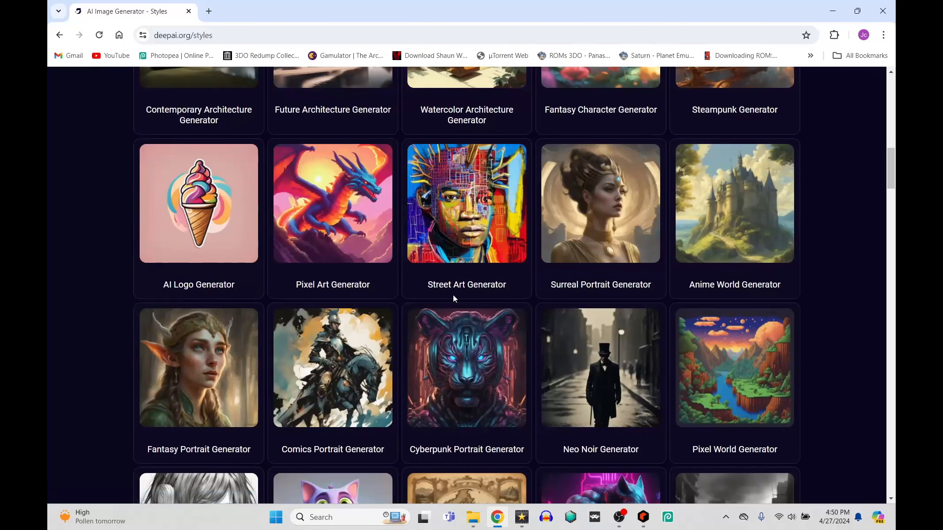
{"action": "scroll", "coordinate": [453, 294], "scroll_direction": "down", "scroll_amount": 19}
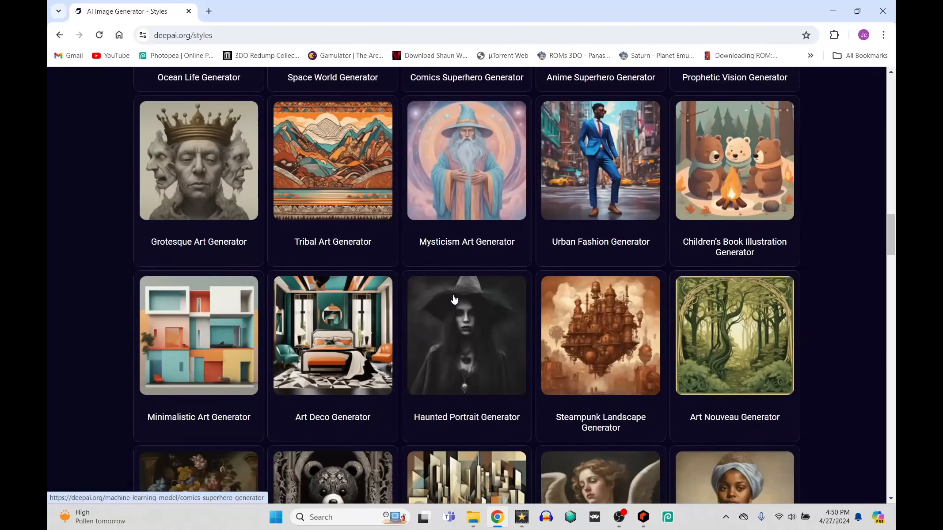
{"action": "scroll", "coordinate": [453, 299], "scroll_direction": "down", "scroll_amount": 20}
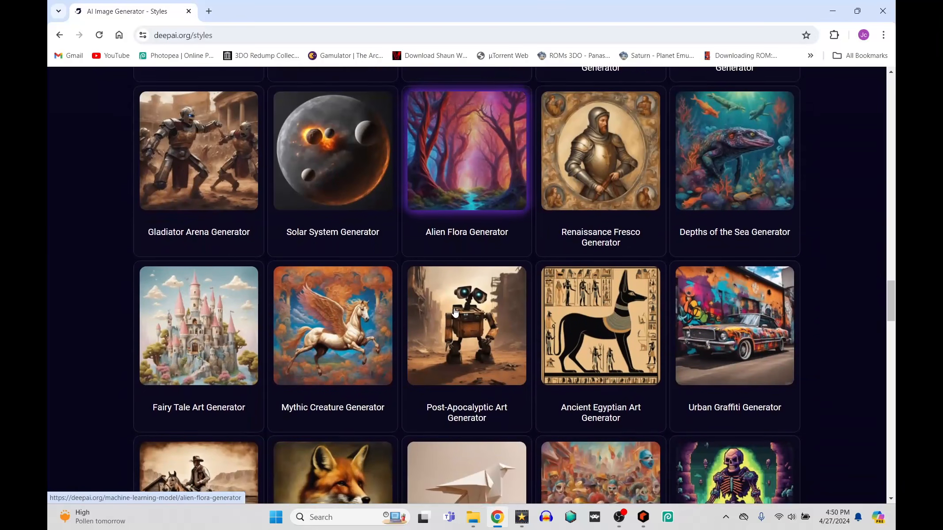
{"action": "scroll", "coordinate": [455, 312], "scroll_direction": "down", "scroll_amount": 1}
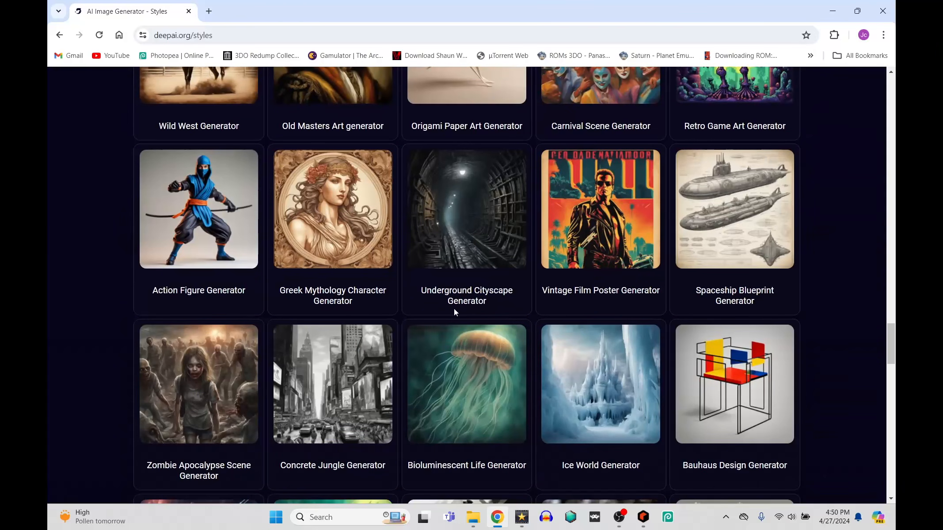
{"action": "scroll", "coordinate": [454, 310], "scroll_direction": "down", "scroll_amount": 14}
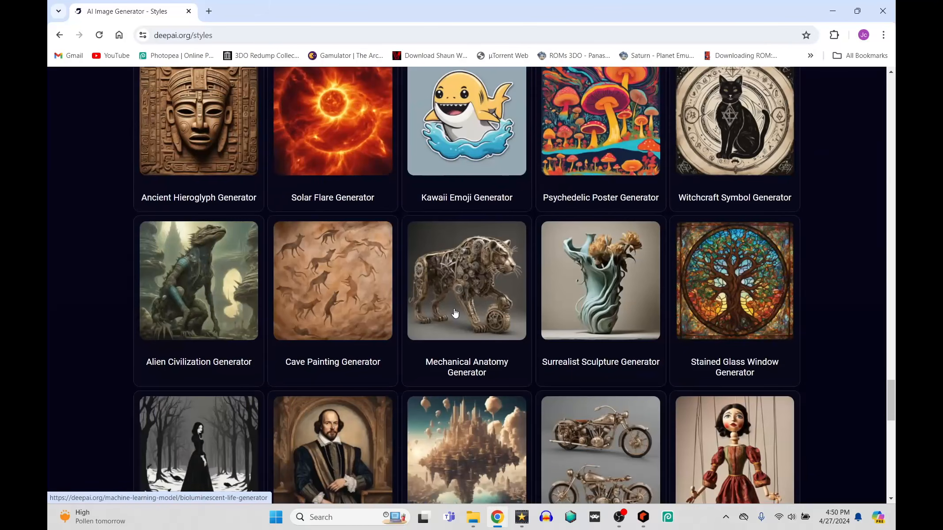
{"action": "scroll", "coordinate": [454, 312], "scroll_direction": "down", "scroll_amount": 7}
{"action": "scroll", "coordinate": [455, 312], "scroll_direction": "down", "scroll_amount": 7}
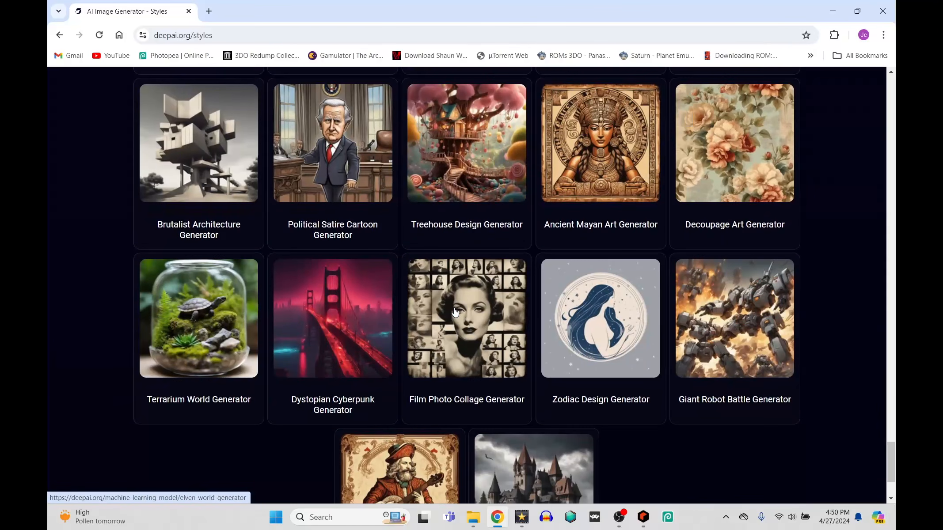
{"action": "scroll", "coordinate": [455, 312], "scroll_direction": "down", "scroll_amount": 3}
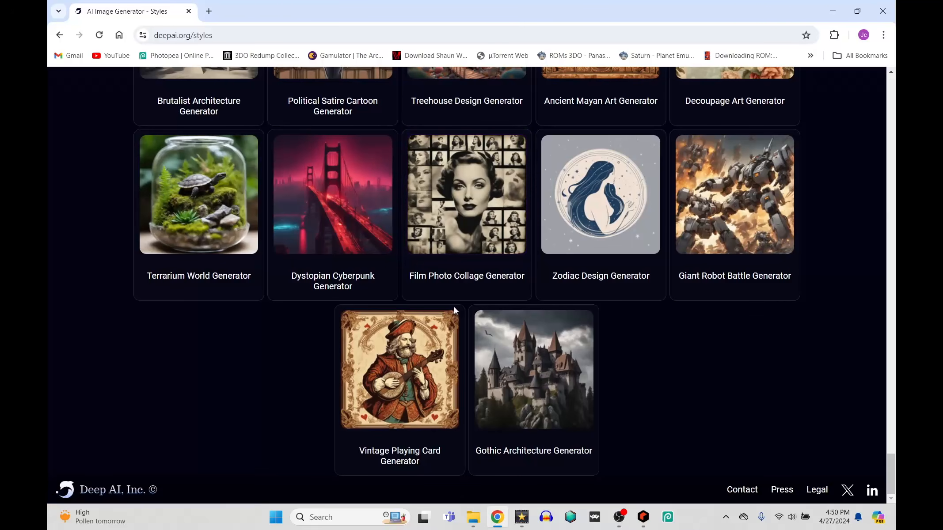
{"action": "scroll", "coordinate": [454, 306], "scroll_direction": "up", "scroll_amount": 13}
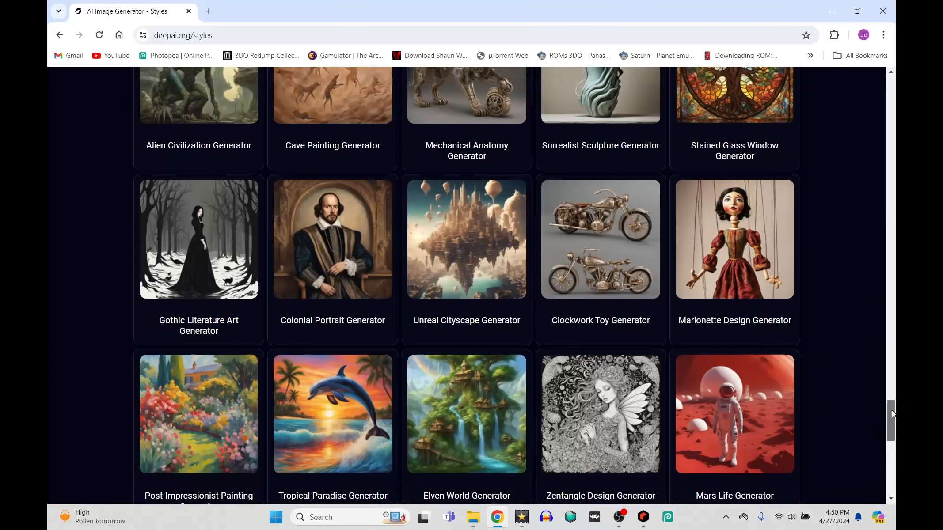
{"action": "left_click_drag", "start_coordinate": [892, 413], "coordinate": [893, 97]}
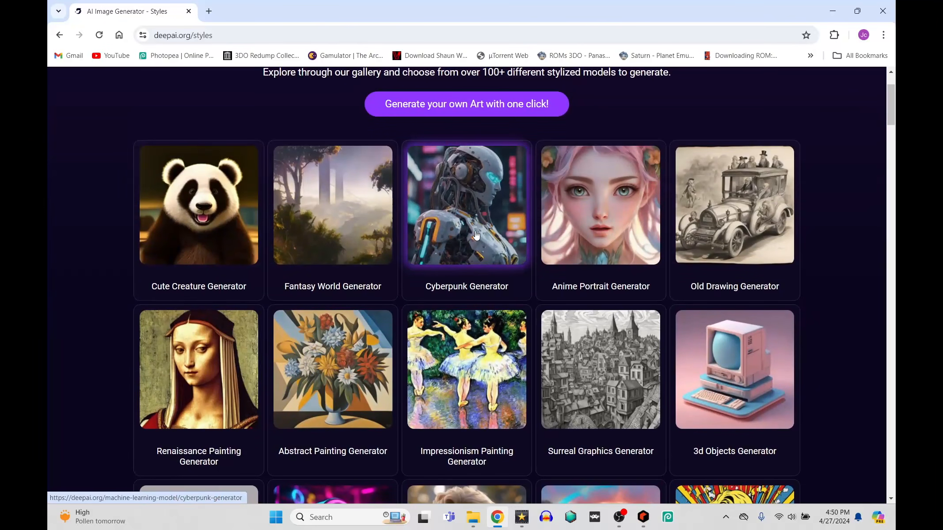
{"action": "left_click", "coordinate": [595, 229]}
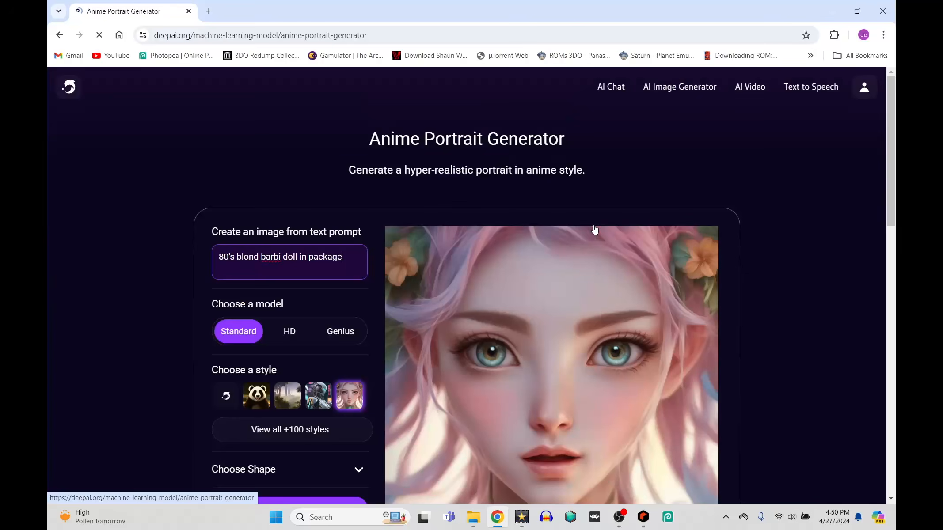
- Generate the packaged-doll image in the Anime Portrait style and review it along with the recently generated images
{"action": "scroll", "coordinate": [397, 354], "scroll_direction": "down", "scroll_amount": 1}
{"action": "left_click", "coordinate": [309, 454]}
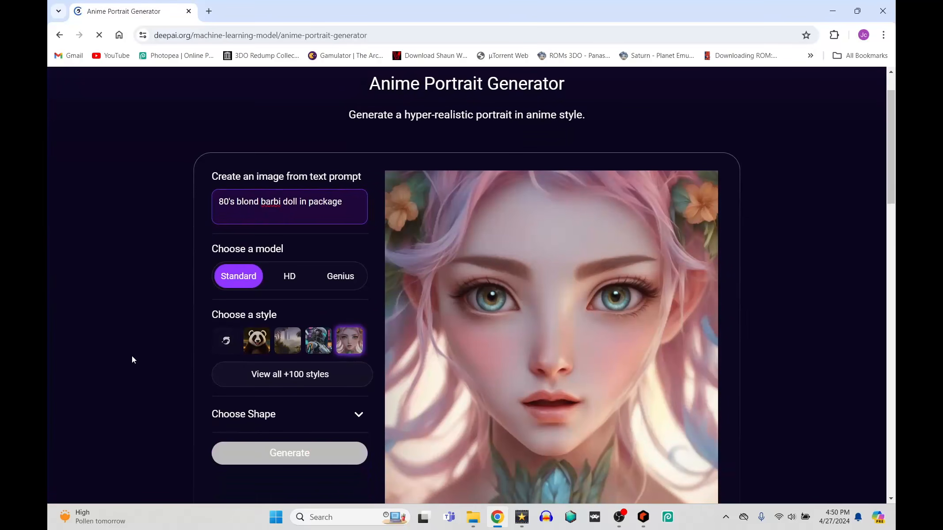
{"action": "scroll", "coordinate": [126, 325], "scroll_direction": "down", "scroll_amount": 3}
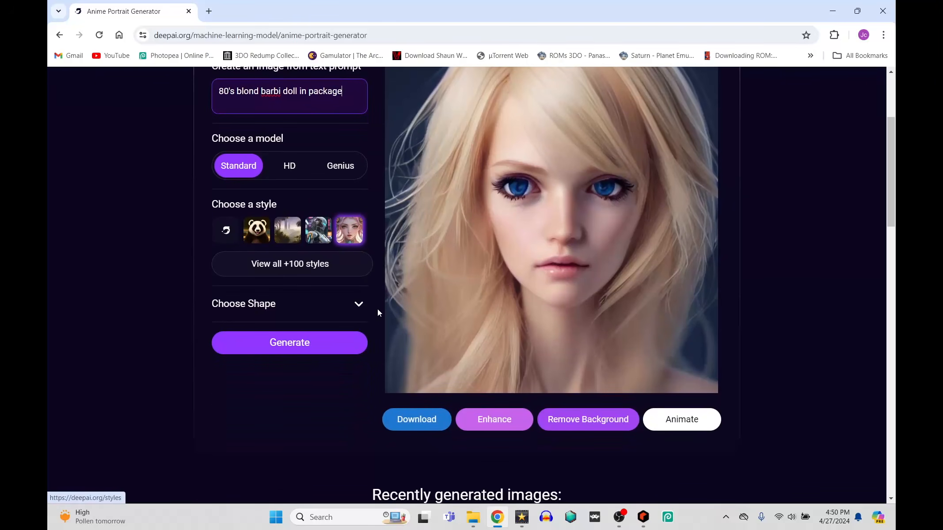
{"action": "scroll", "coordinate": [359, 343], "scroll_direction": "down", "scroll_amount": 3}
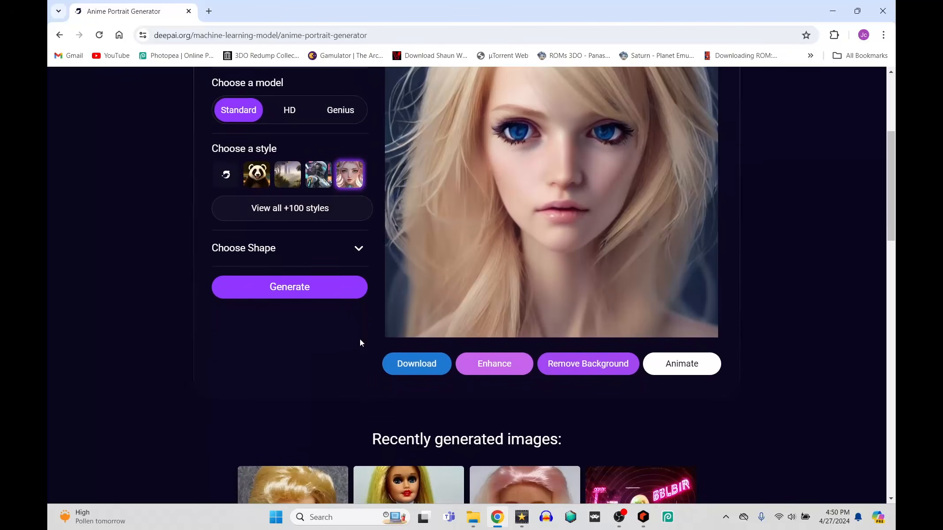
{"action": "scroll", "coordinate": [315, 277], "scroll_direction": "down", "scroll_amount": 5}
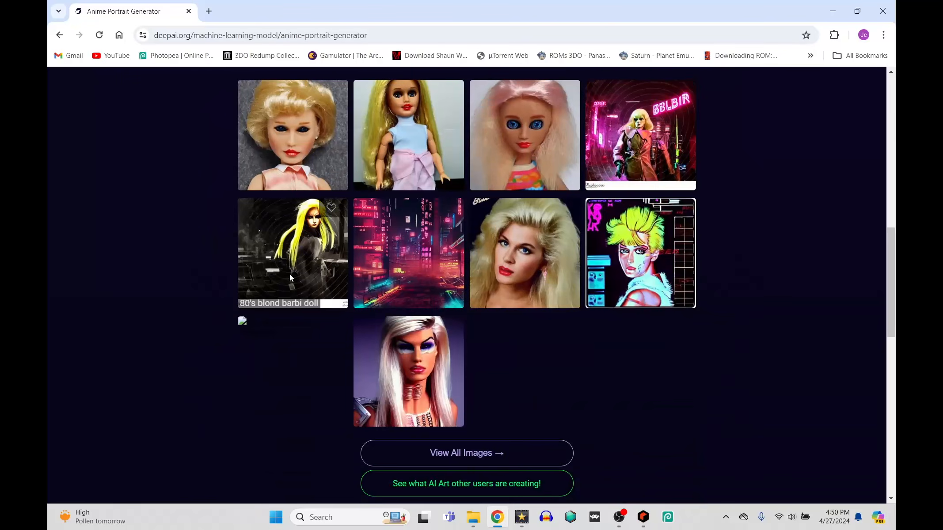
{"action": "scroll", "coordinate": [276, 278], "scroll_direction": "up", "scroll_amount": 5}
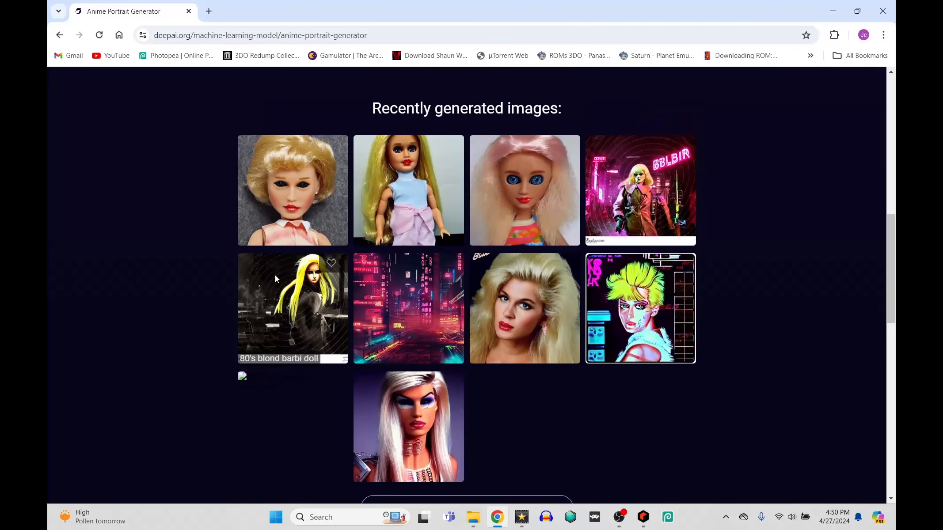
{"action": "scroll", "coordinate": [424, 393], "scroll_direction": "up", "scroll_amount": 7}
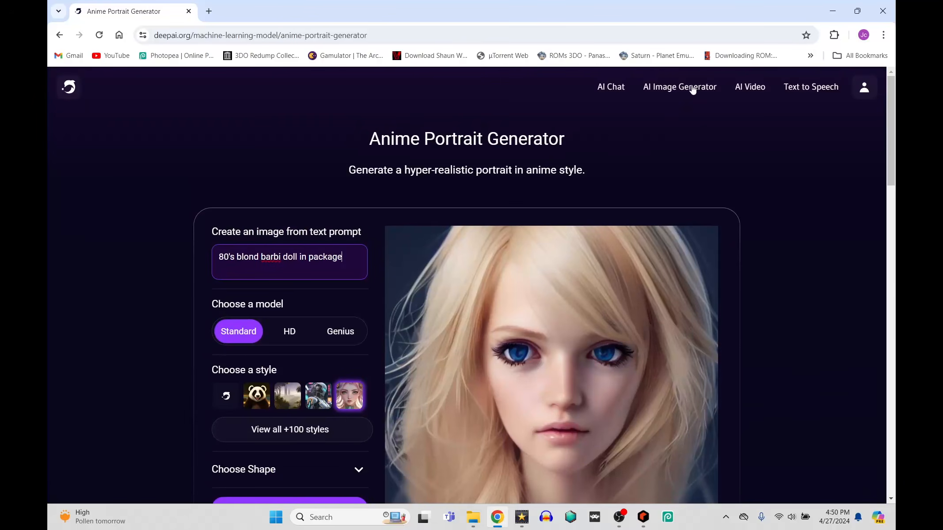
- Open DeepAI's AI Video Generator and look through the files in the Downloads folder
{"action": "left_click", "coordinate": [744, 88]}
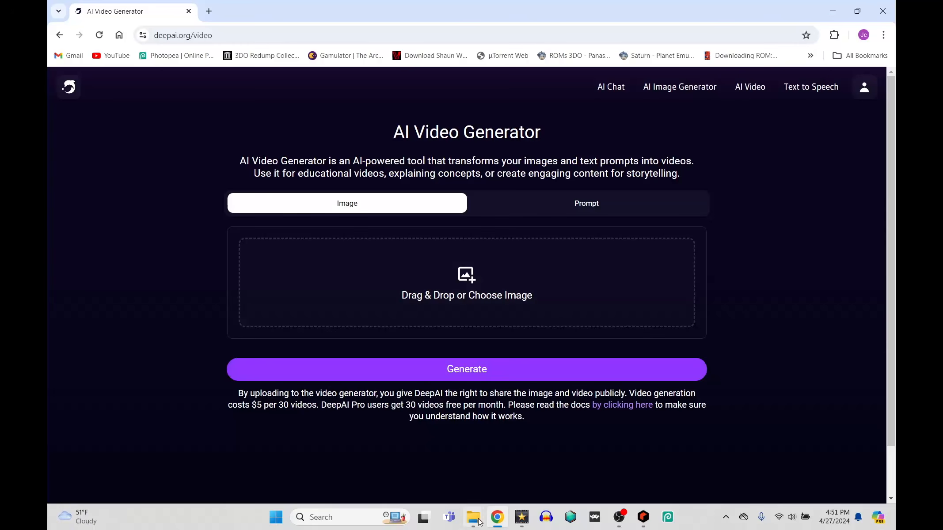
{"action": "mouse_move", "coordinate": [473, 517]}
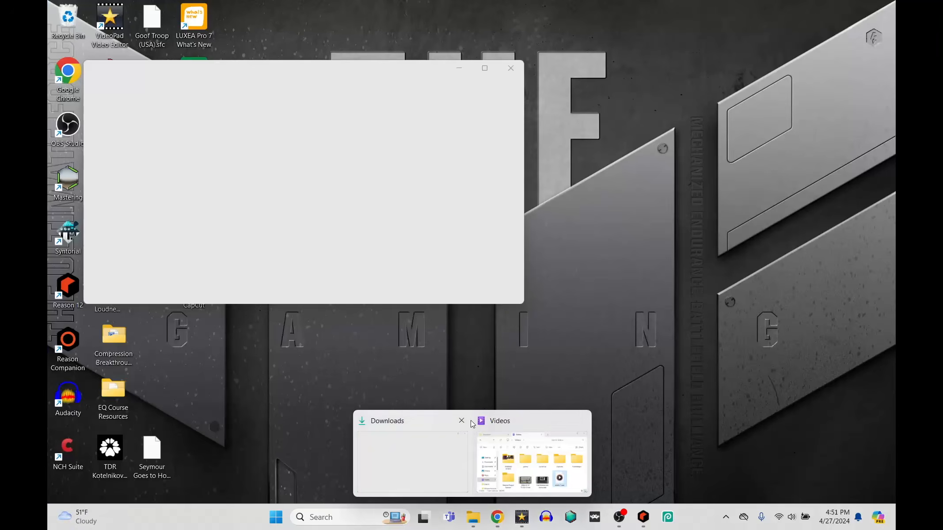
{"action": "left_click", "coordinate": [422, 420]}
{"action": "scroll", "coordinate": [251, 247], "scroll_direction": "down", "scroll_amount": 10}
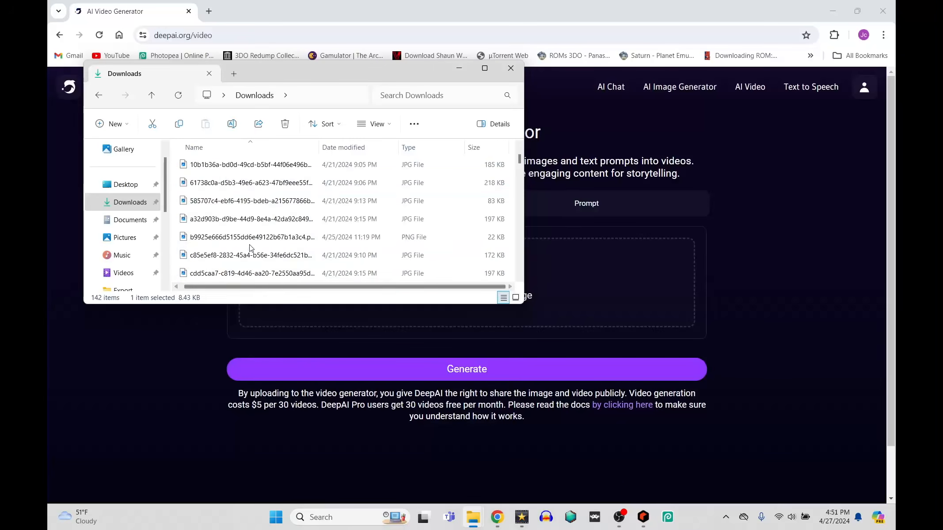
{"action": "scroll", "coordinate": [251, 247], "scroll_direction": "down", "scroll_amount": 1}
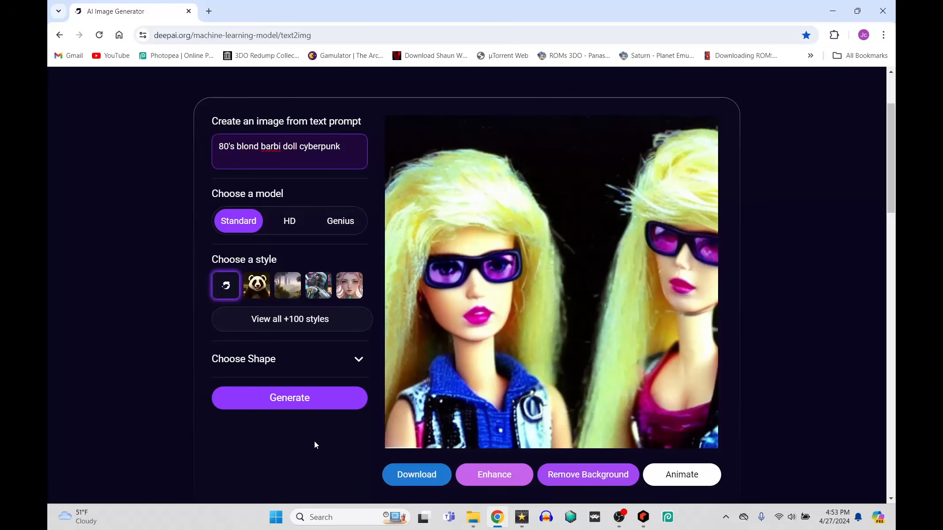
- Download the "80's blond barbi doll cyberpunk" image and generate a video from it with the AI Video Generator
{"action": "left_click", "coordinate": [413, 470]}
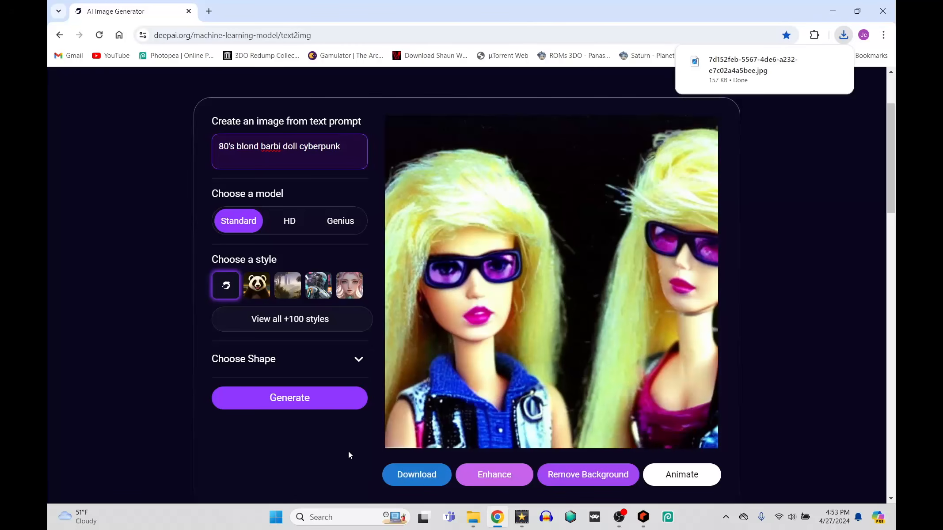
{"action": "scroll", "coordinate": [632, 332], "scroll_direction": "up", "scroll_amount": 2}
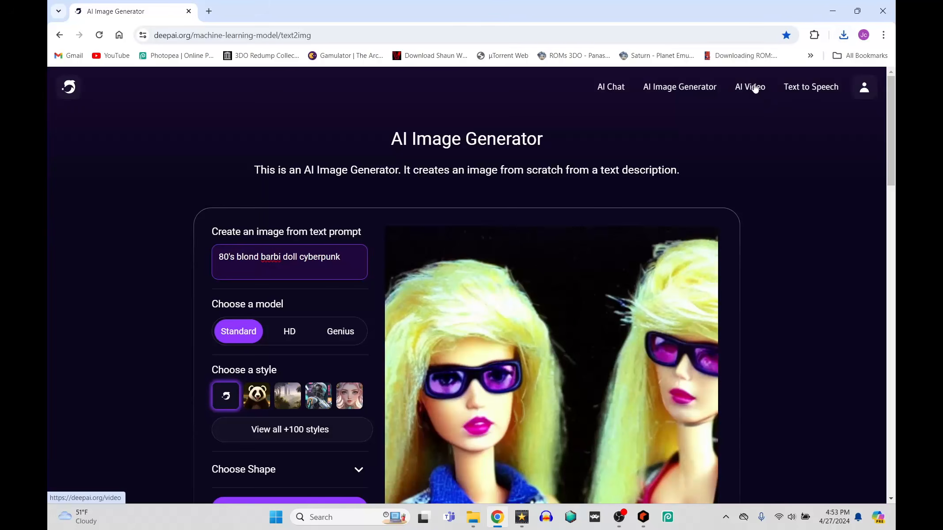
{"action": "left_click", "coordinate": [751, 88]}
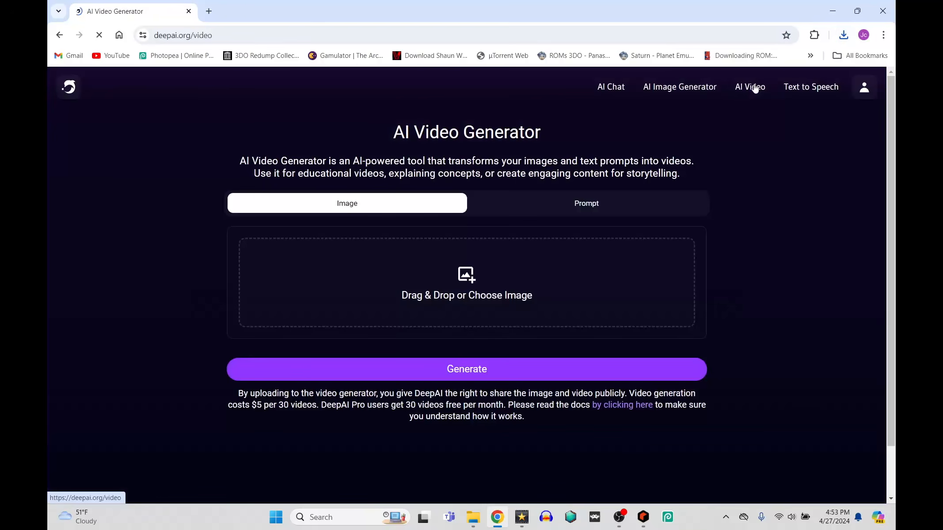
{"action": "left_click", "coordinate": [457, 293]}
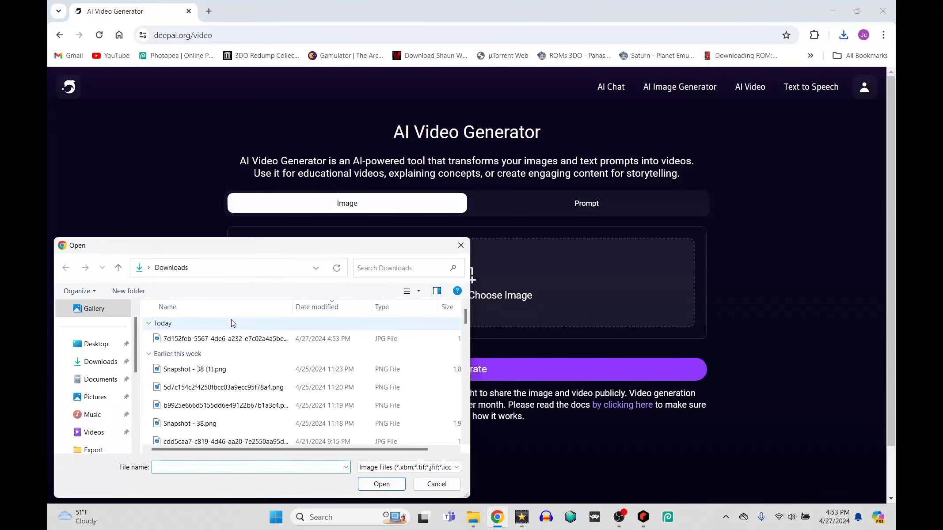
{"action": "left_click", "coordinate": [220, 340]}
{"action": "left_click", "coordinate": [382, 484]}
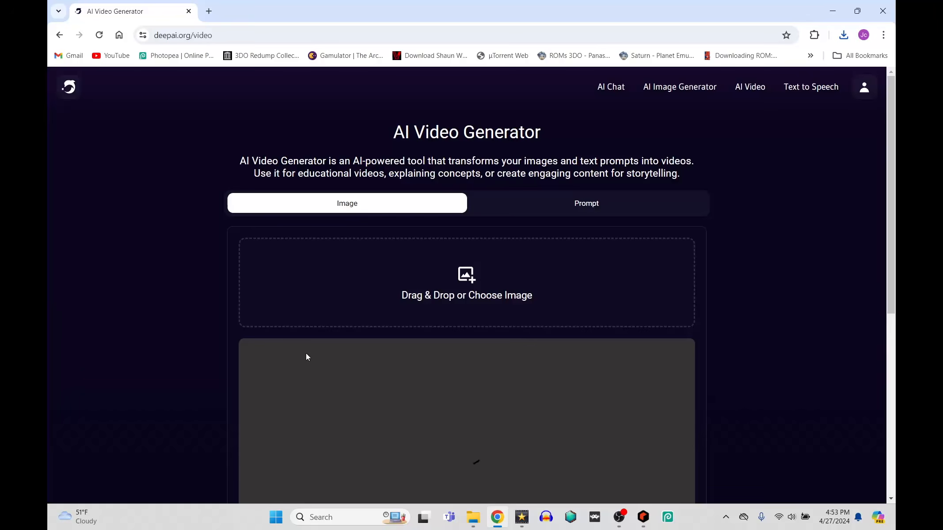
{"action": "scroll", "coordinate": [248, 385], "scroll_direction": "down", "scroll_amount": 5}
{"action": "scroll", "coordinate": [229, 384], "scroll_direction": "down", "scroll_amount": 2}
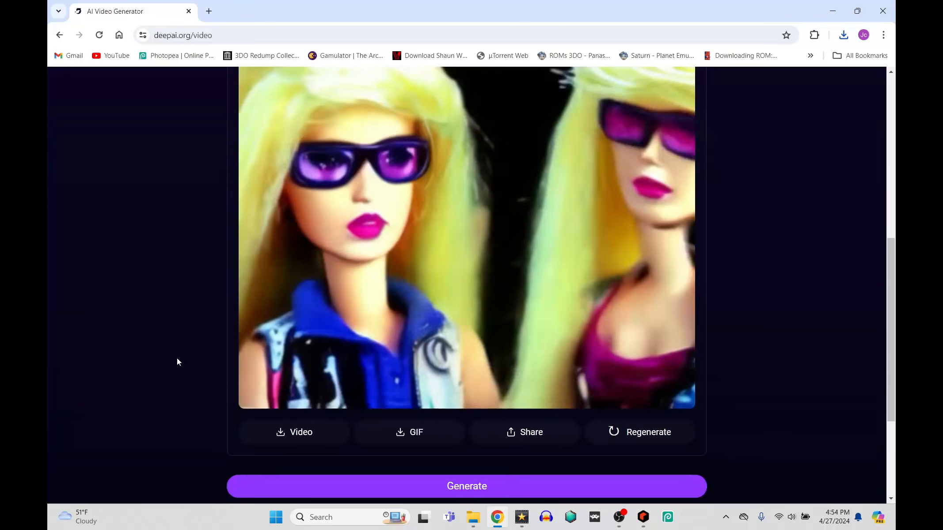
{"action": "scroll", "coordinate": [207, 319], "scroll_direction": "up", "scroll_amount": 1}
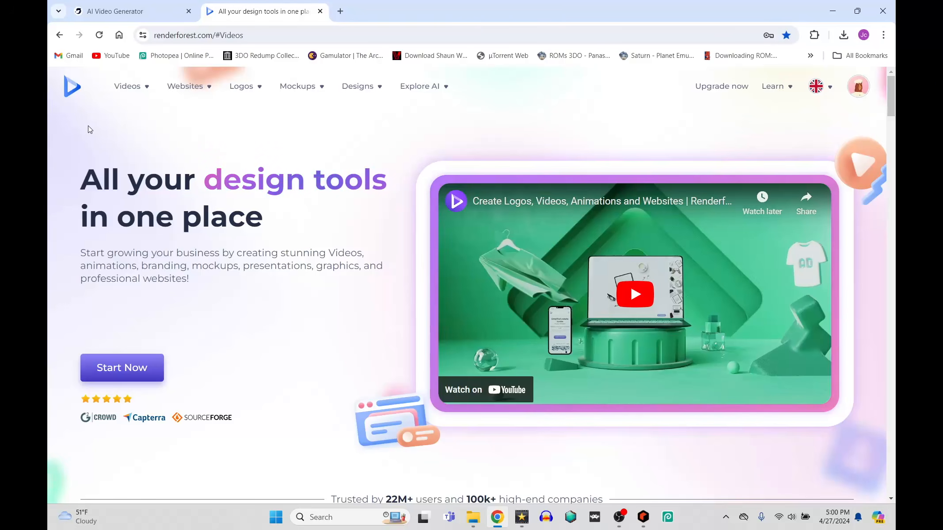
- On the Renderforest site, open the Music Visualizations category and search its templates for "electro"
{"action": "mouse_move", "coordinate": [128, 89]}
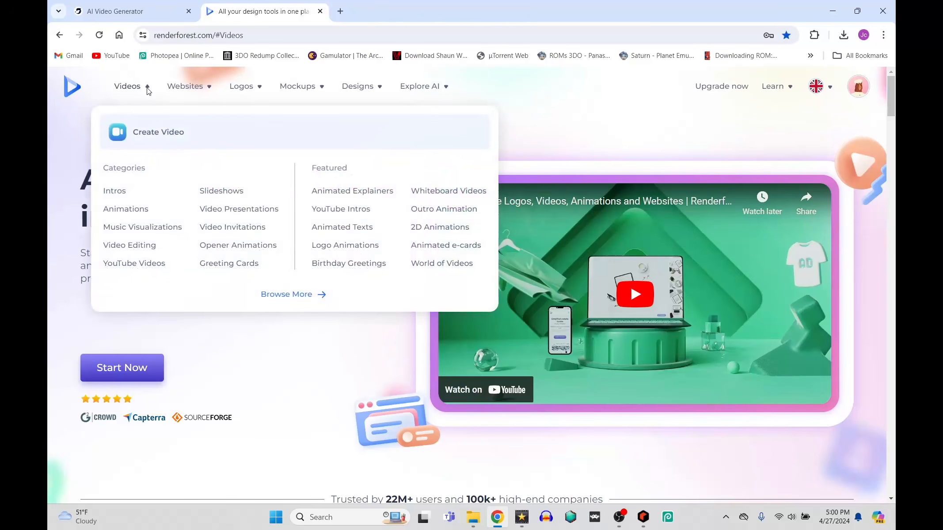
{"action": "left_click", "coordinate": [140, 230]}
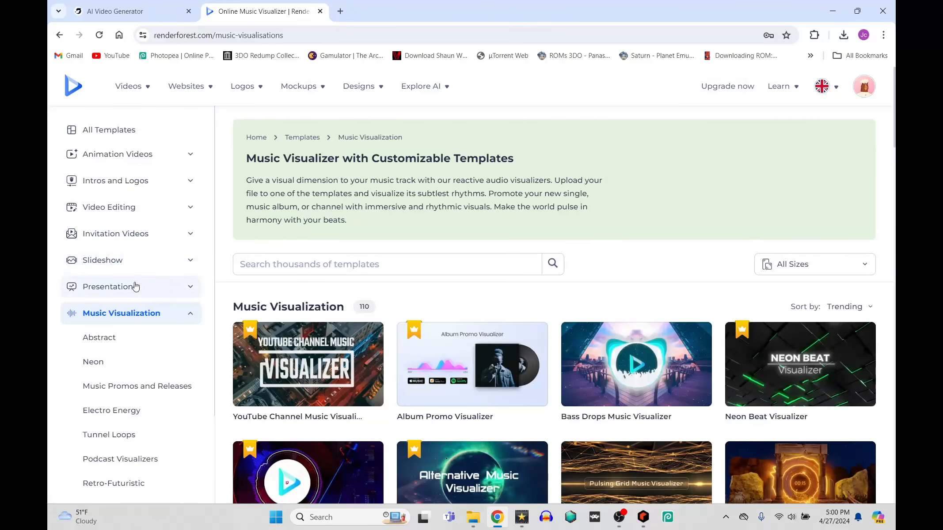
{"action": "left_click", "coordinate": [283, 264]}
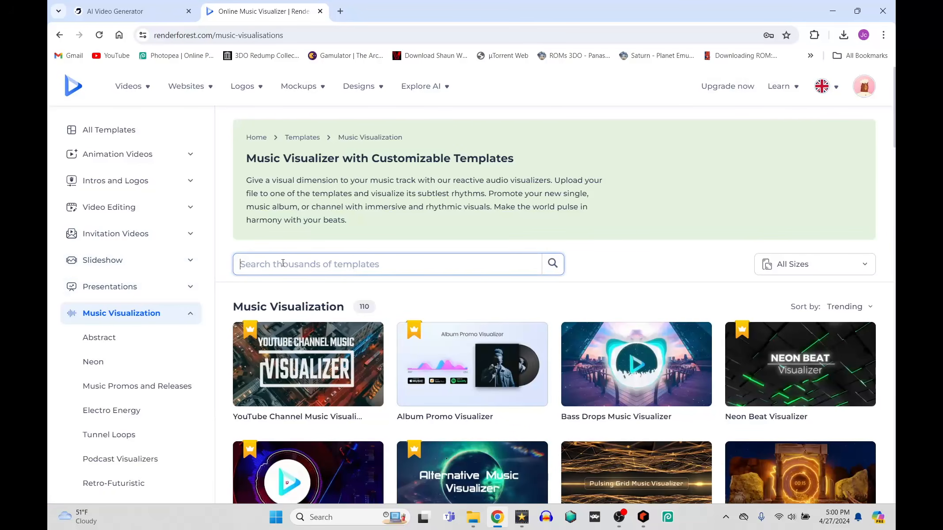
{"action": "type", "text": "el"}
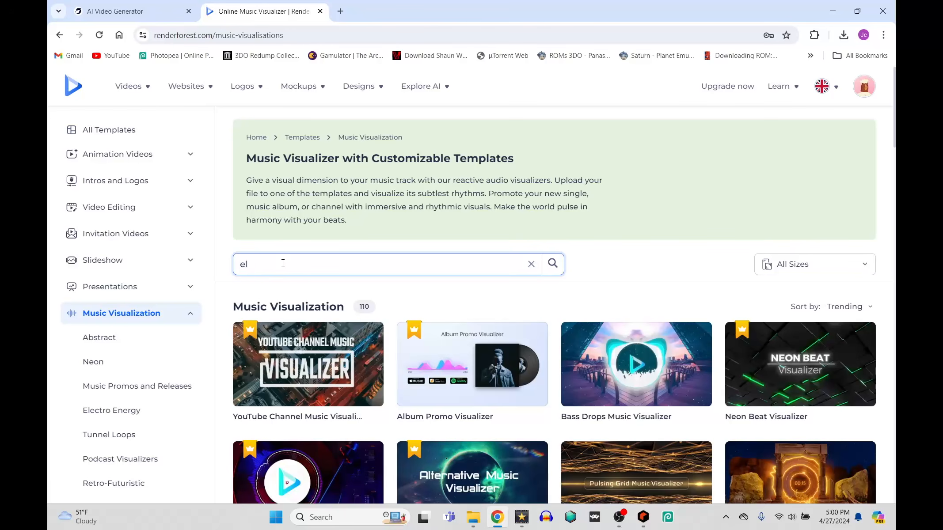
{"action": "type", "text": "ectro"}
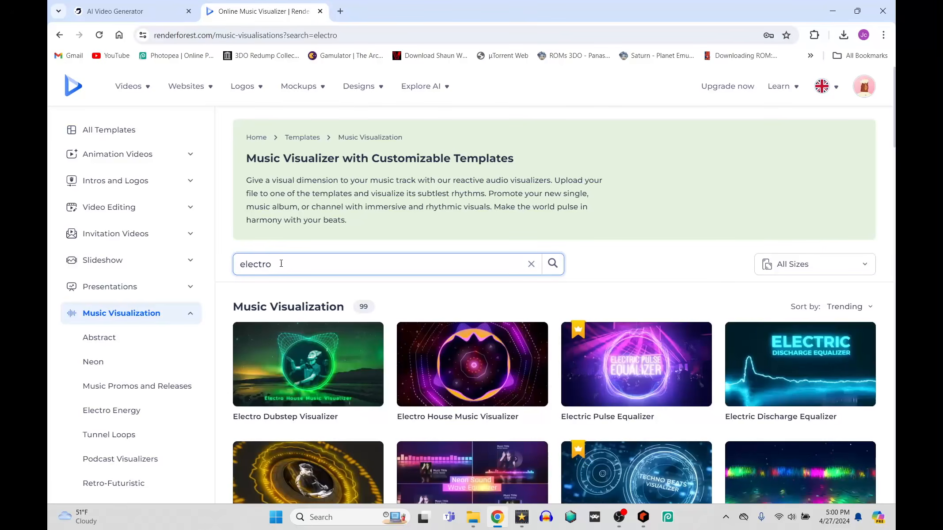
- Create a project from the Electro Dubstep Visualizer template and look over its audio and style options
{"action": "left_click", "coordinate": [306, 416]}
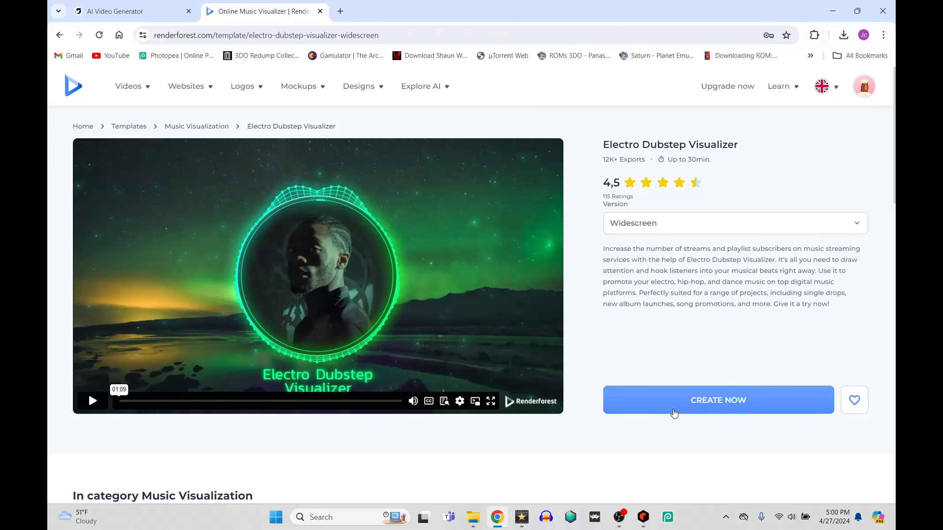
{"action": "left_click", "coordinate": [686, 400]}
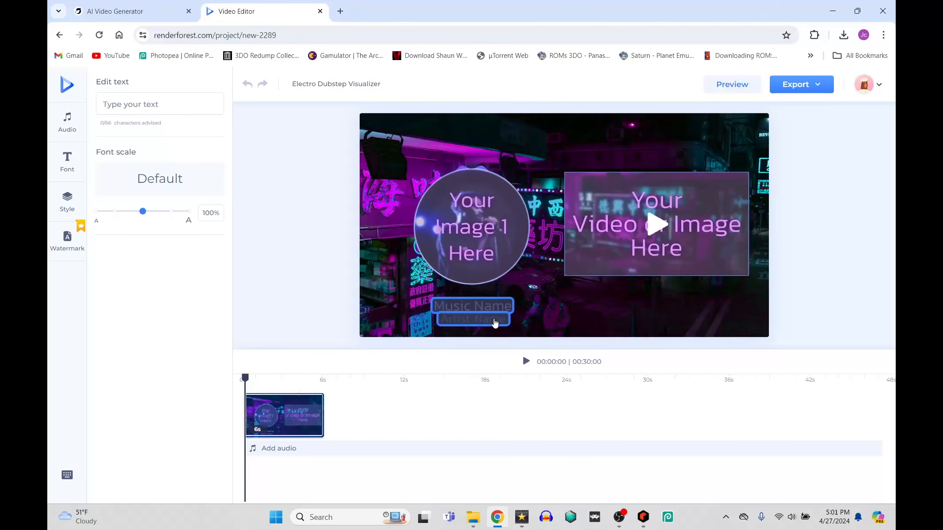
{"action": "left_click", "coordinate": [72, 132]}
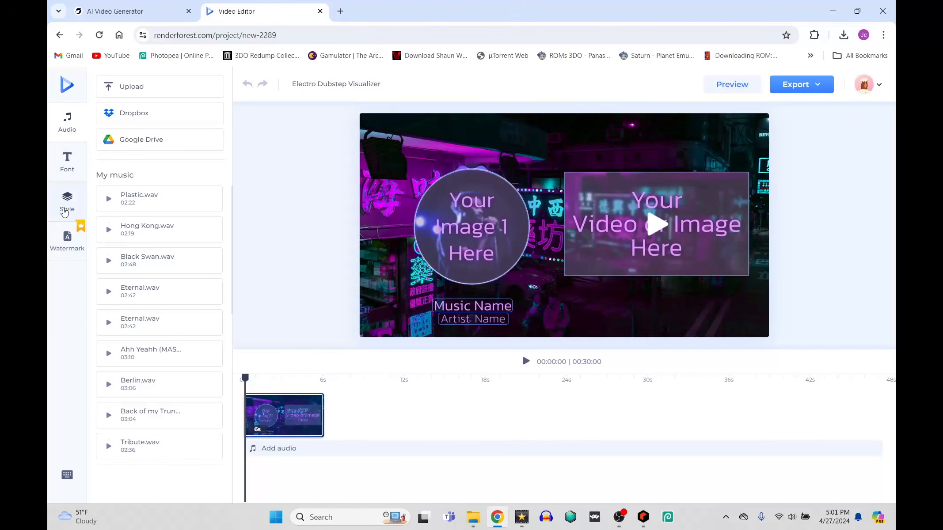
{"action": "left_click", "coordinate": [65, 207]}
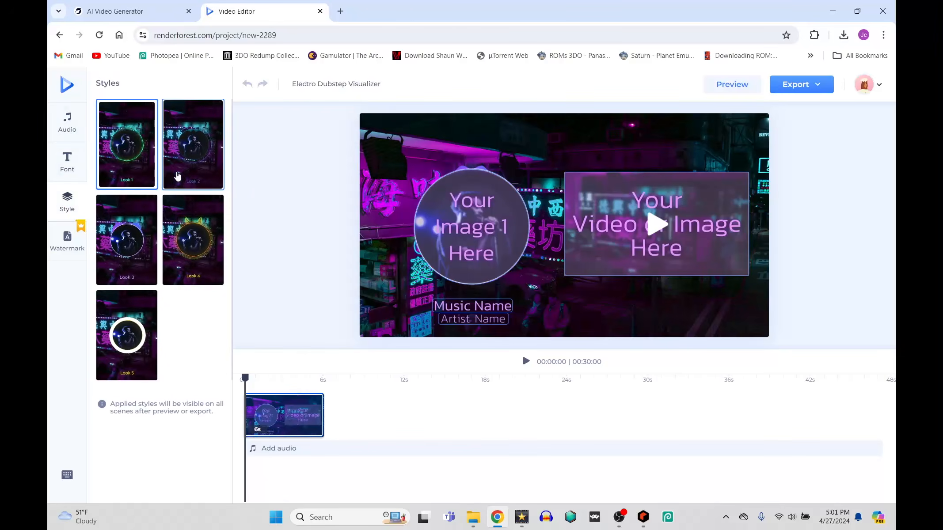
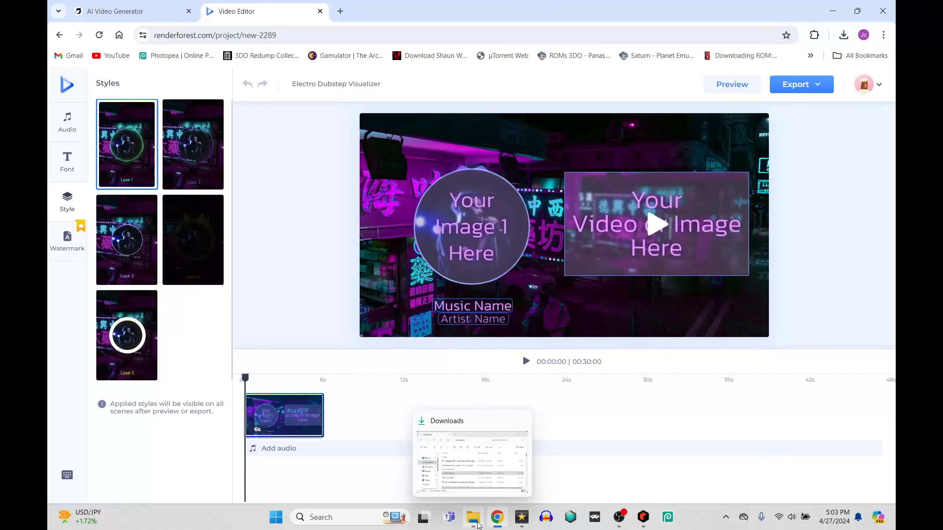
- Switch to File Explorer, play the Ahh Yeah visualizer video from the .FINISHED VIDEOS folder briefly, and close the player
{"action": "left_click", "coordinate": [478, 525]}
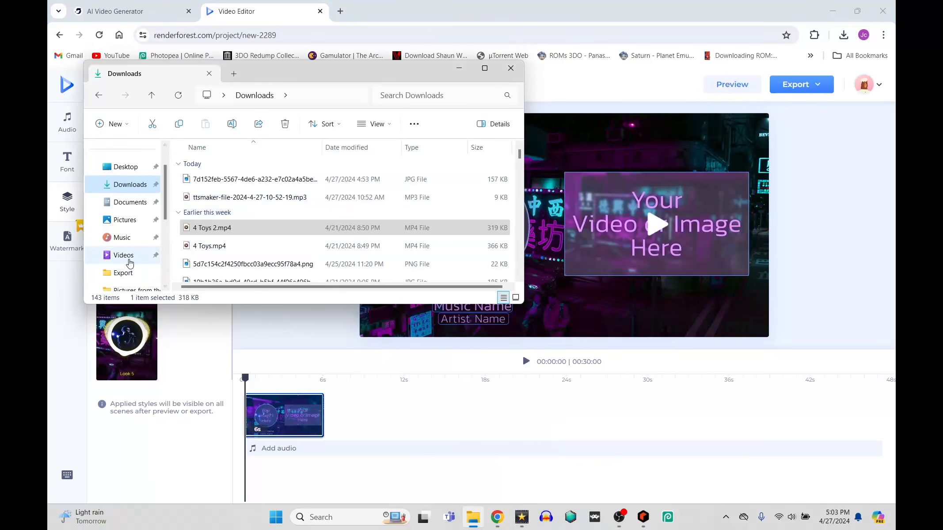
{"action": "left_click", "coordinate": [125, 258]}
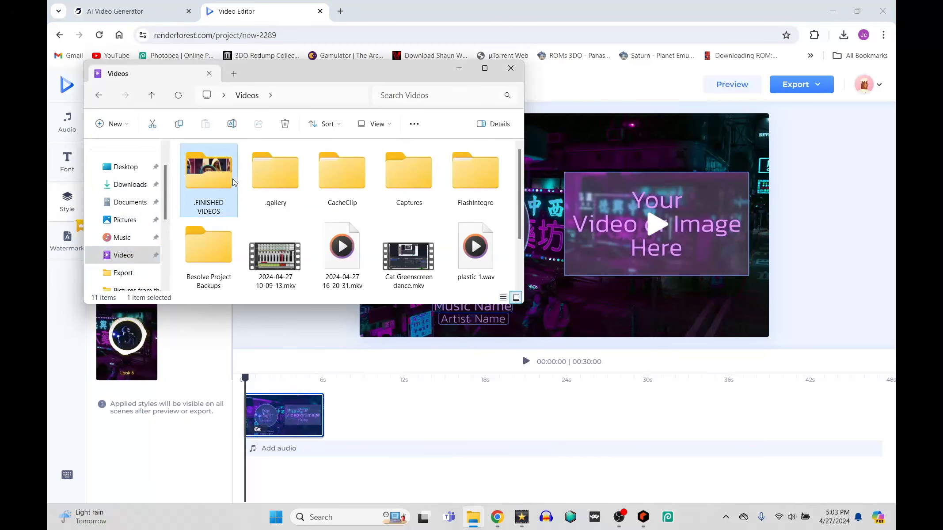
{"action": "double_click", "coordinate": [223, 176]}
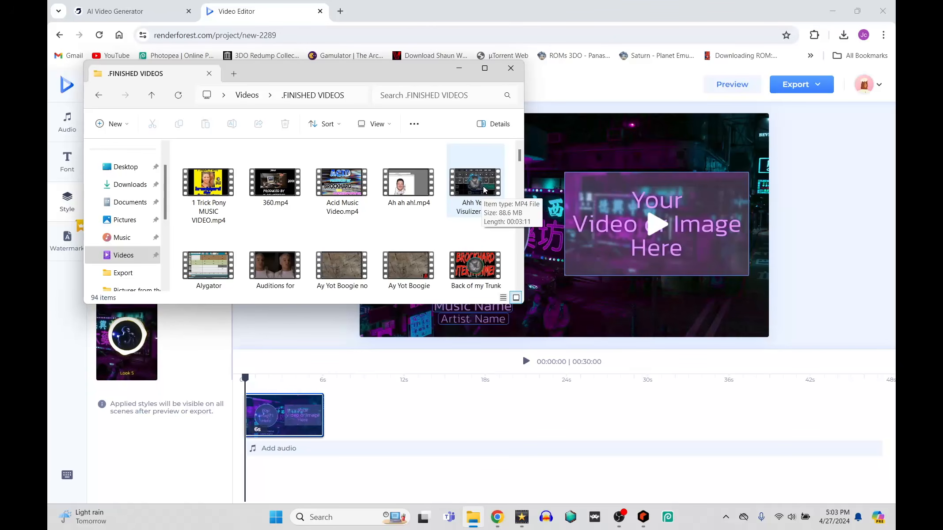
{"action": "left_click", "coordinate": [470, 186]}
{"action": "double_click", "coordinate": [470, 186]}
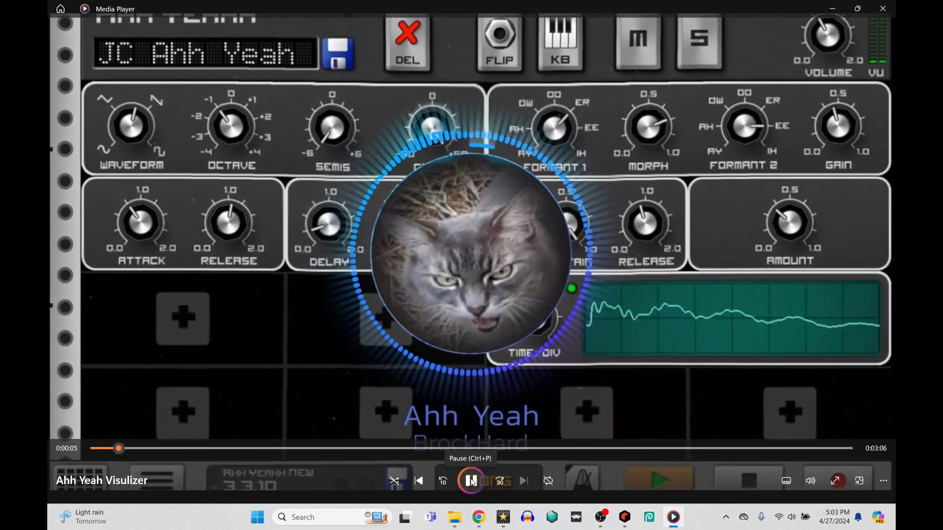
{"action": "left_click", "coordinate": [471, 481]}
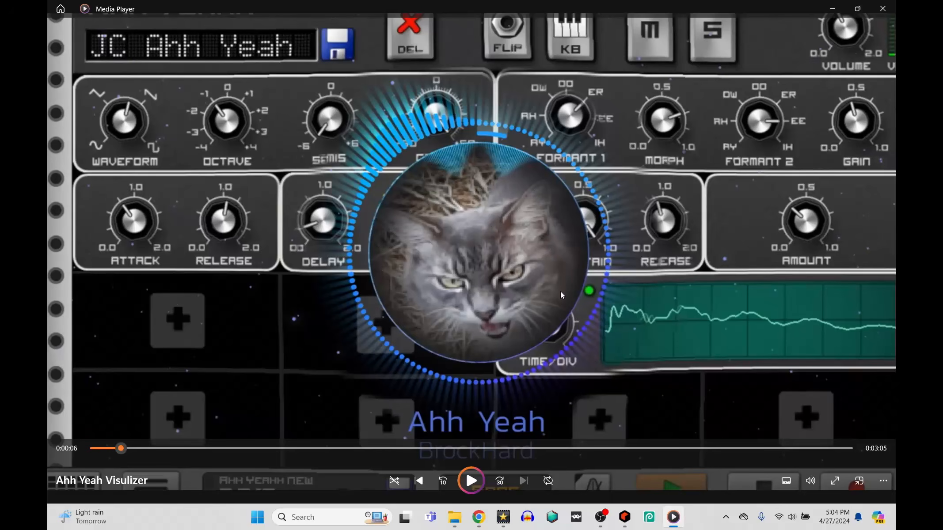
{"action": "left_click", "coordinate": [882, 8]}
- Find Plastic Music Video.mp4 in the .FINISHED VIDEOS folder, play it briefly, and pause at the Einstein chalkboard scene at 0:21
{"action": "scroll", "coordinate": [341, 246], "scroll_direction": "down", "scroll_amount": 10}
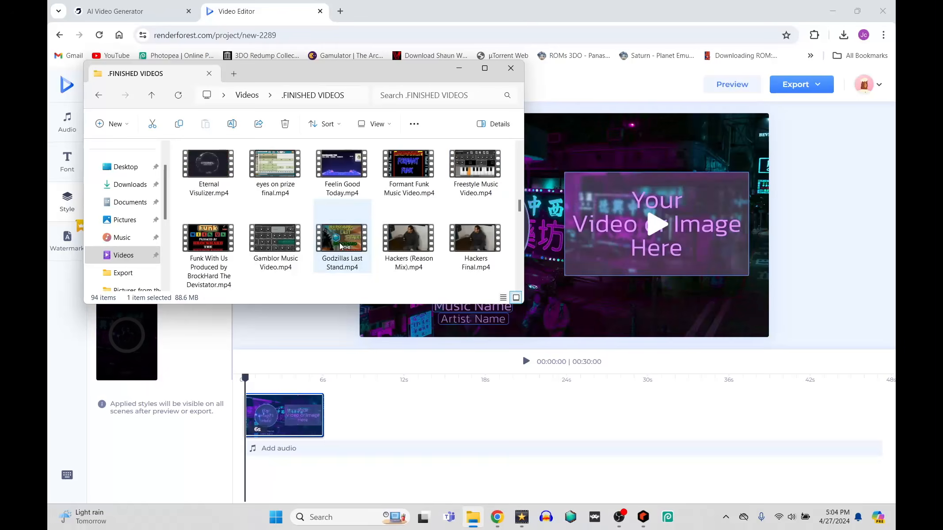
{"action": "scroll", "coordinate": [341, 246], "scroll_direction": "down", "scroll_amount": 5}
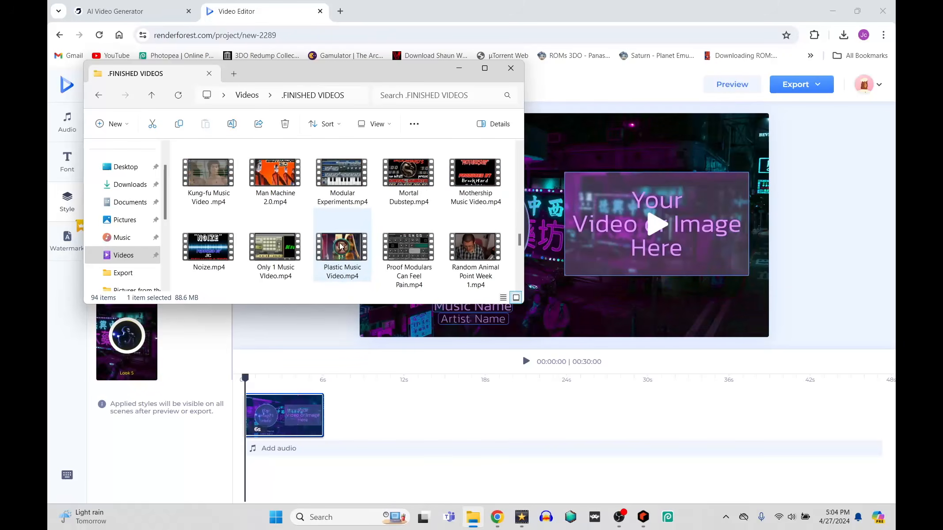
{"action": "scroll", "coordinate": [341, 246], "scroll_direction": "up", "scroll_amount": 2}
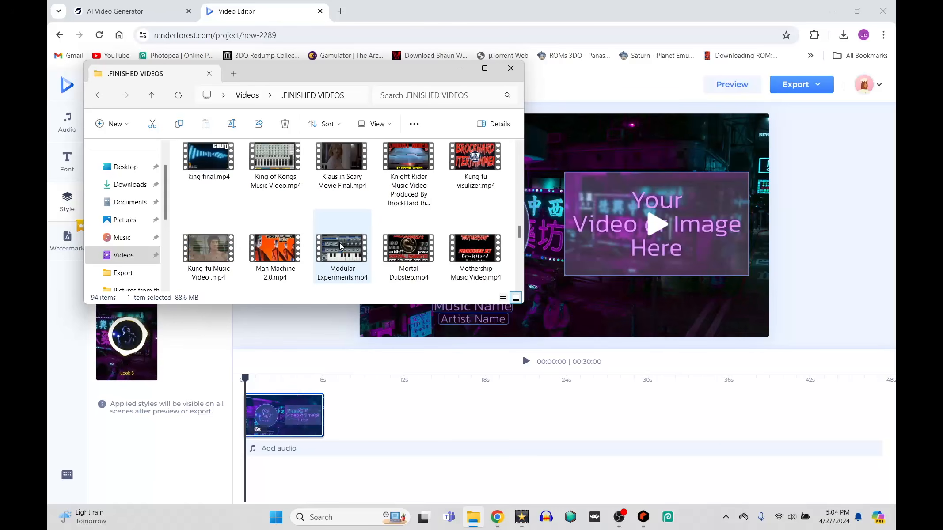
{"action": "scroll", "coordinate": [341, 246], "scroll_direction": "down", "scroll_amount": 2}
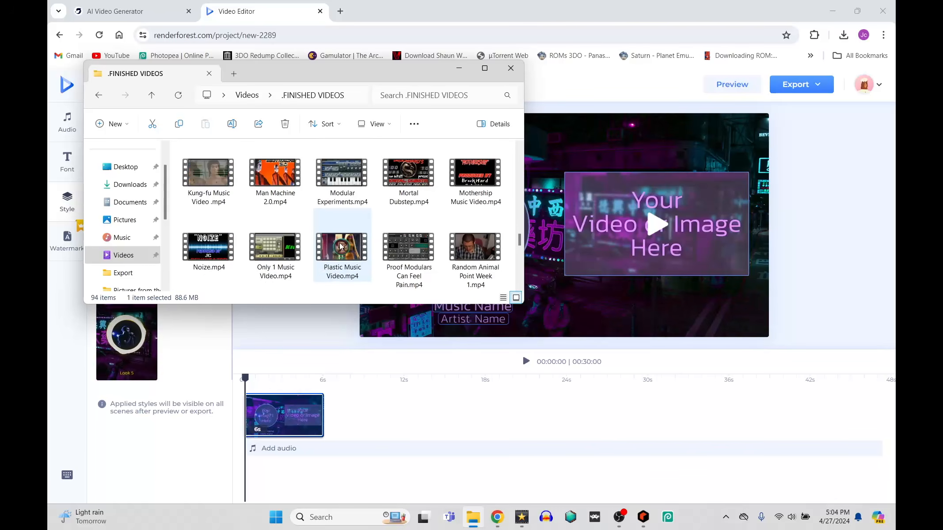
{"action": "double_click", "coordinate": [341, 247]}
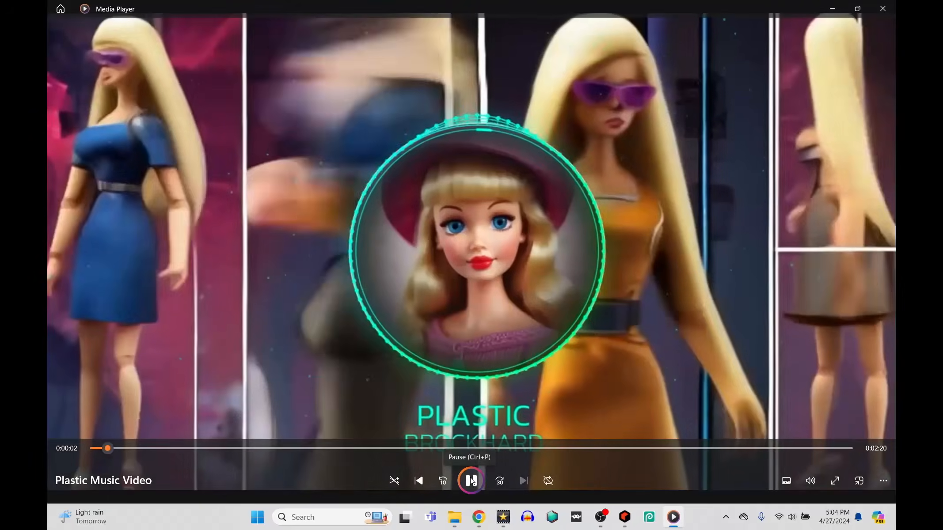
{"action": "left_click", "coordinate": [471, 480]}
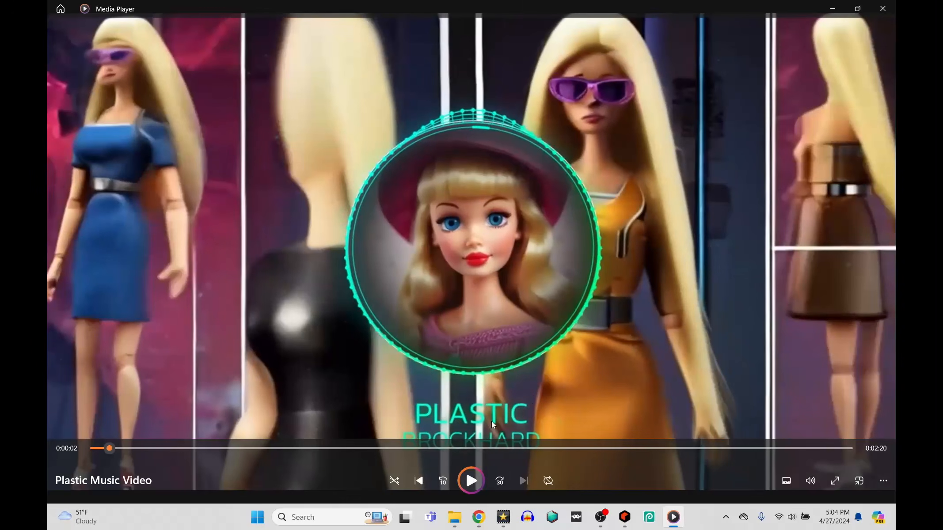
{"action": "left_click_drag", "start_coordinate": [110, 449], "coordinate": [207, 443]}
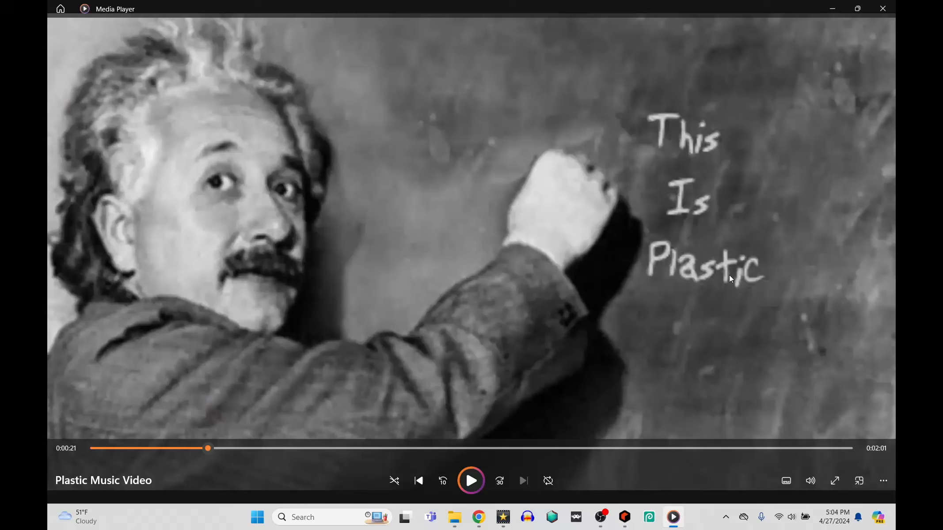
- Minimize the player and folder windows and open the bookmarked Hetemeel.com Dynamic Einstein chalkboard page in a new Chrome tab
{"action": "left_click", "coordinate": [827, 13]}
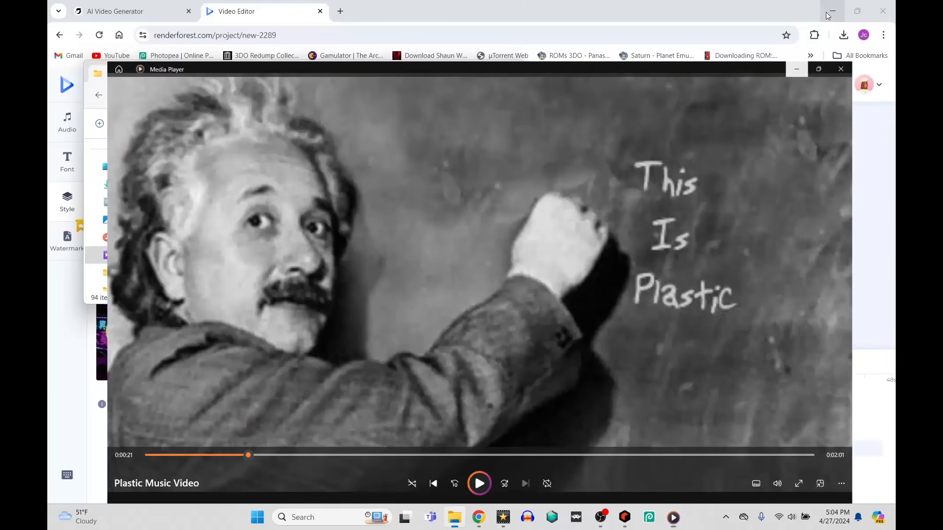
{"action": "left_click", "coordinate": [459, 75]}
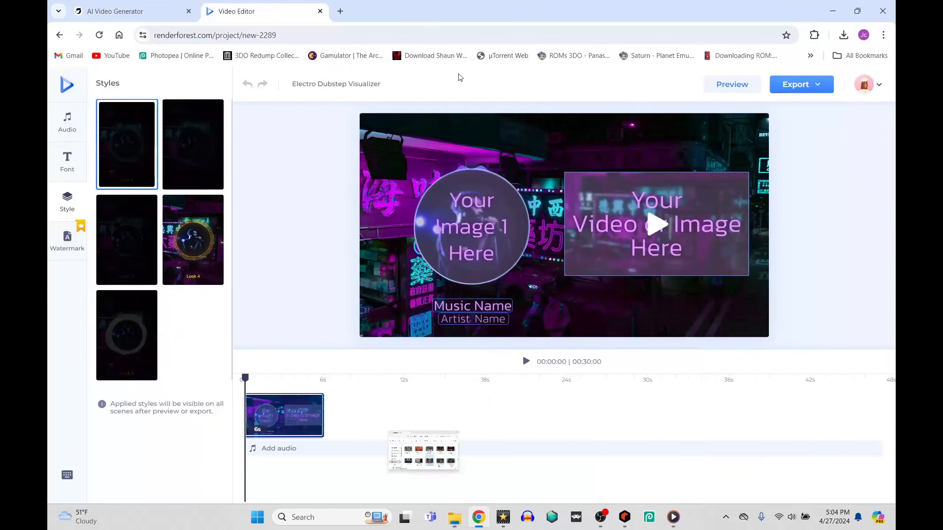
{"action": "left_click", "coordinate": [340, 11]}
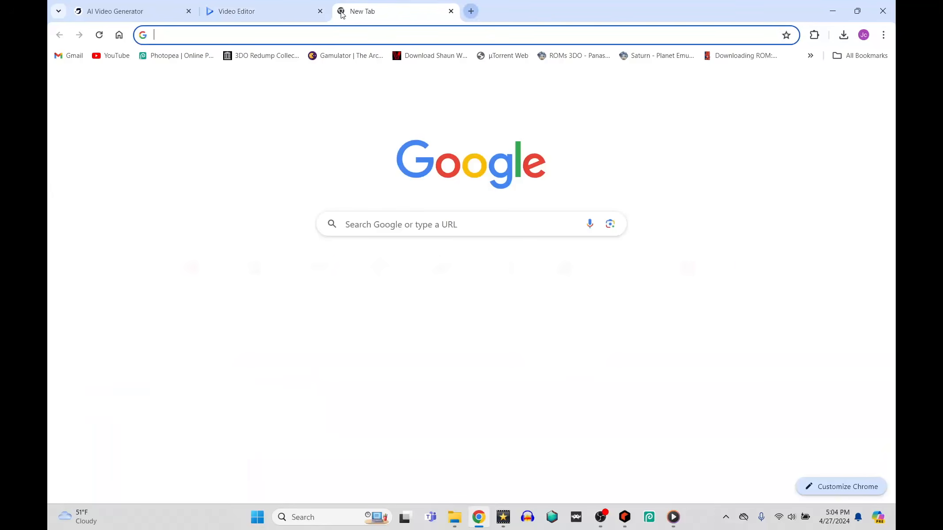
{"action": "left_click", "coordinate": [861, 55]}
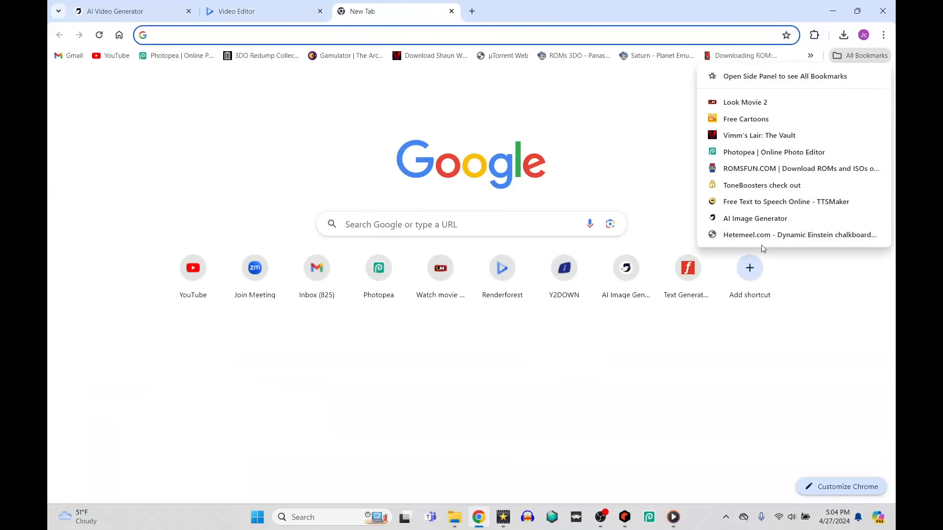
{"action": "left_click", "coordinate": [792, 240]}
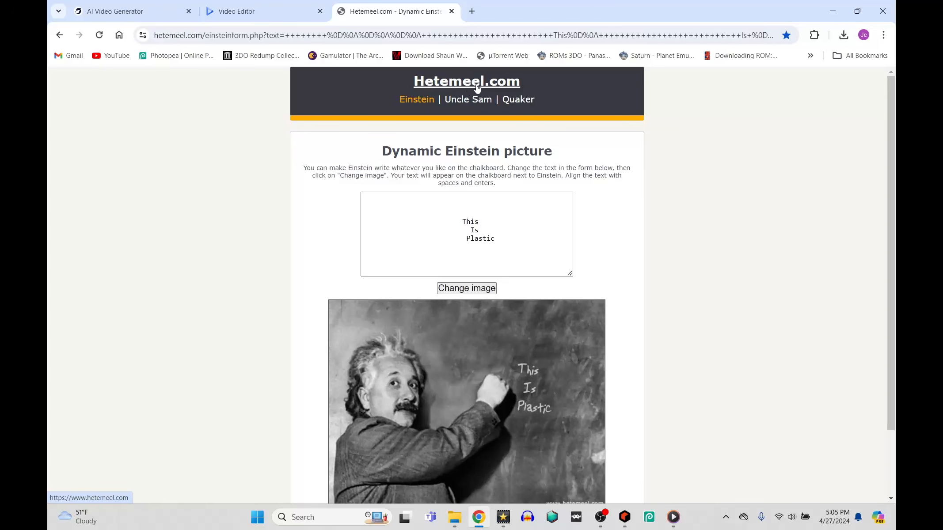
- Replace the three-line chalkboard text with the single line "This is plaatic" and regenerate the Einstein image
{"action": "scroll", "coordinate": [272, 169], "scroll_direction": "down", "scroll_amount": 1}
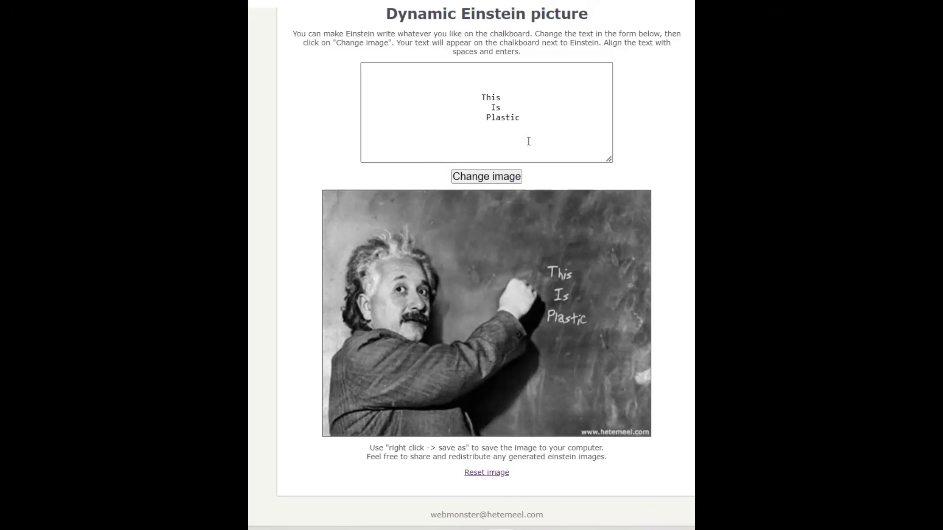
{"action": "left_click", "coordinate": [501, 108]}
{"action": "key", "text": "BackSpace"}
{"action": "key", "text": "BackSpace"}
{"action": "left_click", "coordinate": [520, 117]}
{"action": "key", "text": "BackSpace"}
{"action": "key", "text": "BackSpace"}
{"action": "key", "text": "BackSpace"}
{"action": "key", "text": "BackSpace"}
{"action": "key", "text": "BackSpace"}
{"action": "key", "text": "BackSpace"}
{"action": "key", "text": "BackSpace"}
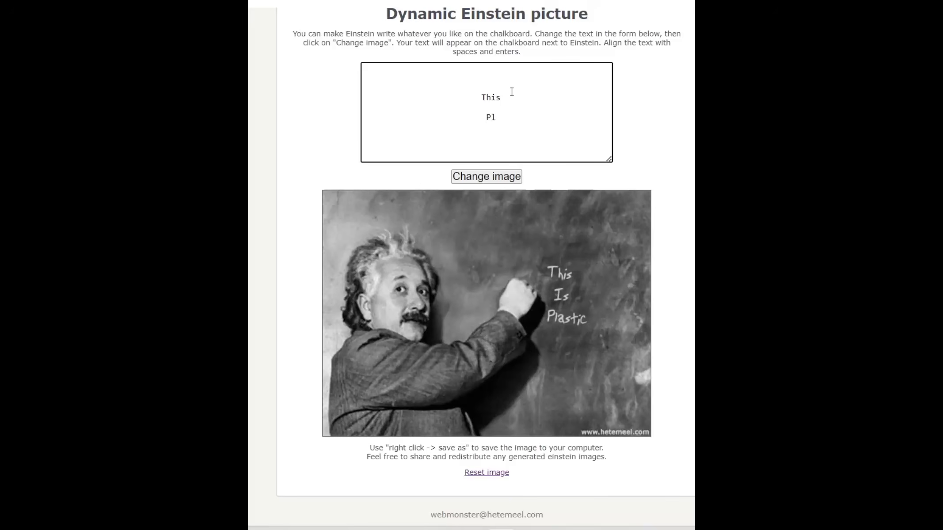
{"action": "left_click", "coordinate": [511, 97]}
{"action": "type", "text": "is plaatic"}
{"action": "left_click", "coordinate": [509, 176]}
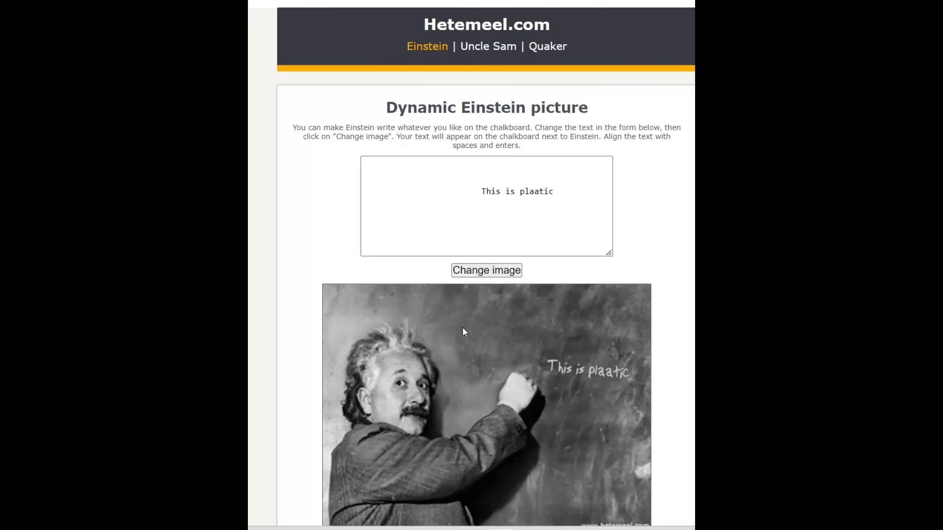
- Add "edrfgtyhu" near the start of the line below "This is plaatic" and regenerate the Einstein image
{"action": "scroll", "coordinate": [564, 429], "scroll_direction": "down", "scroll_amount": 2}
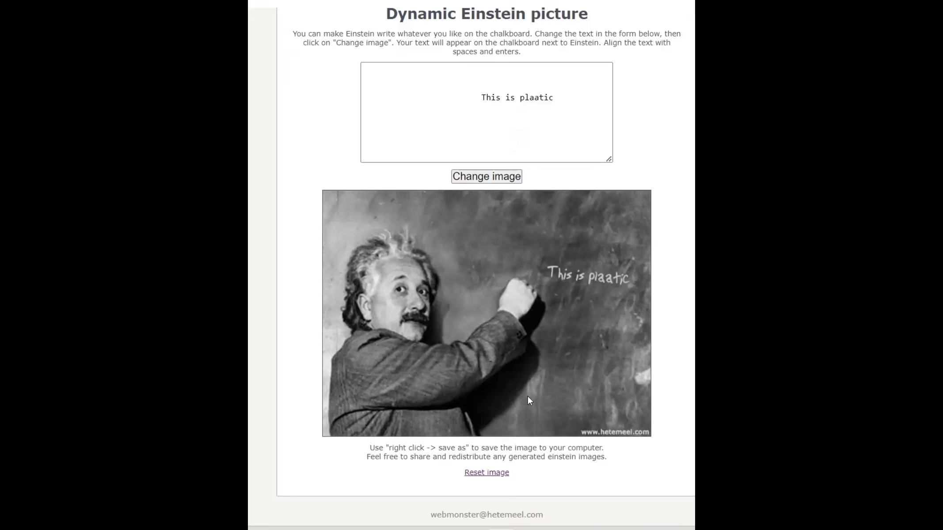
{"action": "left_click_drag", "start_coordinate": [390, 122], "coordinate": [390, 113]}
{"action": "left_click", "coordinate": [388, 112]}
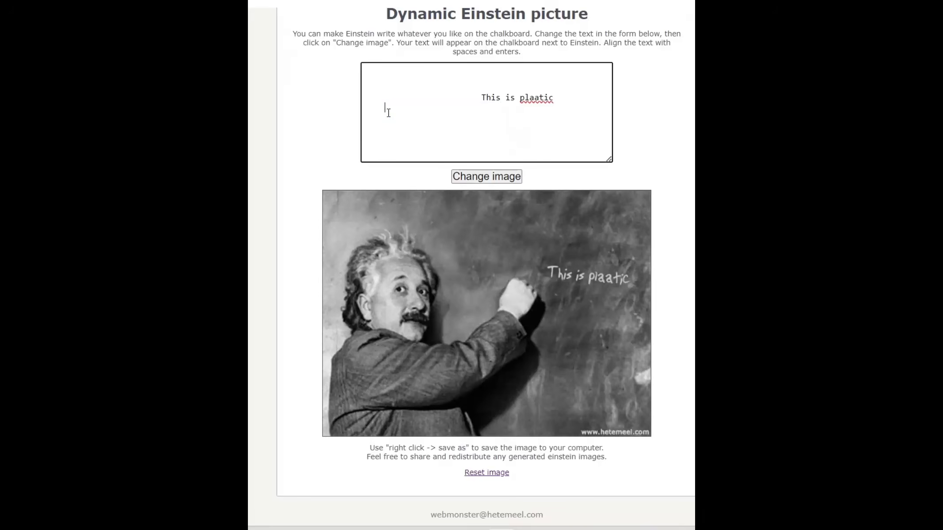
{"action": "type", "text": "edrfgtyhu"}
{"action": "left_click", "coordinate": [476, 179]}
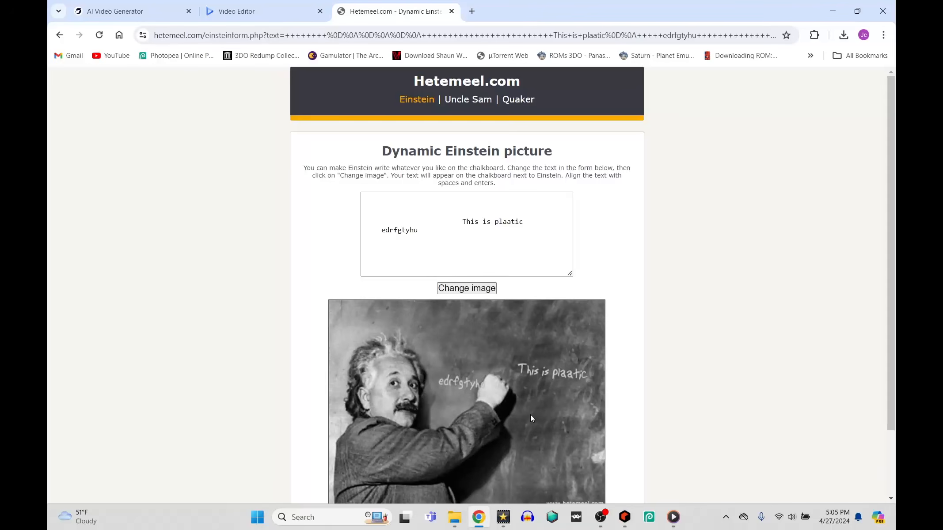
- Switch back to Media Player, skip Plastic Music Video to 0:39 and 1:12, and play short stretches, pausing at 1:18
{"action": "left_click", "coordinate": [673, 517]}
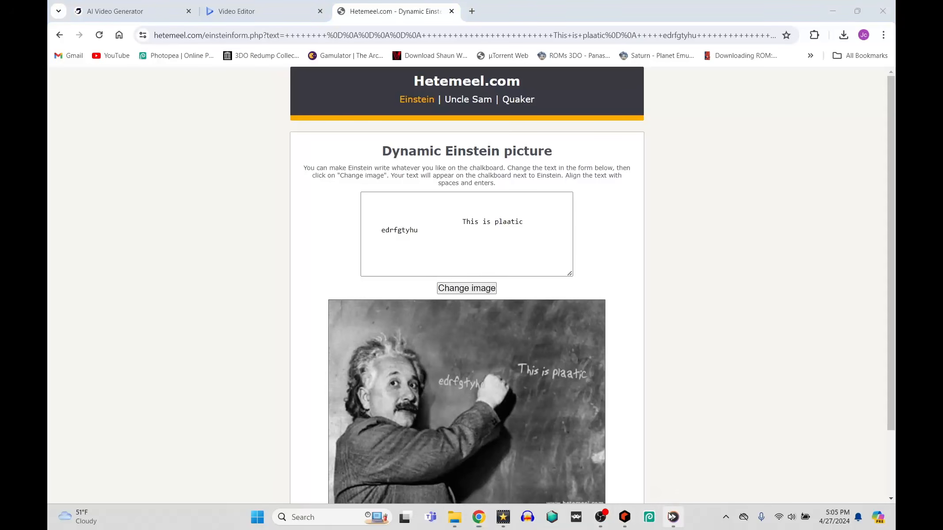
{"action": "left_click_drag", "start_coordinate": [214, 450], "coordinate": [307, 453]}
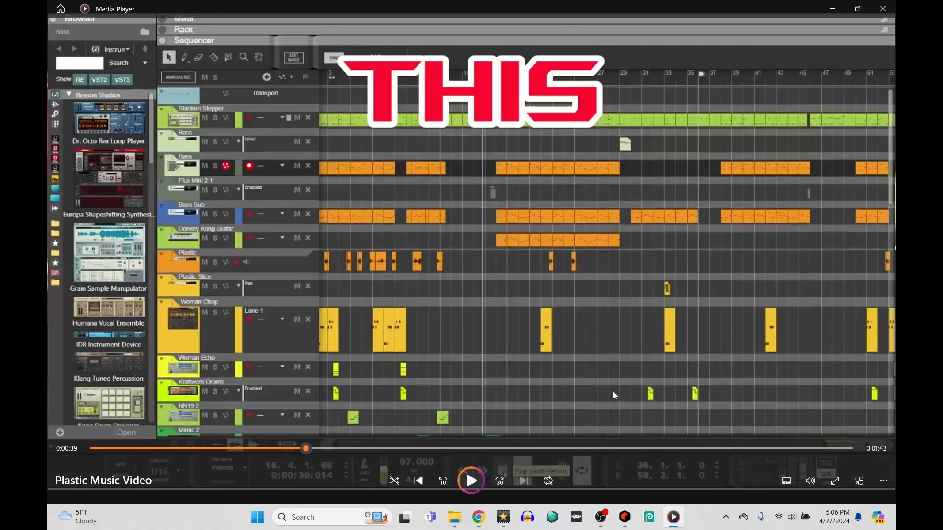
{"action": "left_click_drag", "start_coordinate": [306, 450], "coordinate": [478, 447]}
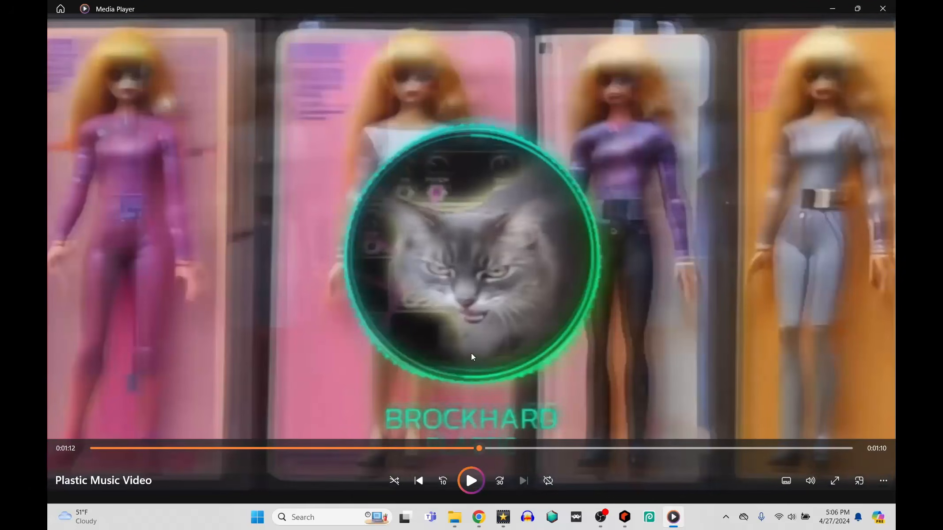
{"action": "left_click", "coordinate": [473, 484]}
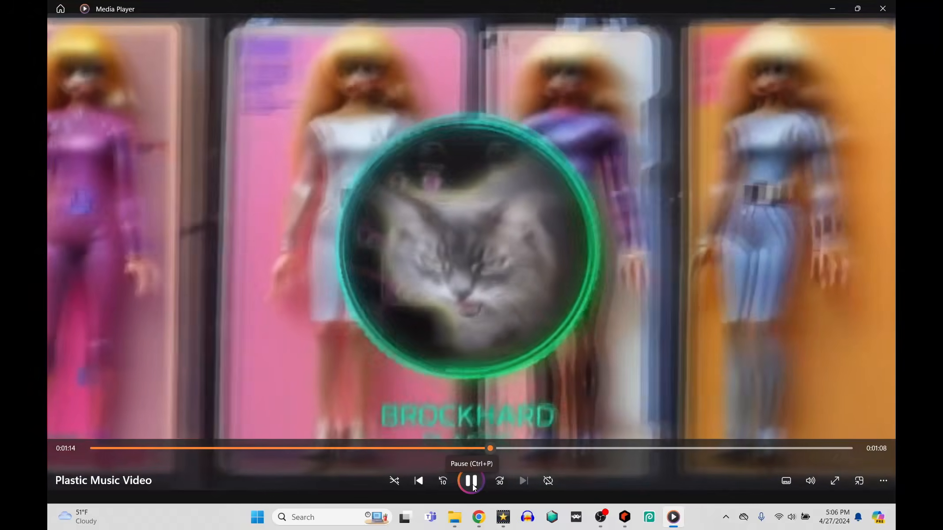
{"action": "left_click", "coordinate": [471, 482]}
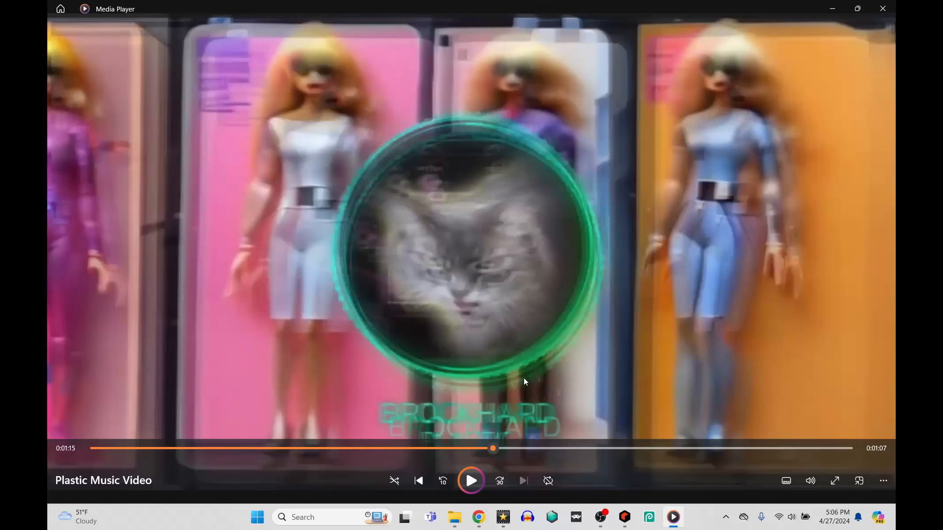
{"action": "left_click", "coordinate": [475, 480]}
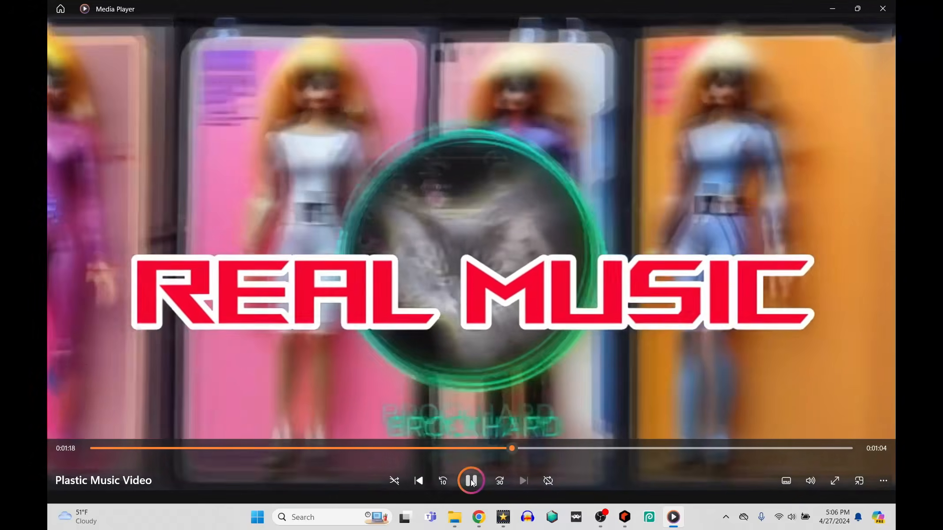
{"action": "left_click", "coordinate": [473, 482]}
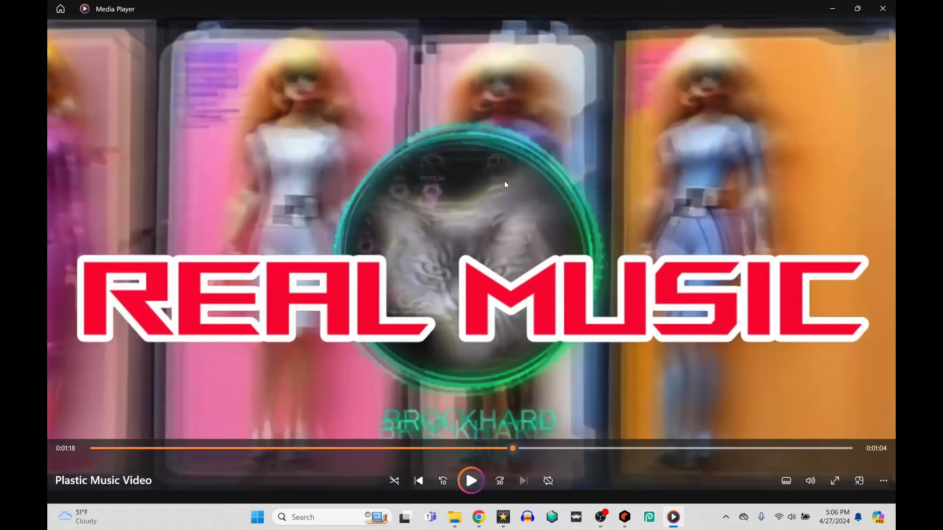